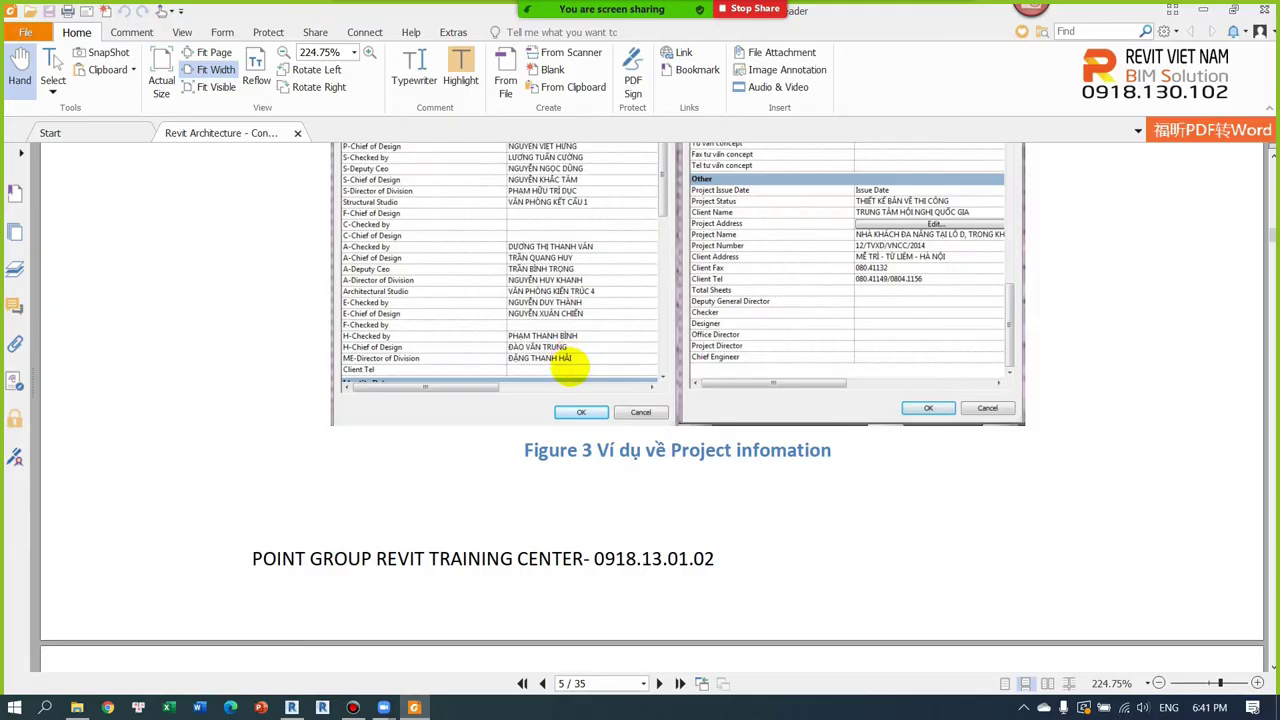
Step: Read through the Project Parameter section of the PDF course notes
{"action": "scroll", "coordinate": [571, 363], "scroll_direction": "down", "scroll_amount": 4}
{"action": "scroll", "coordinate": [571, 363], "scroll_direction": "up", "scroll_amount": 3}
{"action": "scroll", "coordinate": [571, 370], "scroll_direction": "up", "scroll_amount": 5}
{"action": "scroll", "coordinate": [500, 371], "scroll_direction": "up", "scroll_amount": 5}
{"action": "scroll", "coordinate": [571, 386], "scroll_direction": "down", "scroll_amount": 2}
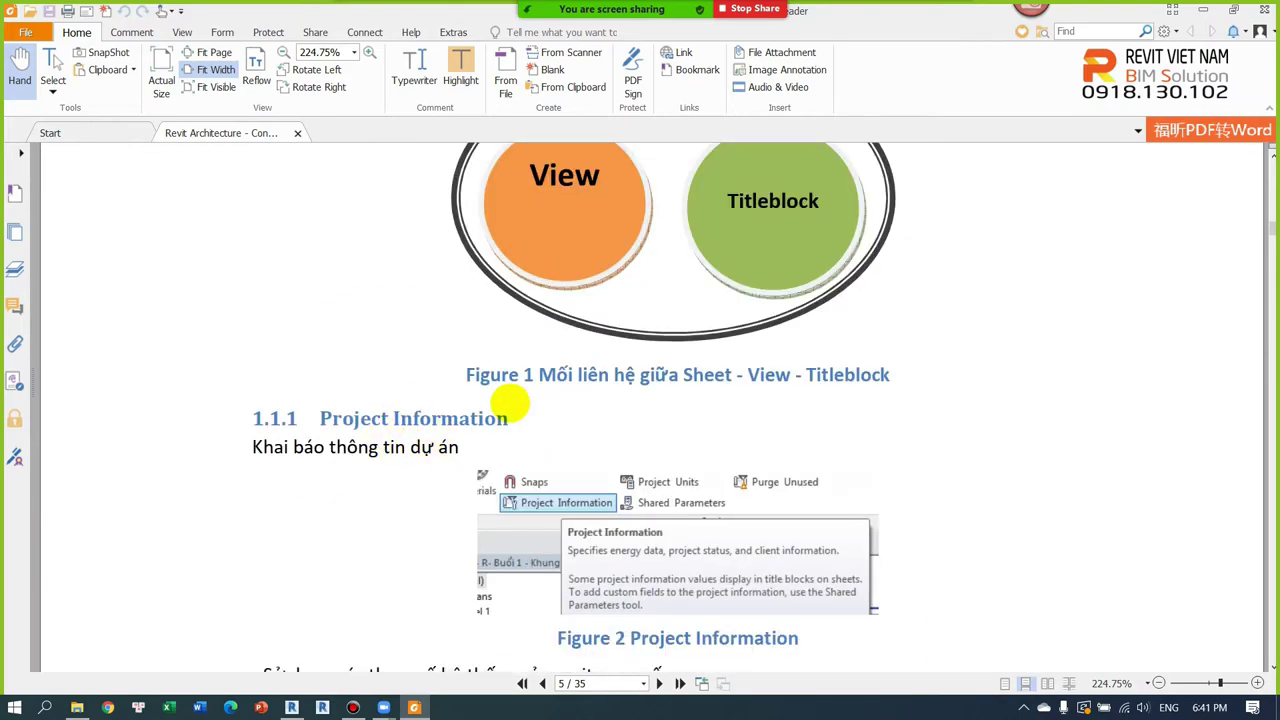
{"action": "scroll", "coordinate": [515, 425], "scroll_direction": "down", "scroll_amount": 5}
{"action": "scroll", "coordinate": [523, 449], "scroll_direction": "down", "scroll_amount": 10}
{"action": "scroll", "coordinate": [523, 449], "scroll_direction": "down", "scroll_amount": 5}
{"action": "scroll", "coordinate": [485, 430], "scroll_direction": "down", "scroll_amount": 4}
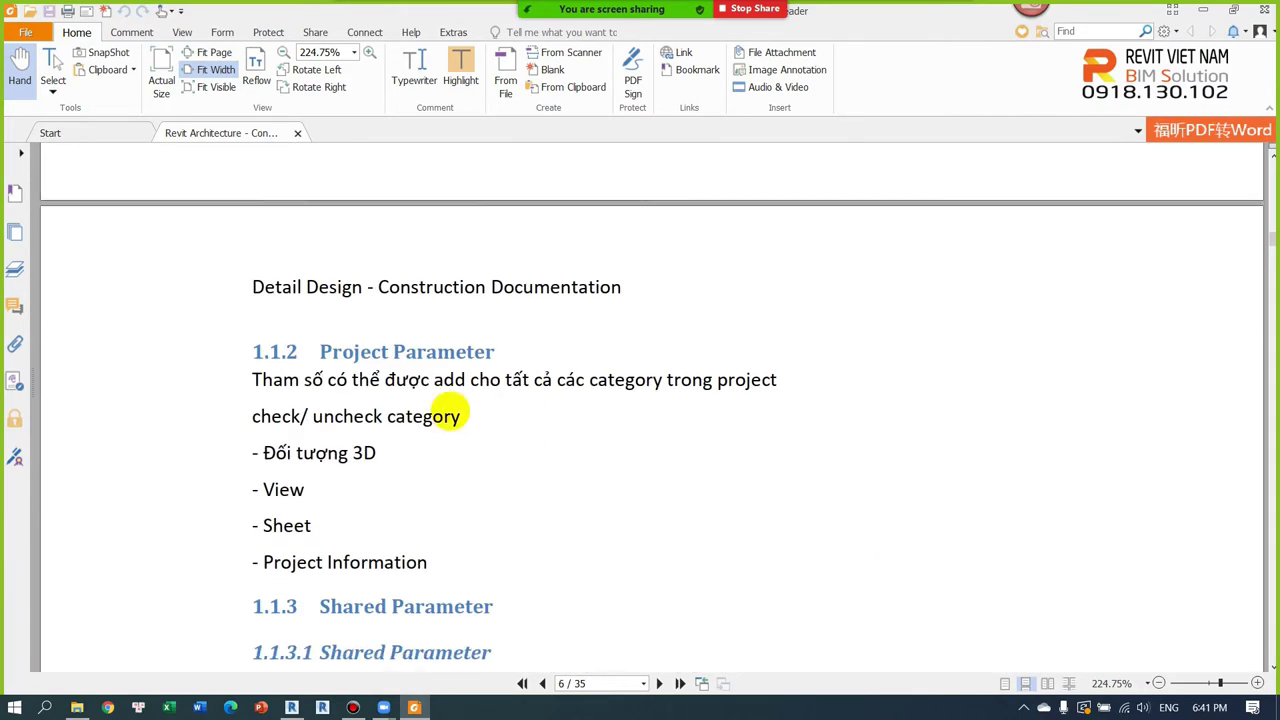
{"action": "scroll", "coordinate": [473, 350], "scroll_direction": "down", "scroll_amount": 3}
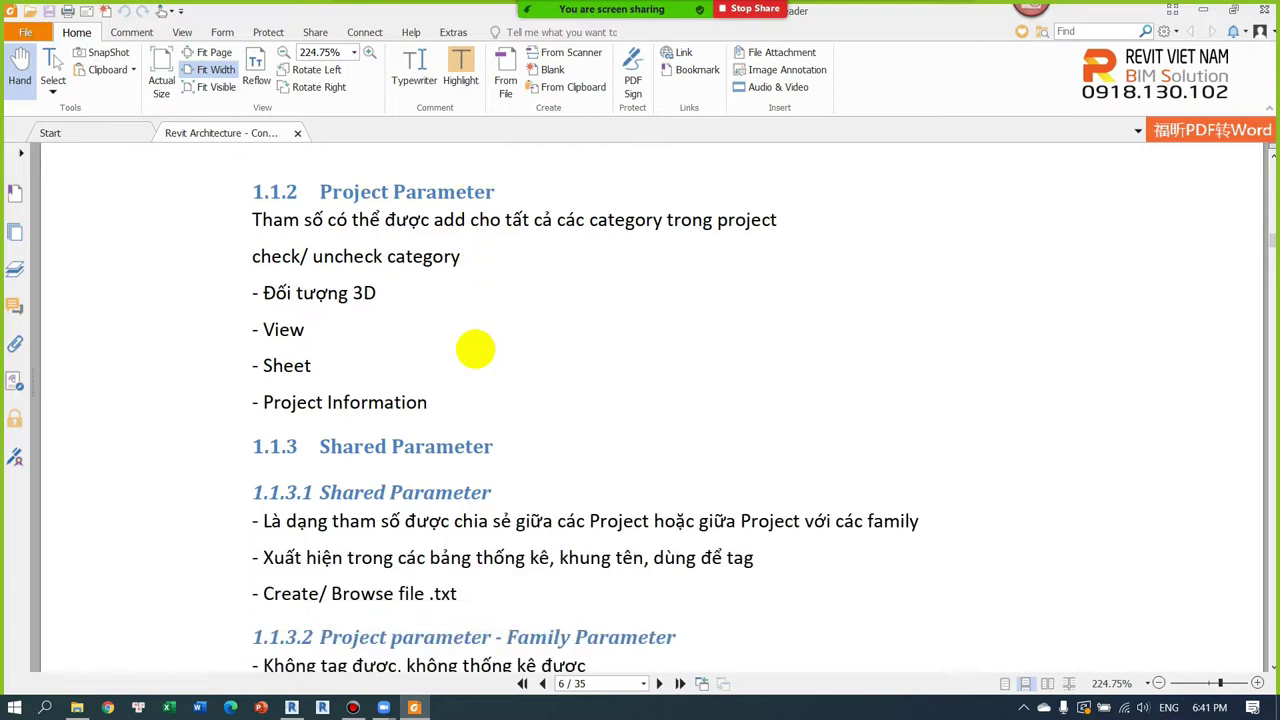
{"action": "left_click_drag", "start_coordinate": [330, 446], "coordinate": [491, 446]}
{"action": "left_click", "coordinate": [323, 489]}
Step: Read the Shared Parameter section, then minimize Foxit to return to Revit sheet A.01.02
{"action": "scroll", "coordinate": [467, 485], "scroll_direction": "down", "scroll_amount": 4}
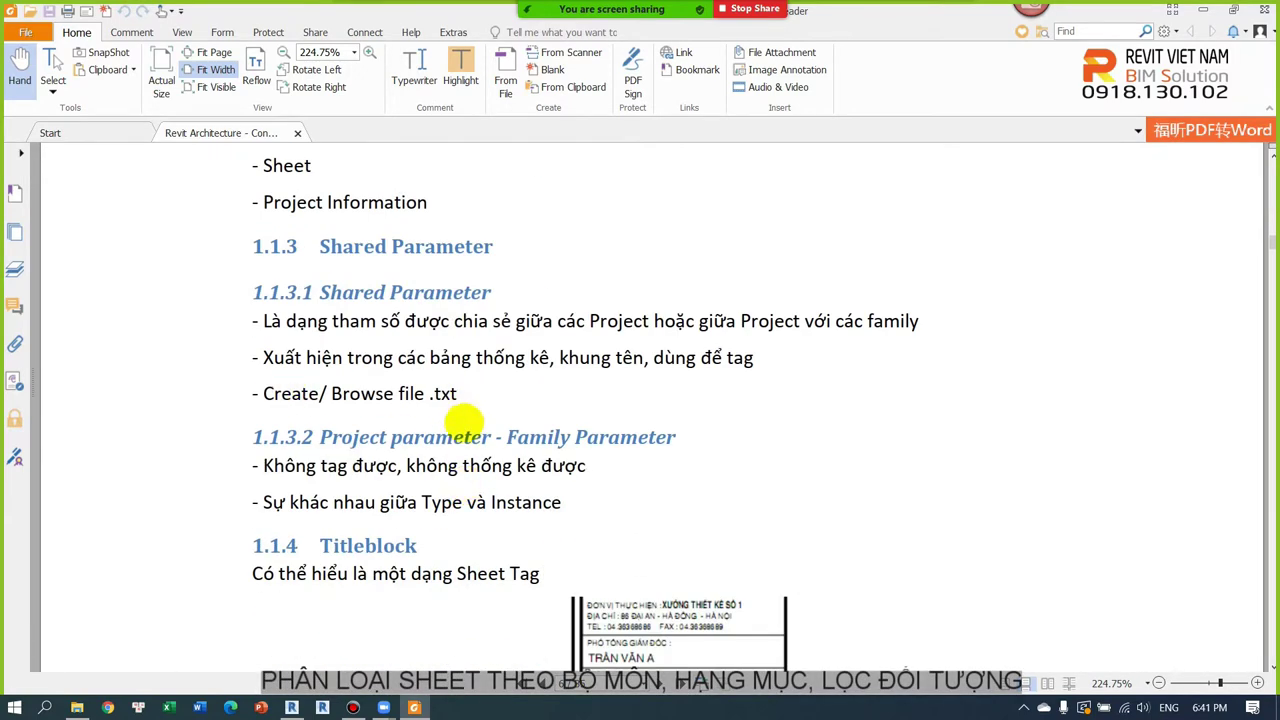
{"action": "scroll", "coordinate": [440, 400], "scroll_direction": "down", "scroll_amount": 4}
{"action": "scroll", "coordinate": [425, 418], "scroll_direction": "down", "scroll_amount": 4}
{"action": "scroll", "coordinate": [434, 412], "scroll_direction": "up", "scroll_amount": 2}
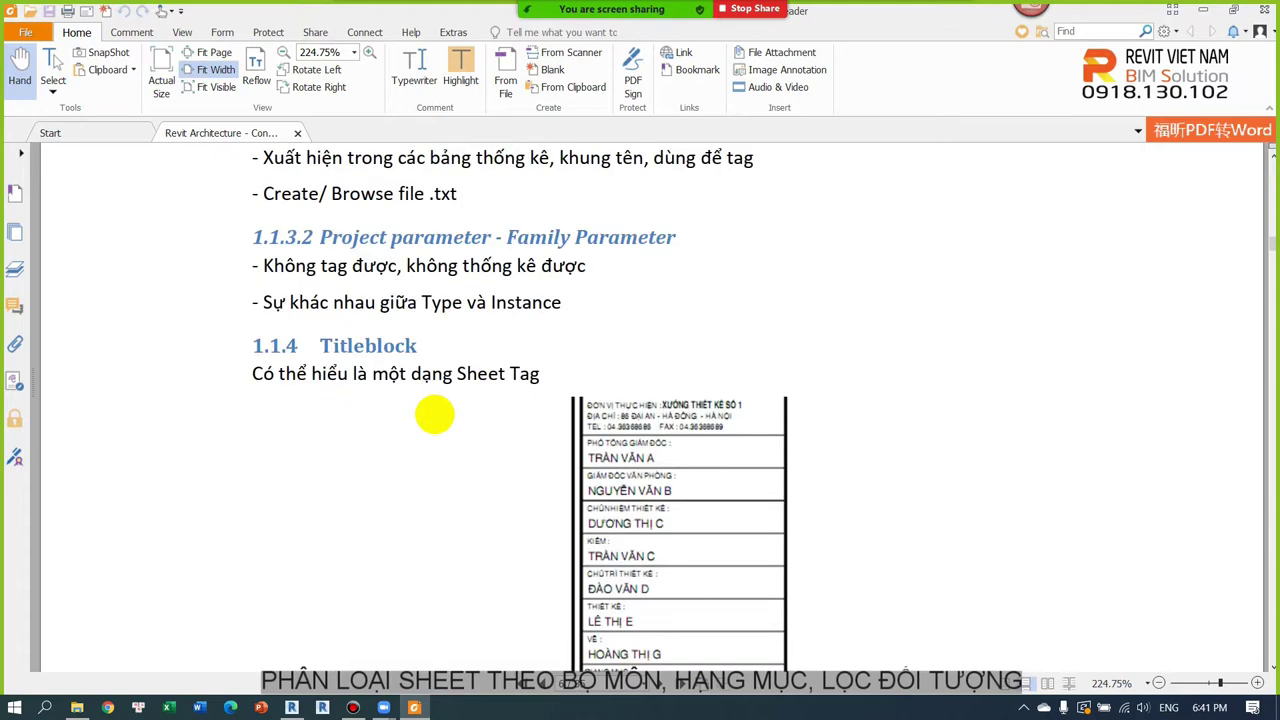
{"action": "scroll", "coordinate": [434, 412], "scroll_direction": "down", "scroll_amount": 5}
{"action": "scroll", "coordinate": [434, 412], "scroll_direction": "down", "scroll_amount": 4}
{"action": "scroll", "coordinate": [434, 412], "scroll_direction": "down", "scroll_amount": 4}
{"action": "scroll", "coordinate": [434, 413], "scroll_direction": "down", "scroll_amount": 4}
{"action": "scroll", "coordinate": [434, 413], "scroll_direction": "down", "scroll_amount": 4}
{"action": "scroll", "coordinate": [434, 413], "scroll_direction": "down", "scroll_amount": 5}
{"action": "scroll", "coordinate": [434, 413], "scroll_direction": "down", "scroll_amount": 5}
{"action": "scroll", "coordinate": [434, 413], "scroll_direction": "up", "scroll_amount": 2}
{"action": "scroll", "coordinate": [434, 413], "scroll_direction": "up", "scroll_amount": 3}
{"action": "left_click", "coordinate": [1203, 10]}
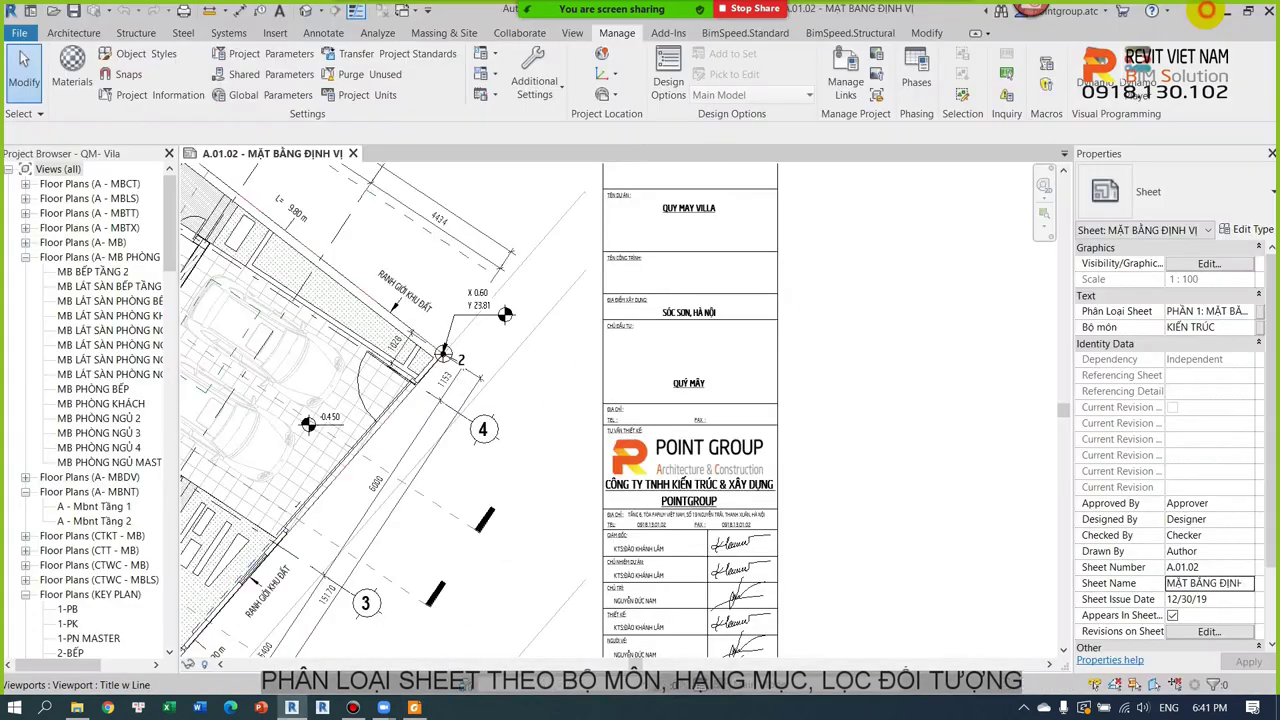
Step: Widen the Project Browser so the full sheet names are visible
{"action": "scroll", "coordinate": [816, 405], "scroll_direction": "up", "scroll_amount": 2}
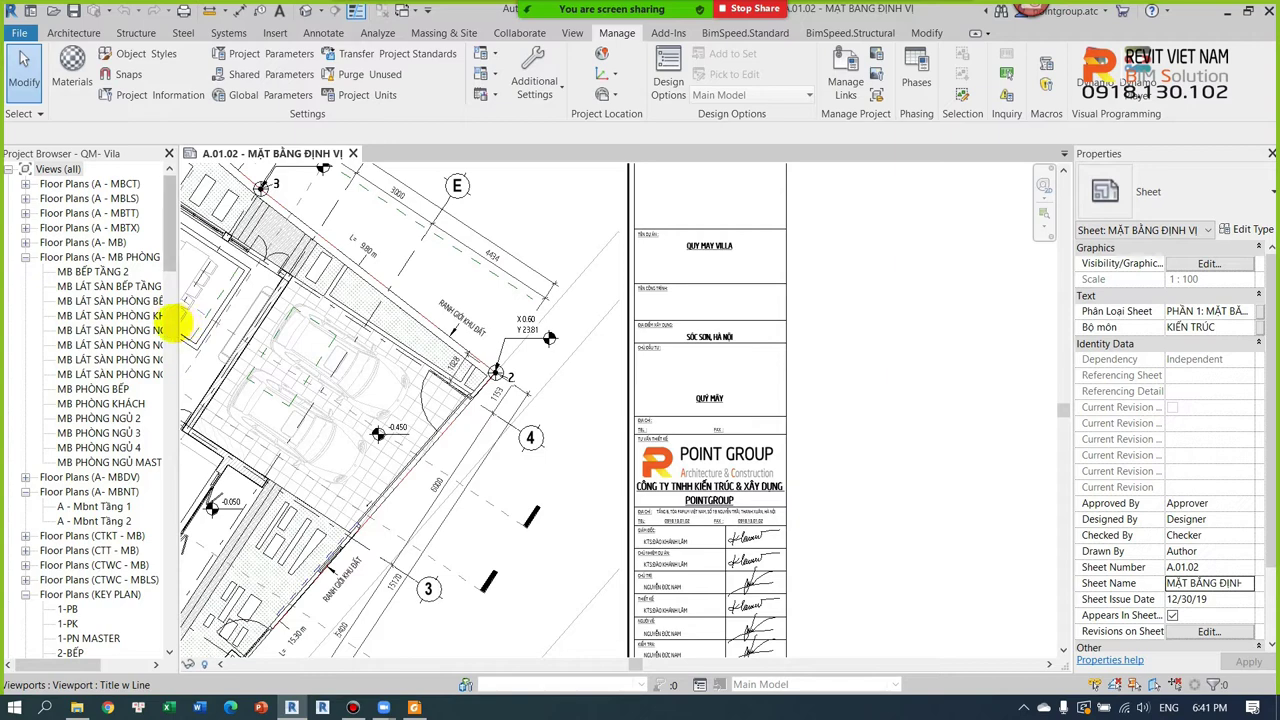
{"action": "left_click_drag", "start_coordinate": [177, 320], "coordinate": [231, 316]}
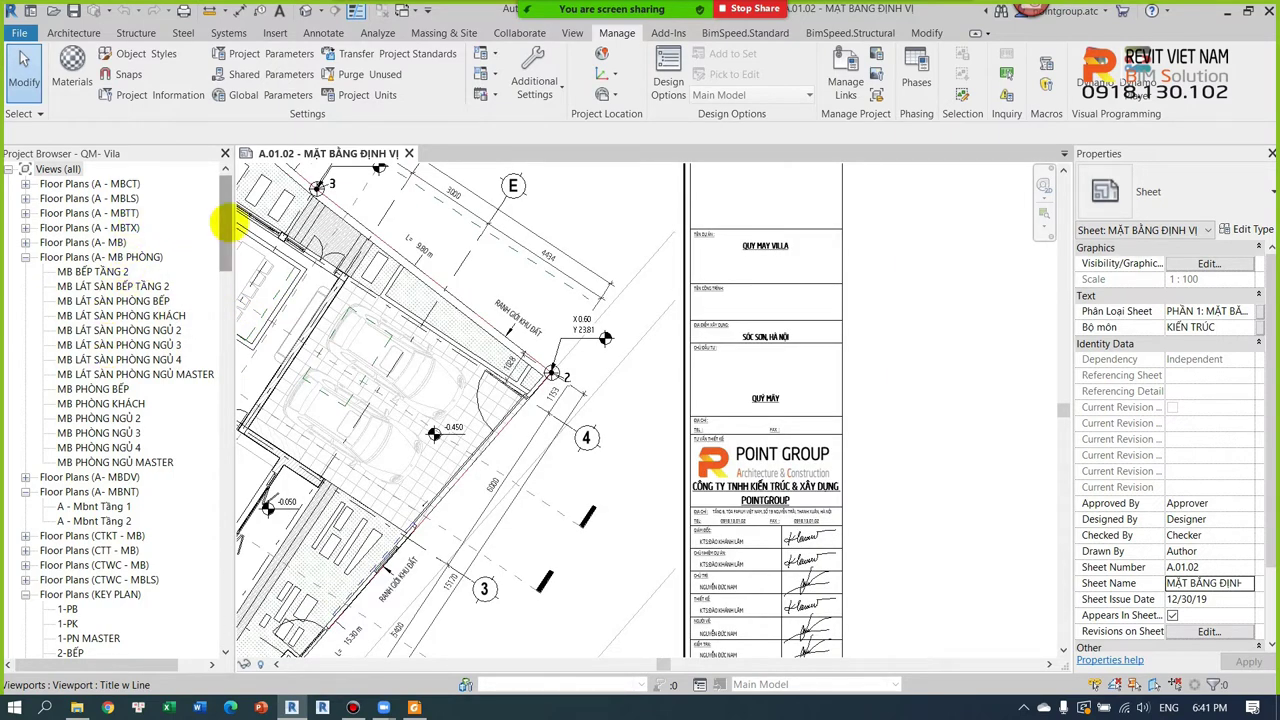
{"action": "left_click_drag", "start_coordinate": [226, 230], "coordinate": [203, 543]}
Step: Collapse the PHẦN sheet groups: 00, 1, 2, 3, 5, 6, 7, 8 and 9
{"action": "scroll", "coordinate": [203, 543], "scroll_direction": "down", "scroll_amount": 2}
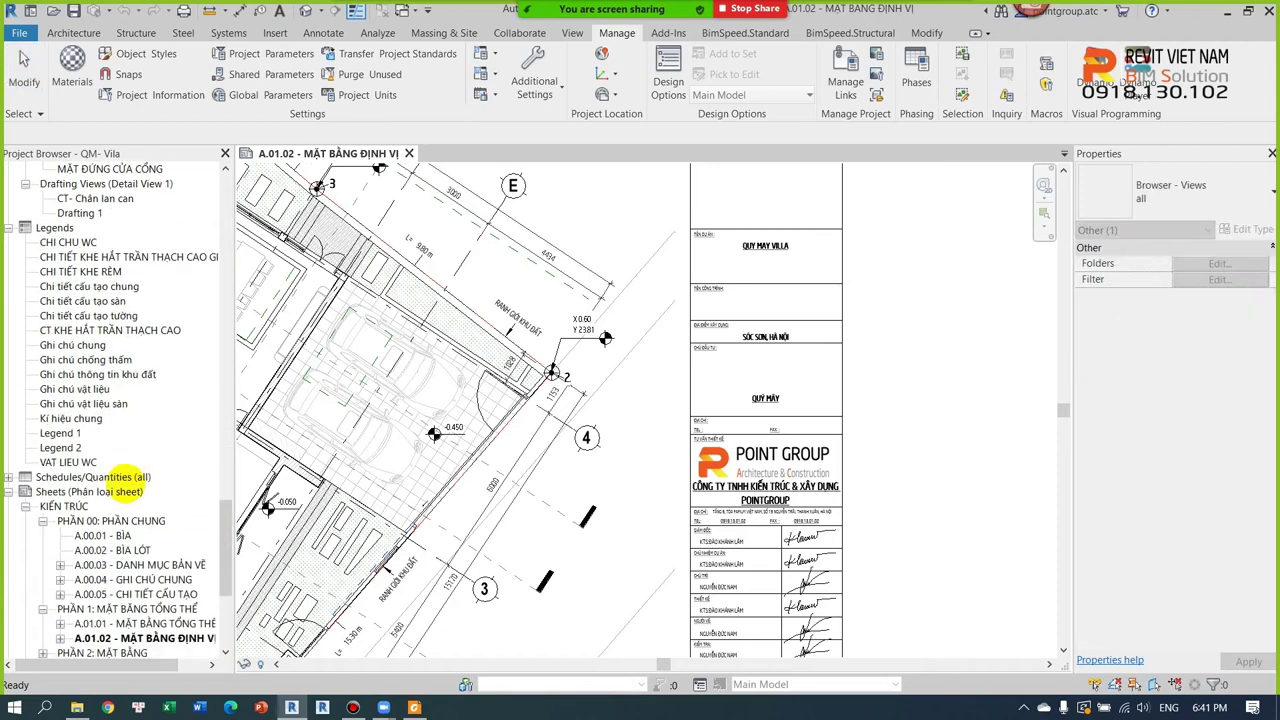
{"action": "scroll", "coordinate": [114, 551], "scroll_direction": "down", "scroll_amount": 4}
{"action": "left_click", "coordinate": [42, 359]}
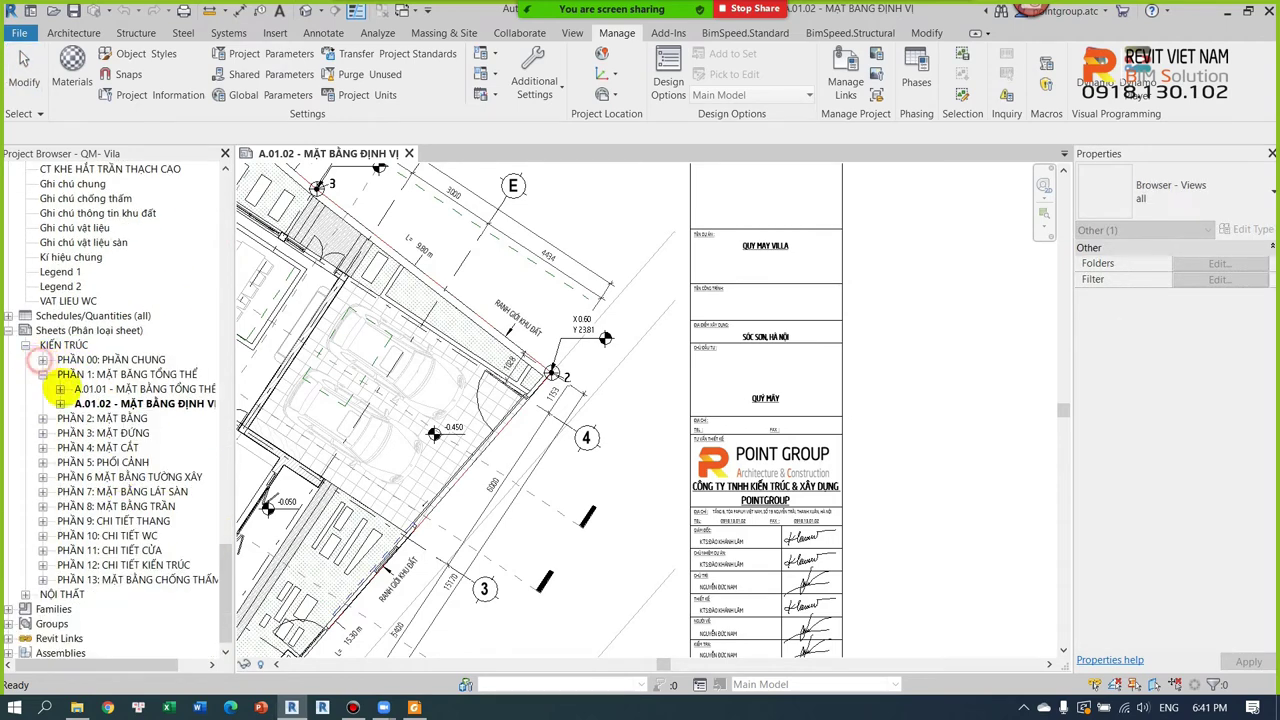
{"action": "left_click", "coordinate": [42, 374]}
{"action": "left_click", "coordinate": [100, 388]}
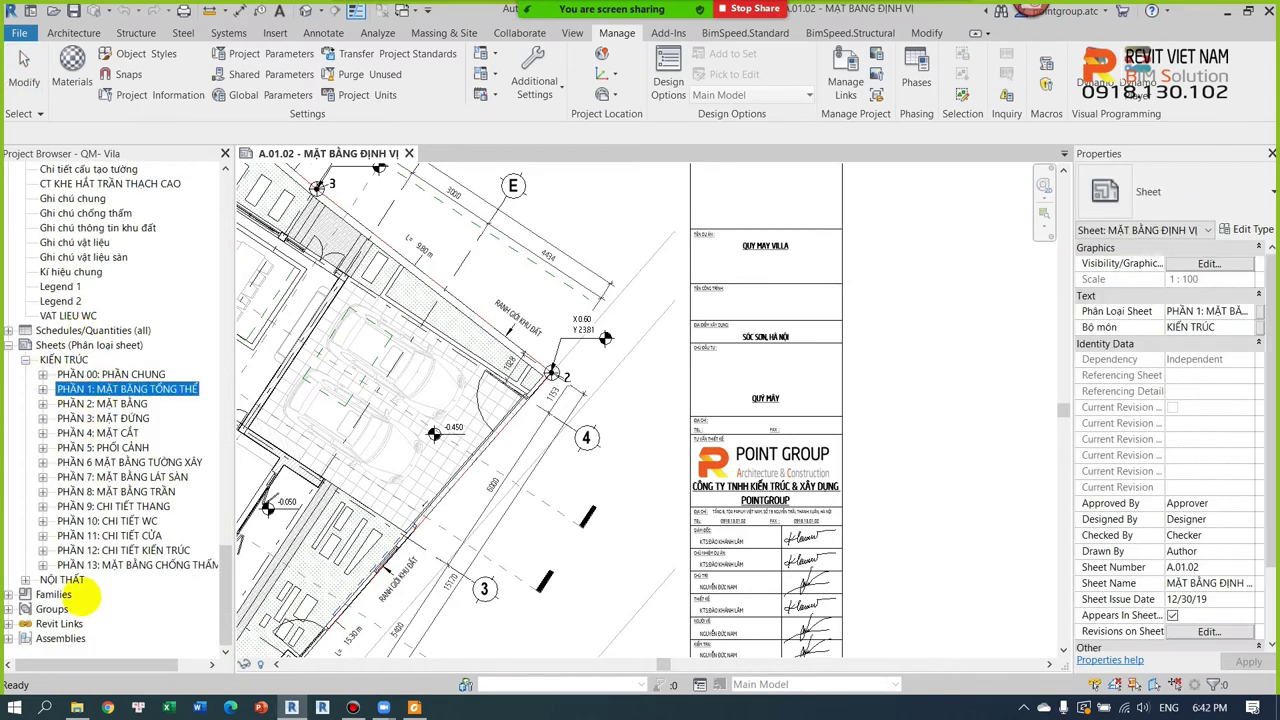
{"action": "left_click", "coordinate": [25, 579]}
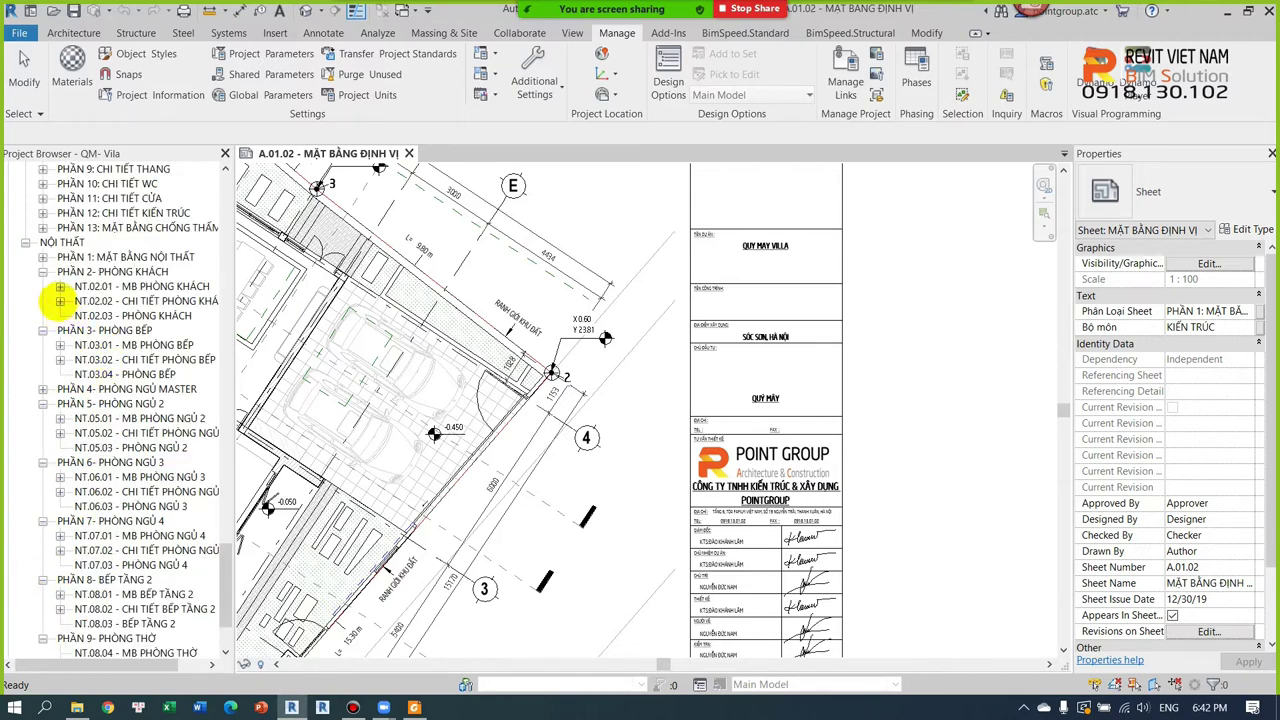
{"action": "left_click", "coordinate": [43, 271]}
{"action": "left_click", "coordinate": [43, 286]}
{"action": "left_click", "coordinate": [43, 315]}
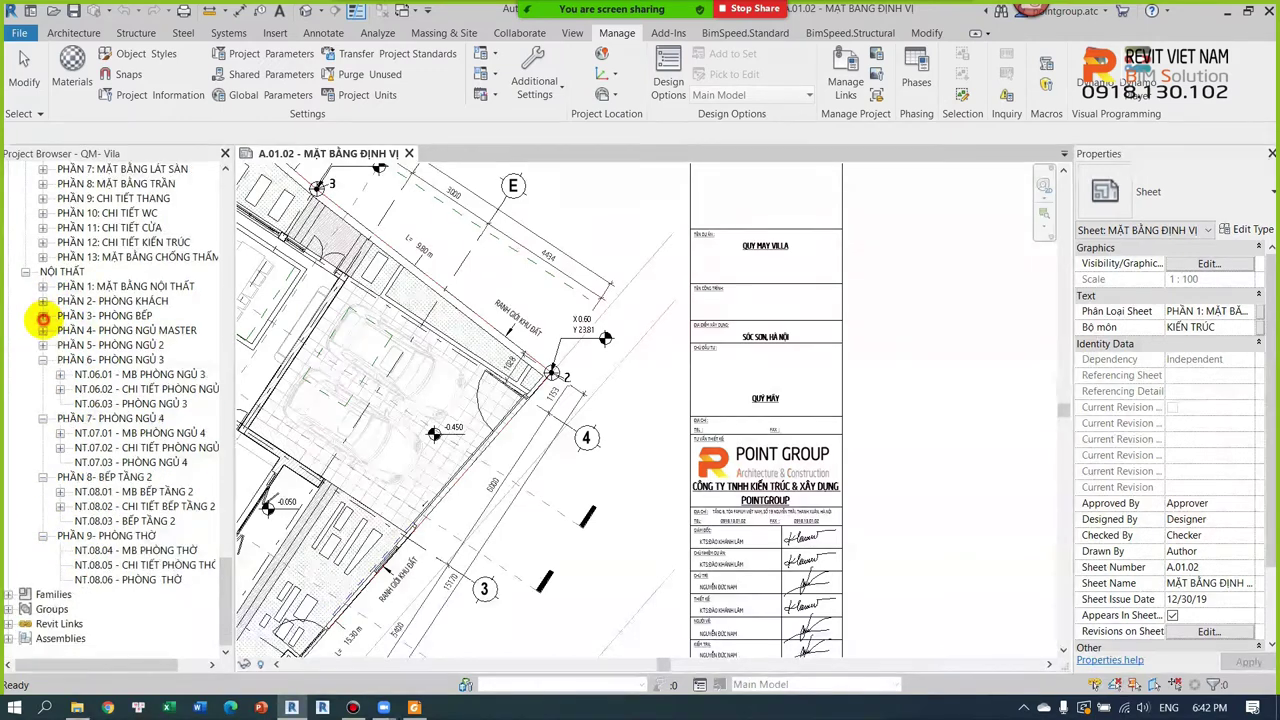
{"action": "left_click", "coordinate": [43, 359]}
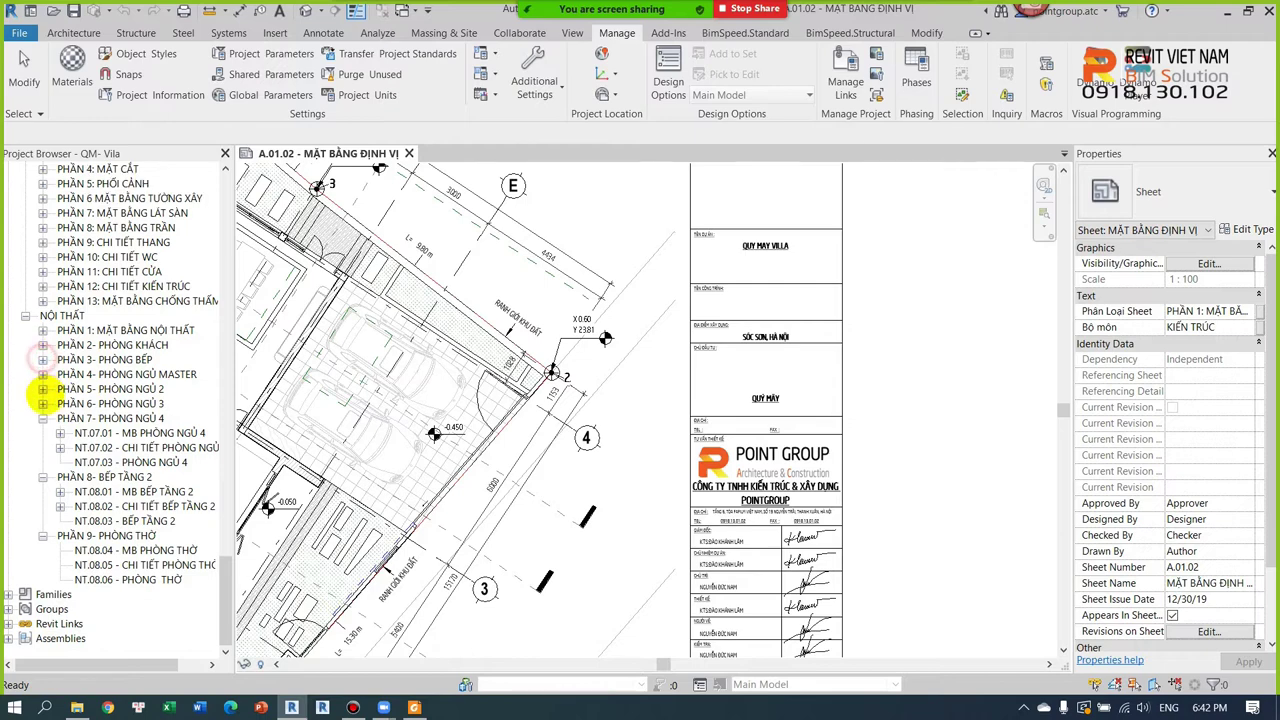
{"action": "left_click", "coordinate": [43, 418]}
{"action": "left_click", "coordinate": [43, 478]}
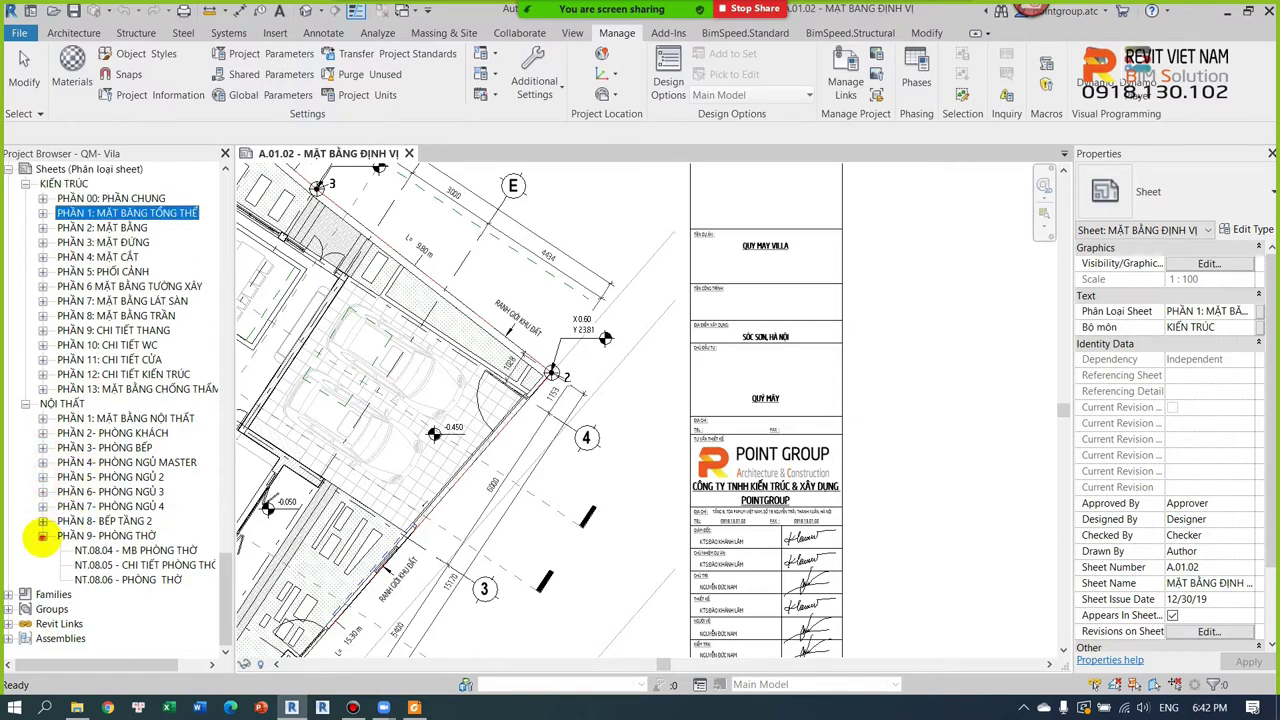
{"action": "left_click", "coordinate": [43, 536]}
Step: Expand PHẦN 00: PHẦN CHUNG and open sheet A.00.03 - DANH MỤC BẢN VẼ
{"action": "scroll", "coordinate": [215, 355], "scroll_direction": "up", "scroll_amount": 1}
{"action": "left_click", "coordinate": [115, 257]}
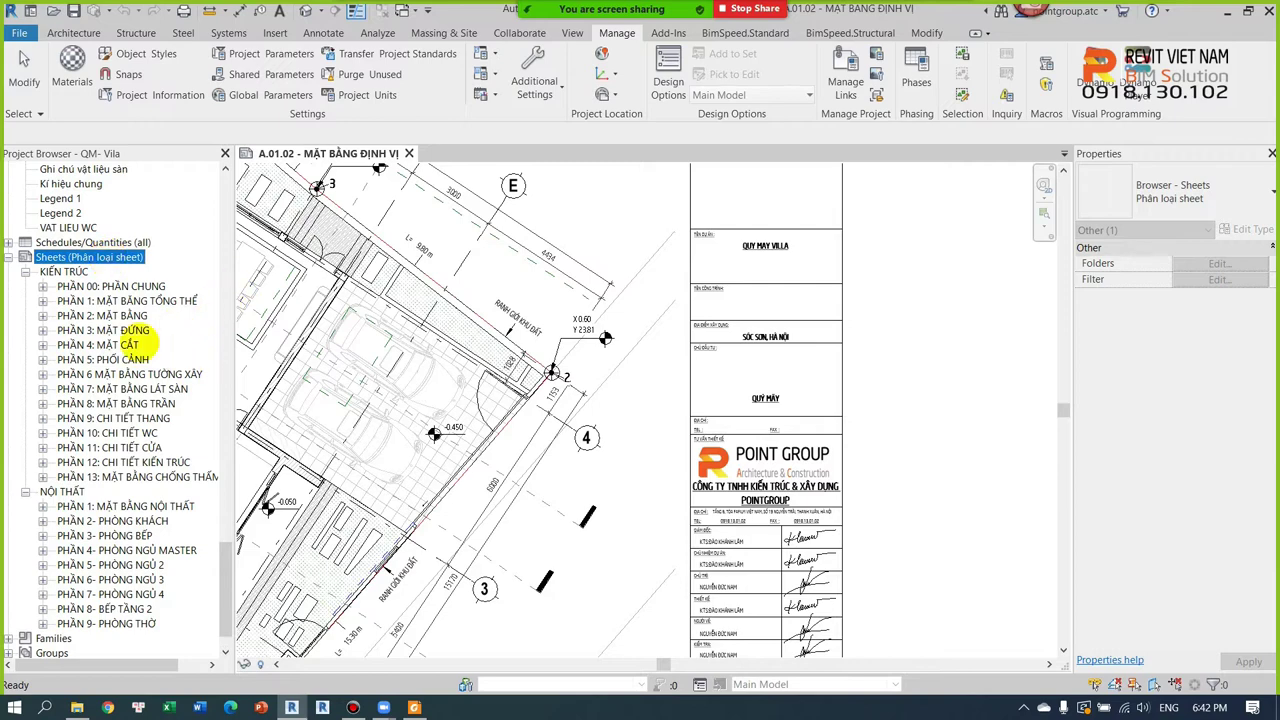
{"action": "double_click", "coordinate": [113, 287]}
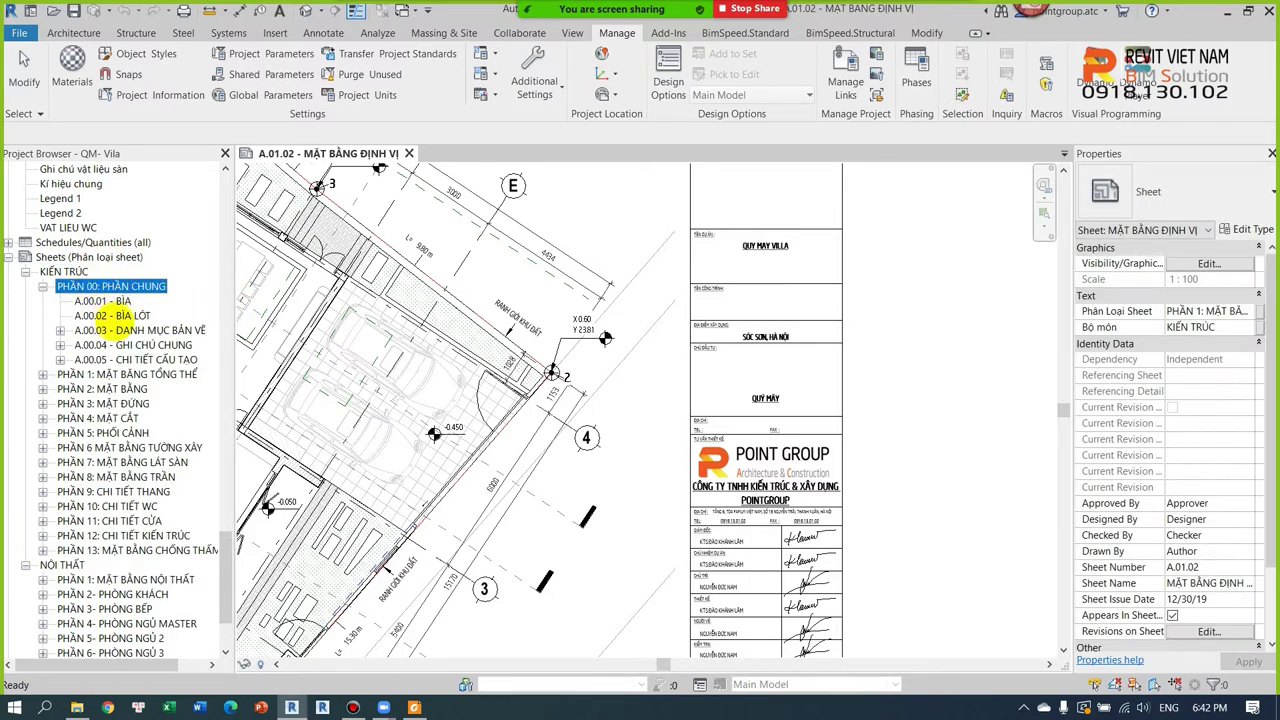
{"action": "left_click", "coordinate": [114, 328]}
{"action": "double_click", "coordinate": [112, 328]}
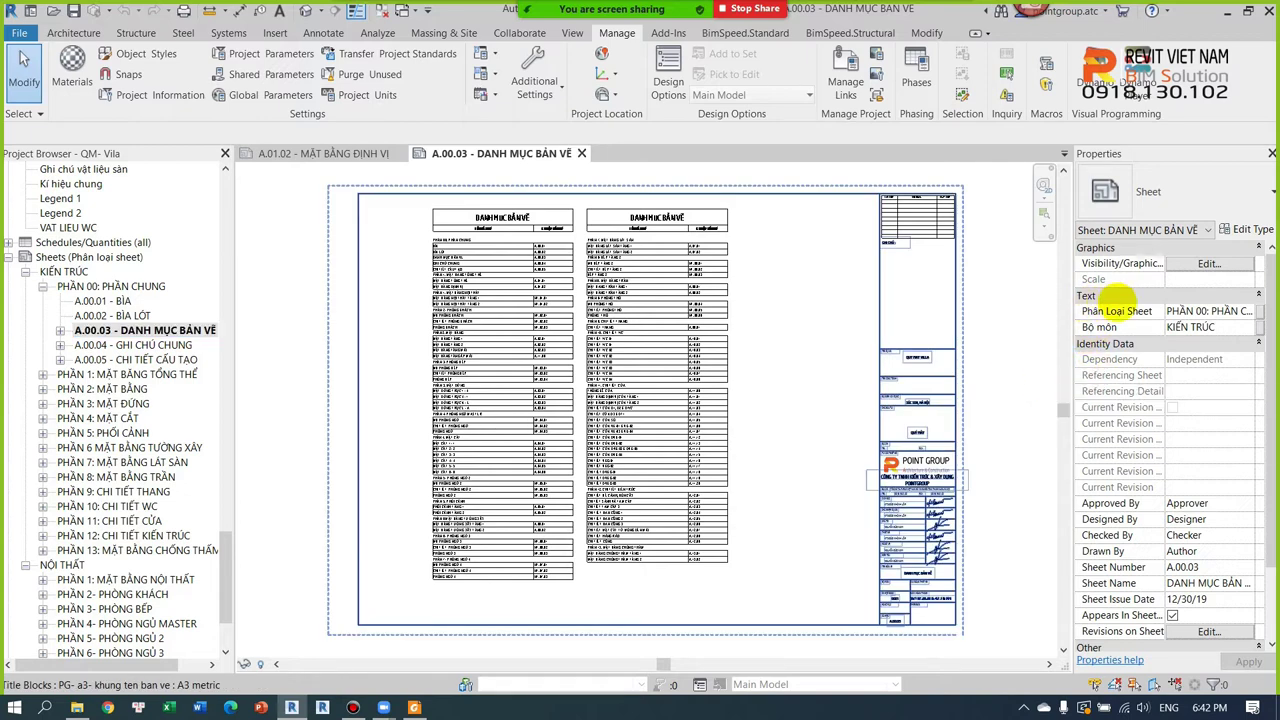
Step: Keep sheet A.00.03's Phân Loại Sheet as PHẦN 00: PHẦN CHUNG and Bộ môn as KIẾN TRÚC
{"action": "left_click", "coordinate": [1250, 312]}
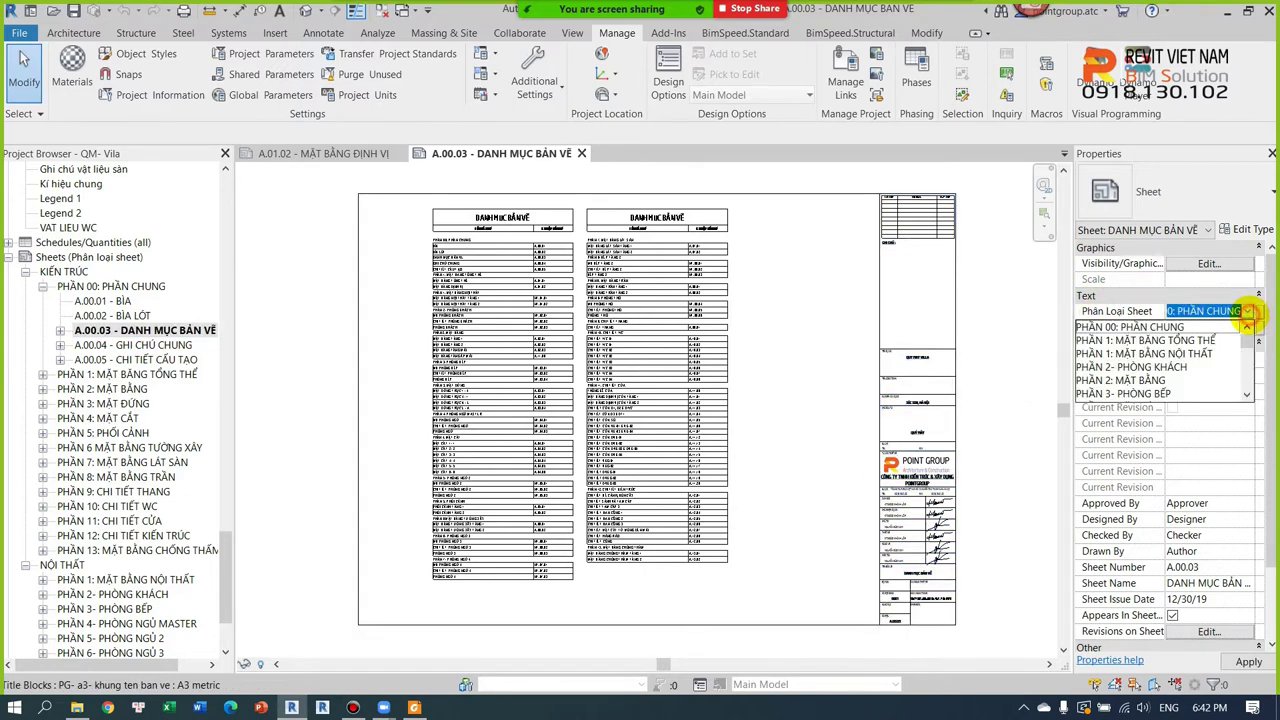
{"action": "left_click", "coordinate": [1250, 312]}
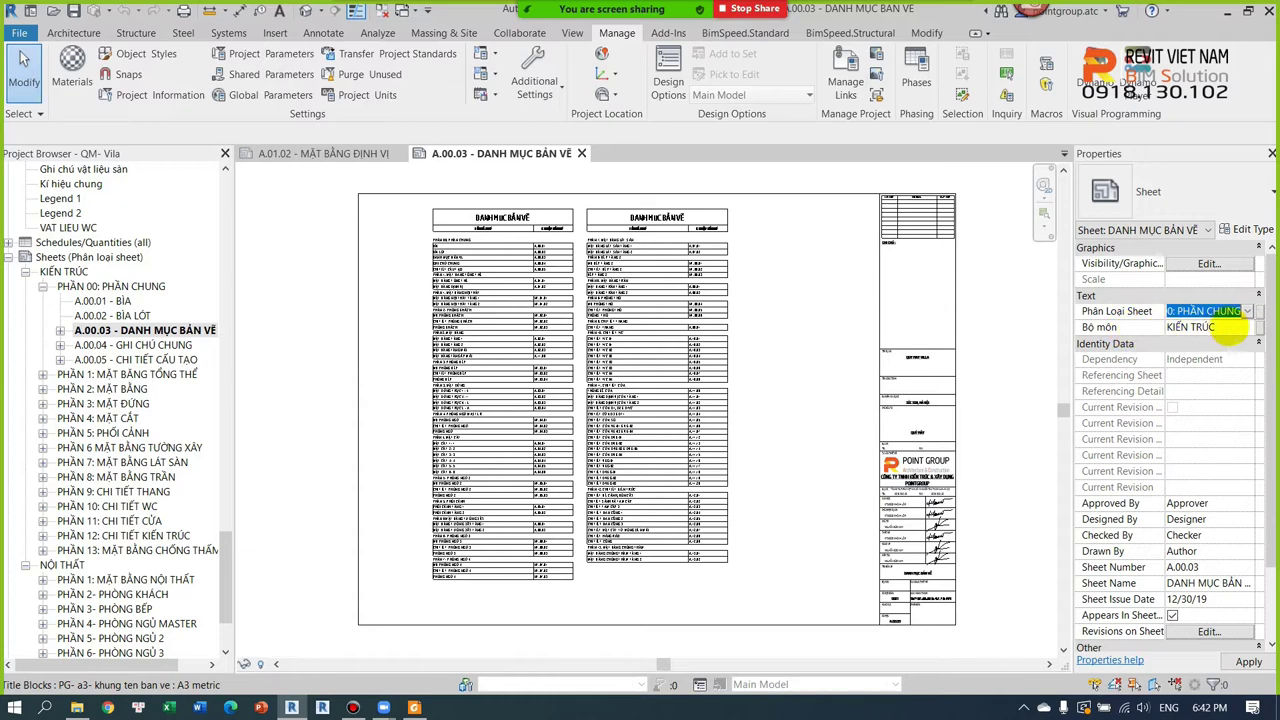
{"action": "left_click", "coordinate": [1240, 327]}
{"action": "left_click", "coordinate": [1247, 327]}
{"action": "left_click", "coordinate": [1247, 327]}
{"action": "key", "text": "Return"}
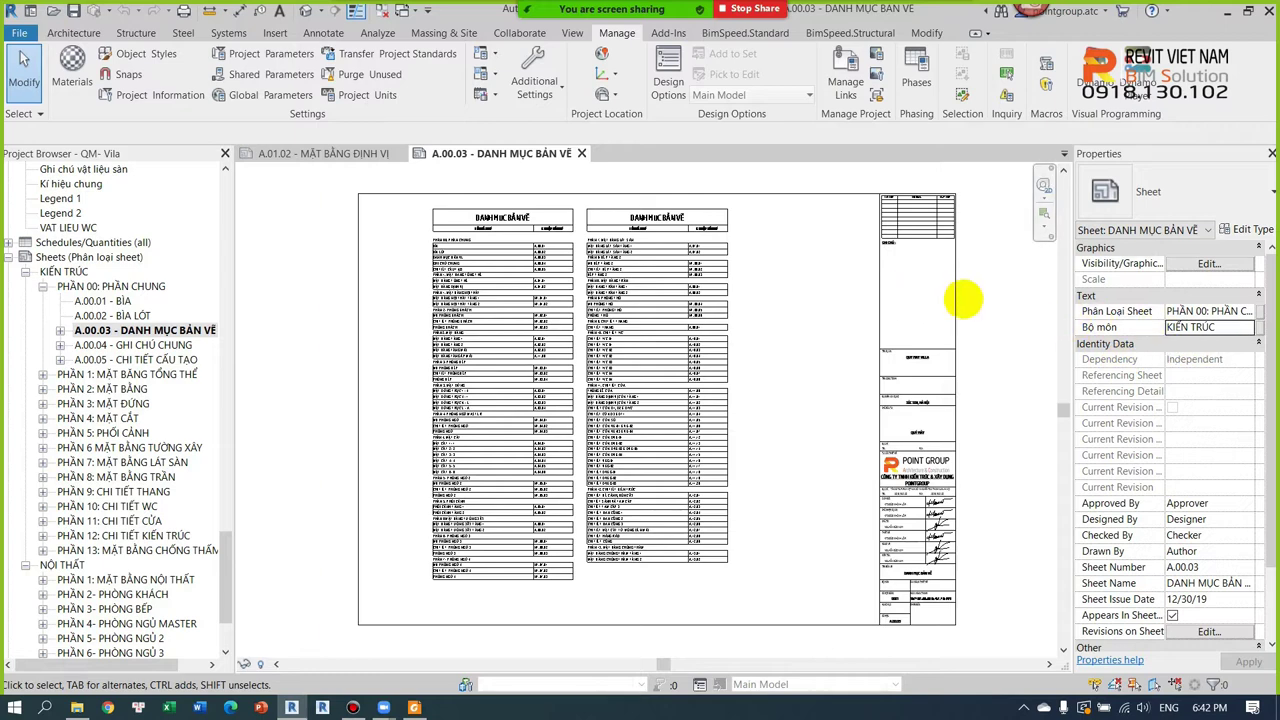
Step: Inspect the sheet's title block, then start a new project and view the template list
{"action": "middle_click_drag", "start_coordinate": [986, 306], "coordinate": [923, 304]}
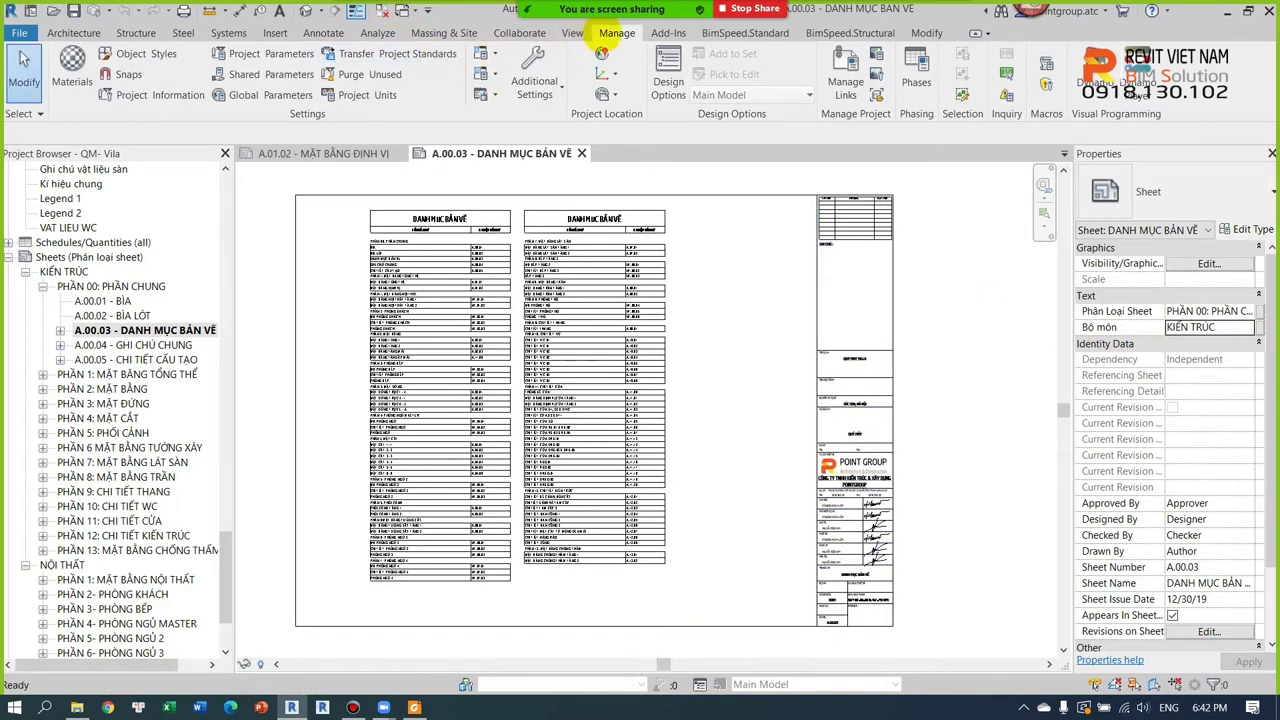
{"action": "left_click", "coordinate": [688, 194]}
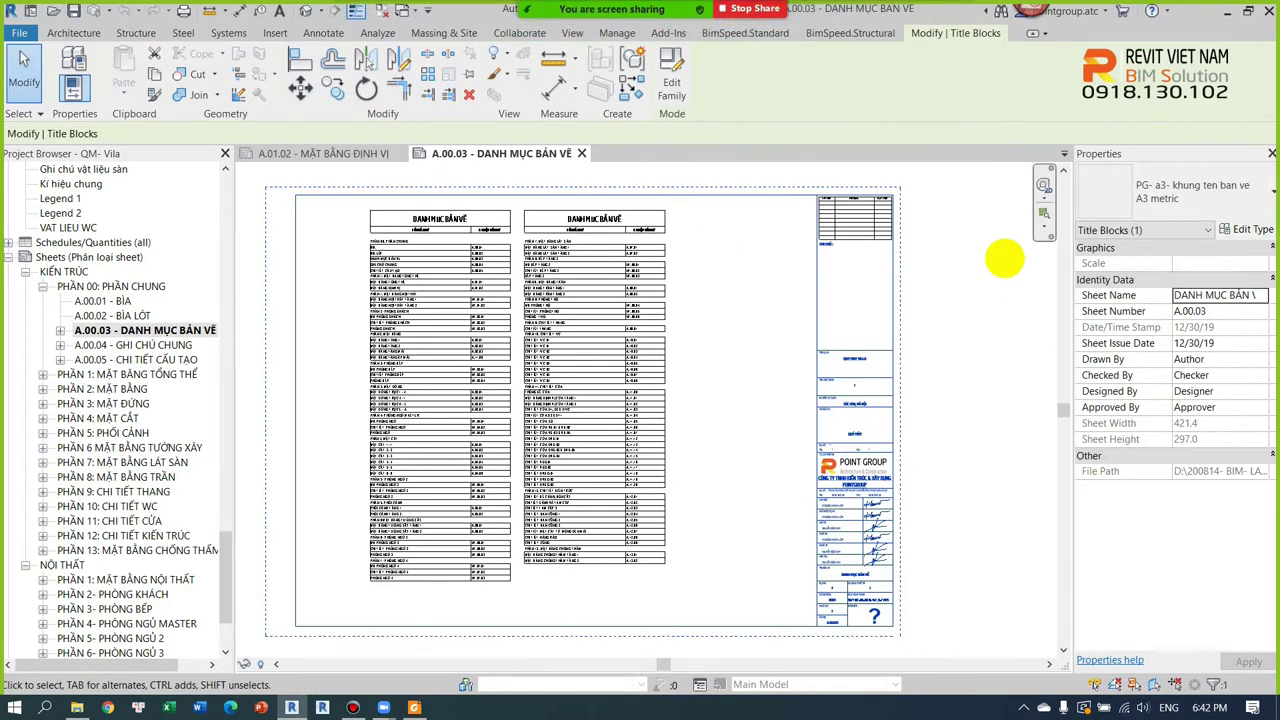
{"action": "left_click", "coordinate": [1006, 257]}
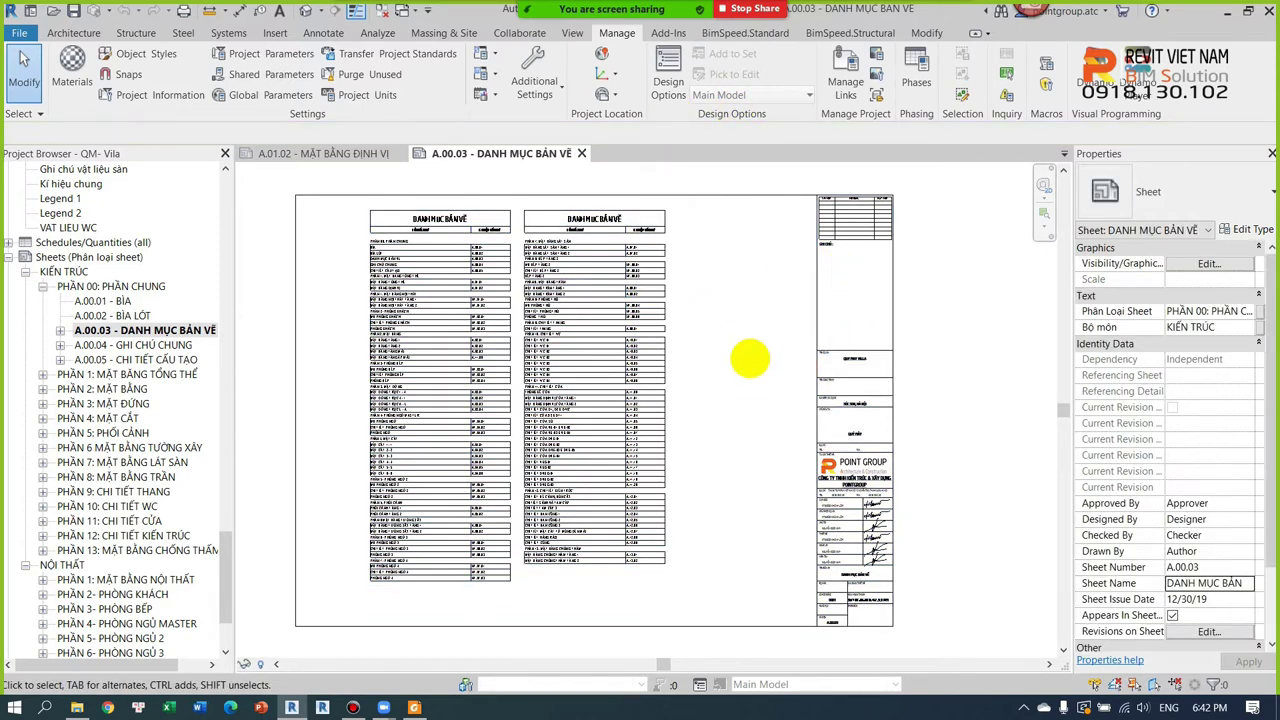
{"action": "key", "text": "ctrl+n"}
{"action": "left_click", "coordinate": [665, 175]}
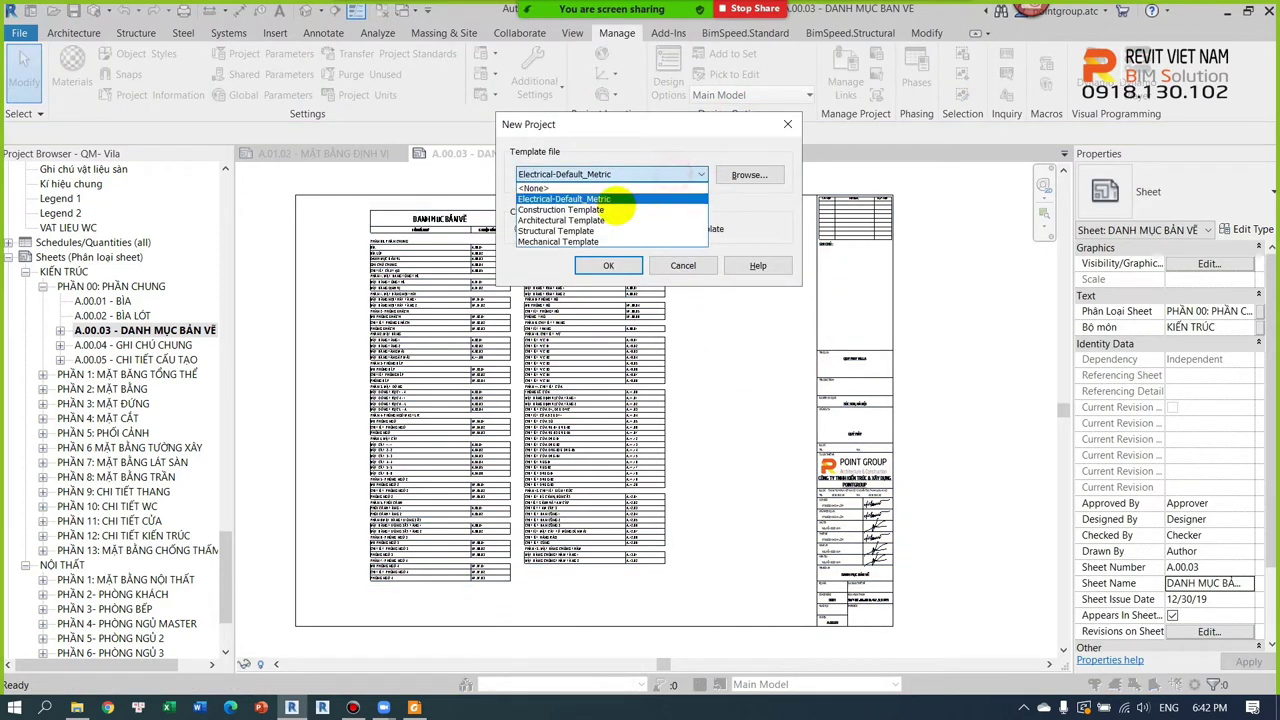
Step: Create a new project from the Architectural Template with sheets A101 and A102 on the A0 metric title block
{"action": "left_click", "coordinate": [585, 220]}
{"action": "left_click", "coordinate": [600, 265]}
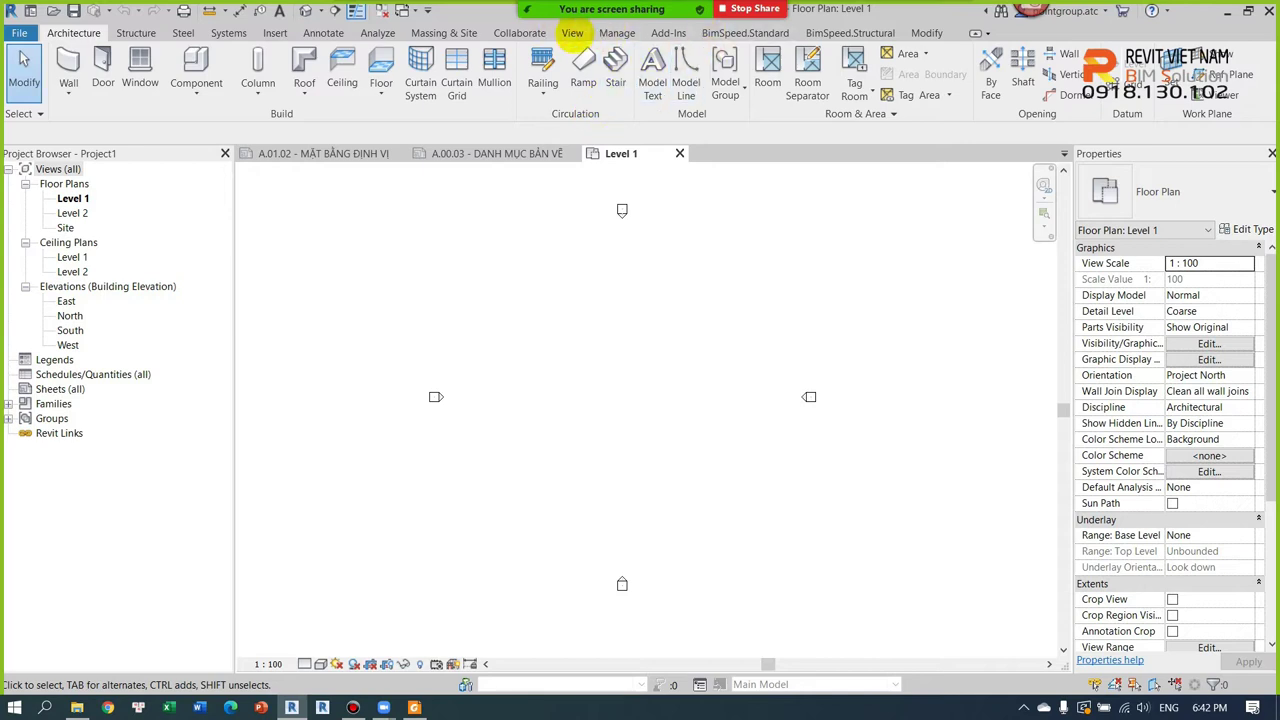
{"action": "left_click", "coordinate": [572, 32]}
{"action": "left_click", "coordinate": [875, 54]}
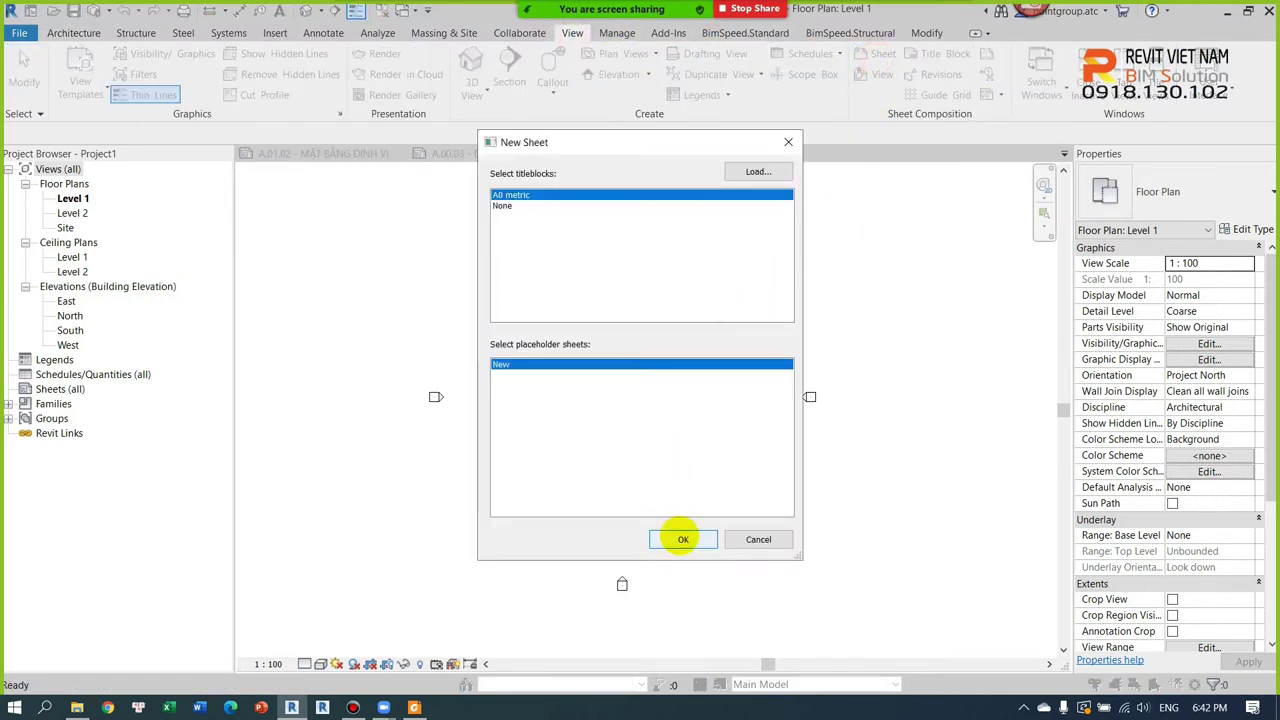
{"action": "left_click", "coordinate": [679, 536]}
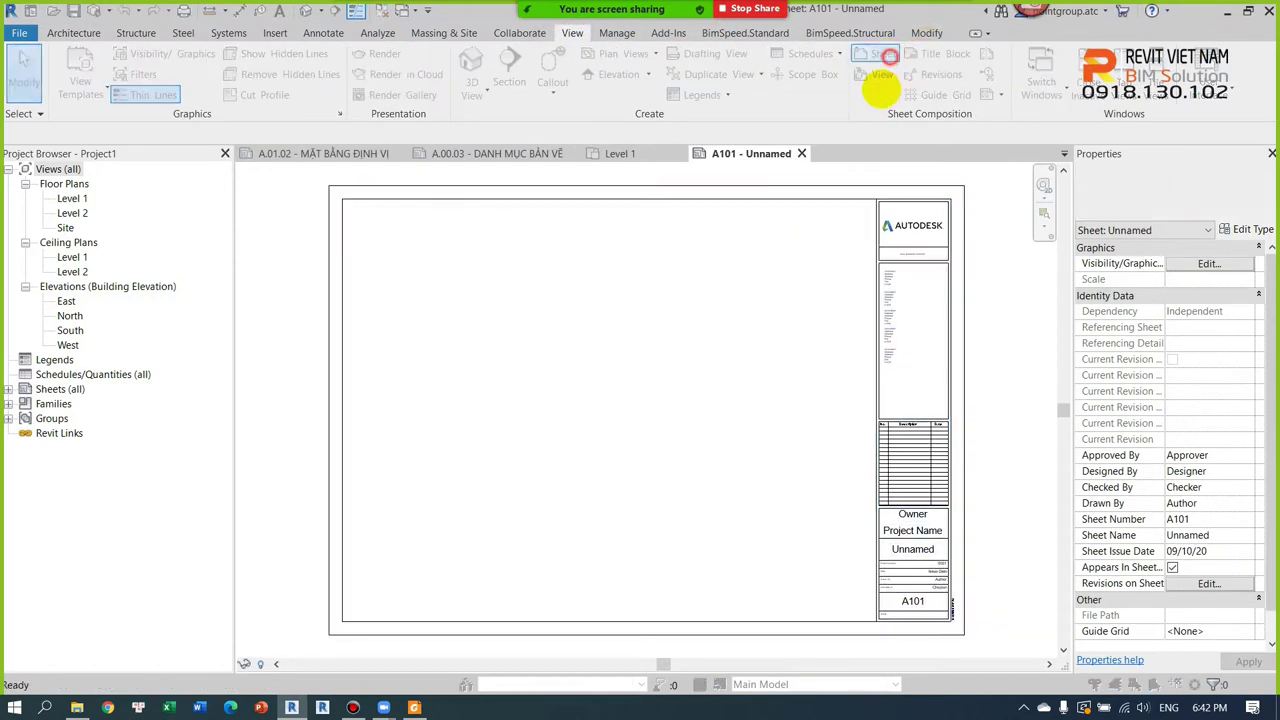
{"action": "left_click", "coordinate": [880, 56]}
{"action": "left_click", "coordinate": [684, 540]}
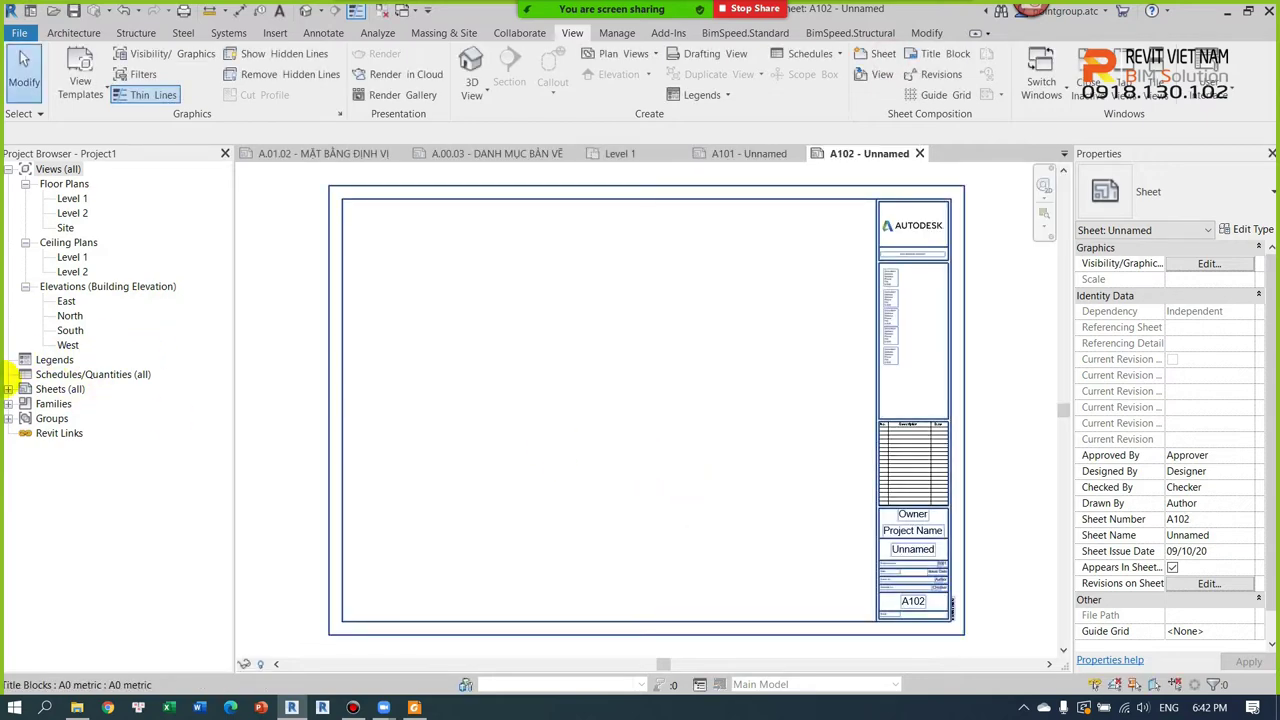
Step: Add sheets A103, A104 and A105 with the A0 metric title block, then open A101
{"action": "left_click", "coordinate": [8, 389]}
{"action": "left_click", "coordinate": [74, 404]}
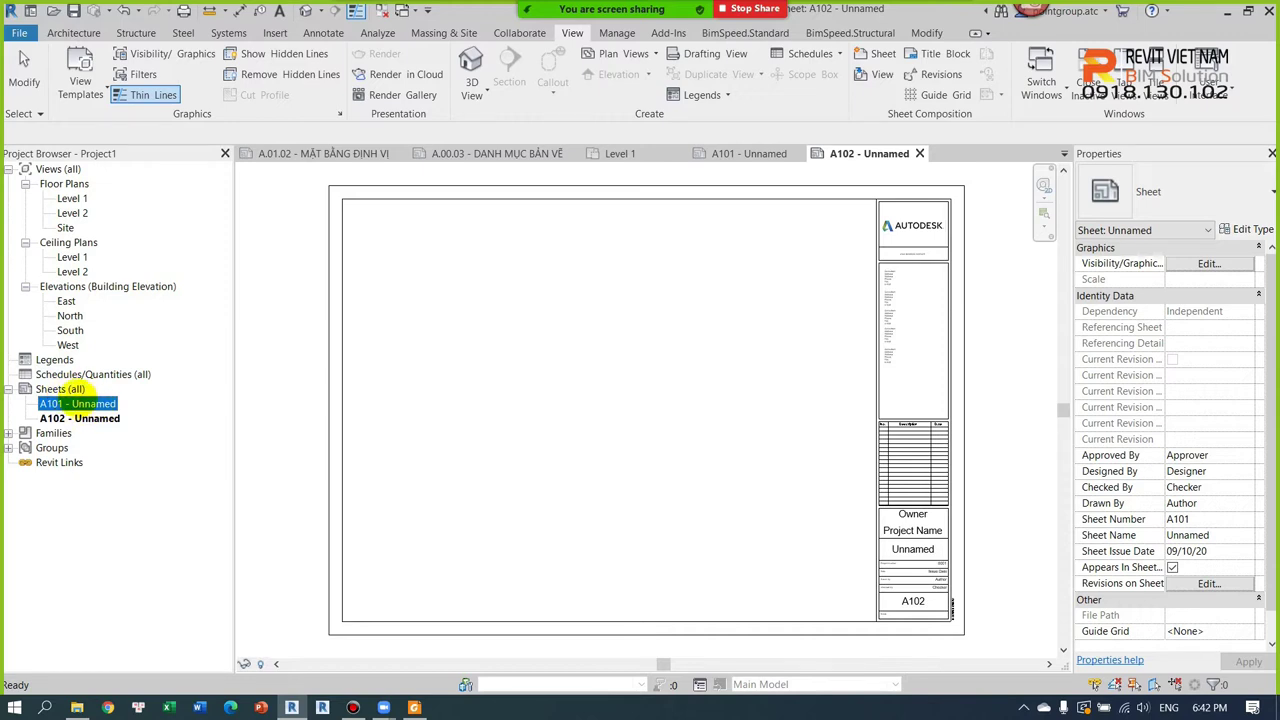
{"action": "left_click", "coordinate": [861, 57]}
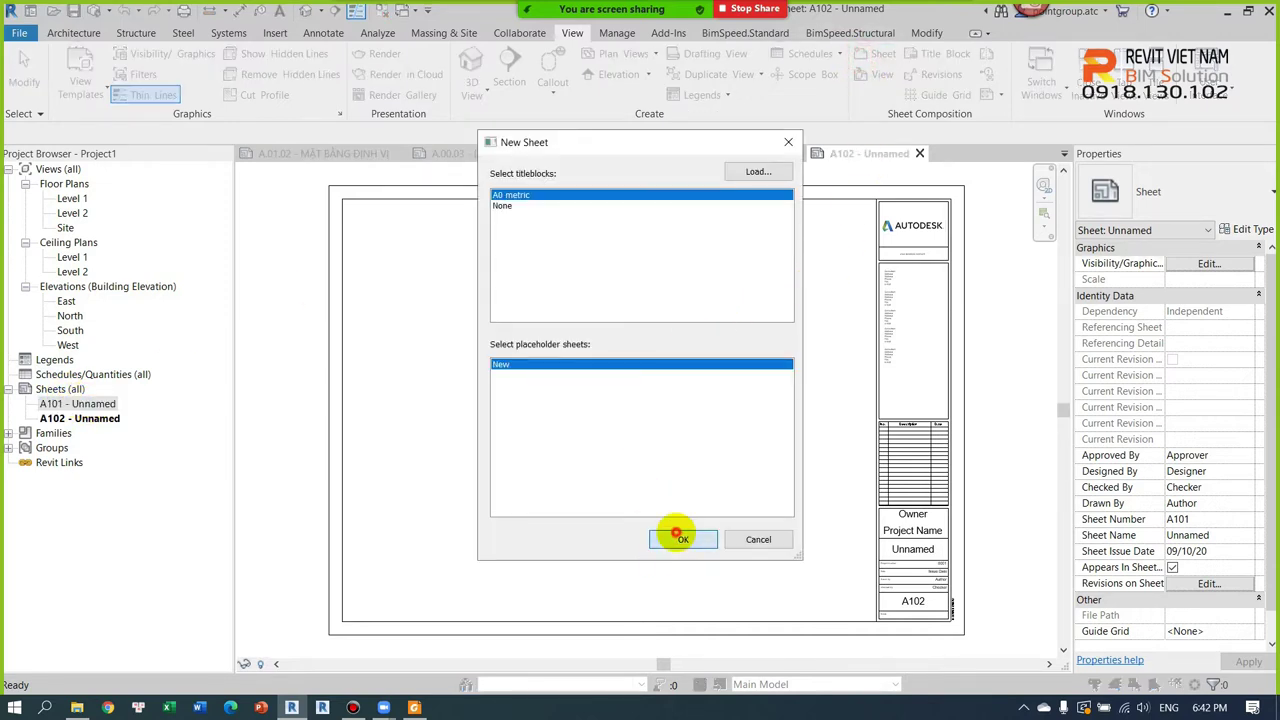
{"action": "left_click", "coordinate": [676, 536]}
{"action": "left_click", "coordinate": [883, 53]}
{"action": "left_click", "coordinate": [691, 535]}
{"action": "left_click", "coordinate": [866, 55]}
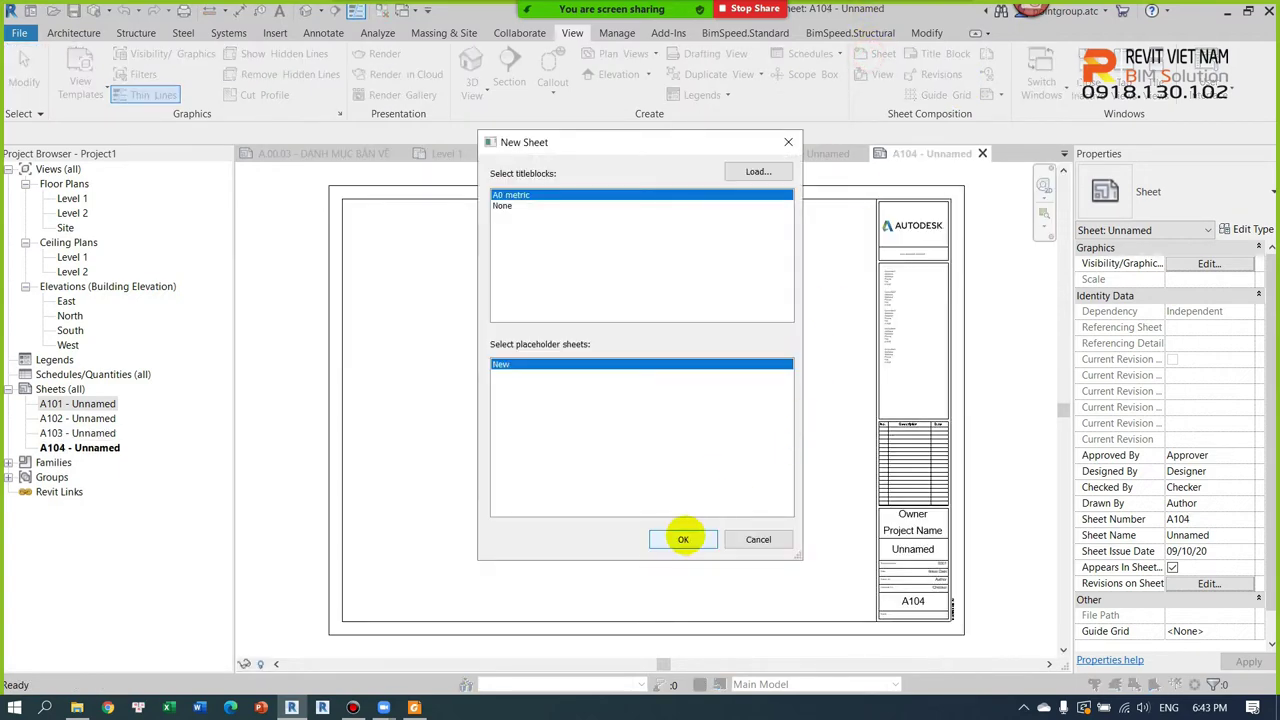
{"action": "left_click", "coordinate": [686, 537]}
{"action": "left_click", "coordinate": [62, 389]}
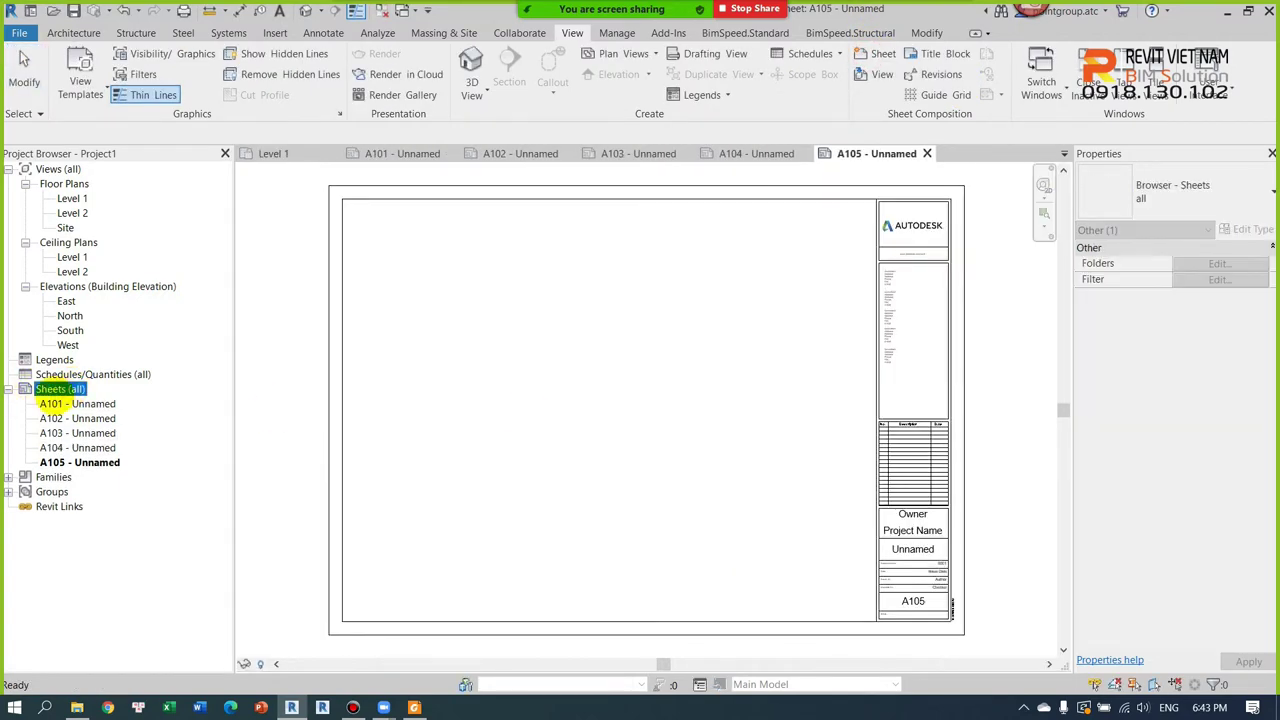
{"action": "double_click", "coordinate": [88, 404]}
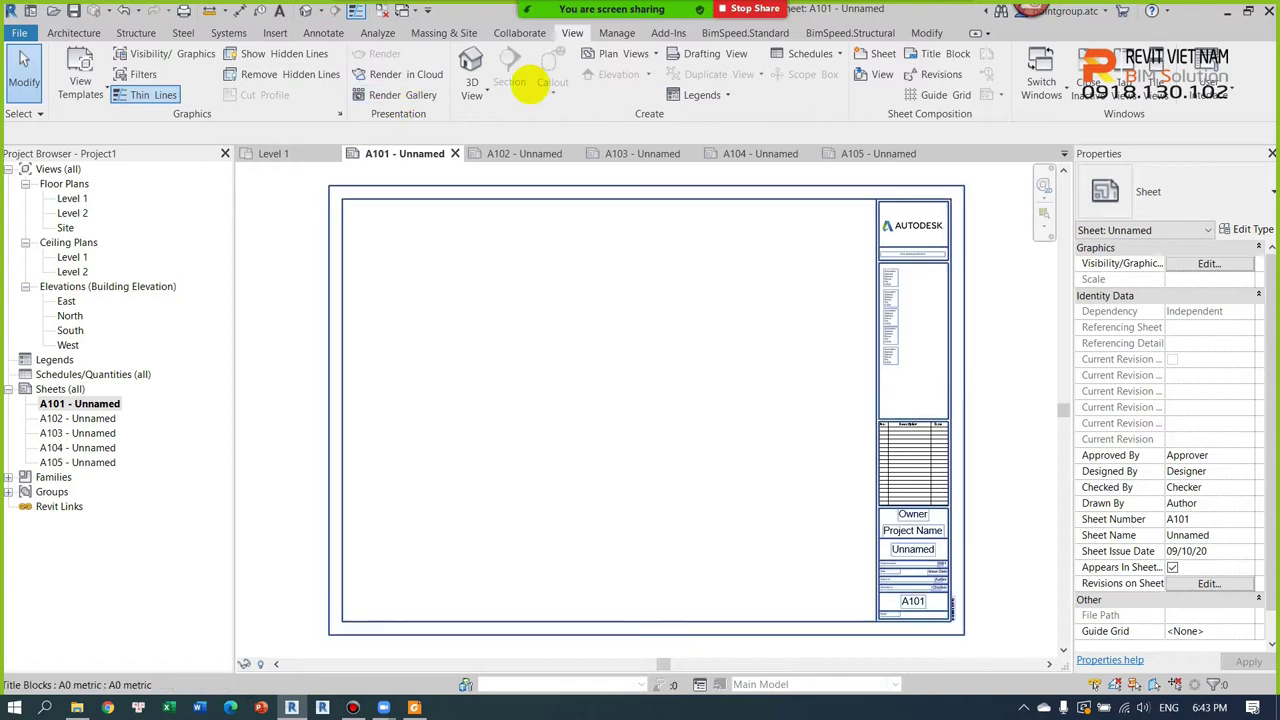
Step: Add a new project parameter named Bộ môn from Manage > Project Parameters
{"action": "left_click", "coordinate": [612, 36]}
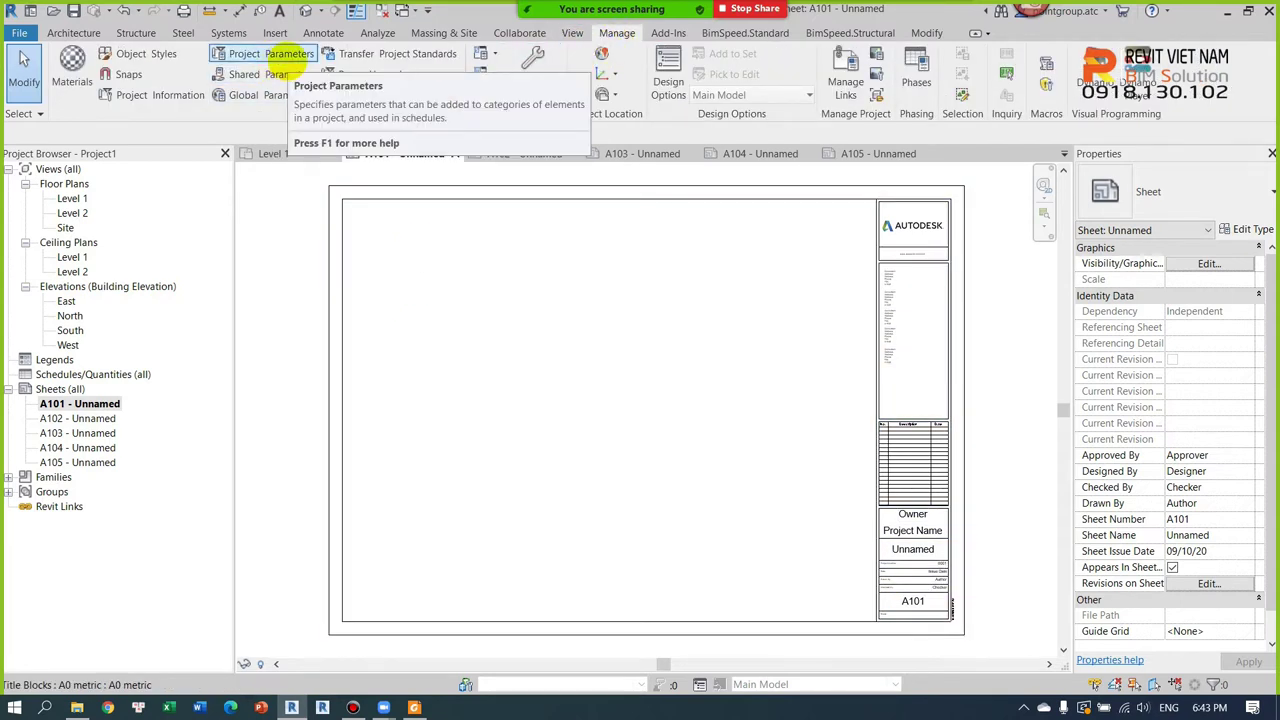
{"action": "left_click", "coordinate": [283, 57]}
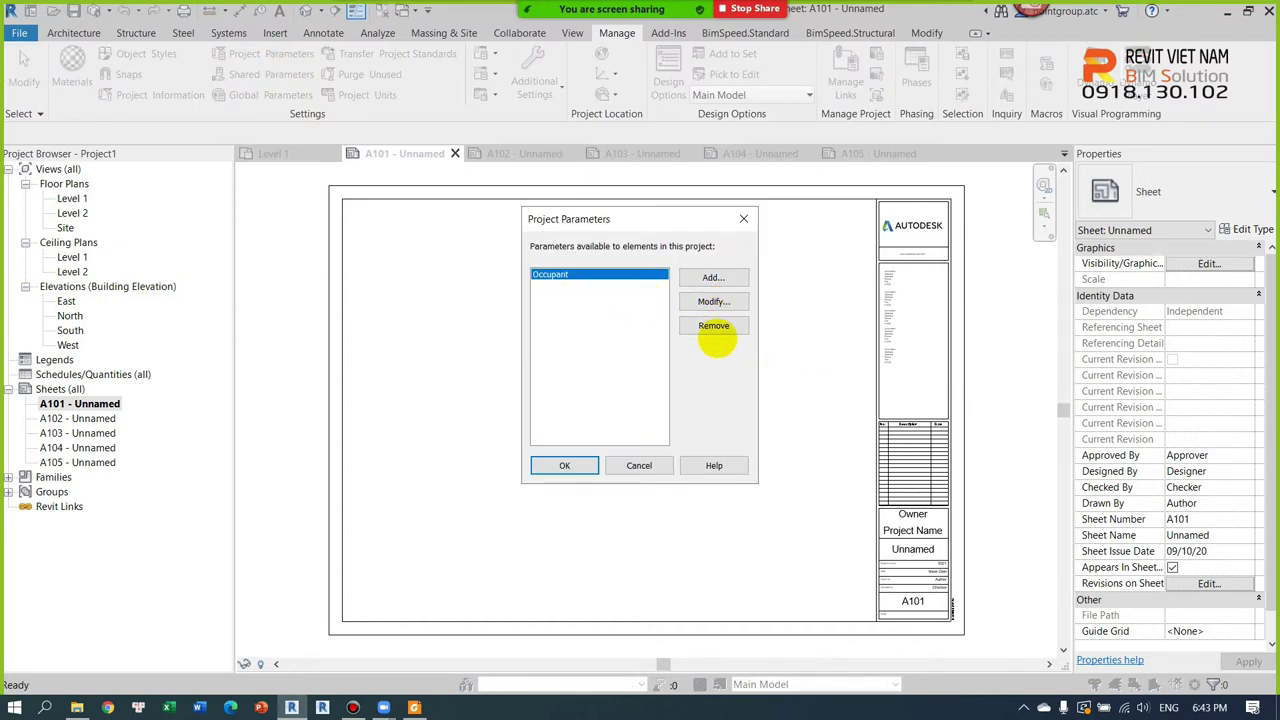
{"action": "left_click", "coordinate": [713, 279]}
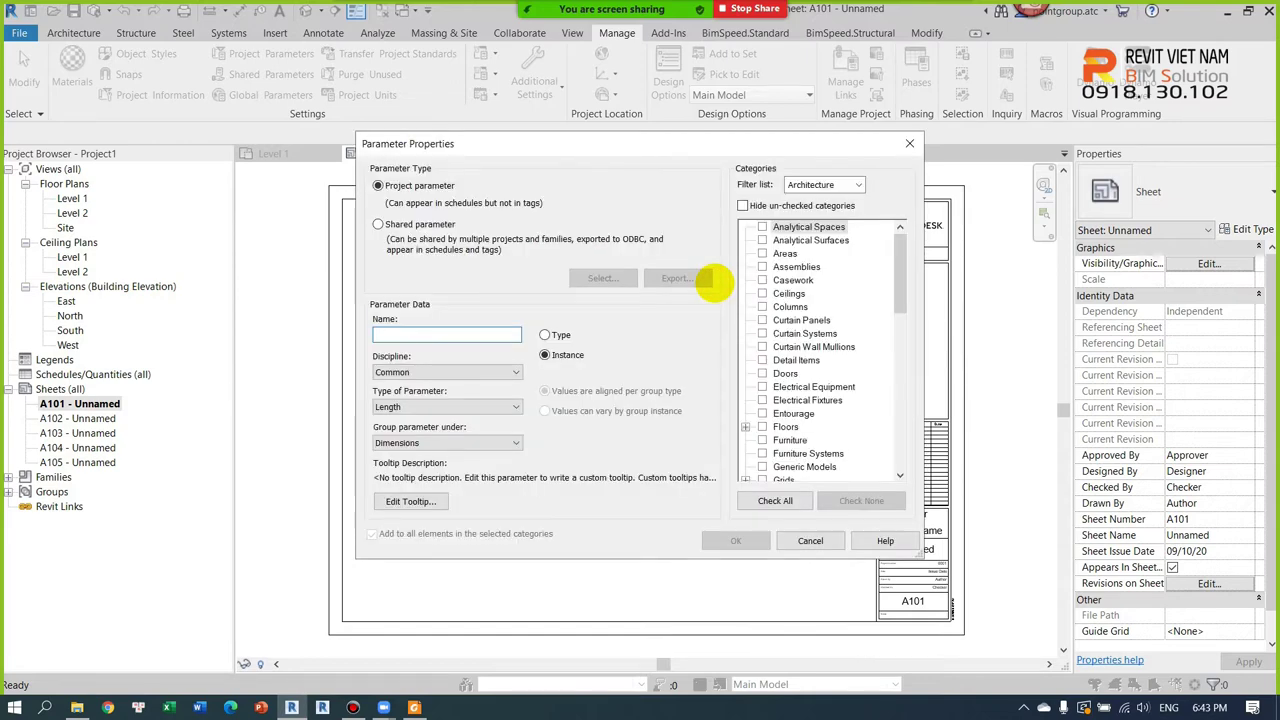
{"action": "left_click_drag", "start_coordinate": [663, 140], "coordinate": [688, 155]}
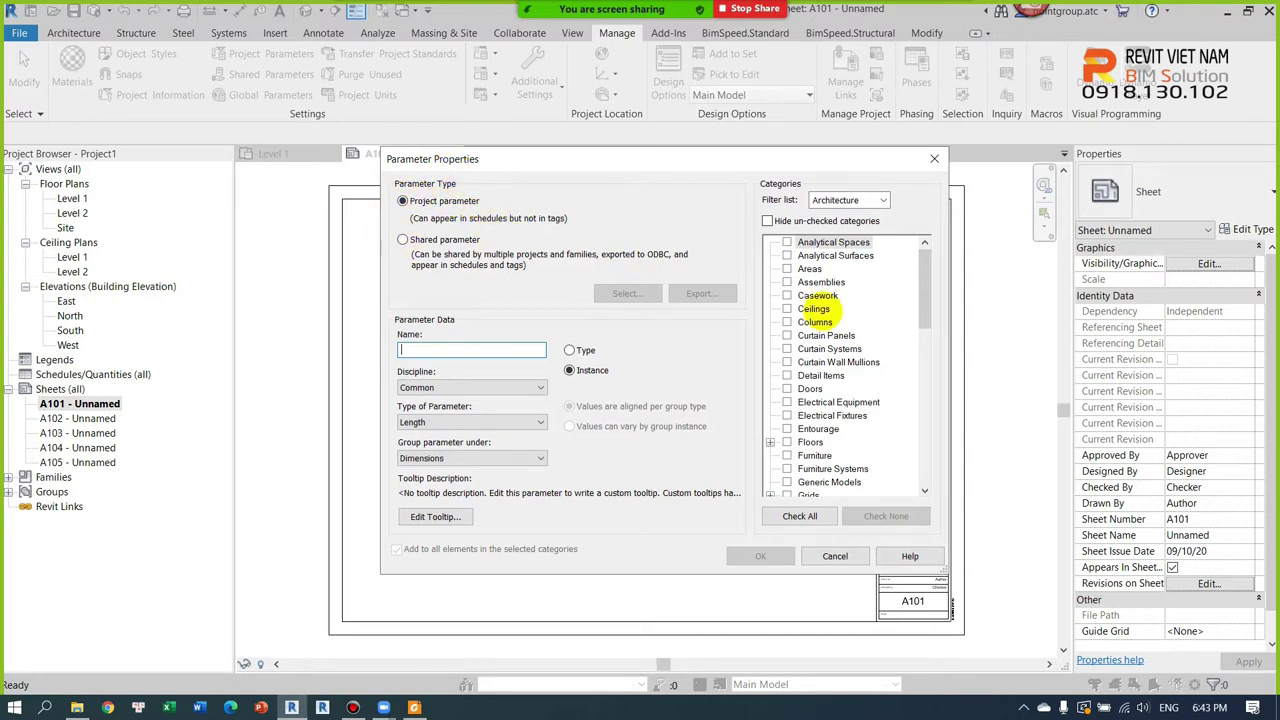
{"action": "mouse_move", "coordinate": [922, 290]}
{"action": "left_mouse_down"}
{"action": "mouse_move", "coordinate": [918, 475]}
{"action": "mouse_move", "coordinate": [922, 235]}
{"action": "left_mouse_up"}
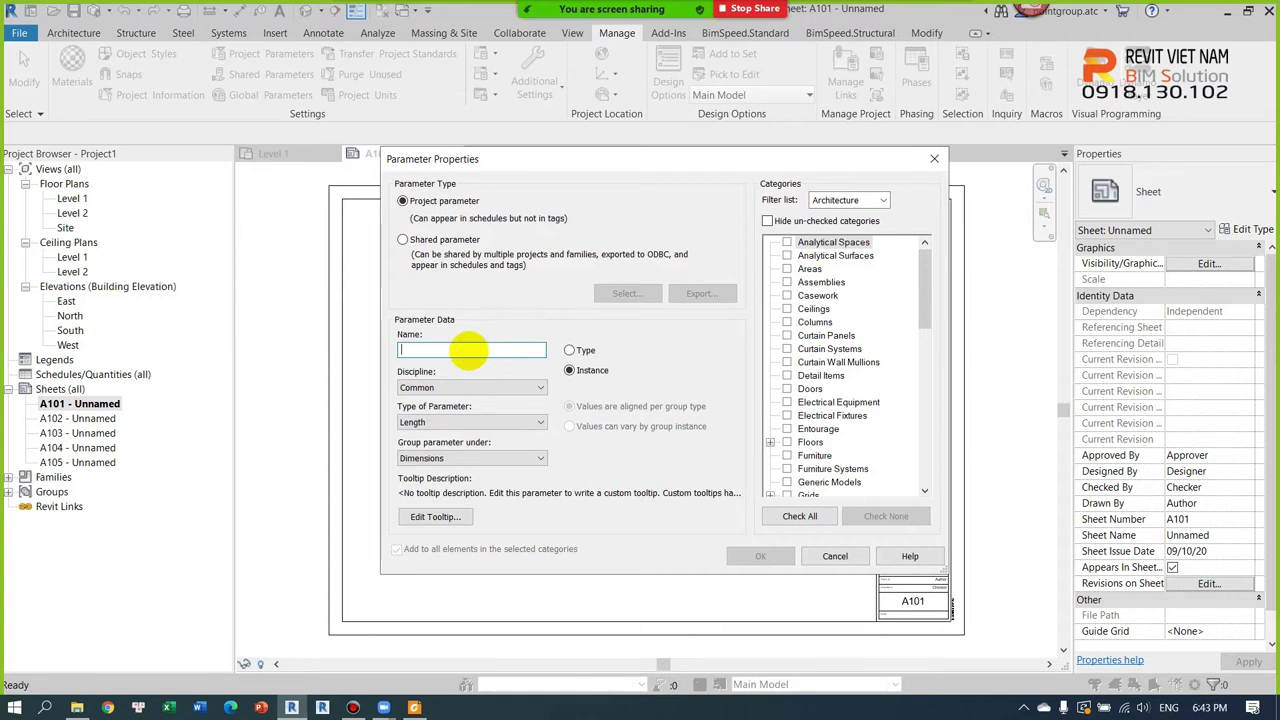
{"action": "type", "text": "bo"}
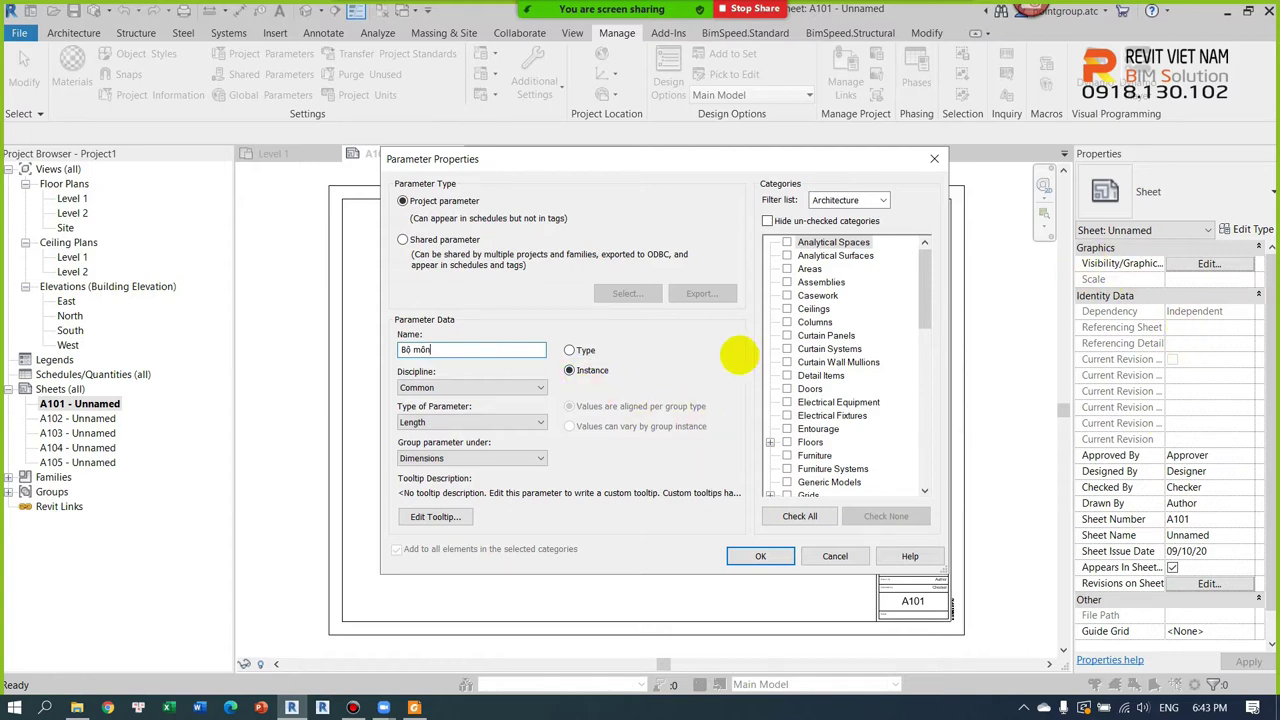
Step: Make Bộ môn an Instance parameter, discipline Common, type Text, grouped under Text
{"action": "left_click", "coordinate": [569, 350]}
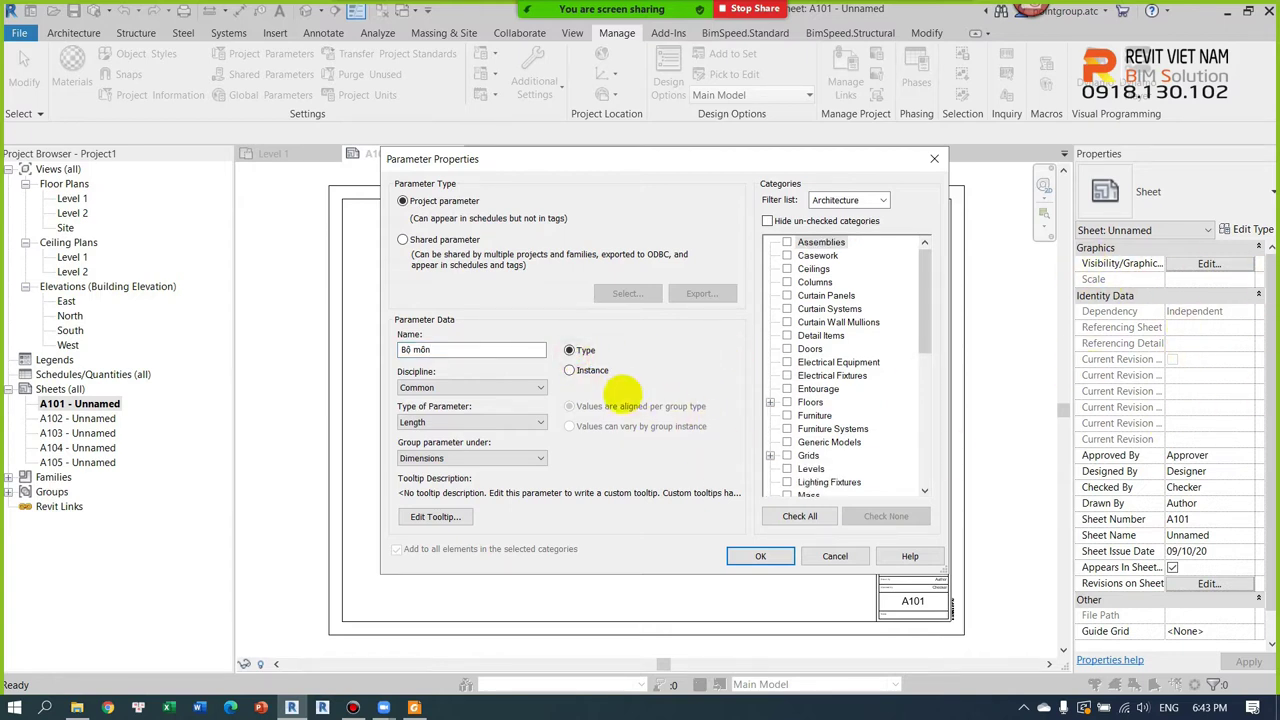
{"action": "left_click", "coordinate": [569, 370]}
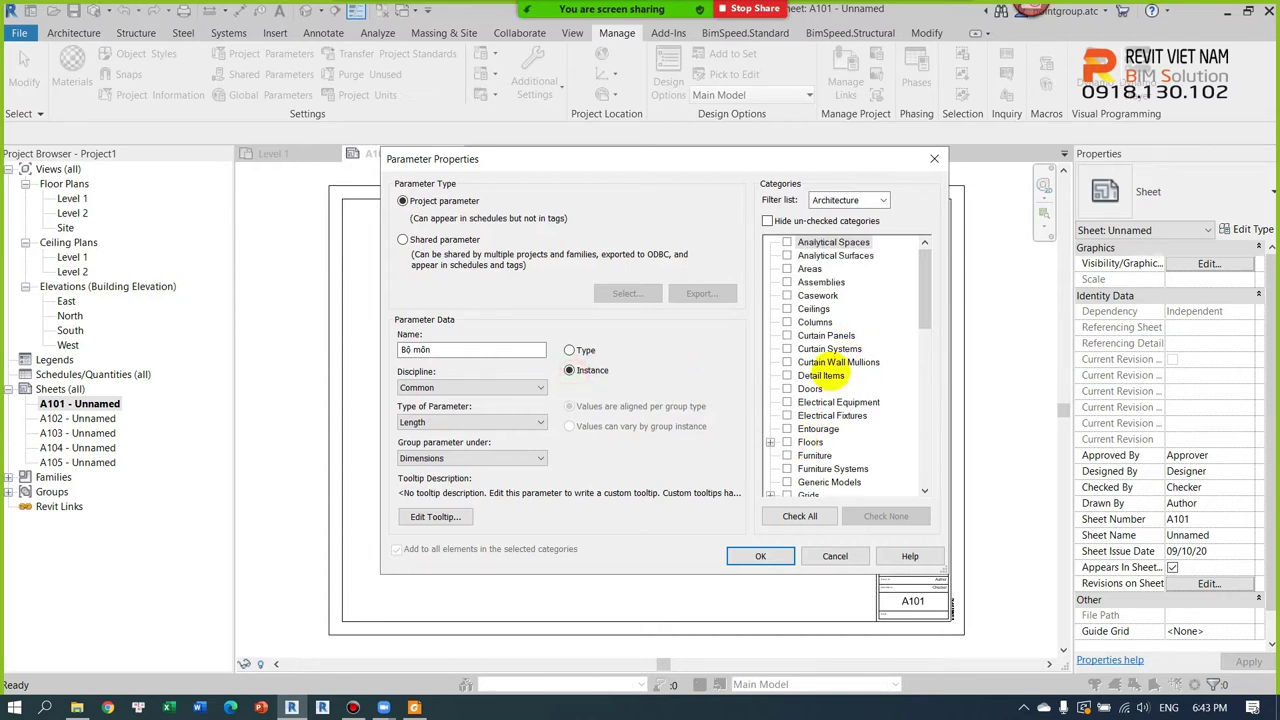
{"action": "left_click", "coordinate": [500, 387]}
{"action": "left_click", "coordinate": [495, 388]}
{"action": "left_click", "coordinate": [486, 421]}
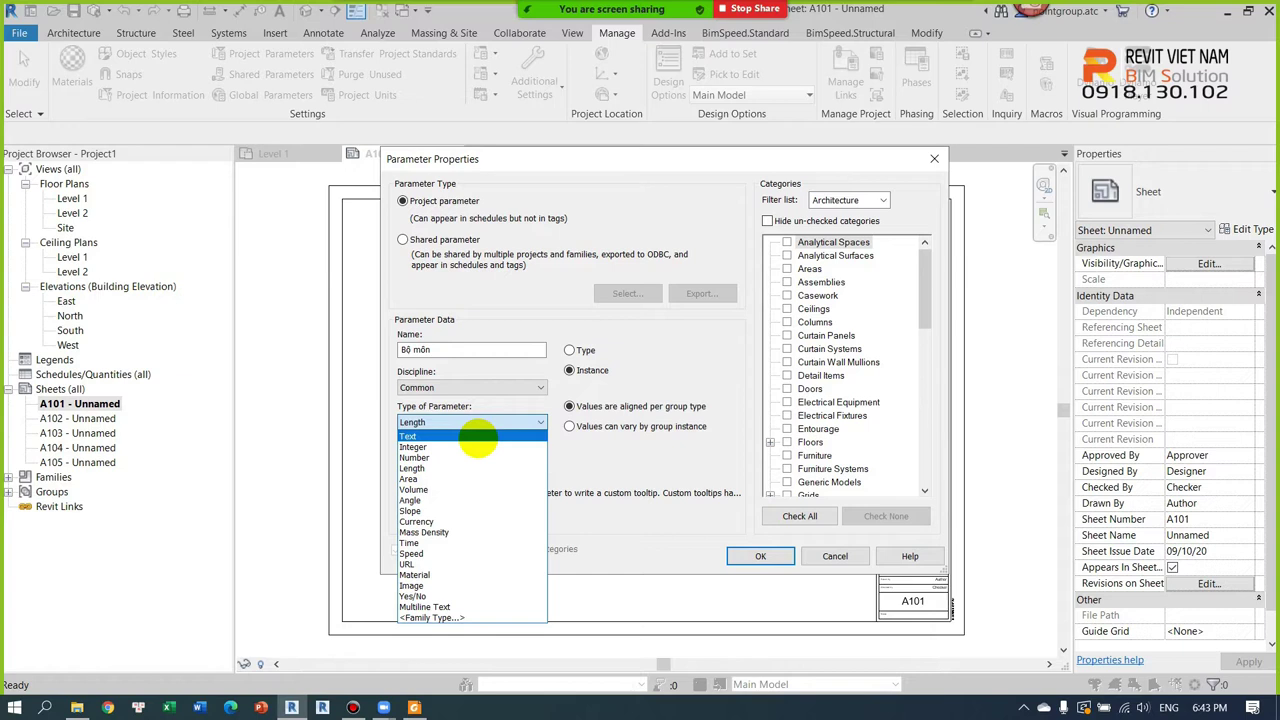
{"action": "left_click", "coordinate": [475, 437]}
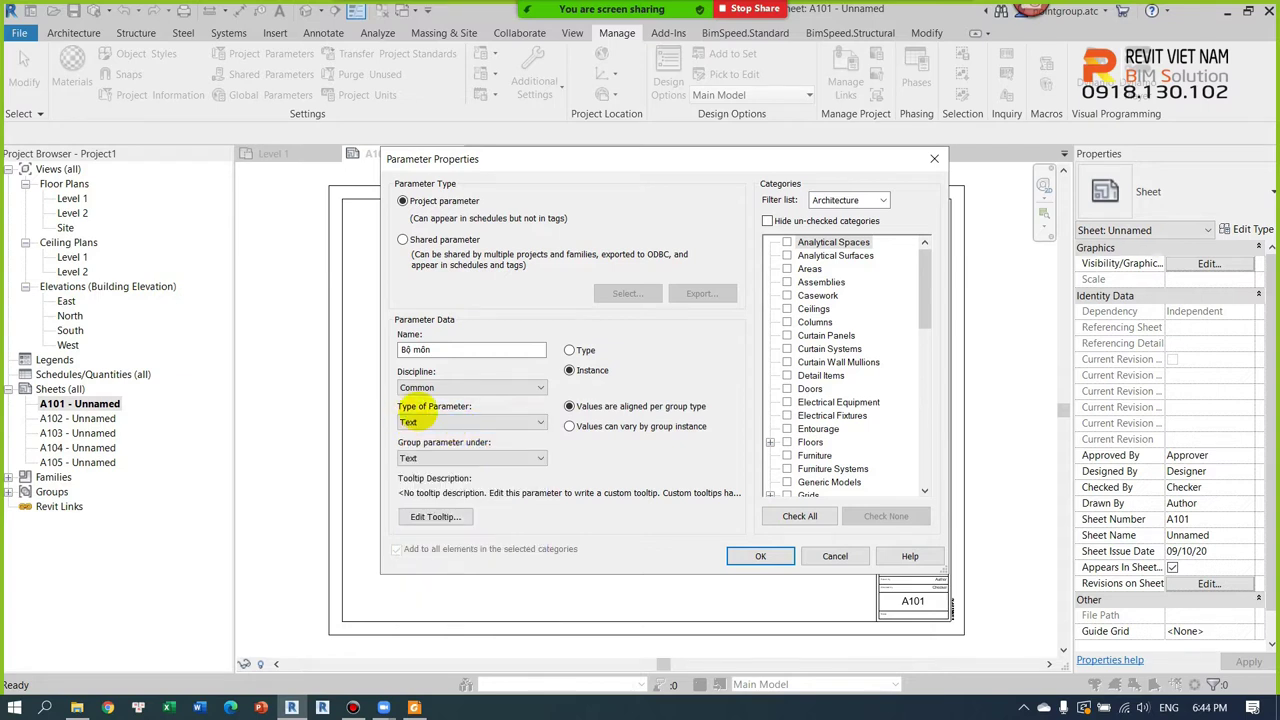
{"action": "left_click", "coordinate": [455, 455]}
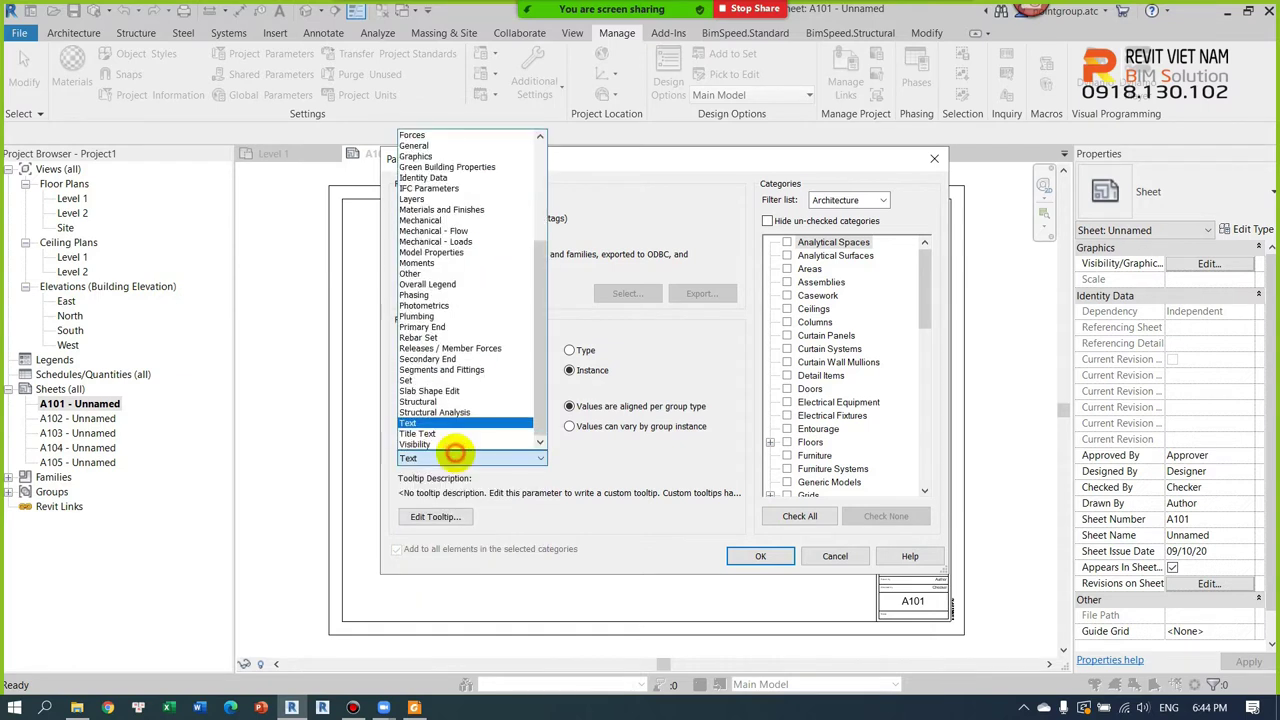
{"action": "left_click", "coordinate": [412, 423]}
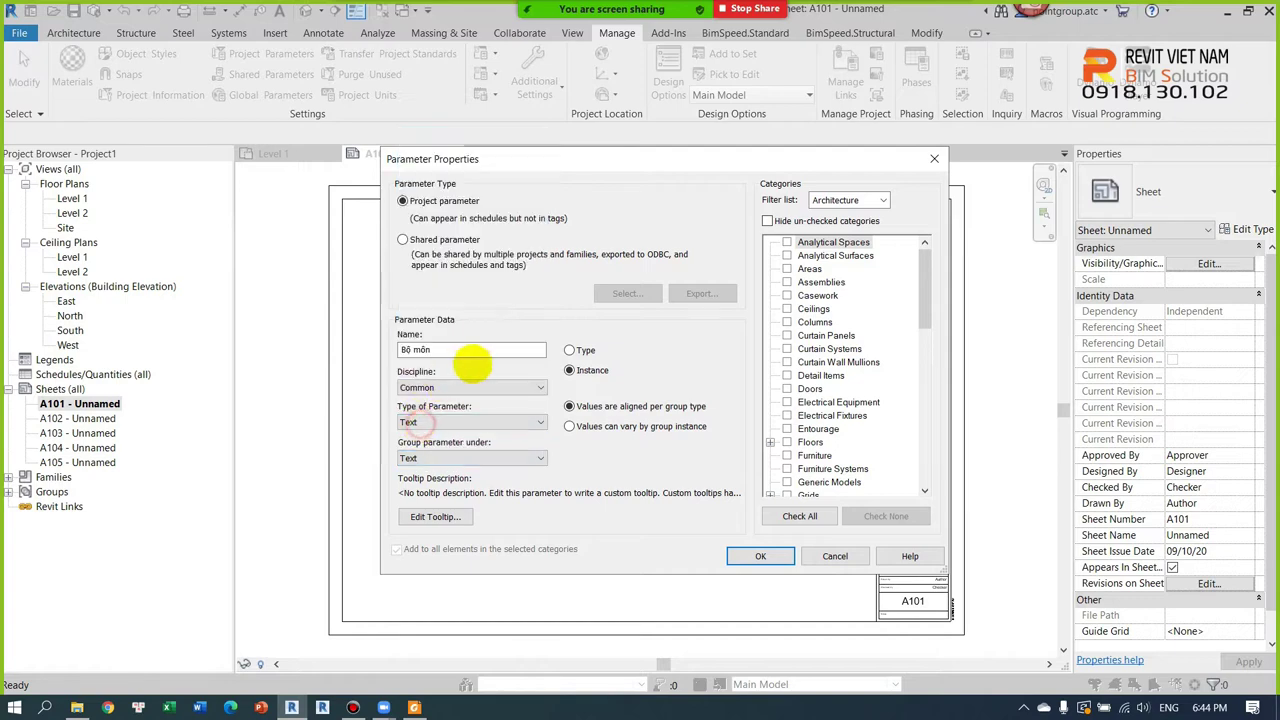
{"action": "left_click", "coordinate": [466, 457]}
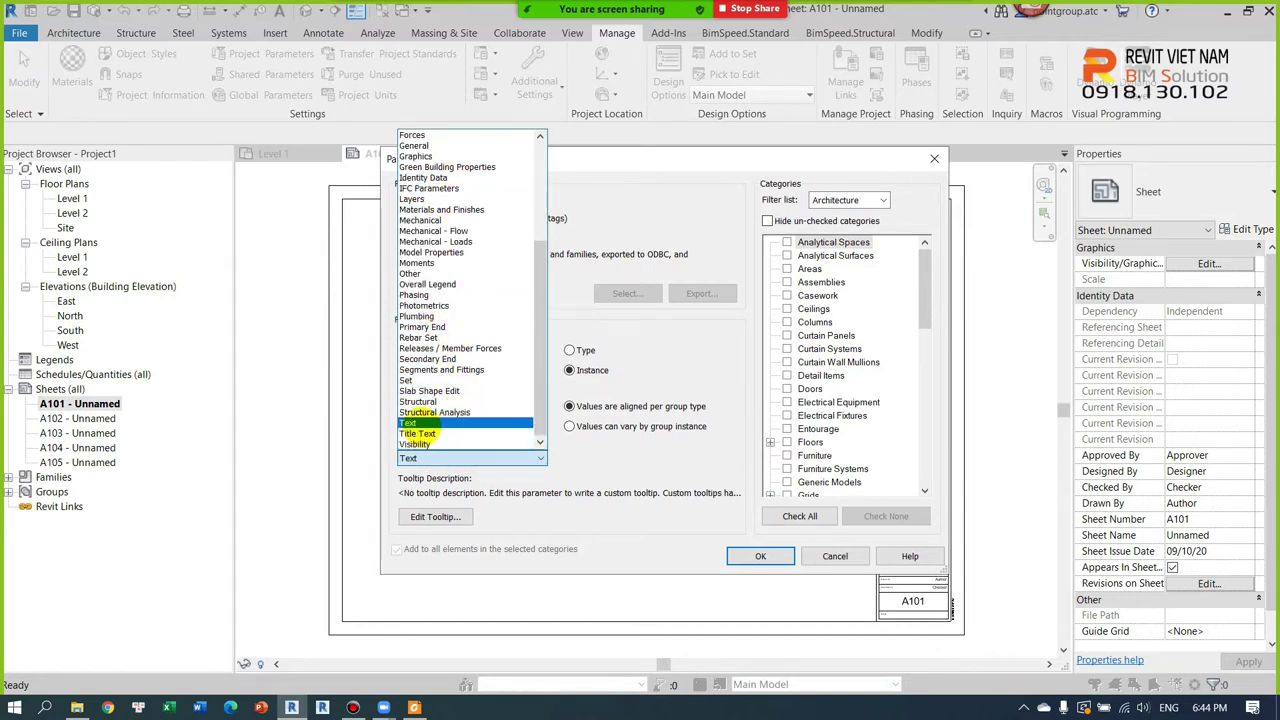
{"action": "left_click", "coordinate": [470, 423]}
Step: Apply the Bộ môn parameter to the Sheets category and confirm both dialogs
{"action": "left_click_drag", "start_coordinate": [924, 290], "coordinate": [922, 455]}
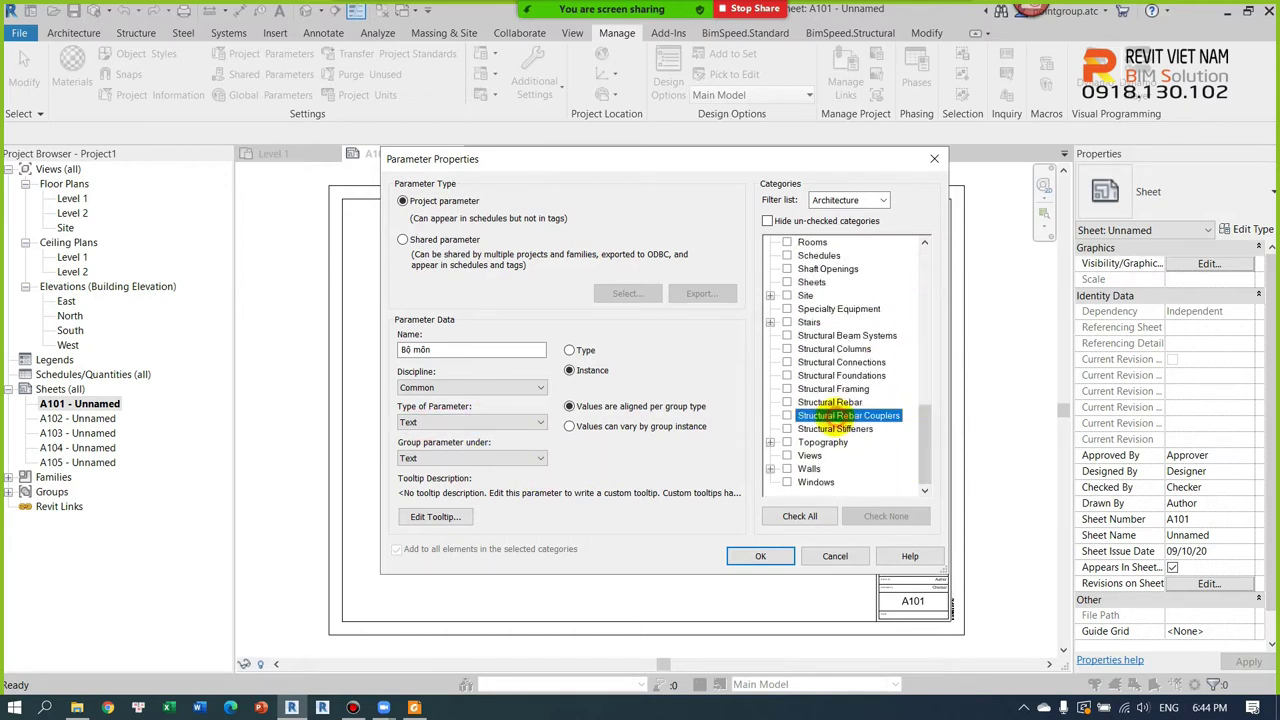
{"action": "left_click", "coordinate": [830, 362]}
{"action": "left_click", "coordinate": [805, 282]}
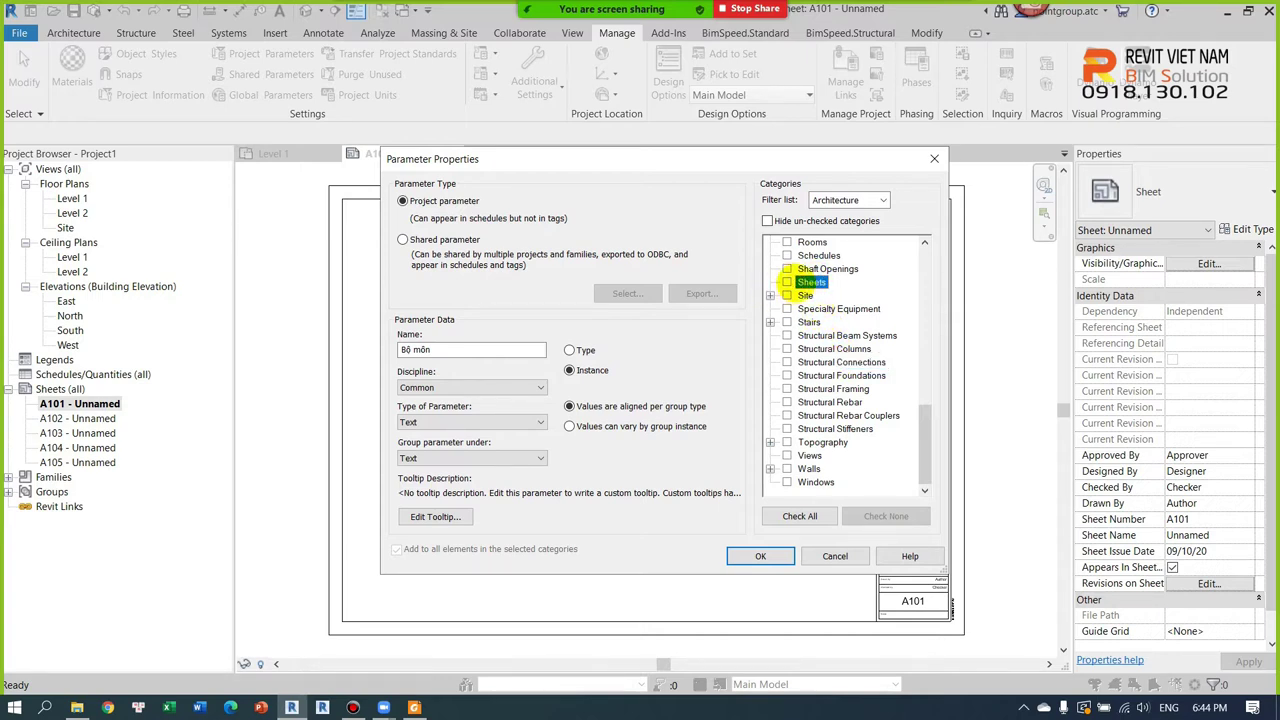
{"action": "left_click", "coordinate": [786, 282]}
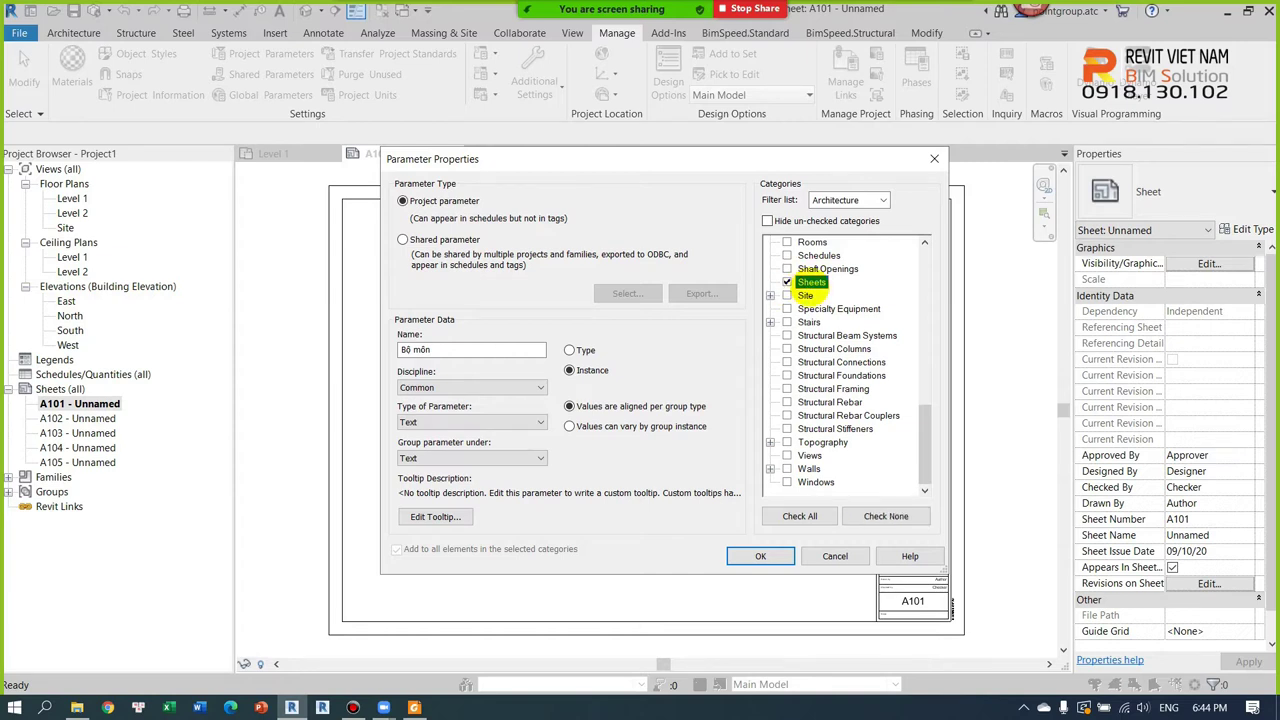
{"action": "left_click", "coordinate": [778, 556]}
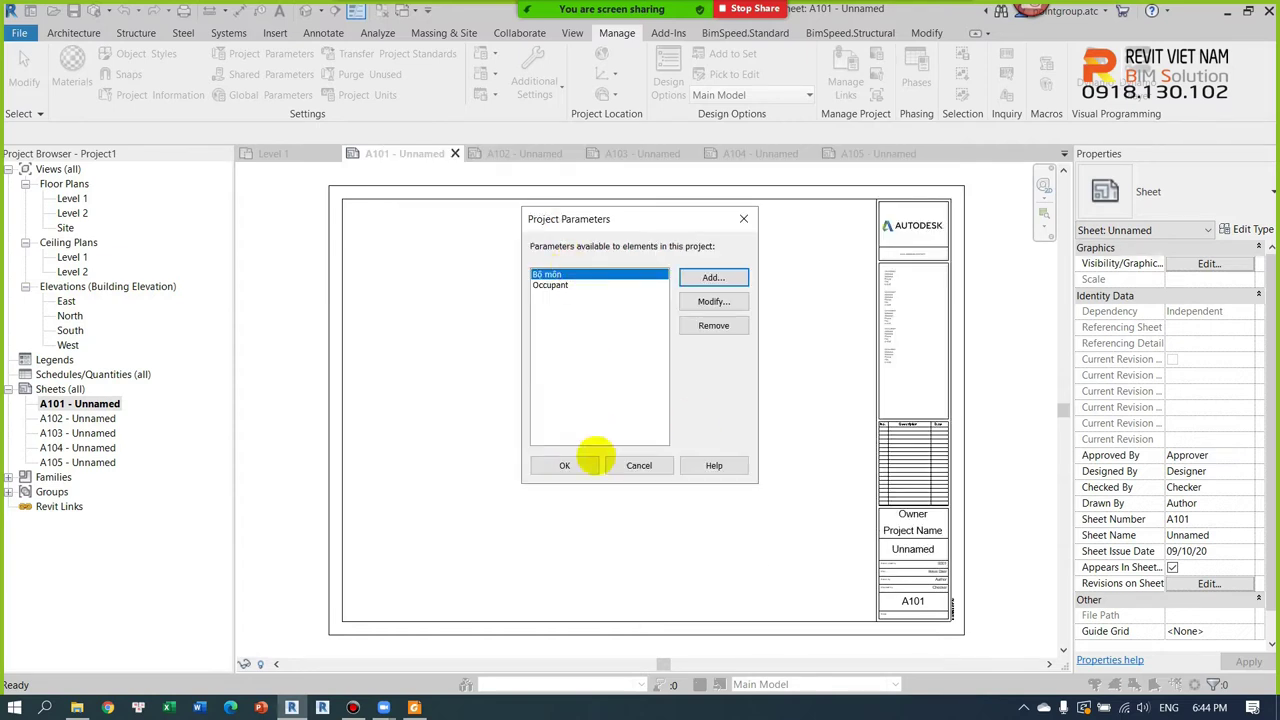
{"action": "left_click", "coordinate": [564, 465]}
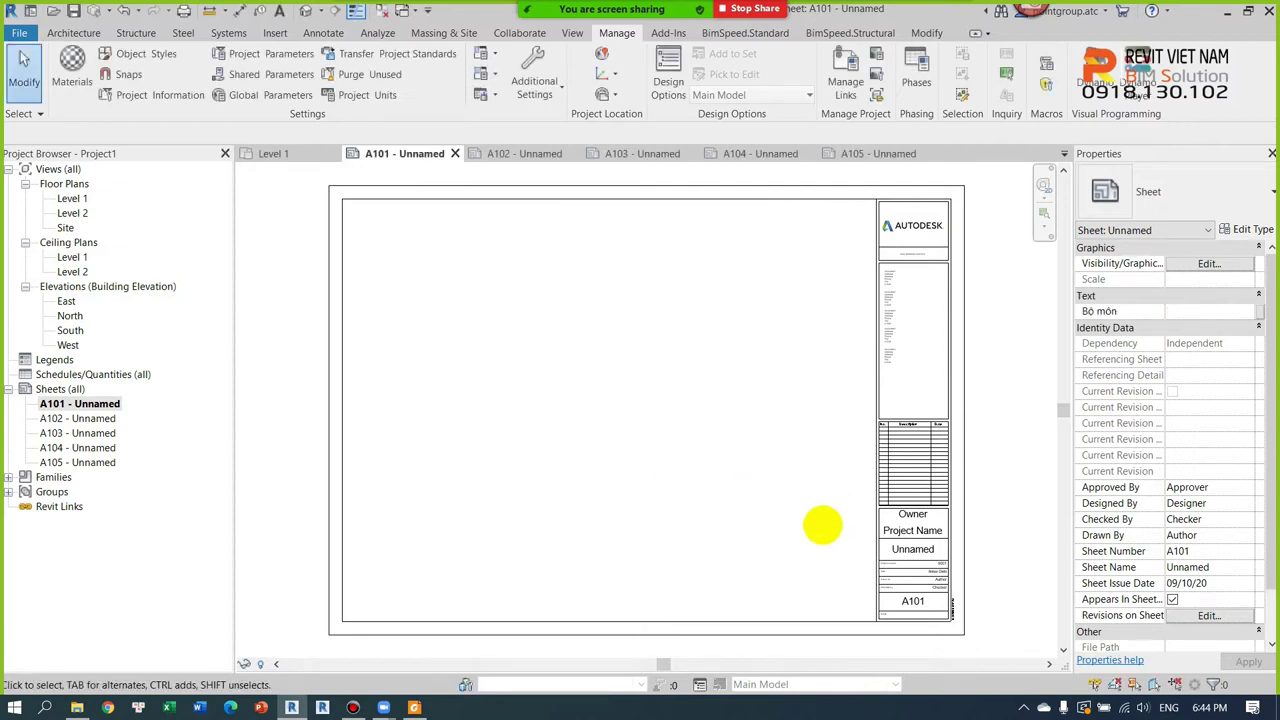
Step: Check the Bộ môn value on A101, open sheet A102, and reopen Project Parameters
{"action": "left_click", "coordinate": [1166, 328]}
{"action": "left_click", "coordinate": [1203, 311]}
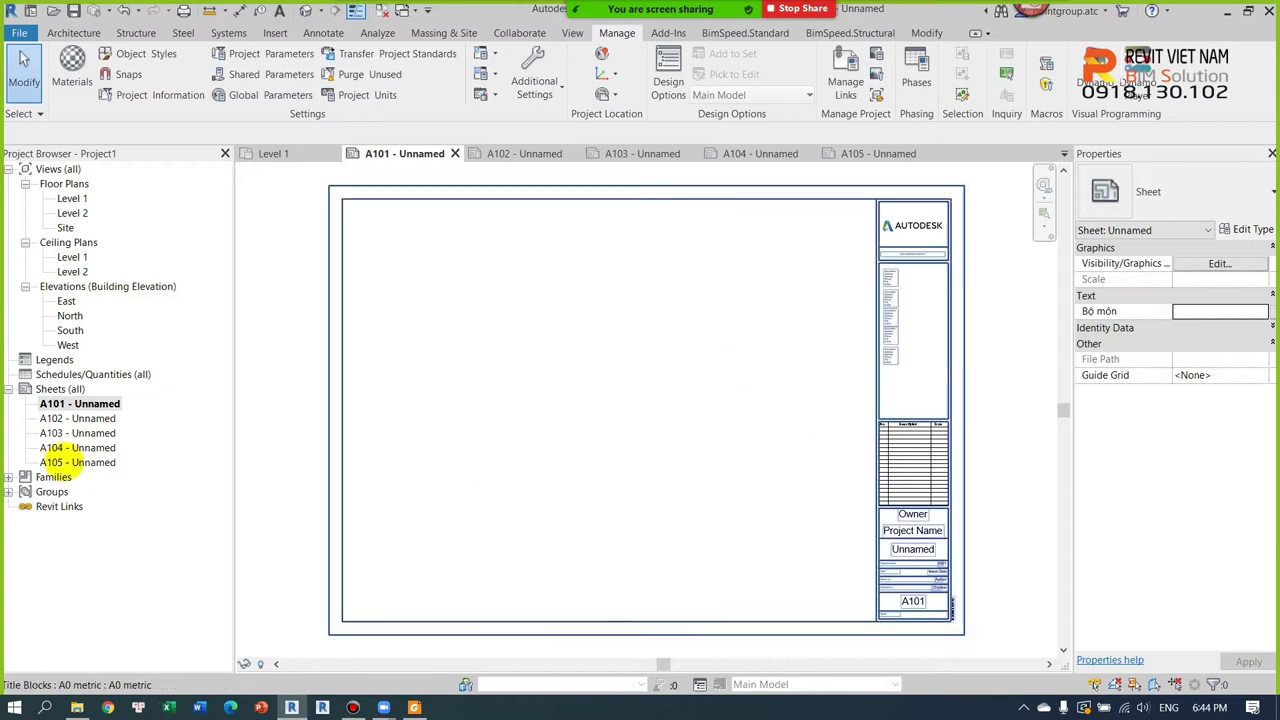
{"action": "double_click", "coordinate": [88, 419]}
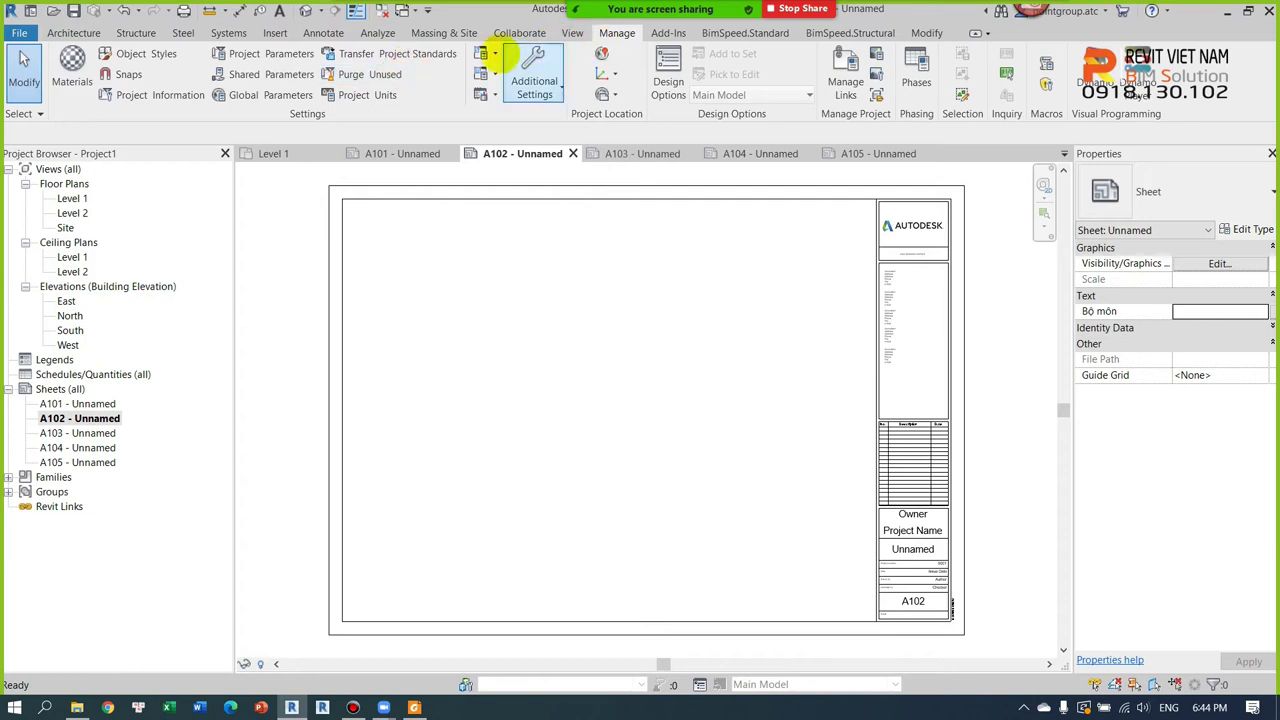
{"action": "left_click", "coordinate": [244, 54]}
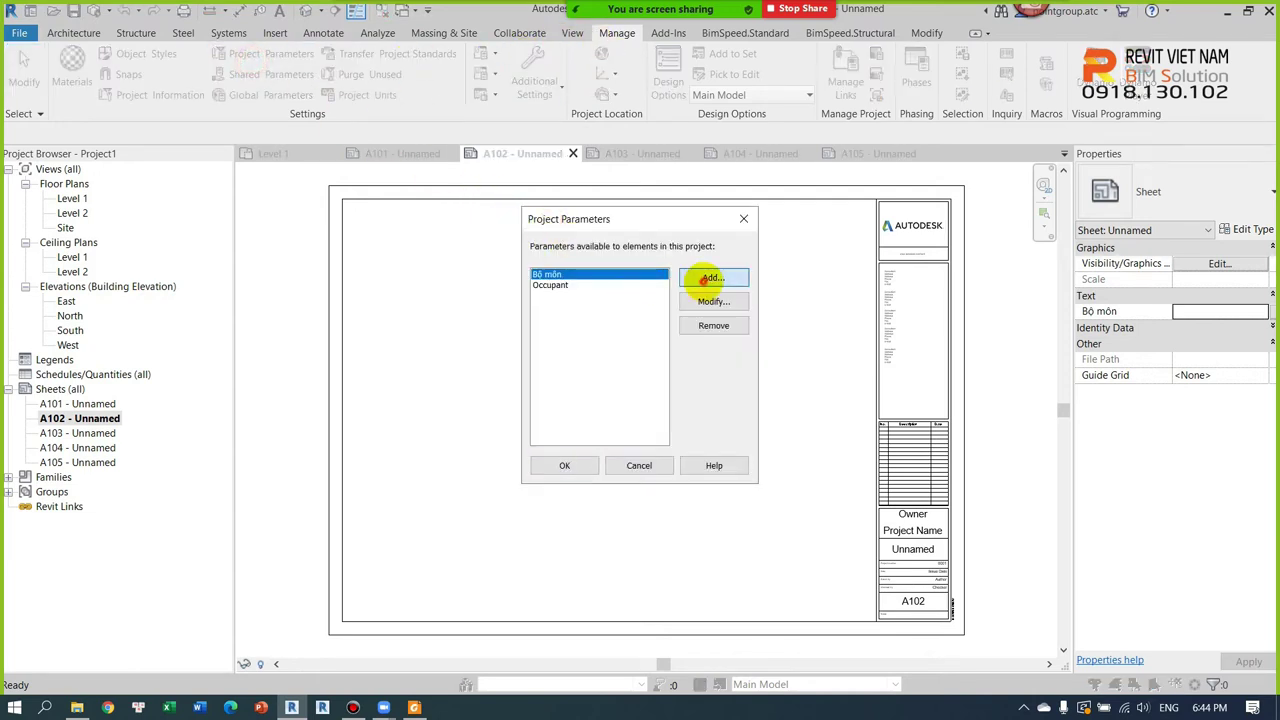
Step: Add another project parameter and name it Hang Muc
{"action": "left_click", "coordinate": [711, 279]}
{"action": "type", "text": "Hang muc"}
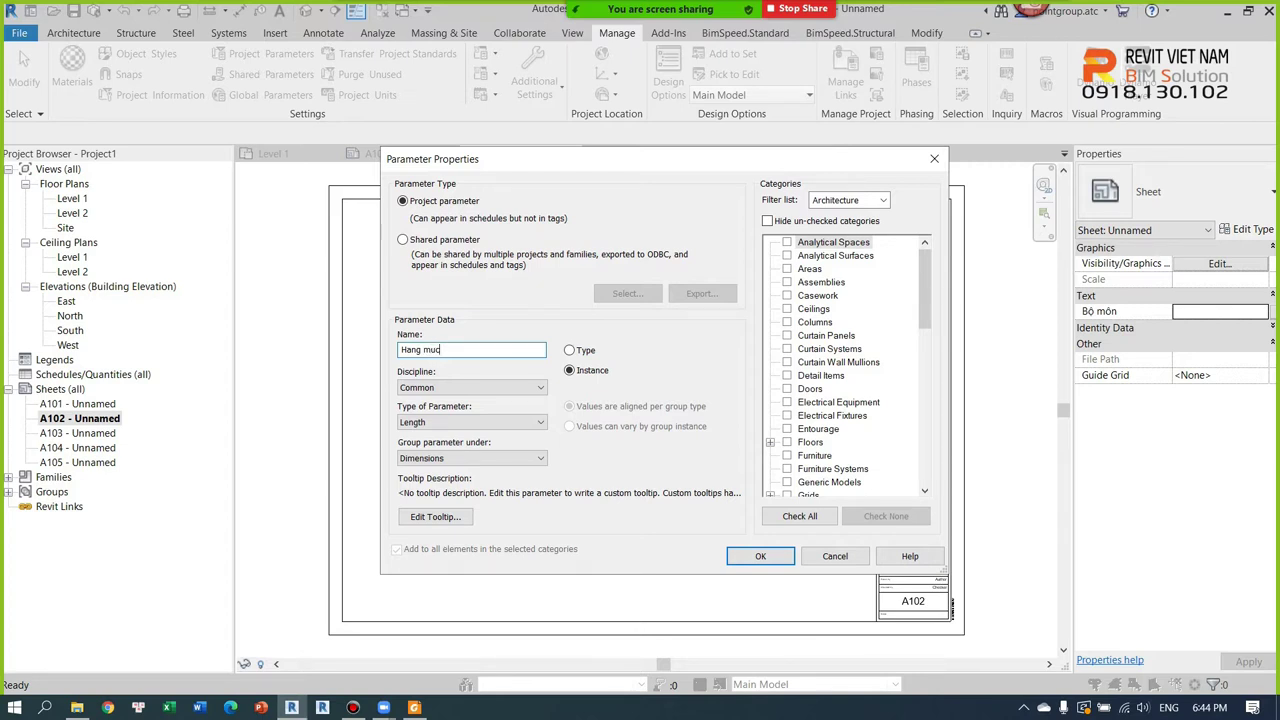
{"action": "left_click_drag", "start_coordinate": [445, 350], "coordinate": [304, 358]}
{"action": "key", "text": "BackSpace"}
{"action": "key", "text": "BackSpace"}
{"action": "key", "text": "BackSpace"}
{"action": "type", "text": "Ha"}
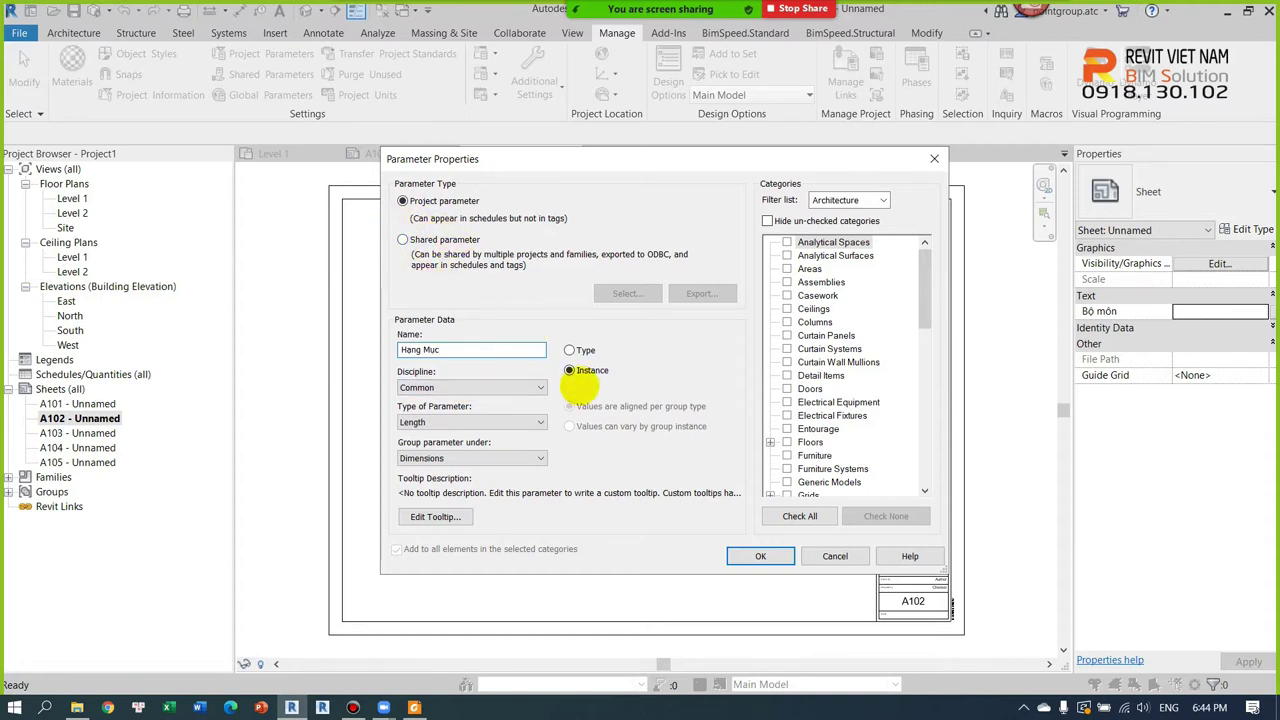
Step: Apply the Hang Muc parameter to the Sheets category
{"action": "left_click", "coordinate": [838, 402]}
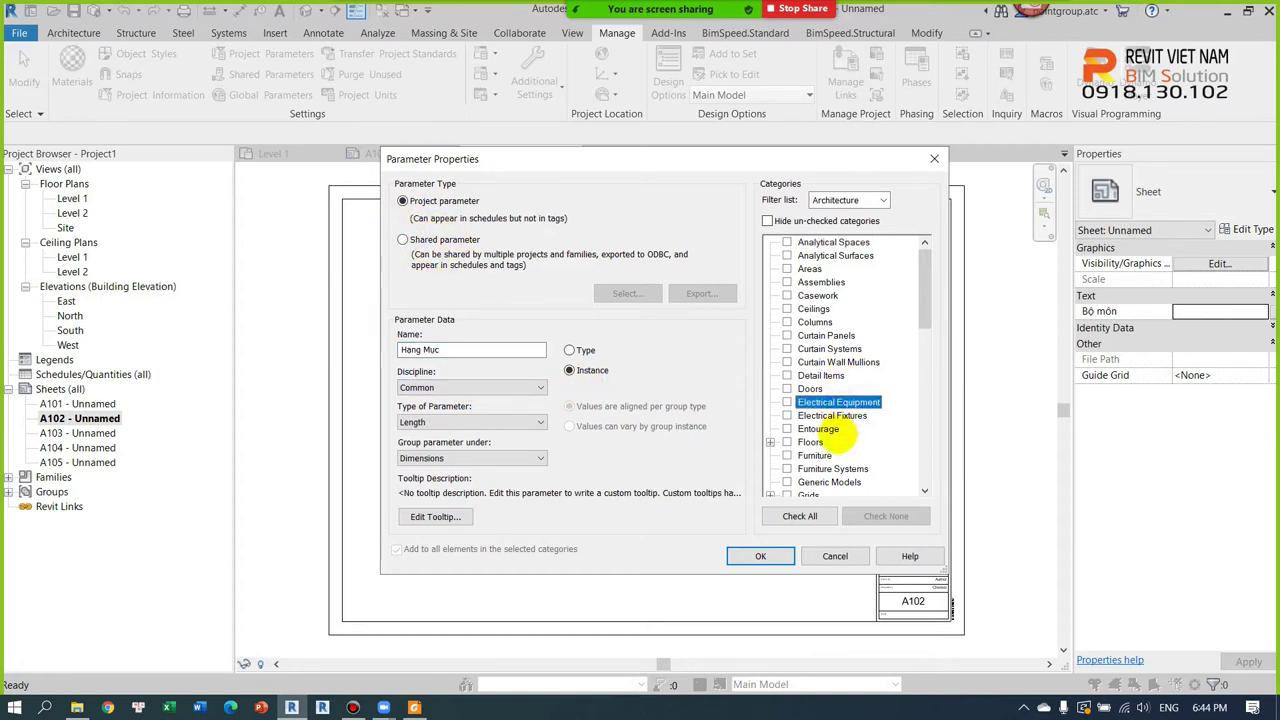
{"action": "left_click_drag", "start_coordinate": [922, 270], "coordinate": [924, 330]}
{"action": "scroll", "coordinate": [815, 413], "scroll_direction": "down", "scroll_amount": 2}
{"action": "scroll", "coordinate": [815, 413], "scroll_direction": "down", "scroll_amount": 2}
{"action": "scroll", "coordinate": [820, 413], "scroll_direction": "down", "scroll_amount": 2}
{"action": "scroll", "coordinate": [830, 413], "scroll_direction": "down", "scroll_amount": 2}
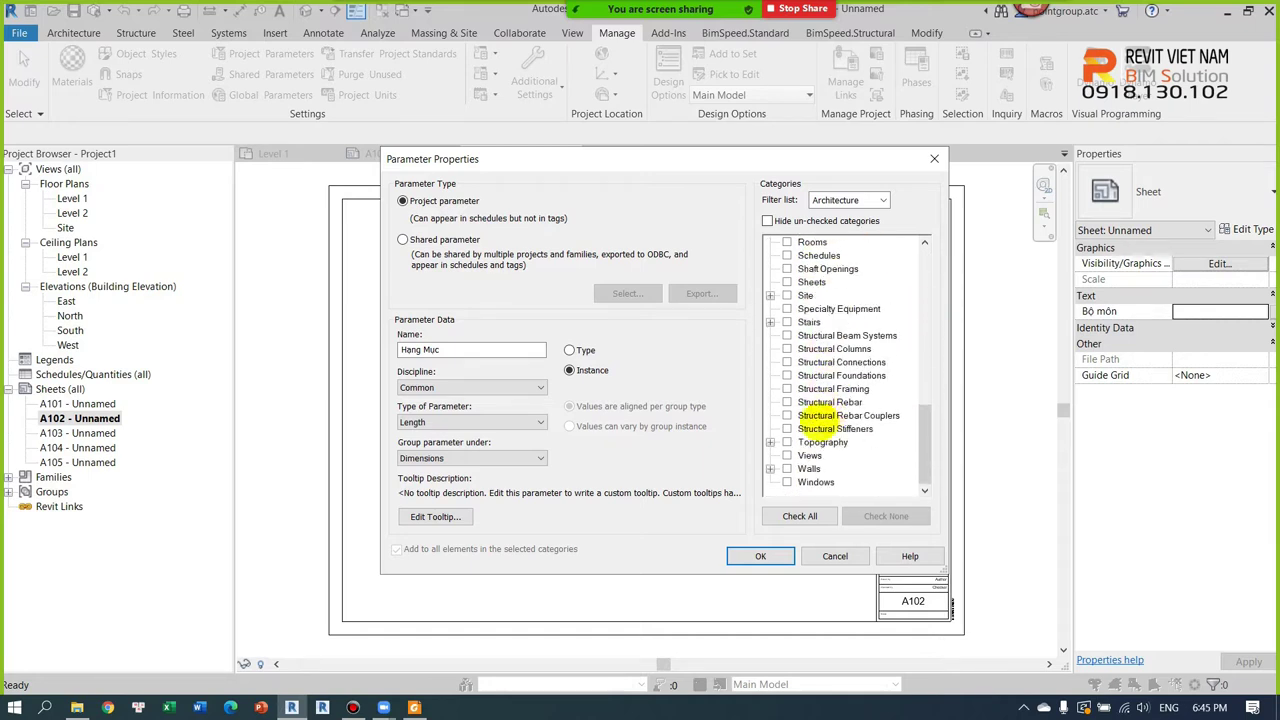
{"action": "scroll", "coordinate": [815, 410], "scroll_direction": "up", "scroll_amount": 2}
{"action": "left_click", "coordinate": [786, 362]}
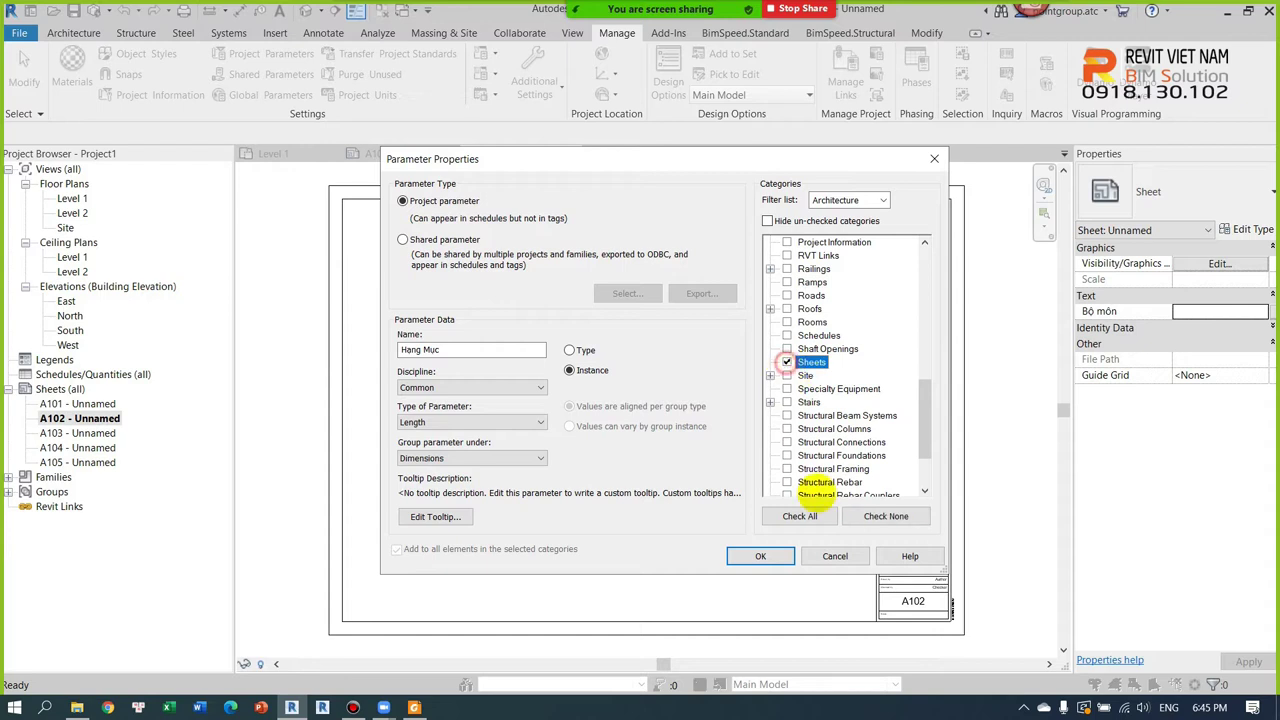
Step: Give Hang Muc the Text data type, group it under Text, and confirm
{"action": "left_click", "coordinate": [503, 422]}
{"action": "left_click", "coordinate": [492, 436]}
{"action": "left_click", "coordinate": [503, 458]}
{"action": "left_click", "coordinate": [500, 451]}
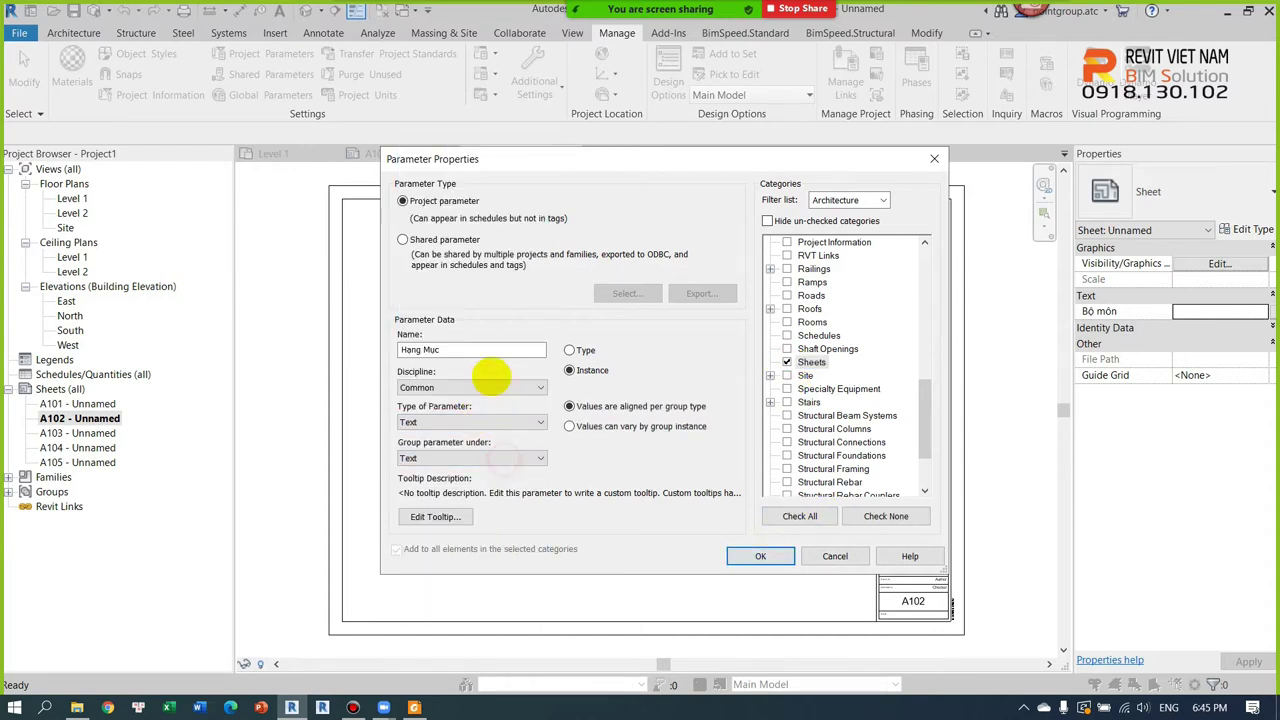
{"action": "left_click", "coordinate": [757, 554]}
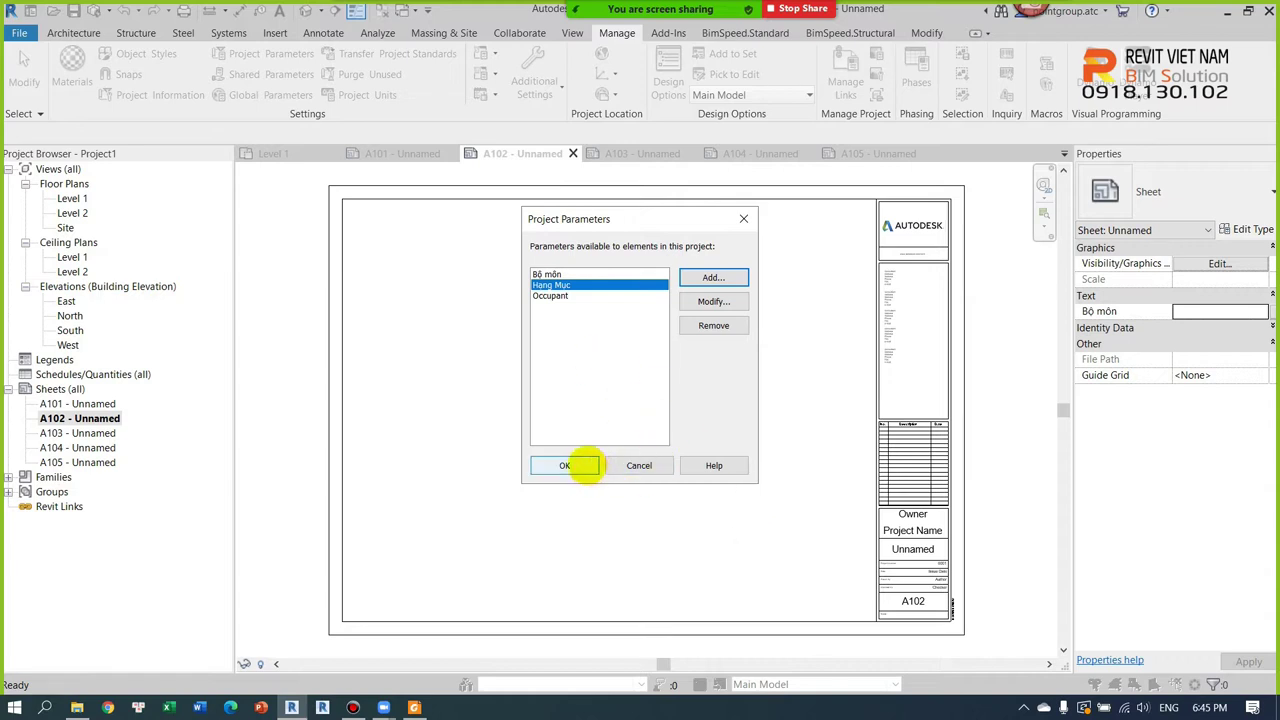
{"action": "left_click", "coordinate": [570, 466]}
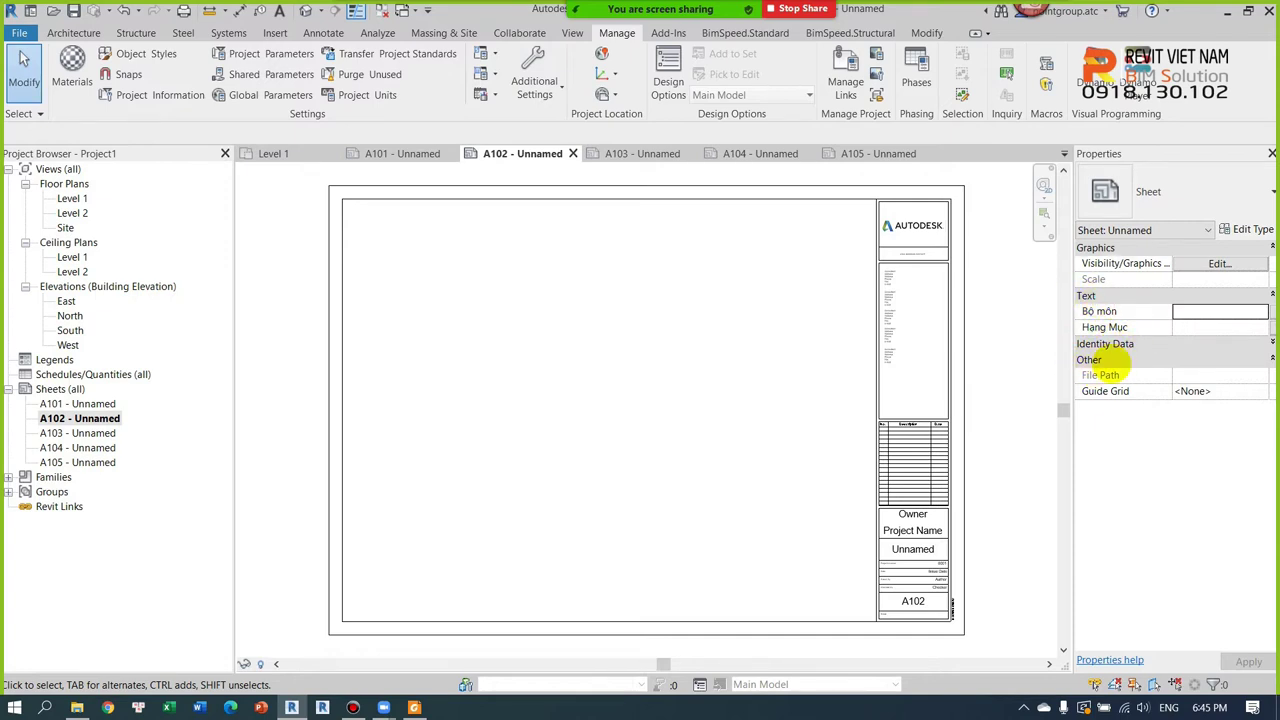
Step: Select sheet A101 and set its Bộ môn to KIẾN TRÚC
{"action": "left_click", "coordinate": [1270, 341]}
{"action": "scroll", "coordinate": [1123, 470], "scroll_direction": "down", "scroll_amount": 2}
{"action": "scroll", "coordinate": [1130, 462], "scroll_direction": "up", "scroll_amount": 2}
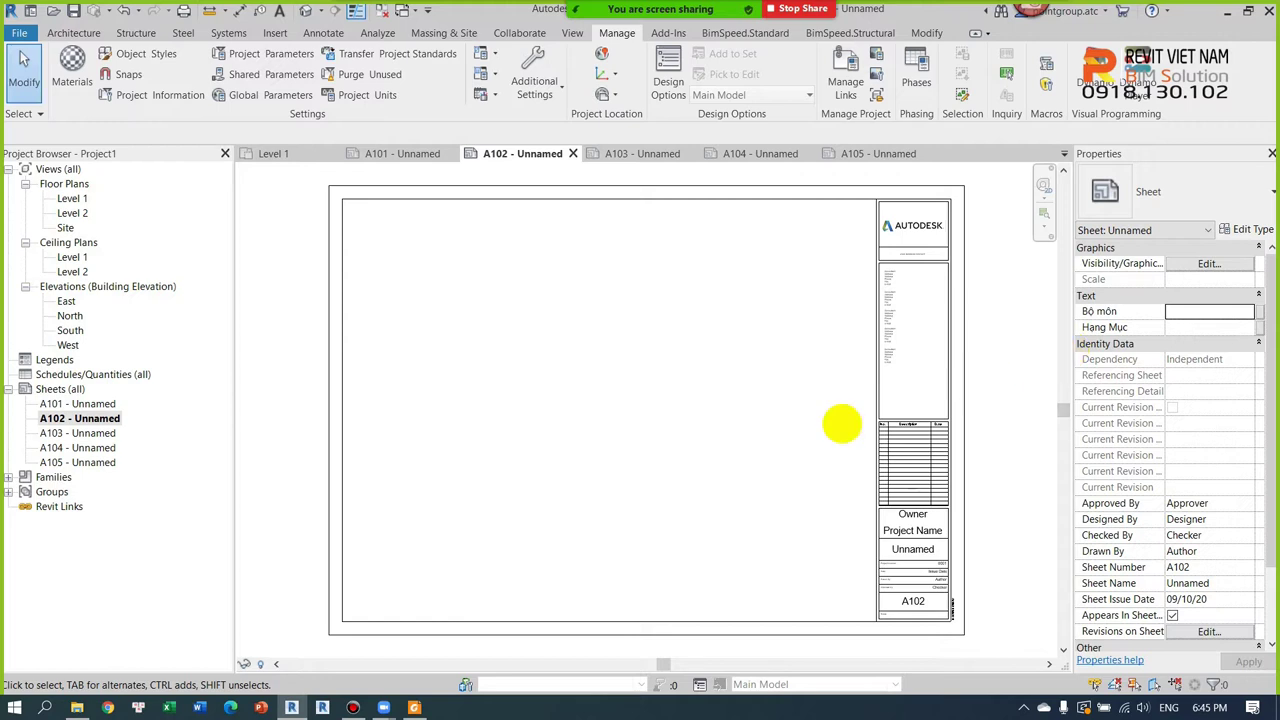
{"action": "scroll", "coordinate": [631, 460], "scroll_direction": "down", "scroll_amount": 2}
{"action": "left_click", "coordinate": [78, 403]}
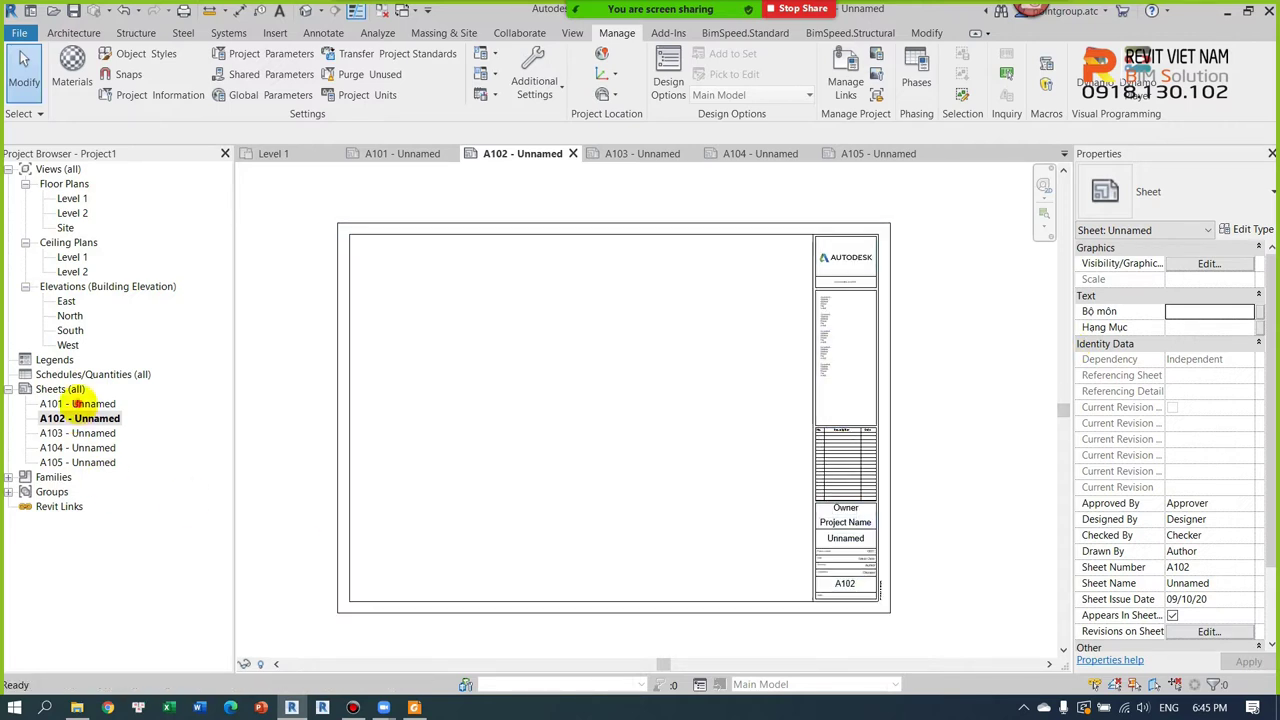
{"action": "left_click", "coordinate": [1190, 314]}
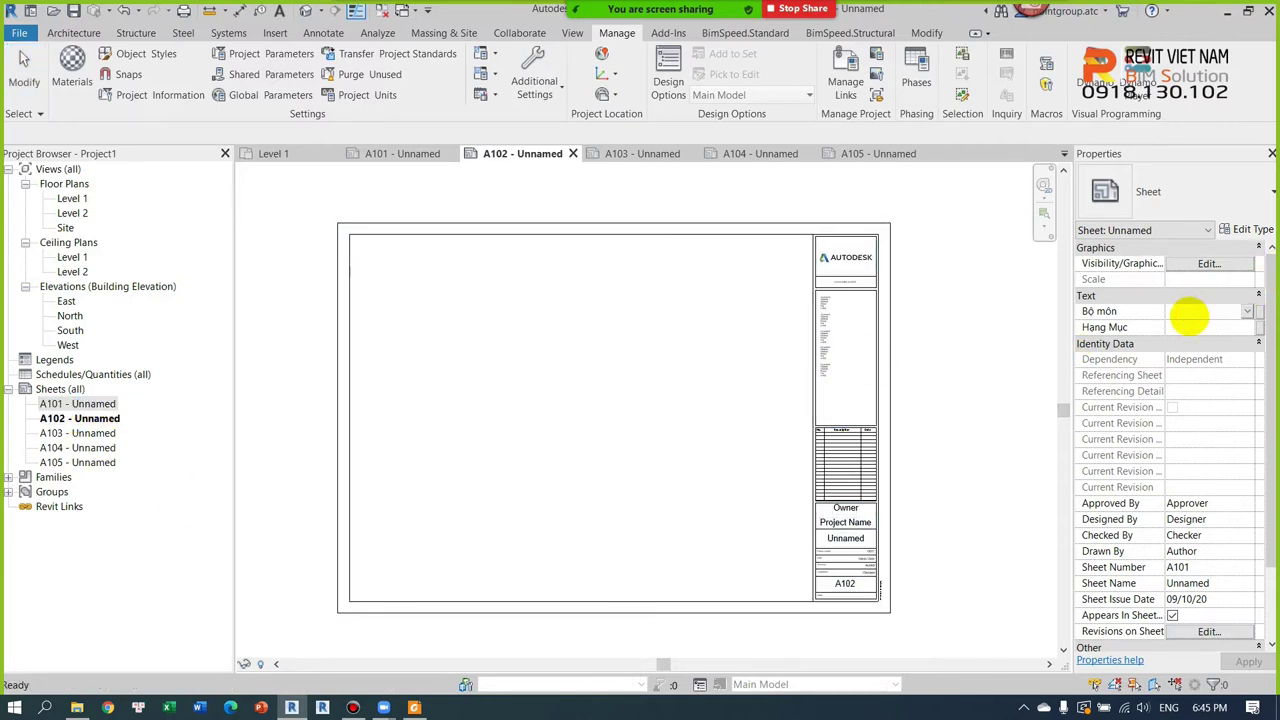
{"action": "type", "text": "Kĩ"}
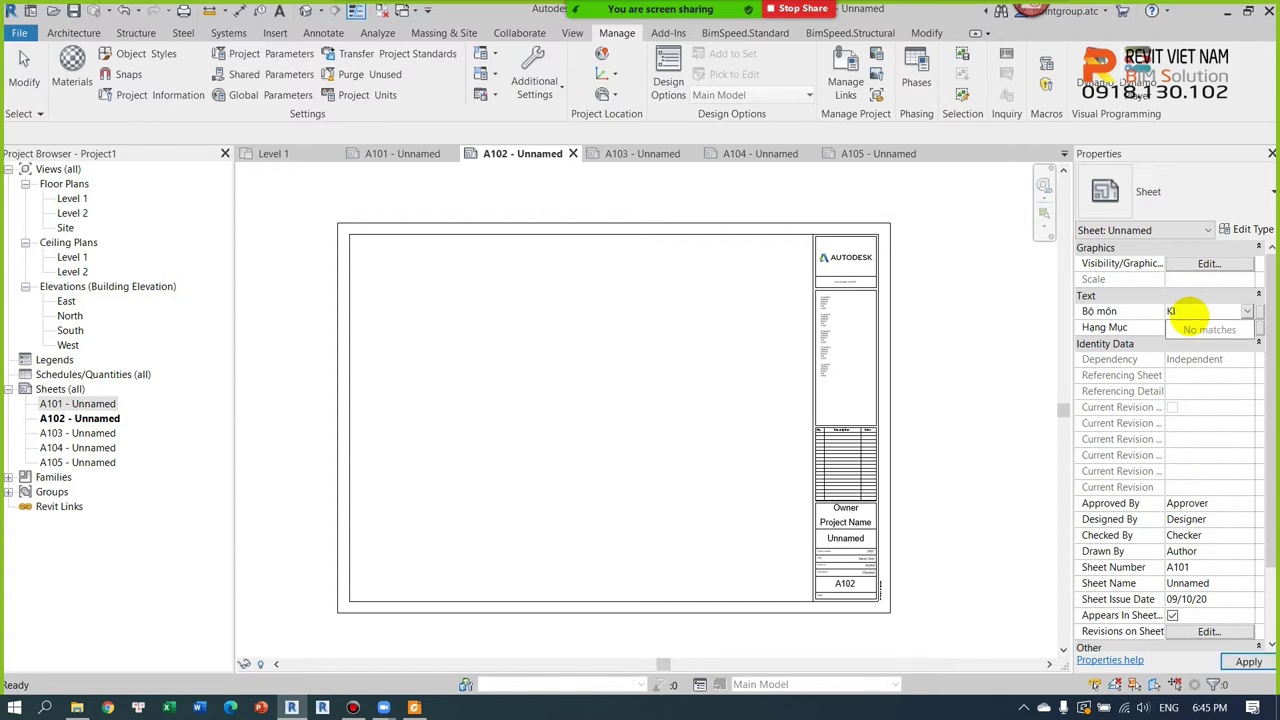
{"action": "key", "text": "BackSpace"}
{"action": "type", "text": "Kĩ"}
Step: Enter PHẦN 01- MẶT BẰNG as sheet A101's Hang Muc value
{"action": "left_click", "coordinate": [1180, 328]}
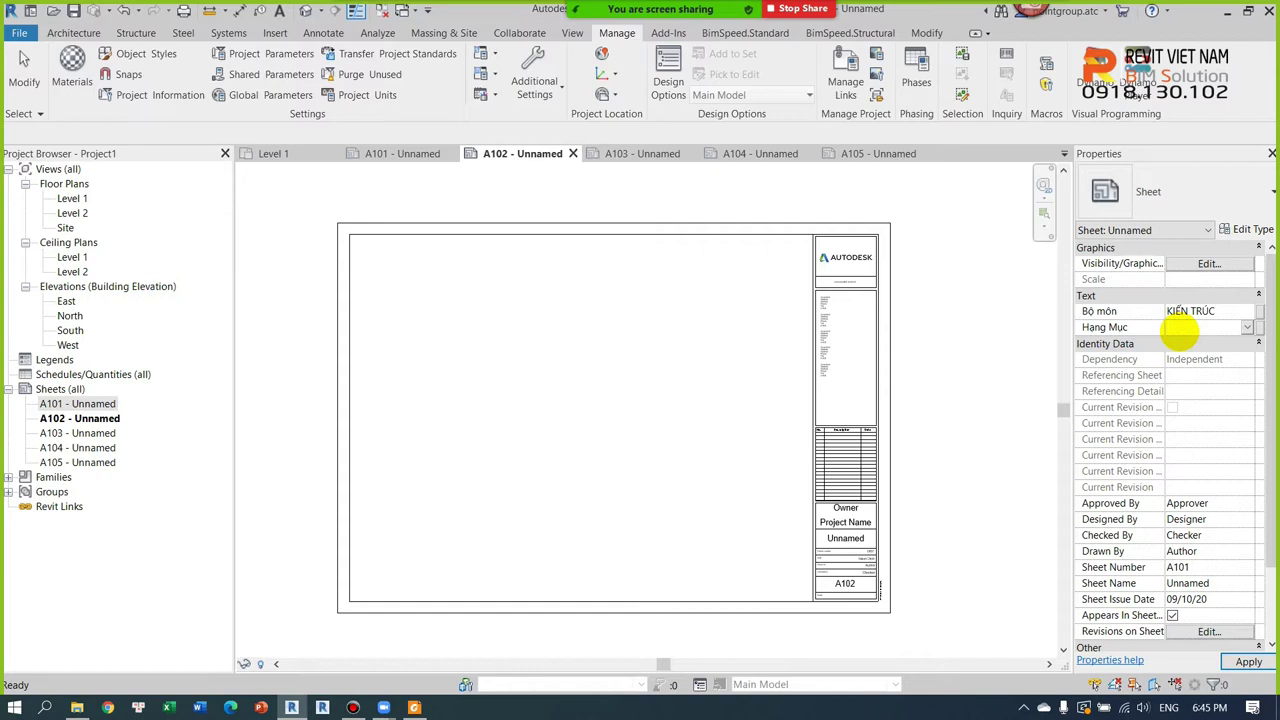
{"action": "type", "text": "MAWT"}
{"action": "key", "text": "ctrl+a"}
{"action": "key", "text": "BackSpace"}
{"action": "type", "text": "MA"}
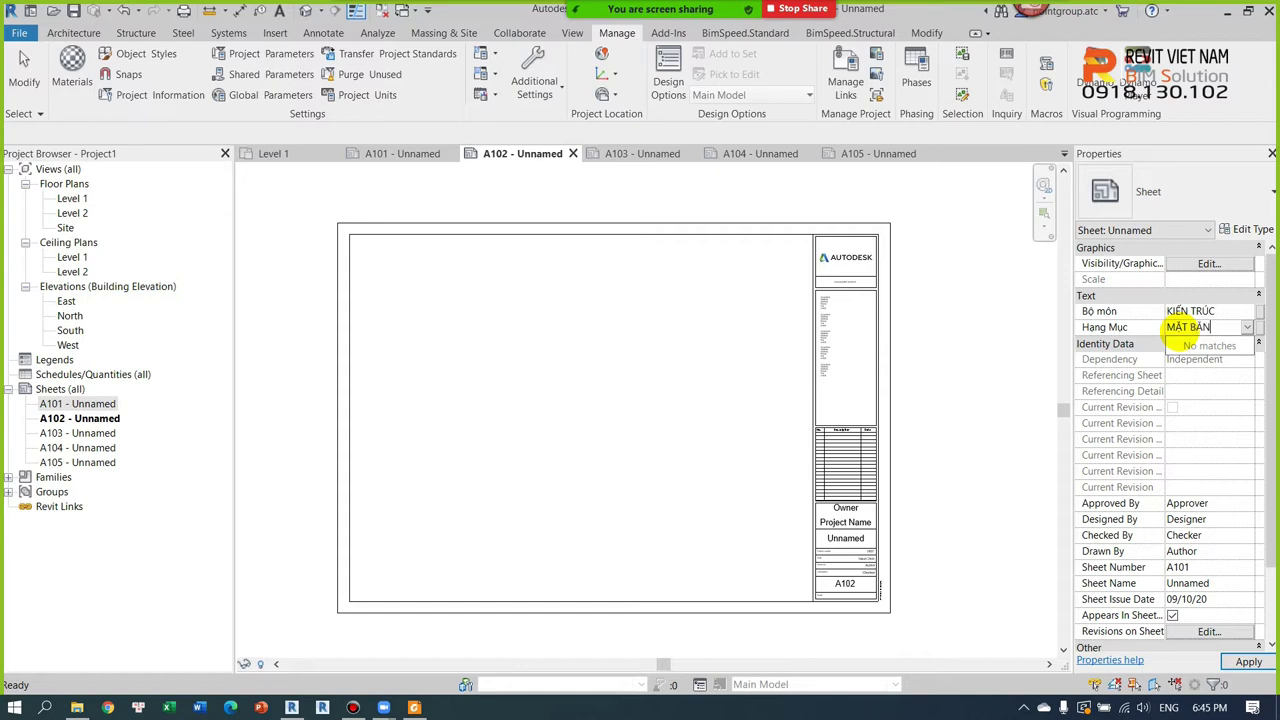
{"action": "key", "text": "ctrl+a"}
{"action": "key", "text": "BackSpace"}
{"action": "type", "text": "pH"}
{"action": "key", "text": "ctrl+a"}
{"action": "type", "text": "P"}
{"action": "type", "text": "B"}
{"action": "type", "text": "ẰNG"}
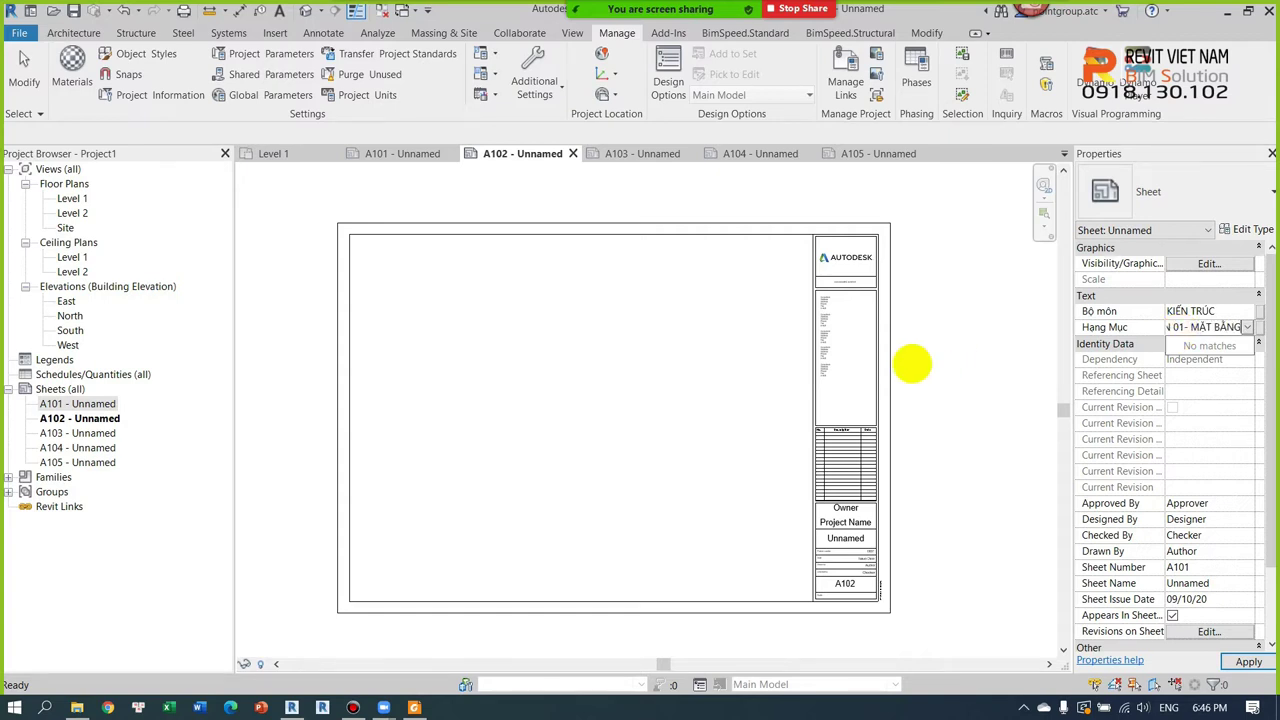
{"action": "left_click", "coordinate": [911, 360]}
{"action": "left_click", "coordinate": [85, 418]}
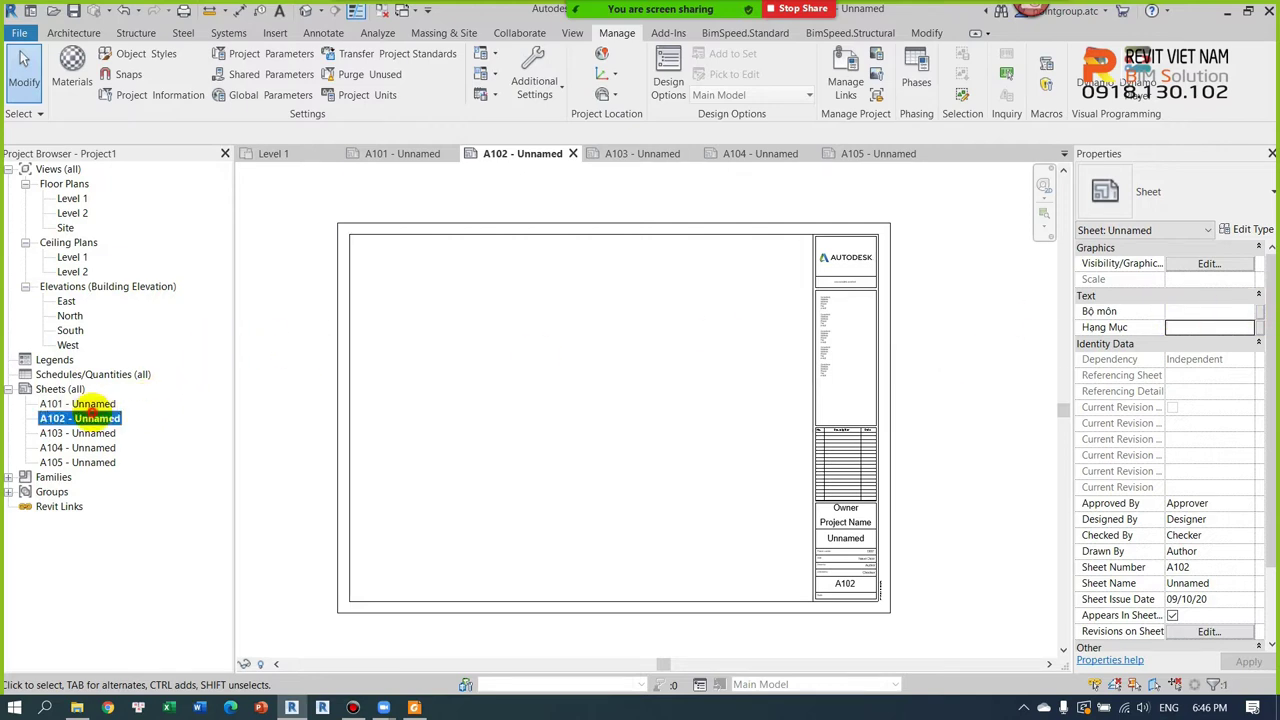
Step: Open the Browser Organization settings for the Sheets (all) branch
{"action": "left_click", "coordinate": [55, 389]}
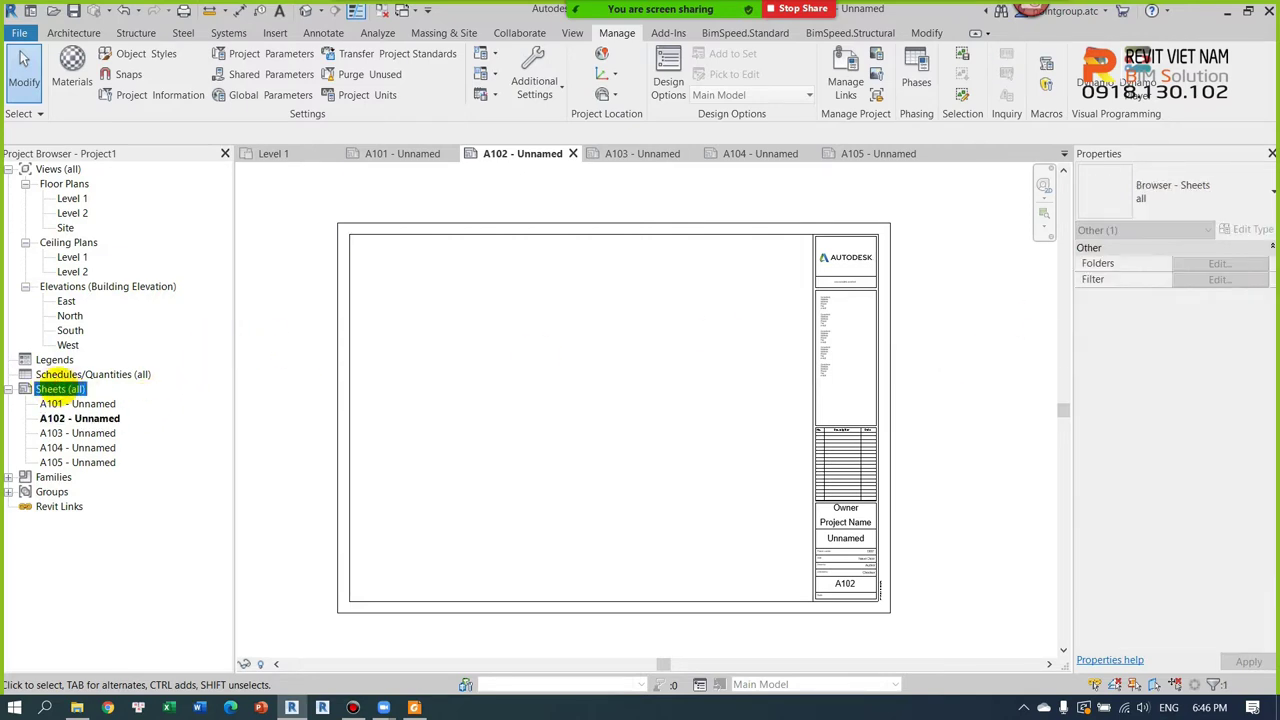
{"action": "right_click", "coordinate": [62, 390]}
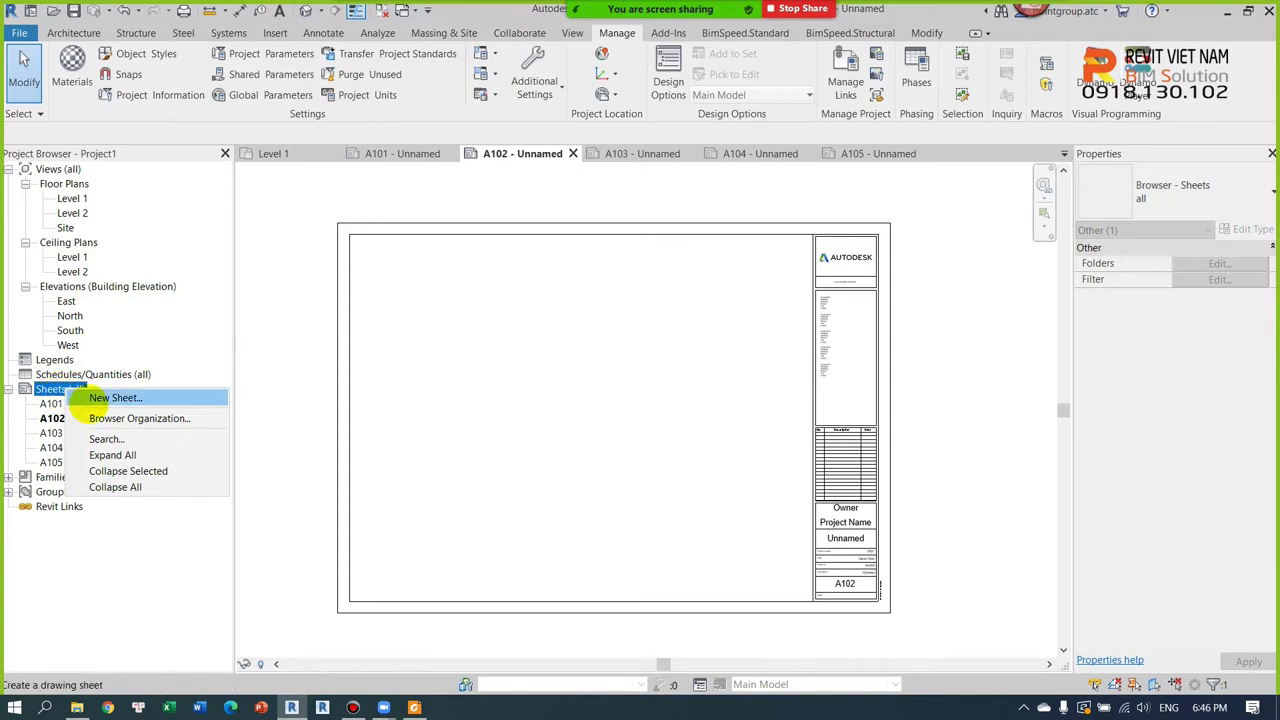
{"action": "left_click", "coordinate": [131, 418]}
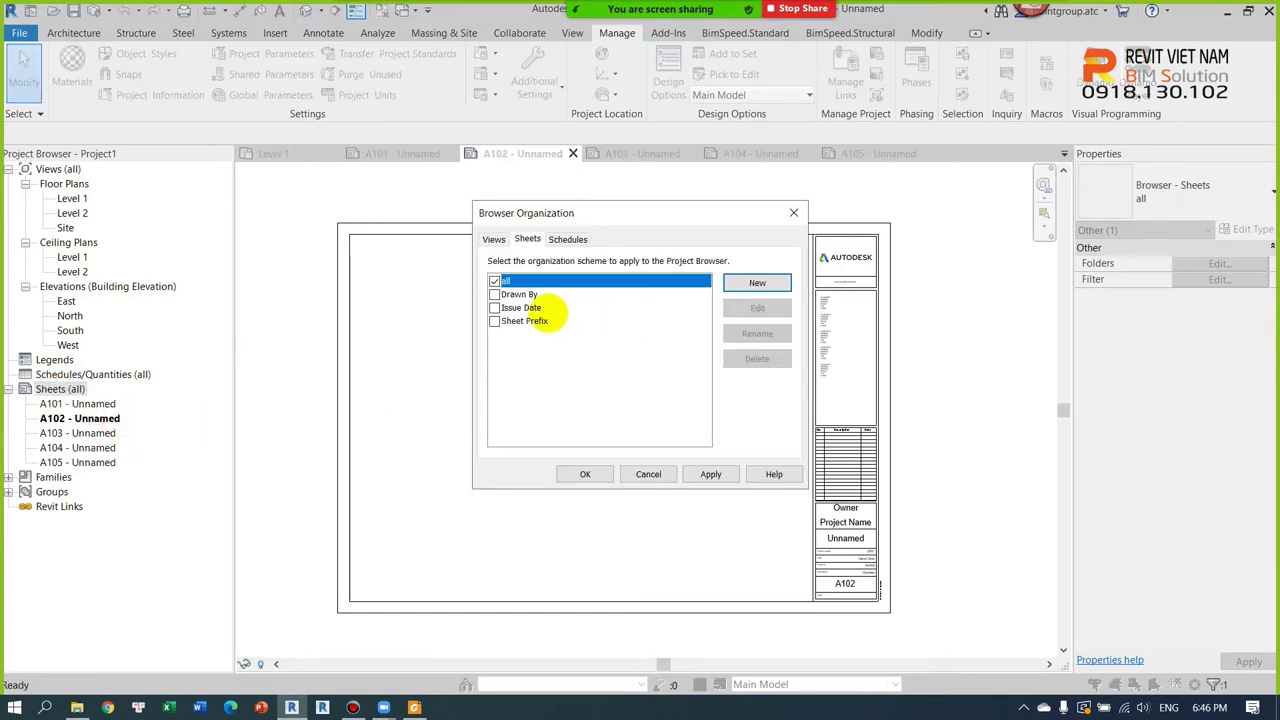
{"action": "left_click", "coordinate": [794, 213]}
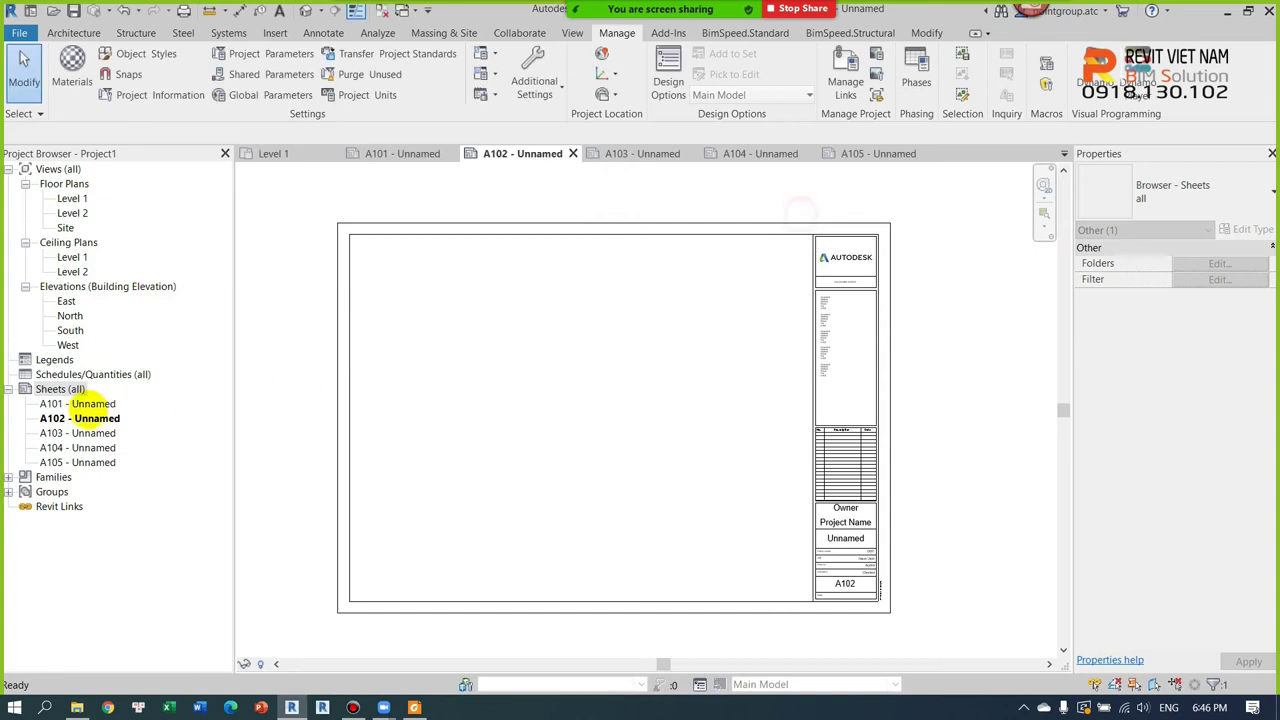
{"action": "right_click", "coordinate": [62, 389]}
{"action": "left_click", "coordinate": [134, 418]}
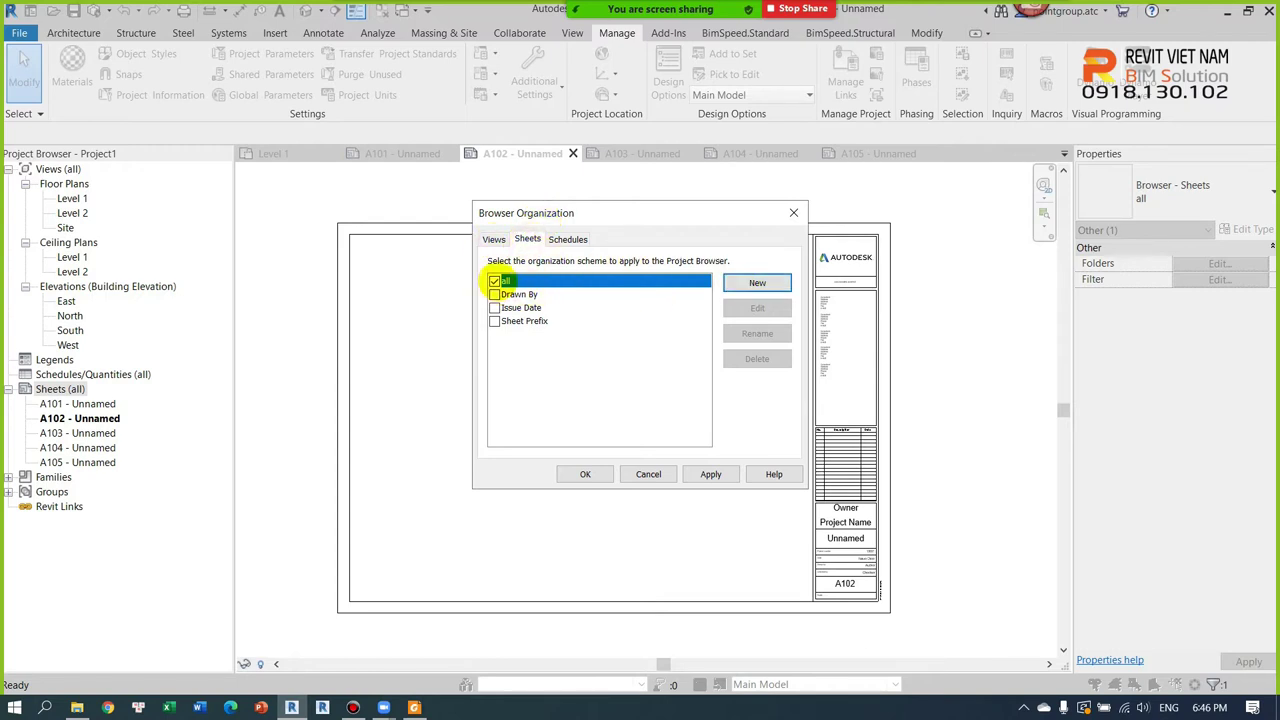
Step: Preview the Drawn By, Issue Date and Sheet Prefix schemes, keep 'all', and start a new scheme
{"action": "left_click", "coordinate": [494, 294]}
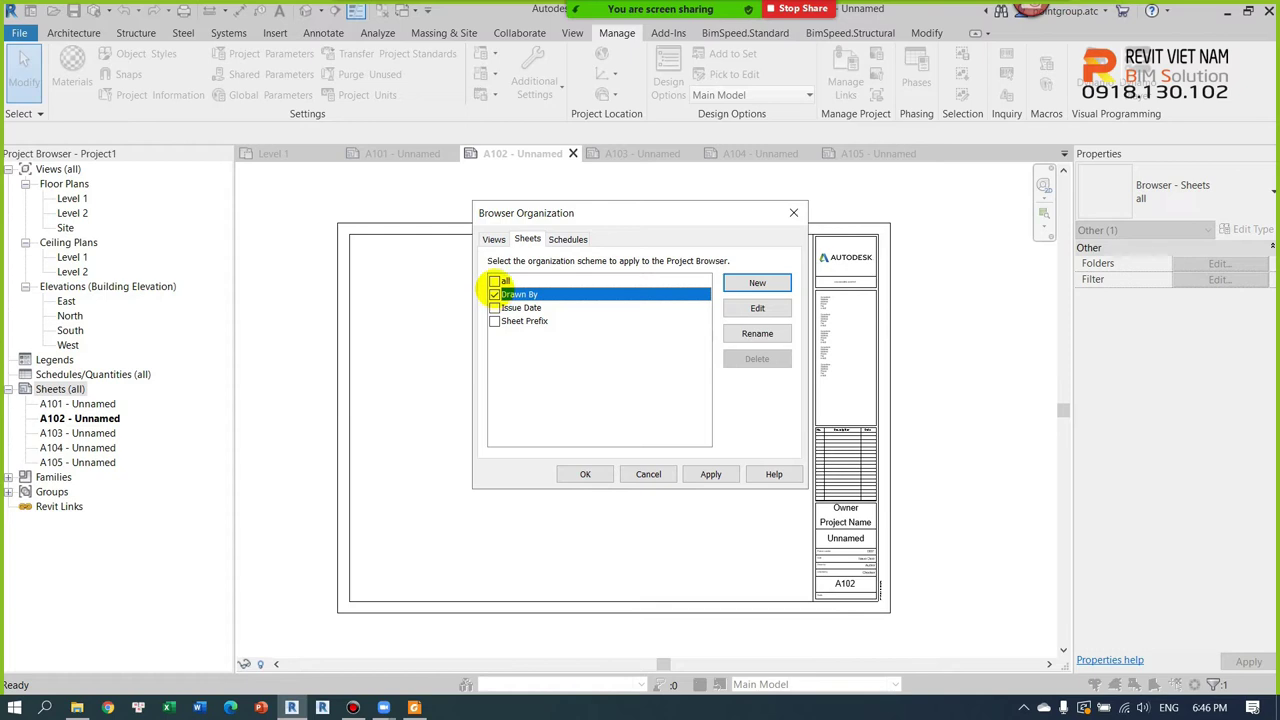
{"action": "left_click", "coordinate": [494, 308]}
{"action": "left_click", "coordinate": [494, 321]}
{"action": "left_click", "coordinate": [494, 308]}
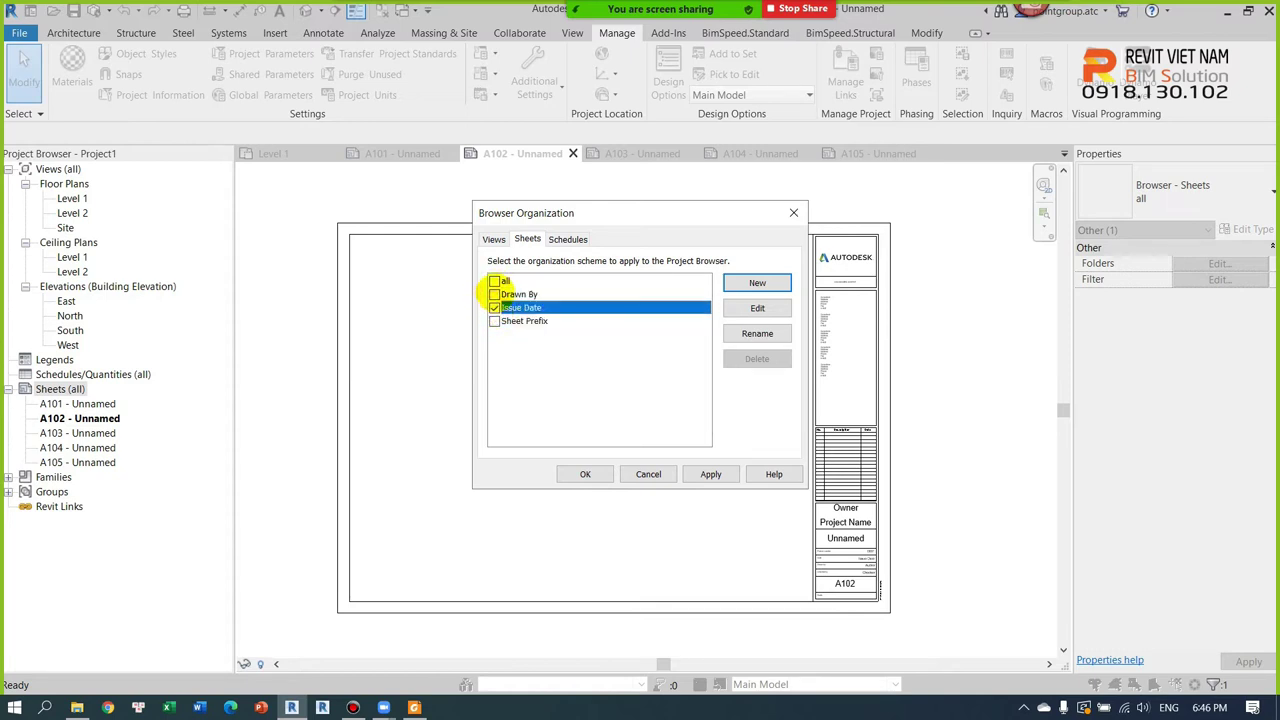
{"action": "left_click", "coordinate": [494, 281]}
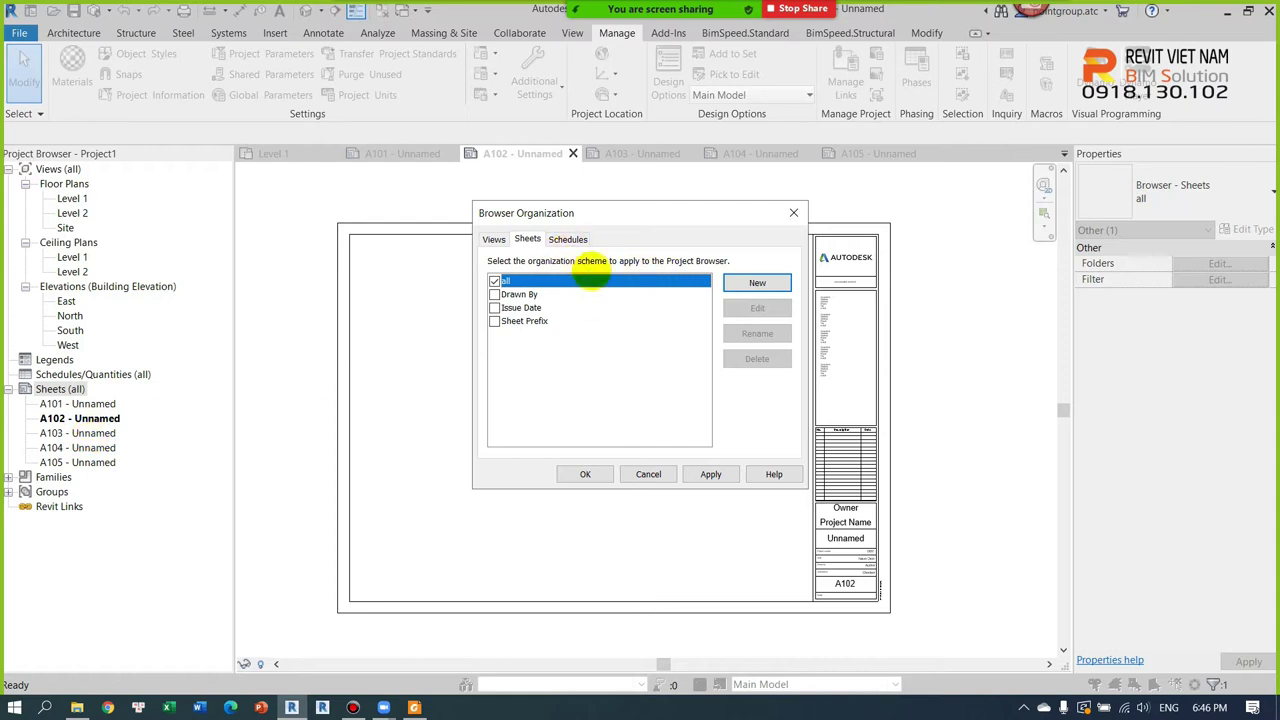
{"action": "left_click", "coordinate": [757, 283]}
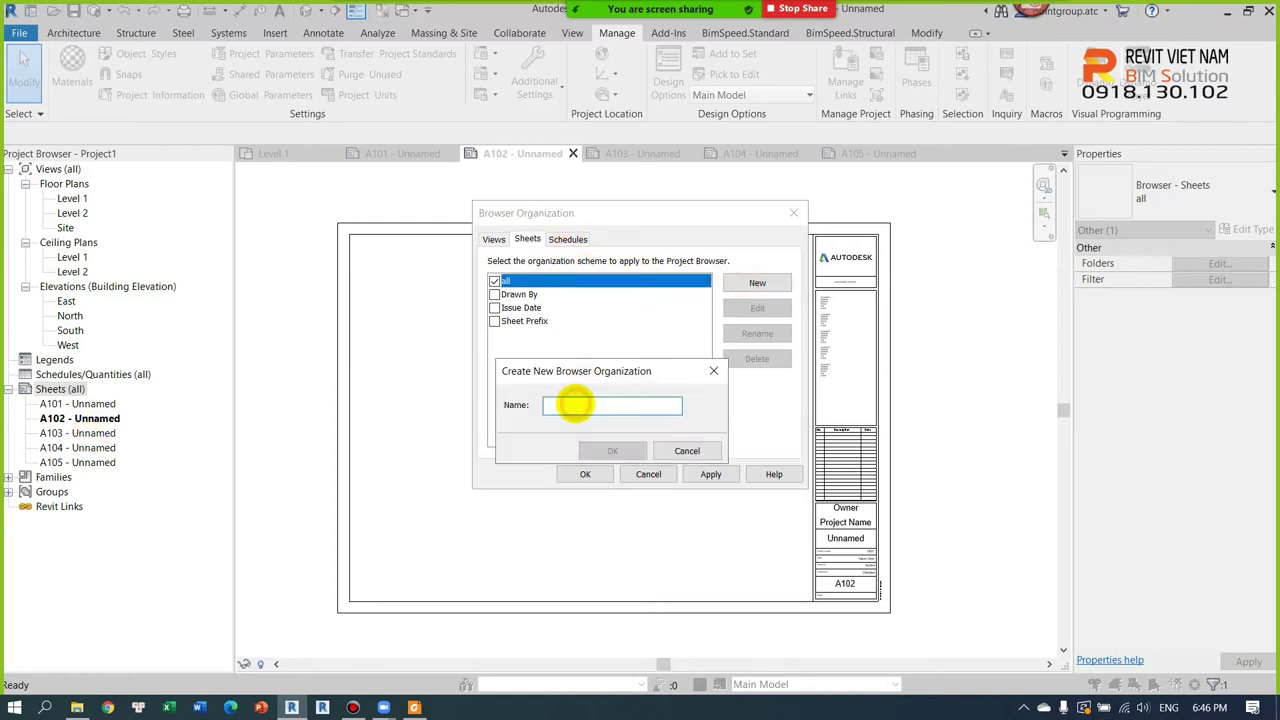
Step: Name the new sheet organization scheme 'Sheet set'
{"action": "type", "text": "Sh"}
{"action": "key", "text": "BackSpace"}
{"action": "key", "text": "BackSpace"}
{"action": "type", "text": "Sh"}
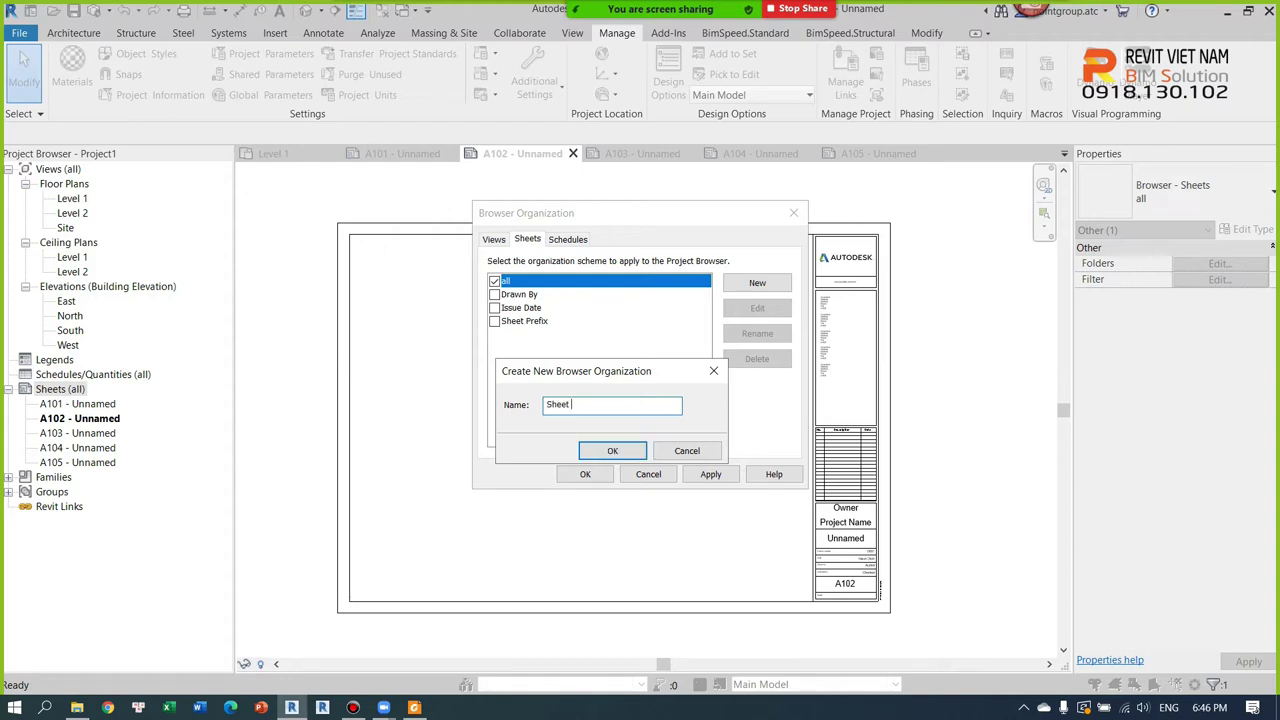
{"action": "type", "text": "eet"}
{"action": "left_click", "coordinate": [612, 450]}
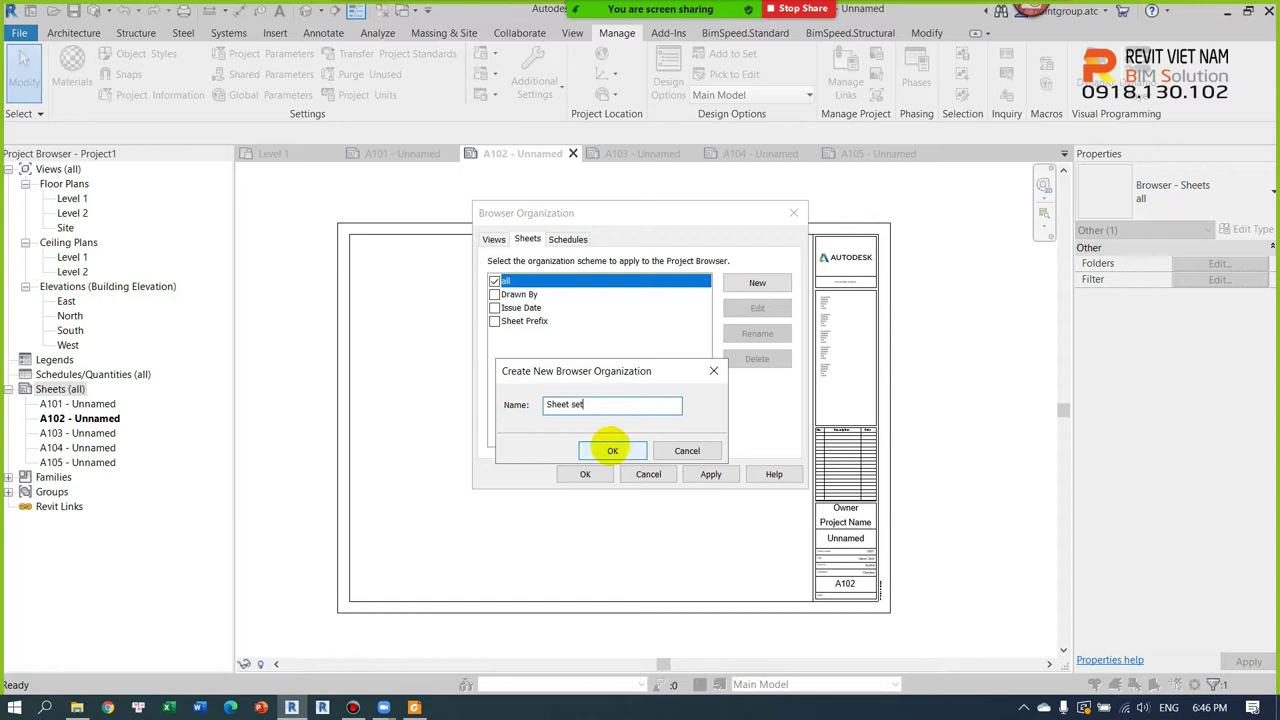
Step: Group Sheet set by Bộ môn then Hang Muc and make it the active scheme
{"action": "left_click", "coordinate": [561, 155]}
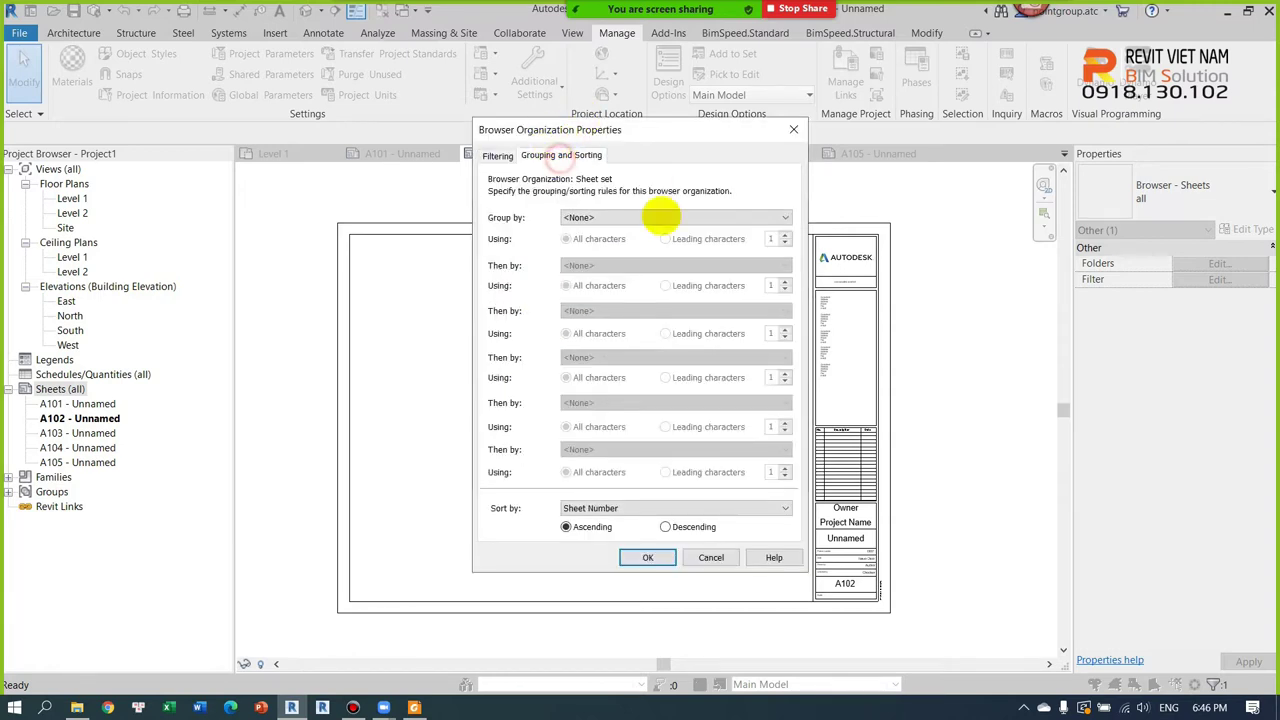
{"action": "left_click", "coordinate": [610, 218]}
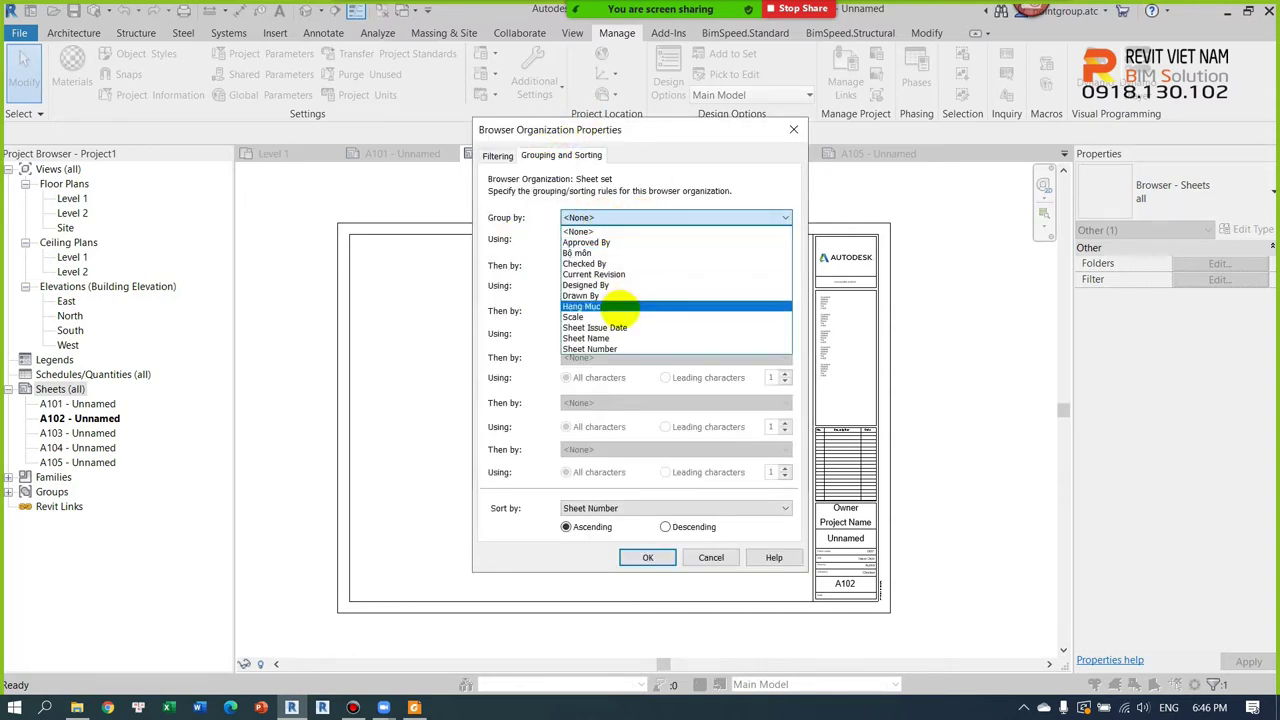
{"action": "left_click", "coordinate": [585, 253]}
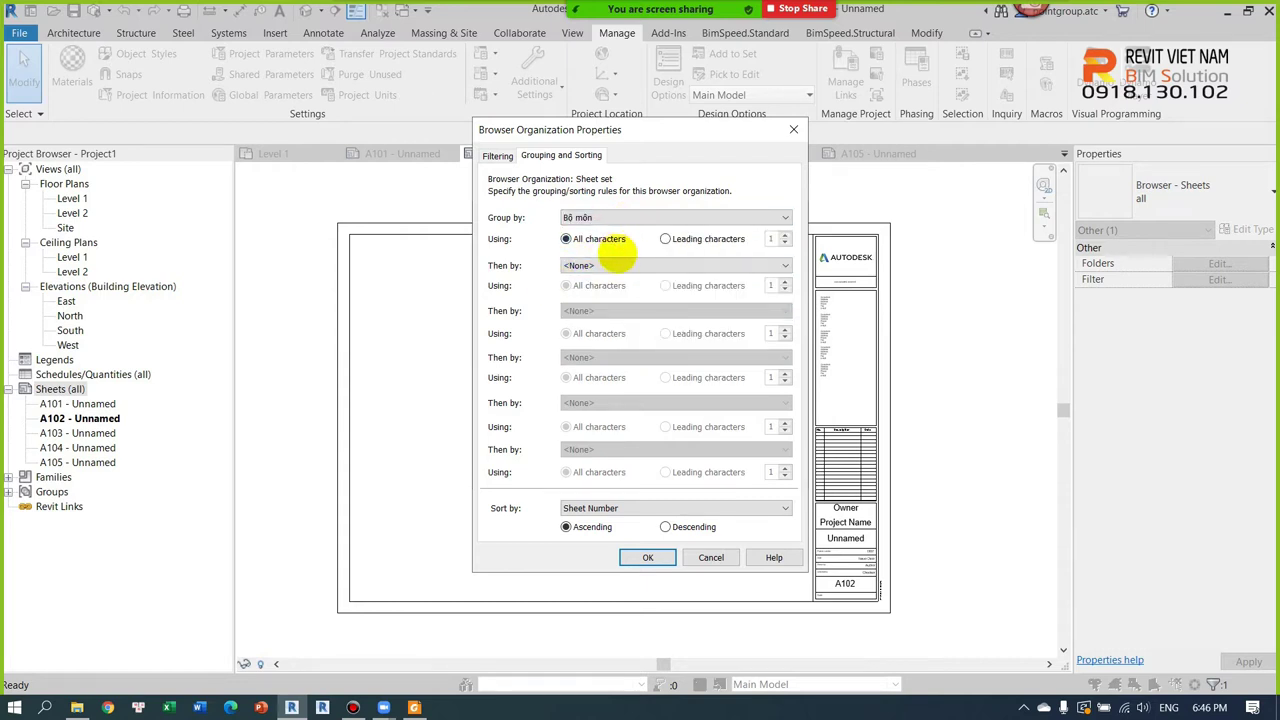
{"action": "left_click", "coordinate": [618, 265]}
{"action": "left_click", "coordinate": [600, 355]}
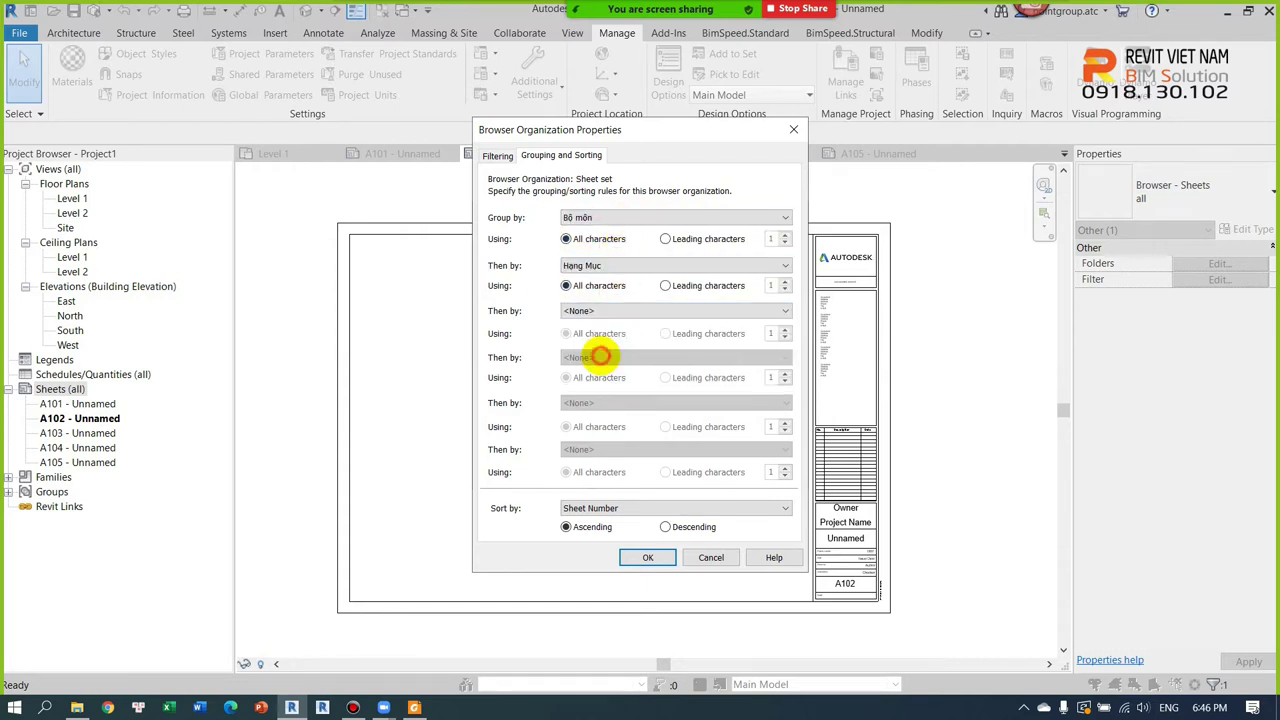
{"action": "left_click", "coordinate": [648, 557]}
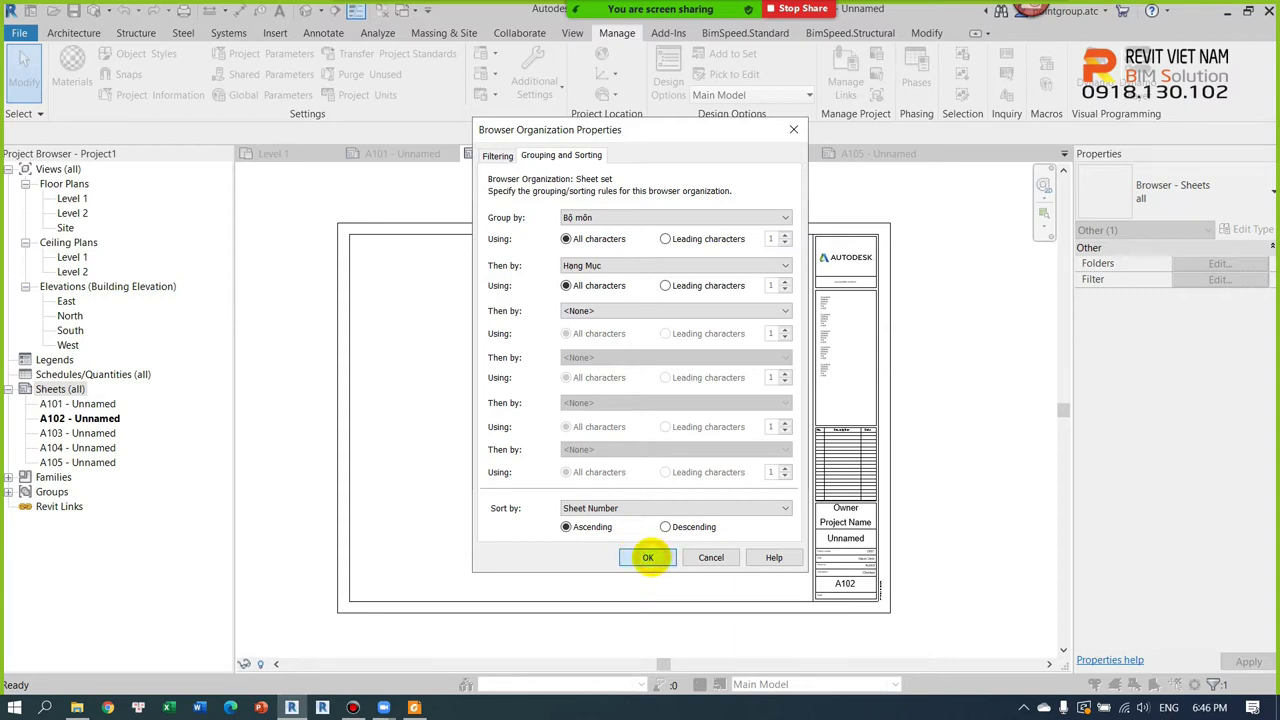
{"action": "left_click", "coordinate": [494, 334]}
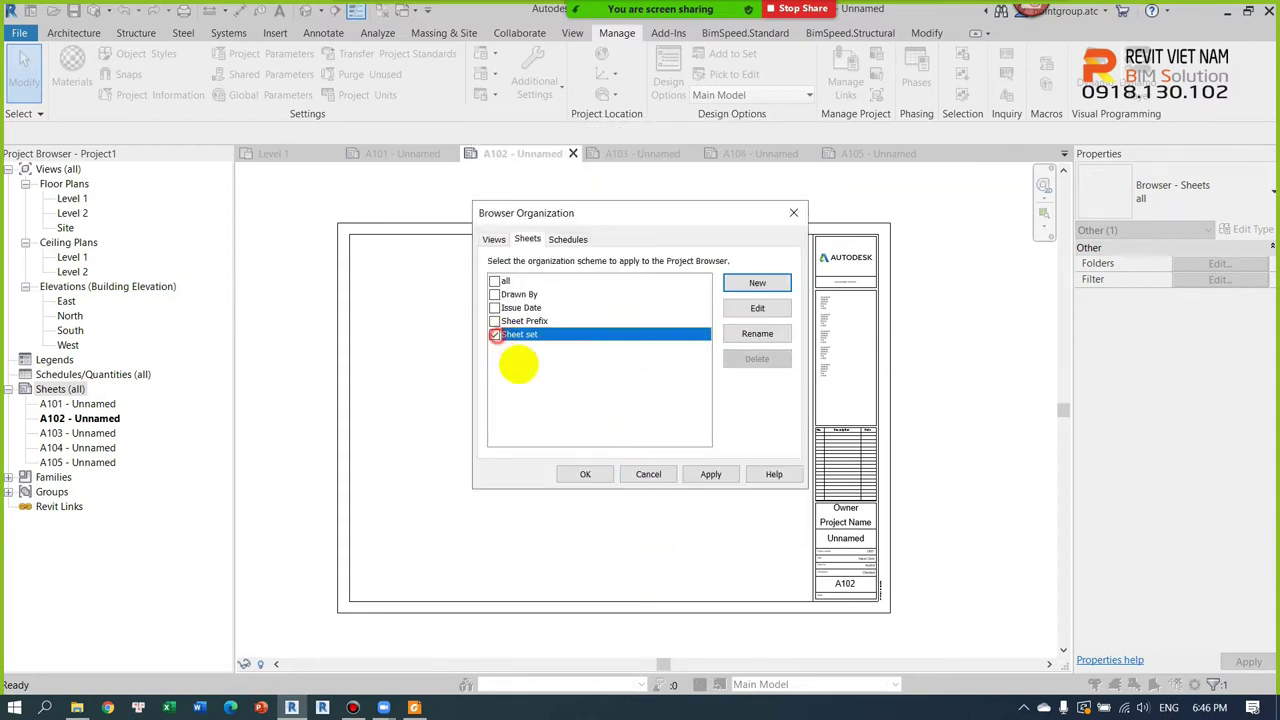
{"action": "left_click", "coordinate": [585, 474]}
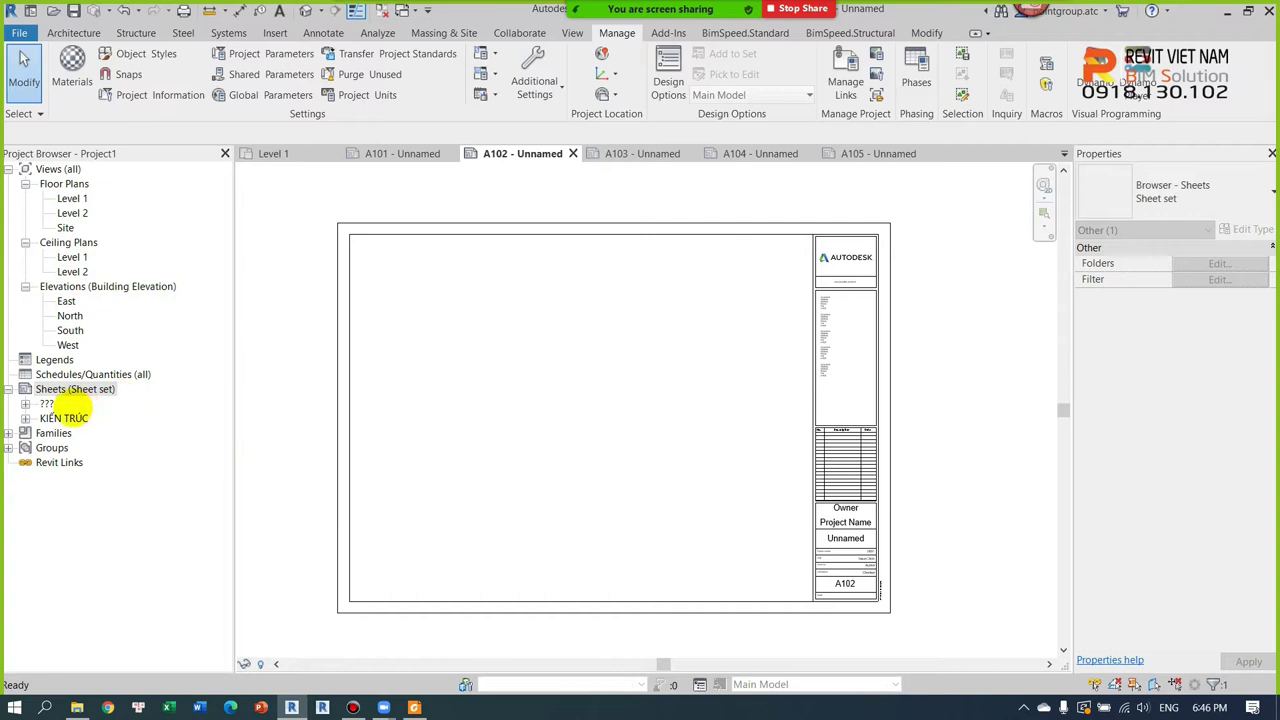
{"action": "left_click", "coordinate": [25, 418]}
Step: Select sheet A102 under the ??? group and set its Bộ môn to KẾT CẤU
{"action": "left_click", "coordinate": [113, 433]}
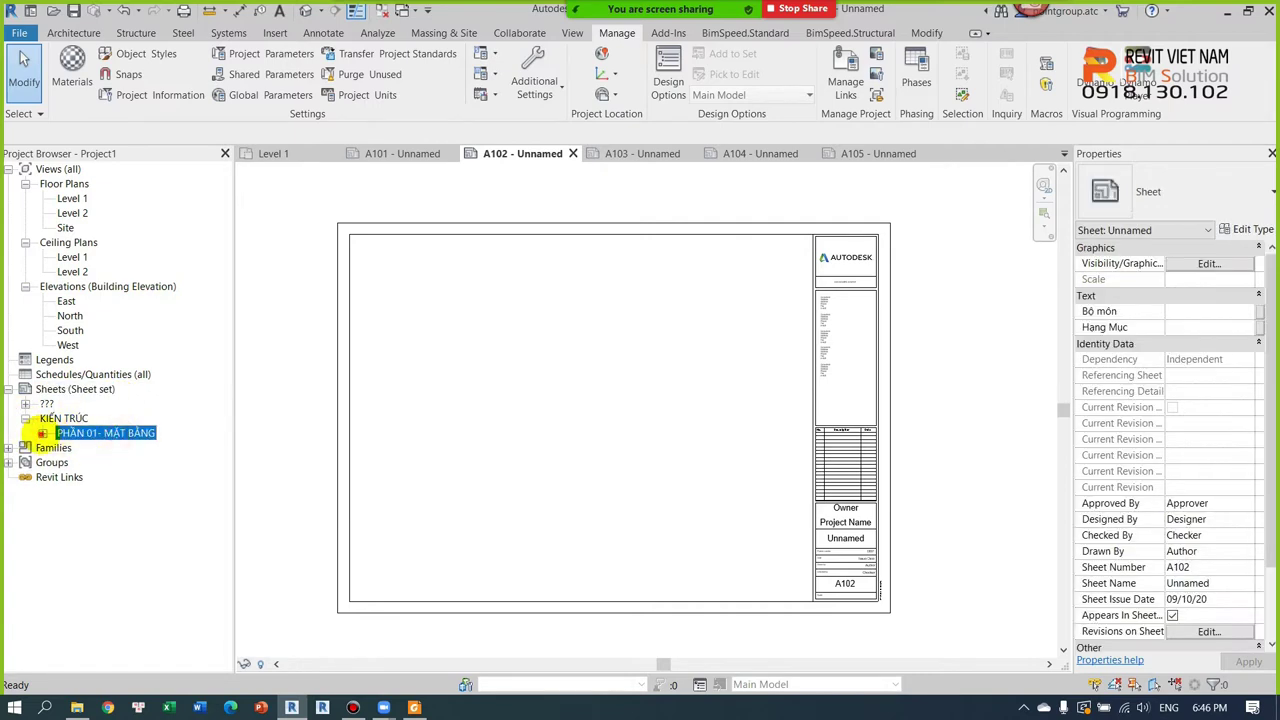
{"action": "left_click", "coordinate": [43, 433]}
{"action": "left_click", "coordinate": [25, 403]}
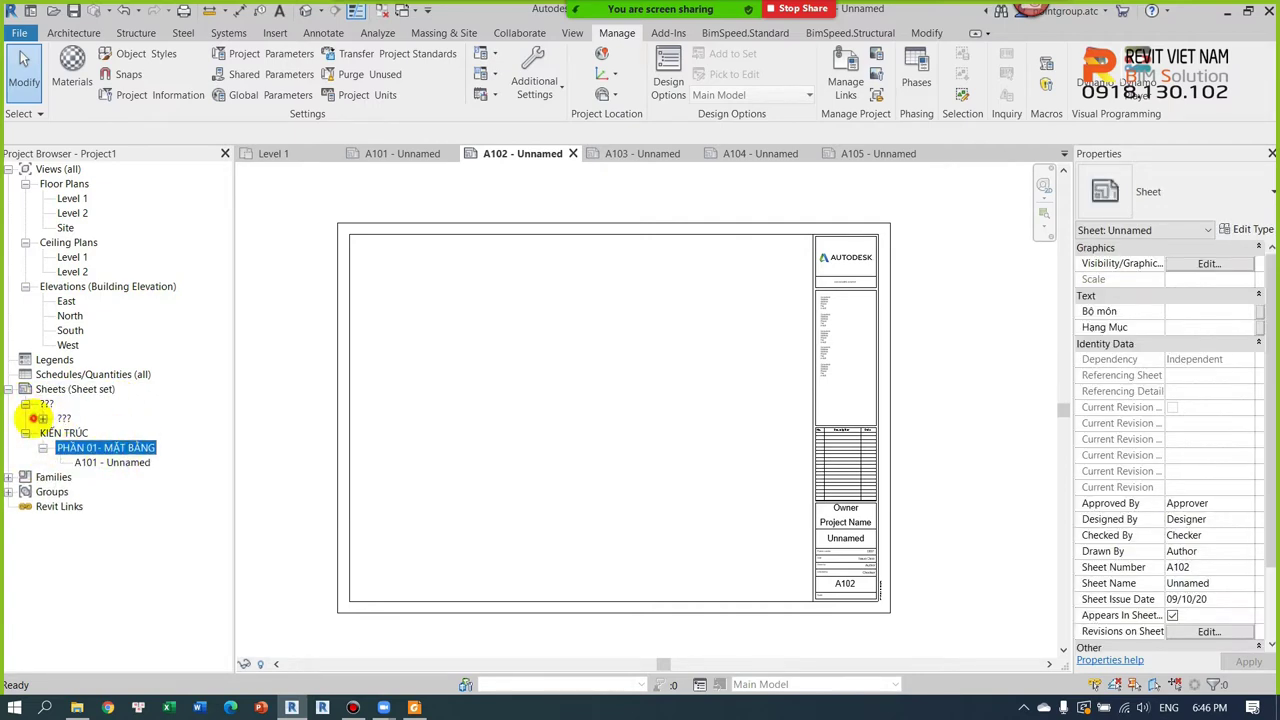
{"action": "left_click", "coordinate": [43, 418]}
{"action": "left_click", "coordinate": [114, 432]}
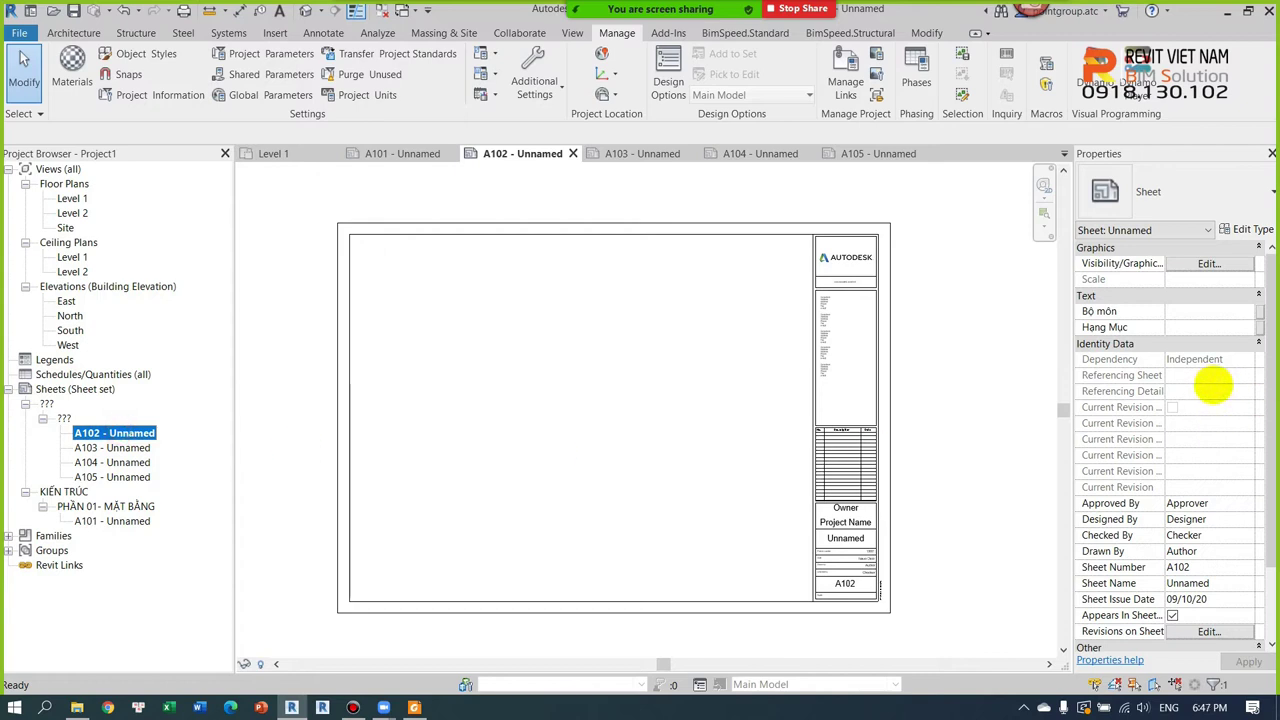
{"action": "left_click", "coordinate": [1205, 312]}
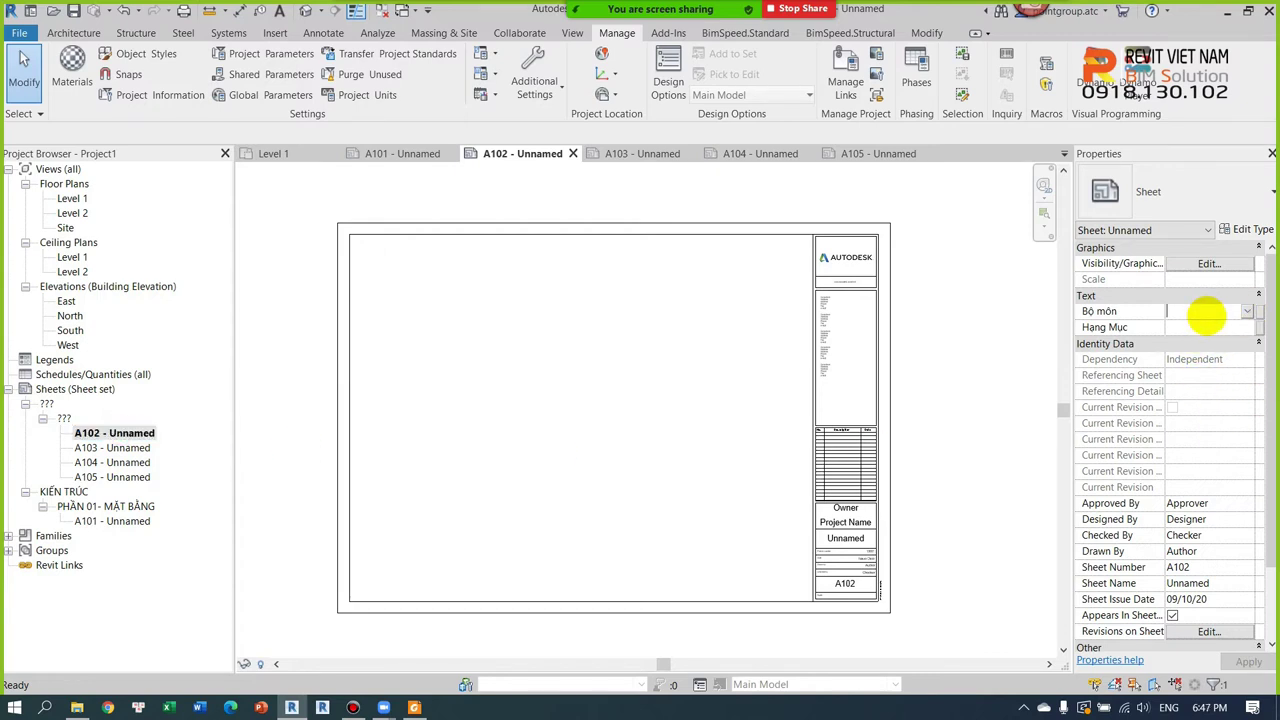
{"action": "type", "text": "kẾT CẤU"}
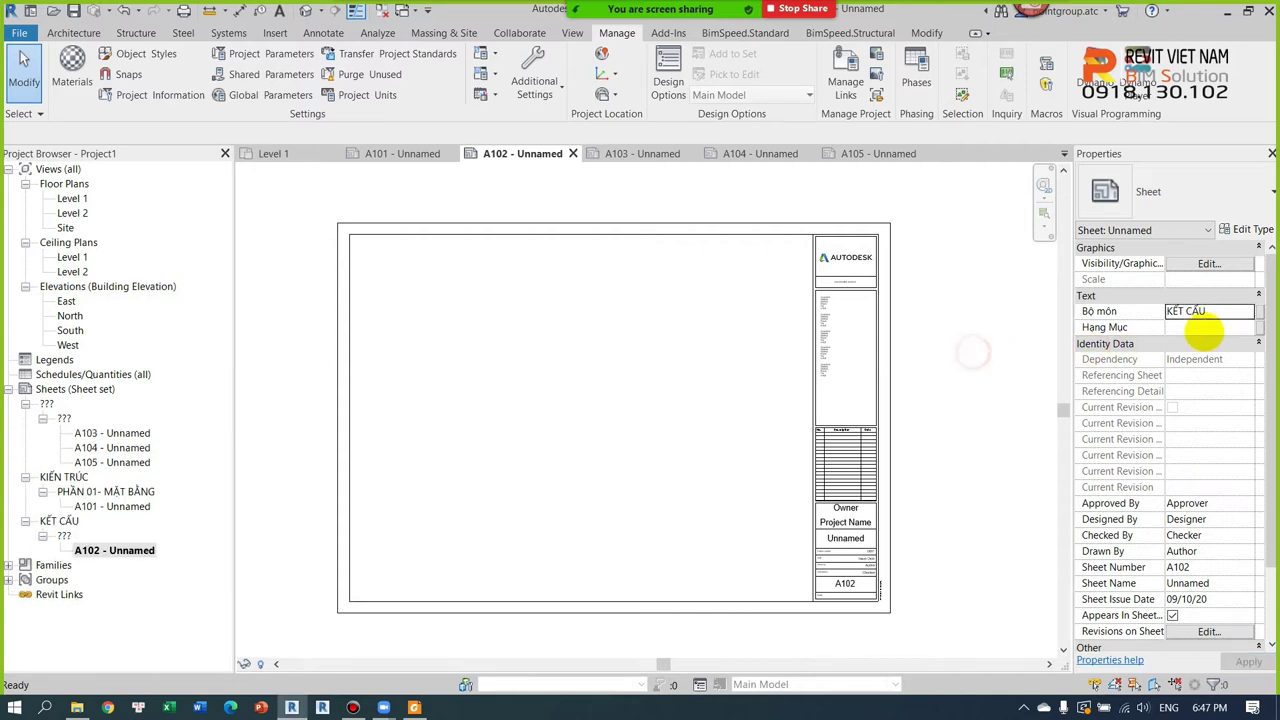
{"action": "left_click", "coordinate": [1180, 328]}
Step: Enter PHẦN 01- MÓNG as sheet A102's Hạng Mục value
{"action": "type", "text": "PHAAN"}
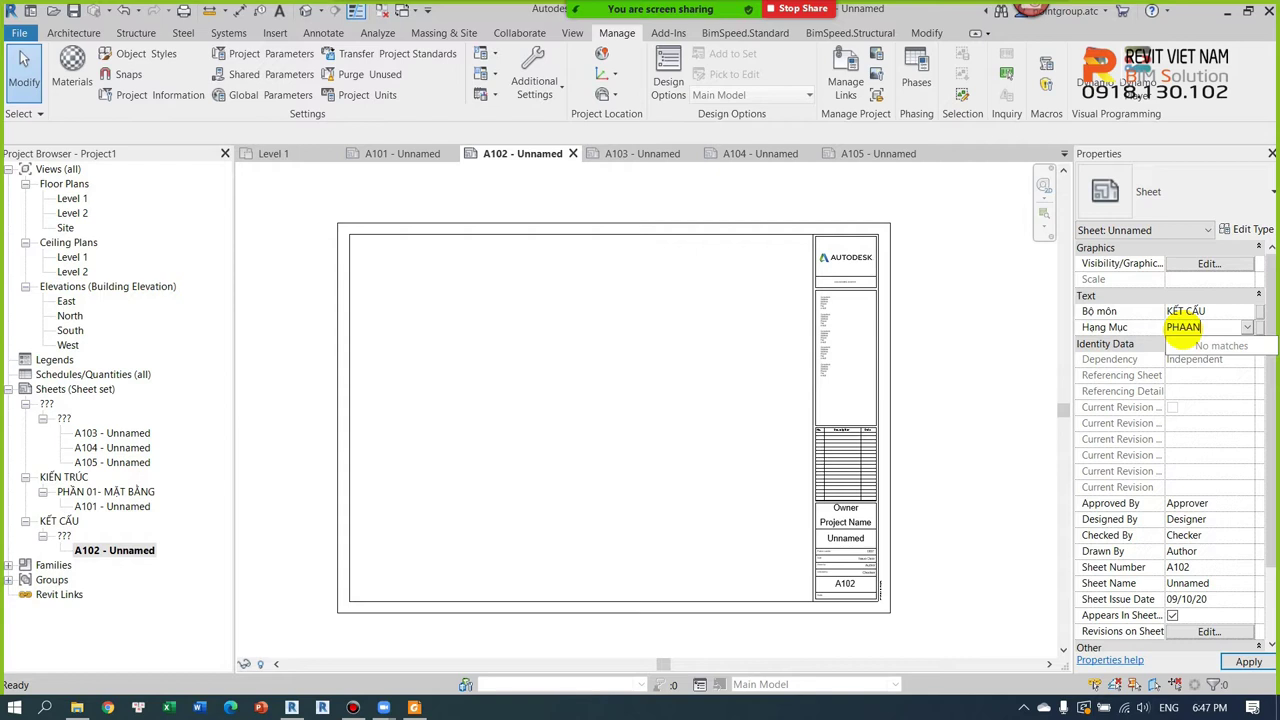
{"action": "key", "text": "BackSpace"}
{"action": "key", "text": "BackSpace"}
{"action": "key", "text": "BackSpace"}
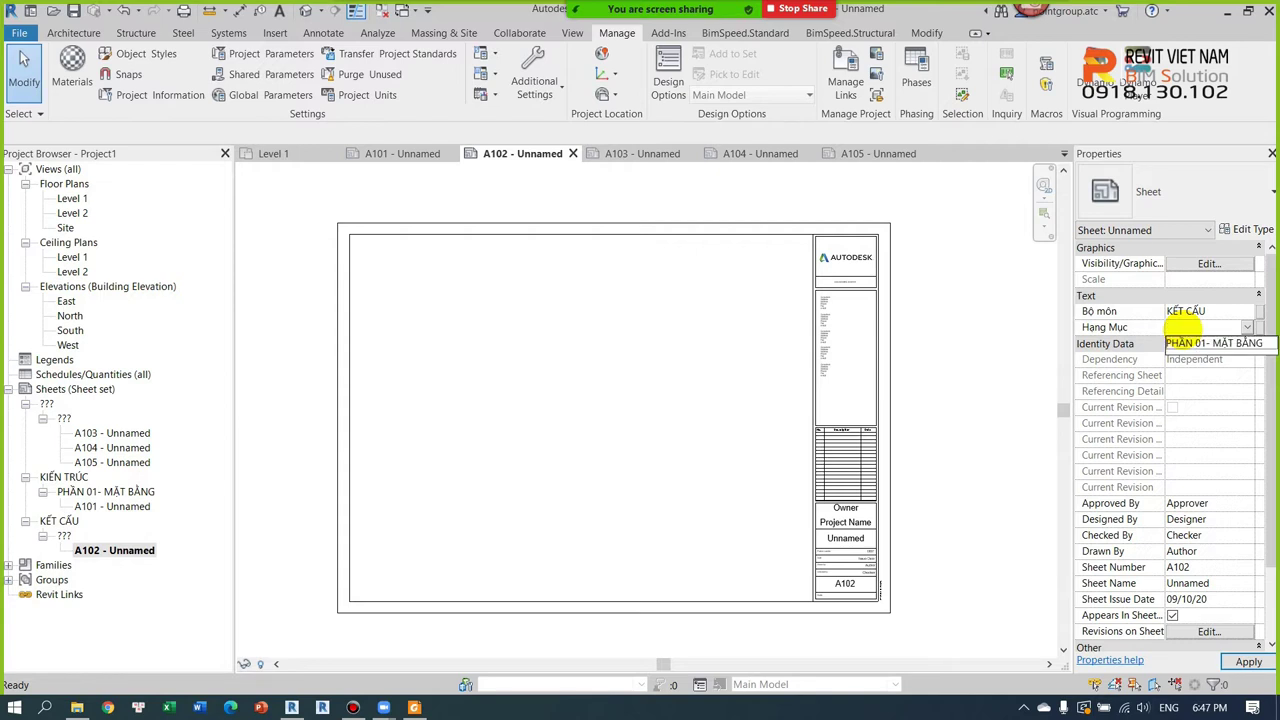
{"action": "type", "text": "PHAANF"}
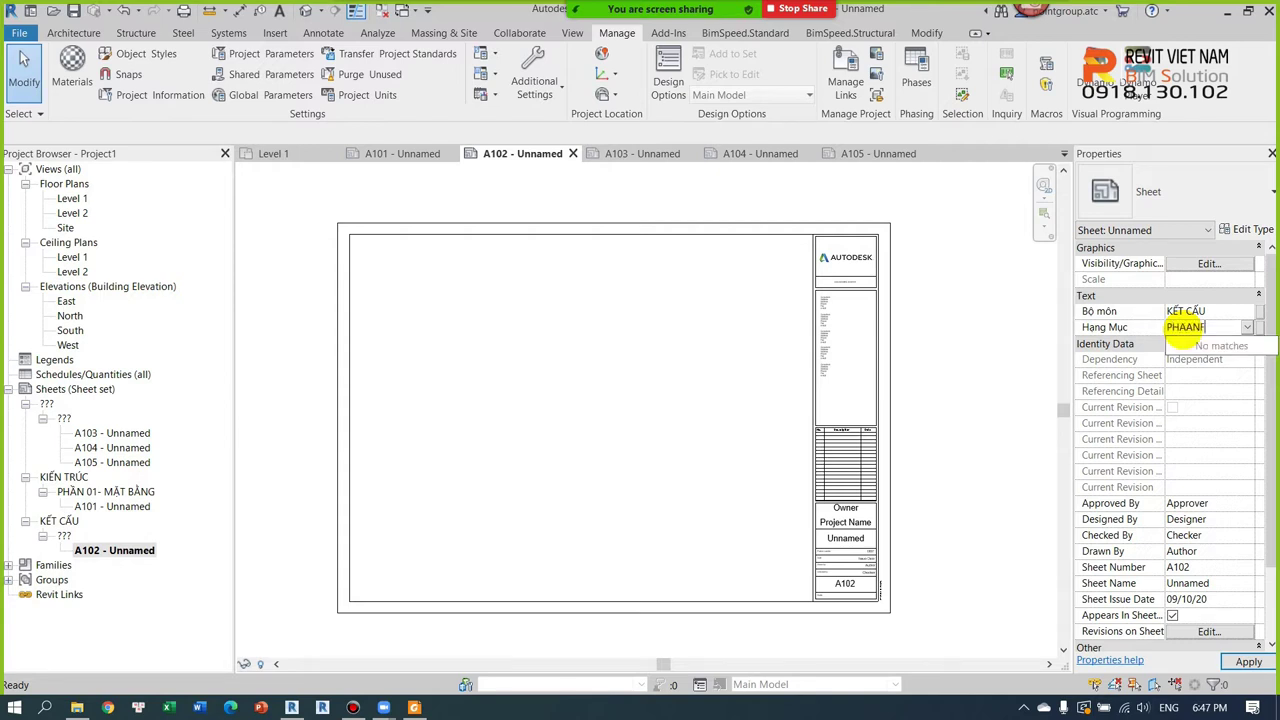
{"action": "key", "text": "BackSpace"}
{"action": "key", "text": "BackSpace"}
{"action": "key", "text": "BackSpace"}
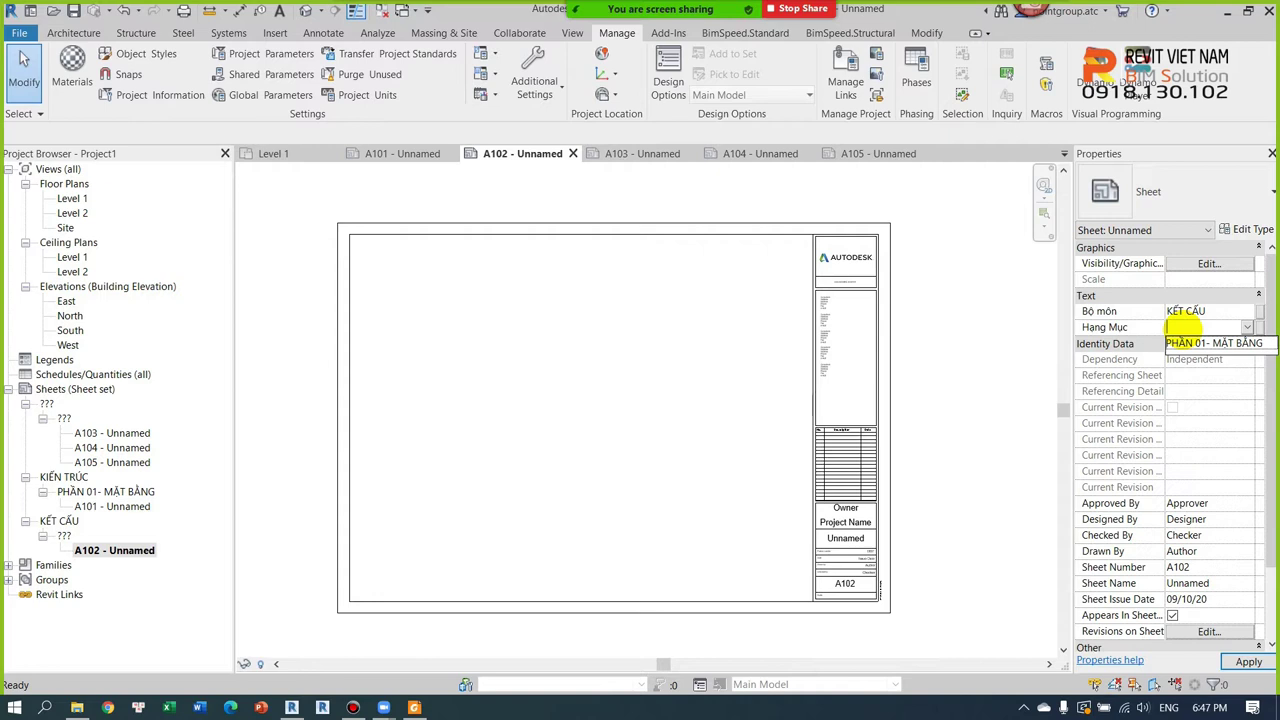
{"action": "type", "text": "PHẦN 01-"}
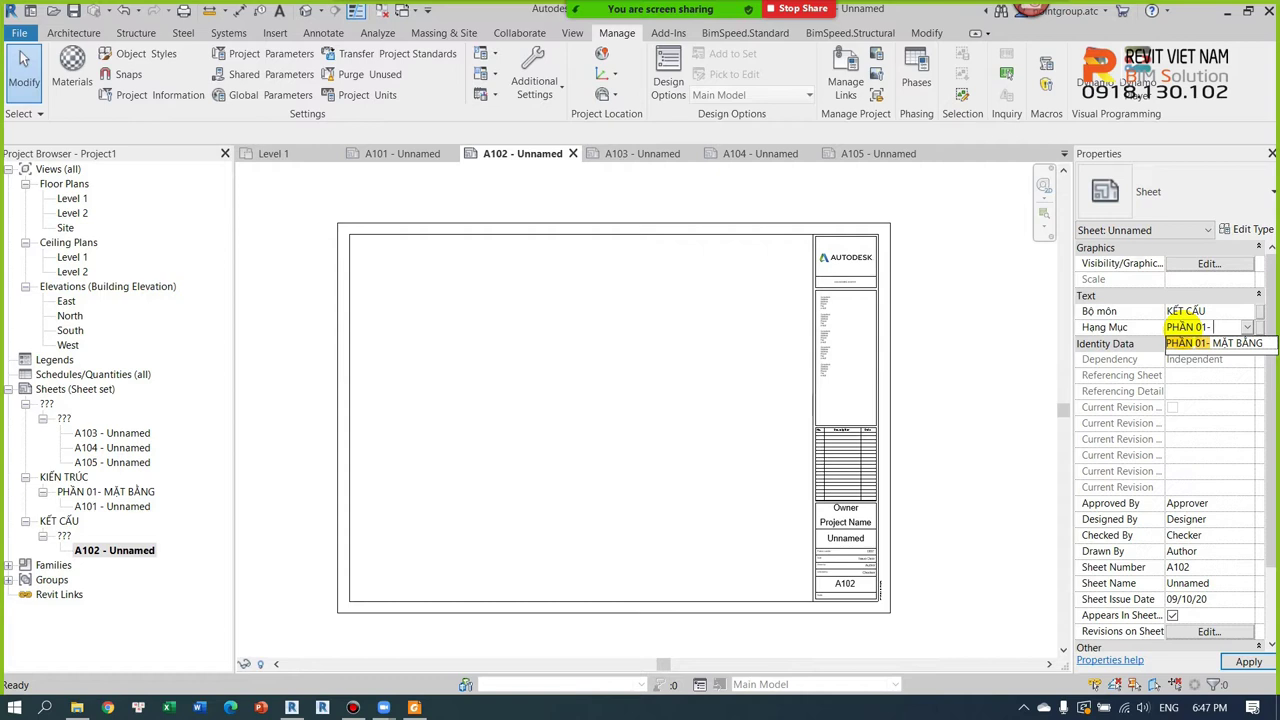
{"action": "type", "text": "ONG"}
{"action": "key", "text": "Return"}
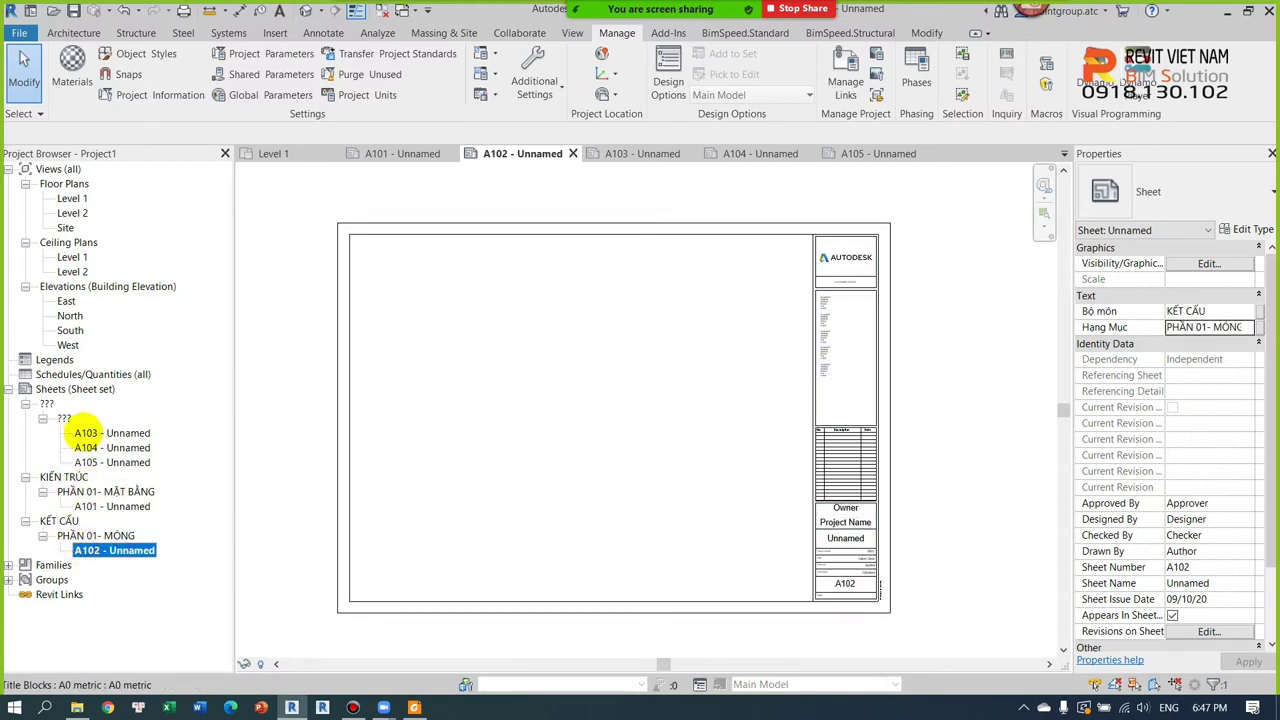
Step: Select sheet A103 and set its Bộ môn to MEP
{"action": "left_click", "coordinate": [86, 433]}
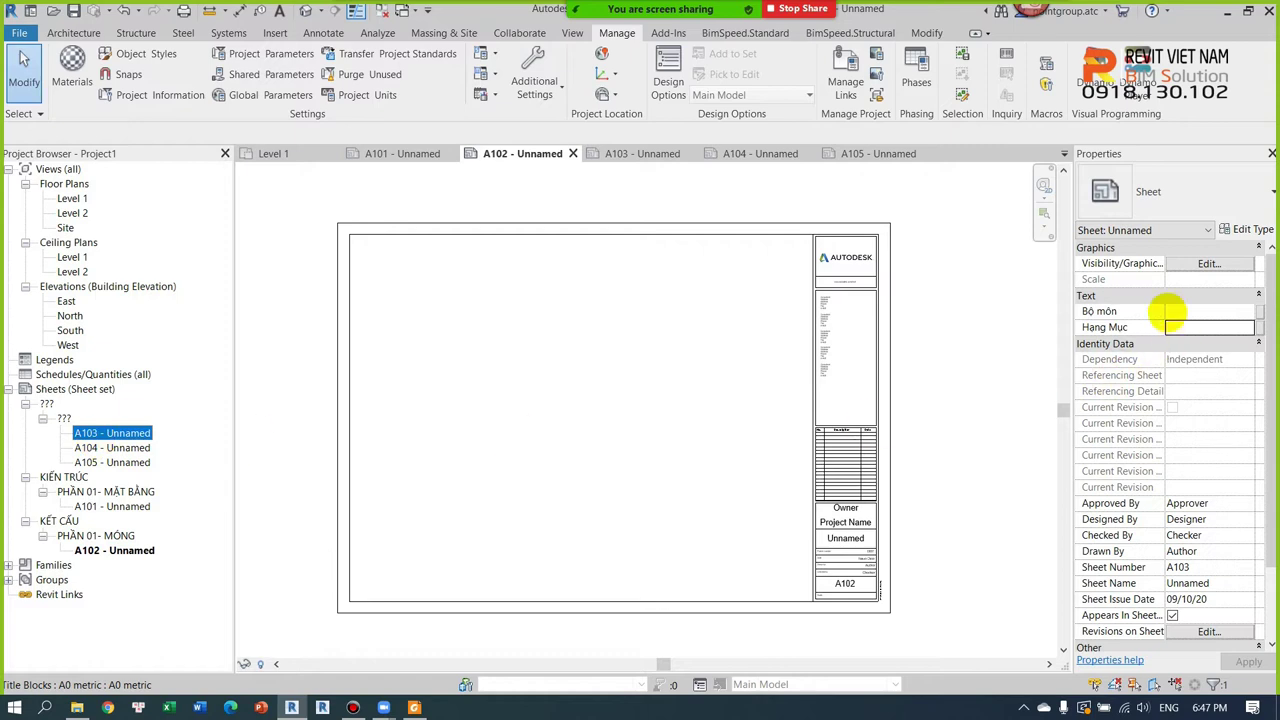
{"action": "left_click", "coordinate": [1189, 313]}
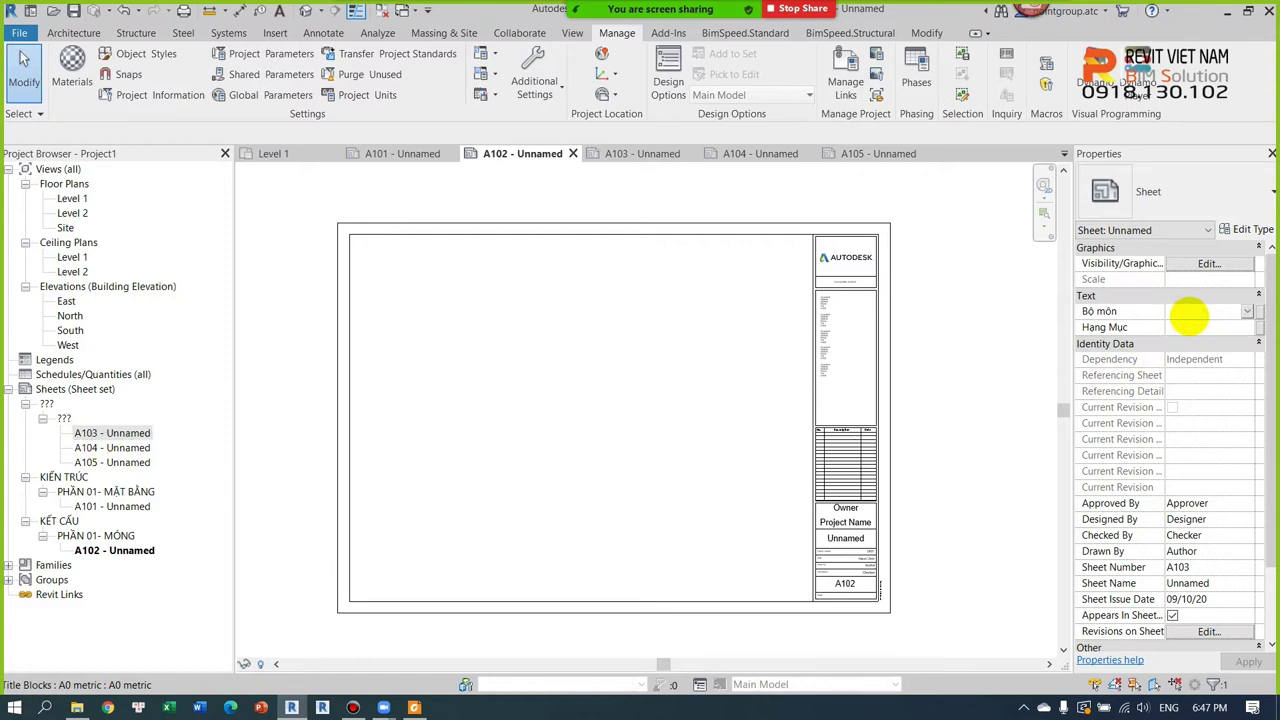
{"action": "type", "text": "MEP"}
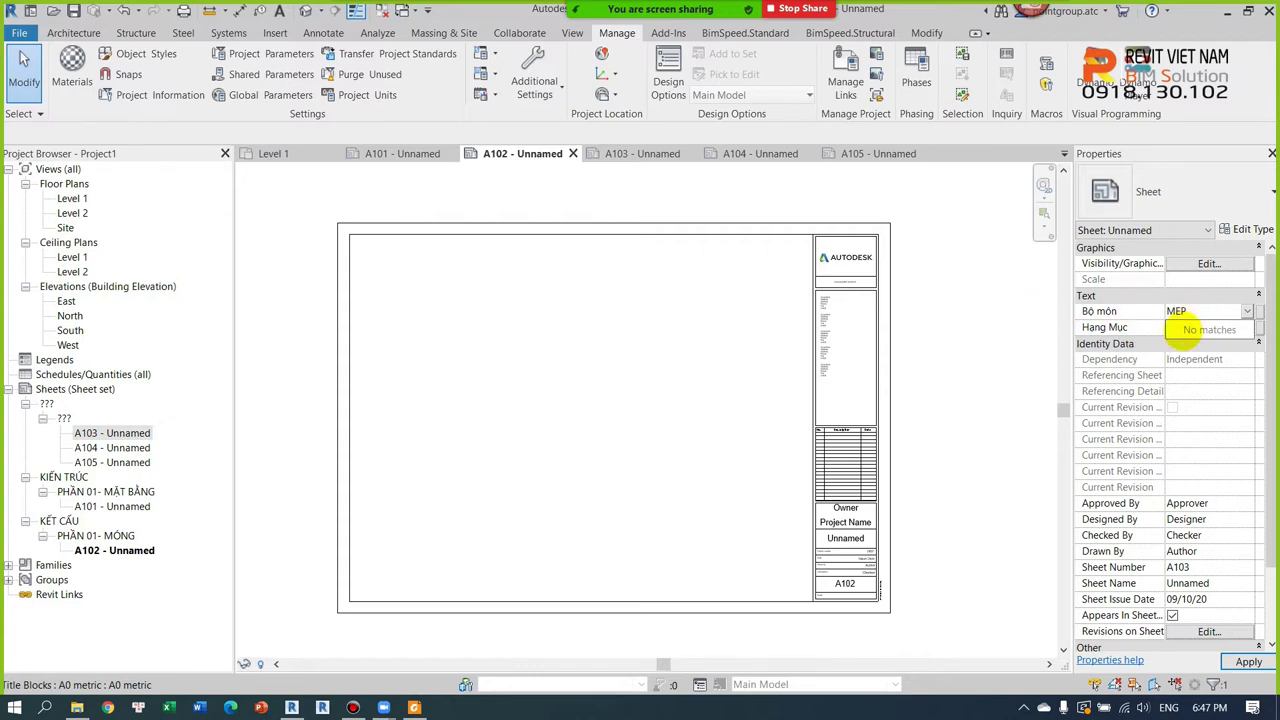
{"action": "left_click", "coordinate": [1190, 330]}
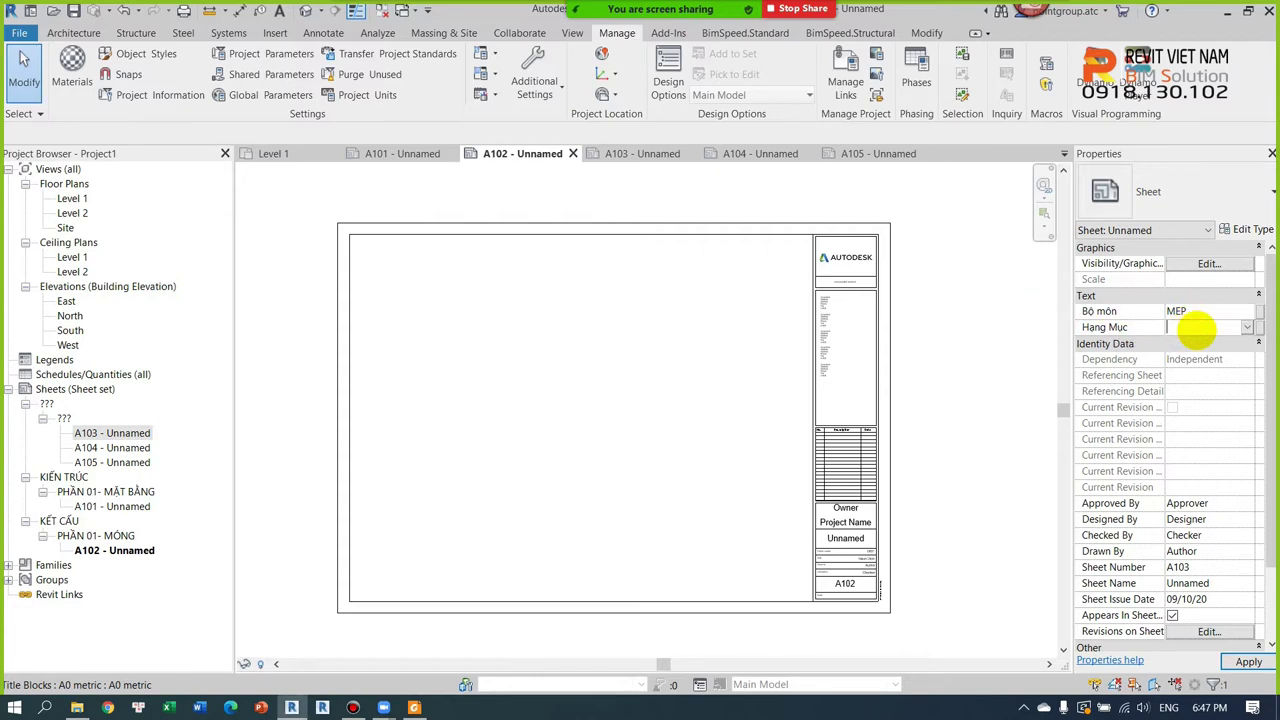
Step: Switch the Vietnamese input method's typing mode after garbled Hạng Mục text
{"action": "type", "text": "PHAAN"}
{"action": "key", "text": "BackSpace"}
{"action": "key", "text": "BackSpace"}
{"action": "key", "text": "BackSpace"}
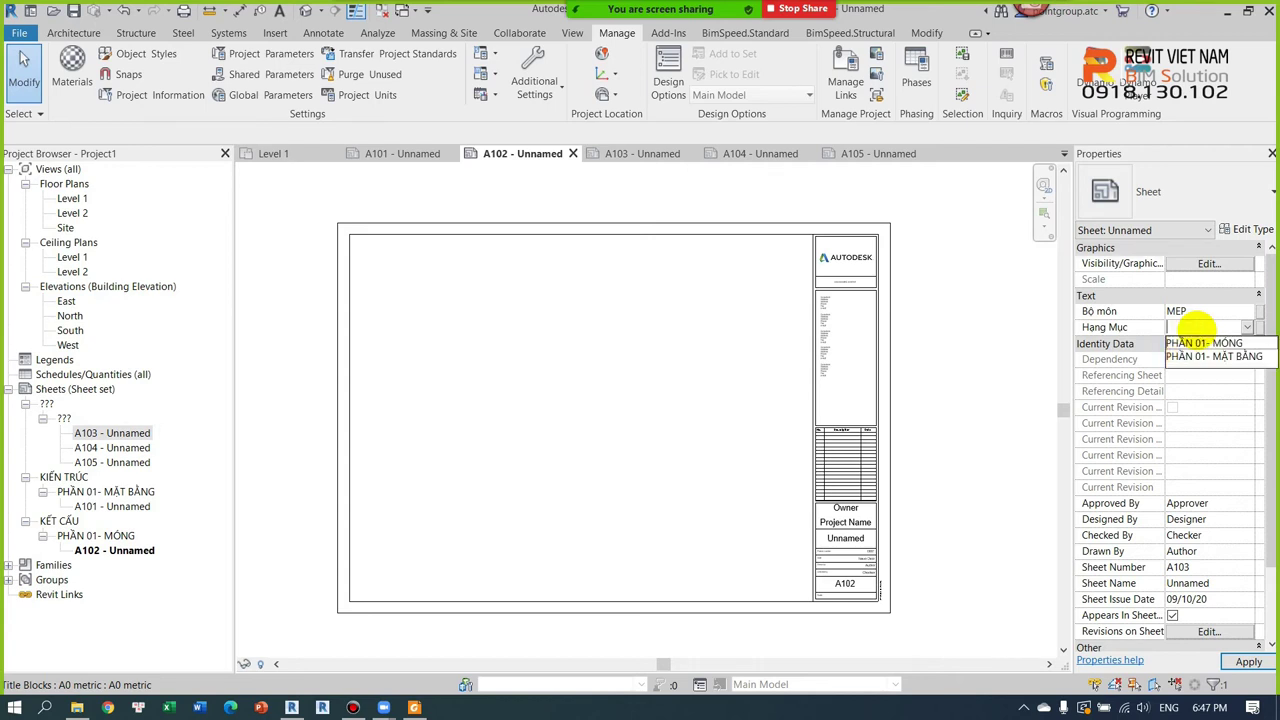
{"action": "left_click", "coordinate": [1022, 707]}
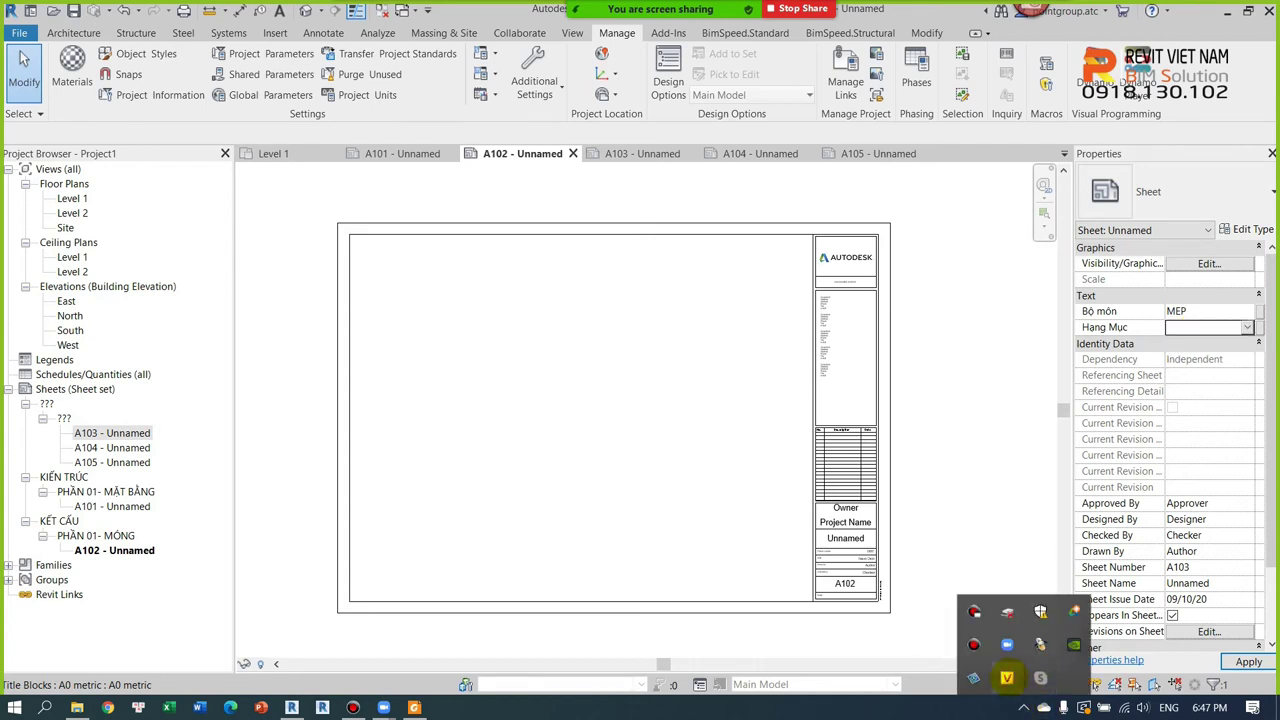
{"action": "double_click", "coordinate": [1006, 677]}
{"action": "left_click", "coordinate": [1206, 328]}
Step: Enter PHAN 01- DIEN NANG- DIEN NHE as sheet A103's Hạng Mục value
{"action": "type", "text": "PHAANF"}
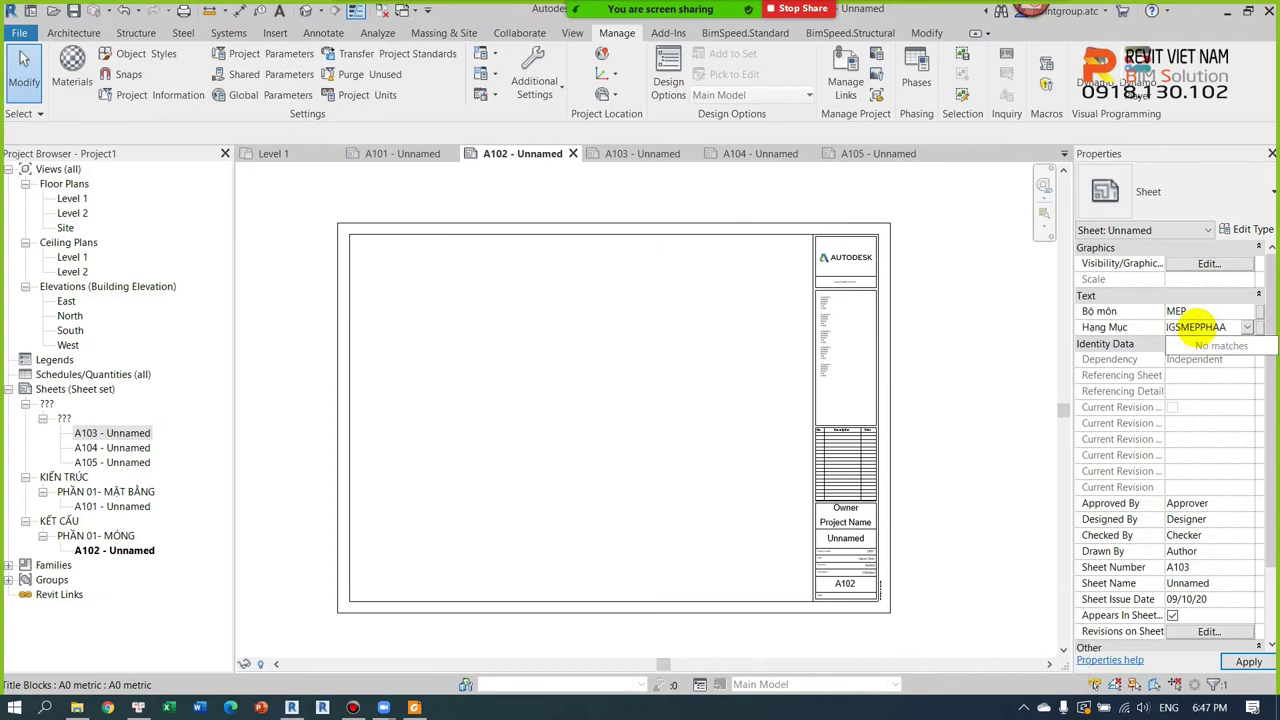
{"action": "key", "text": "ctrl+a"}
{"action": "key", "text": "BackSpace"}
{"action": "type", "text": "HA"}
{"action": "key", "text": "BackSpace"}
{"action": "key", "text": "BackSpace"}
{"action": "key", "text": "BackSpace"}
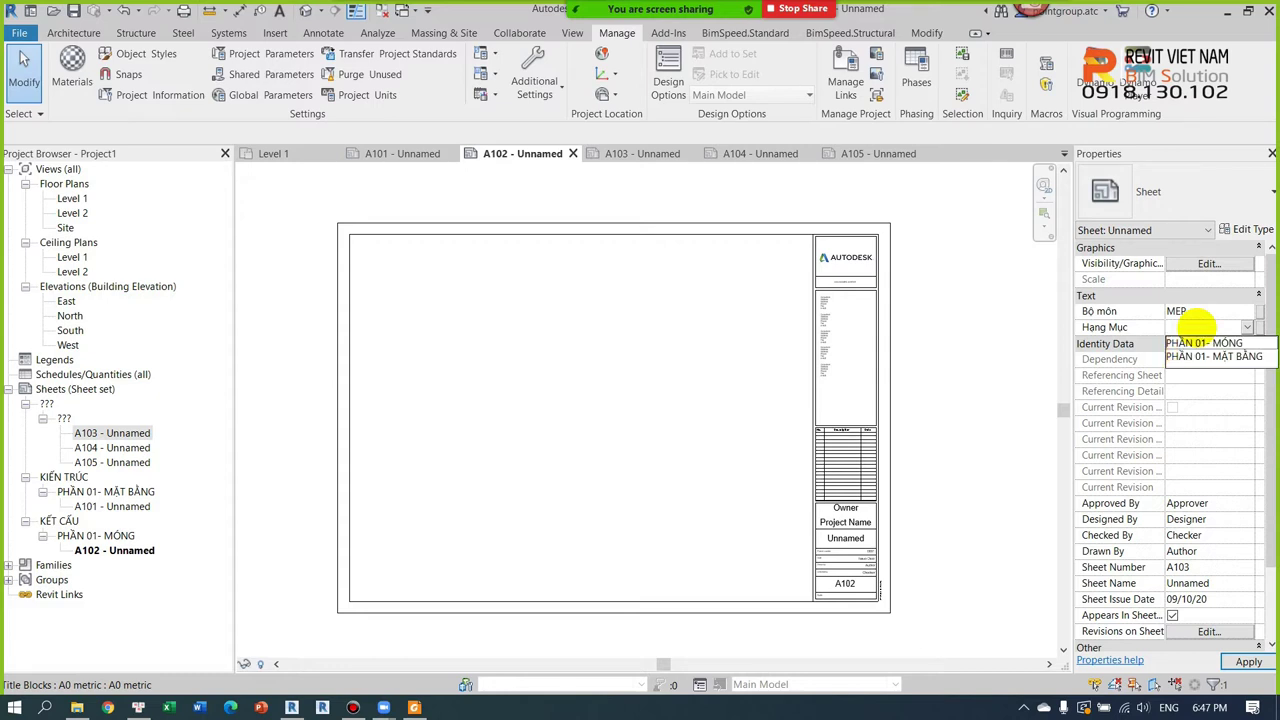
{"action": "type", "text": "PHAANF"}
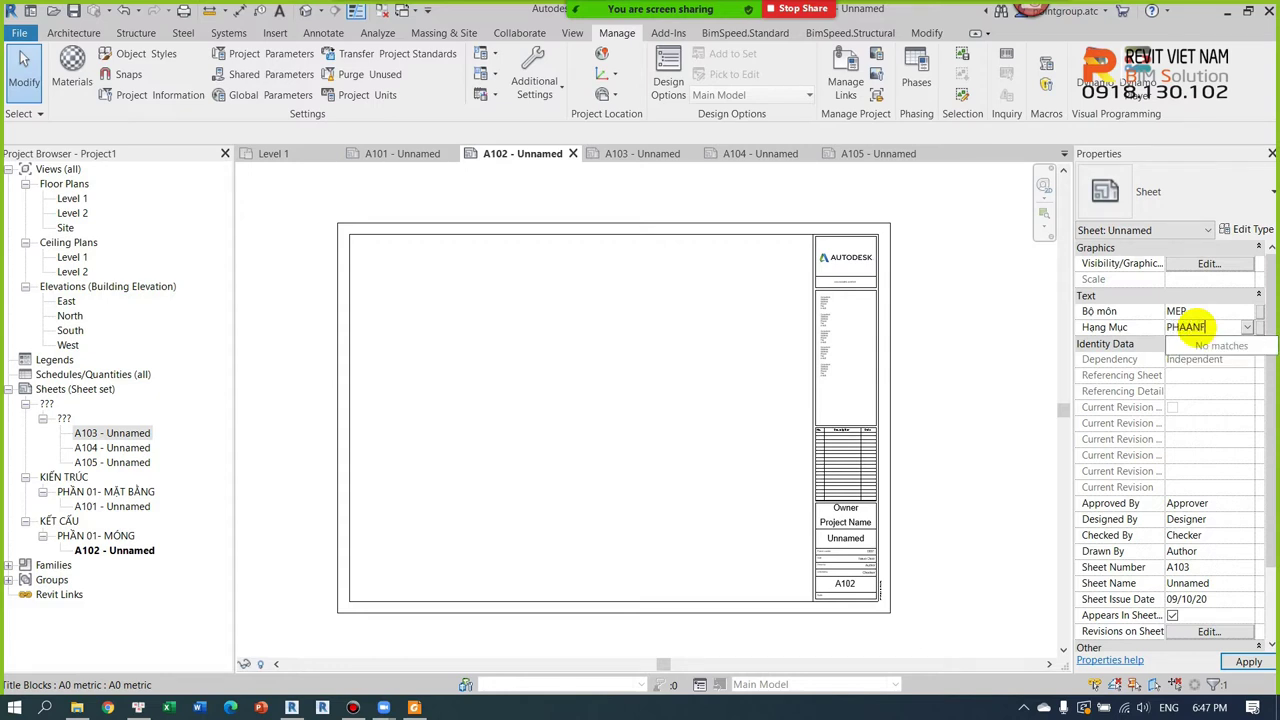
{"action": "key", "text": "BackSpace"}
{"action": "key", "text": "BackSpace"}
{"action": "key", "text": "BackSpace"}
{"action": "type", "text": "PHAN"}
{"action": "left_click", "coordinate": [445, 272]}
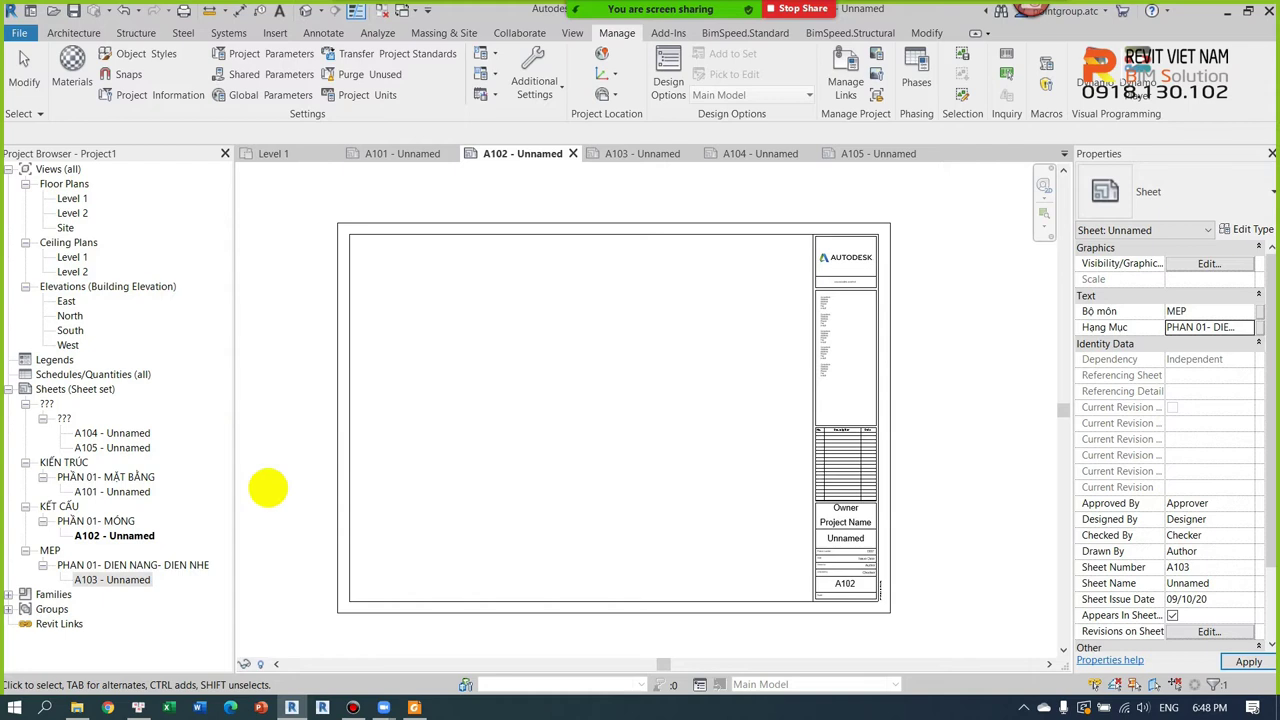
Step: Assign sheet A104 Bộ môn KIẾN TRÚC and Hạng Mục PHẦN 01- MẶT BẰNG from the dropdowns
{"action": "left_click", "coordinate": [100, 579]}
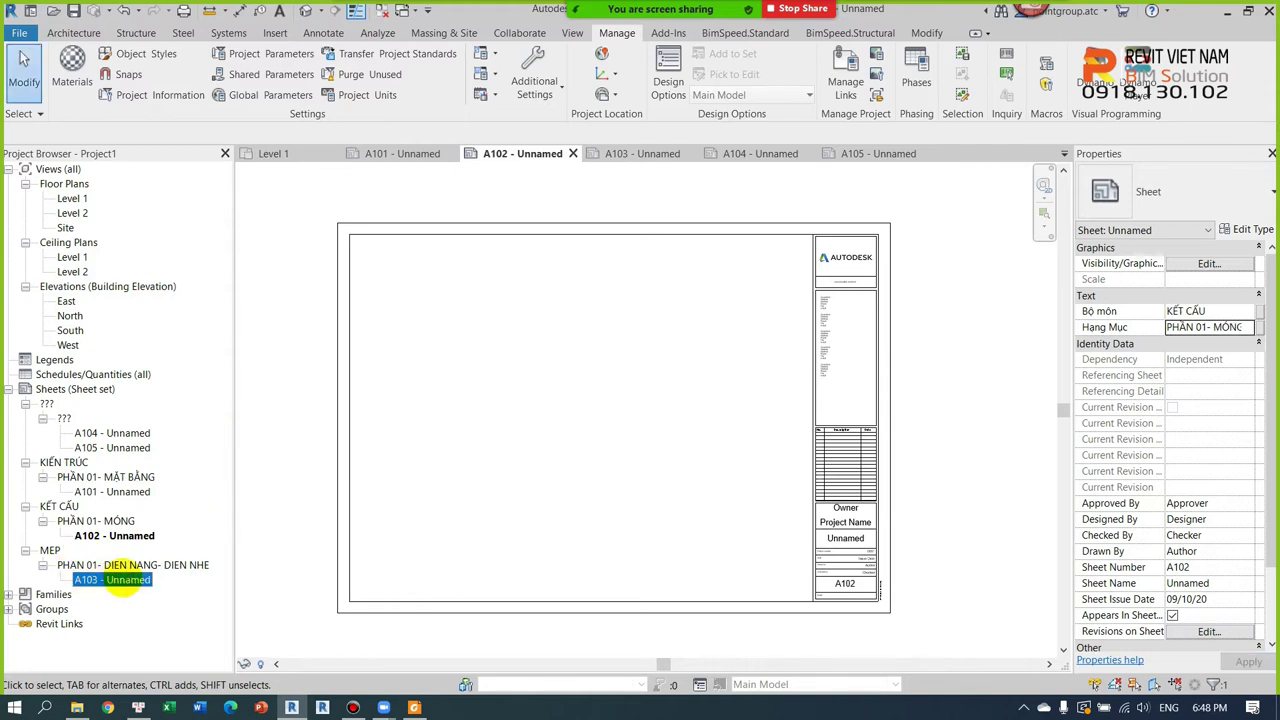
{"action": "left_click", "coordinate": [115, 565]}
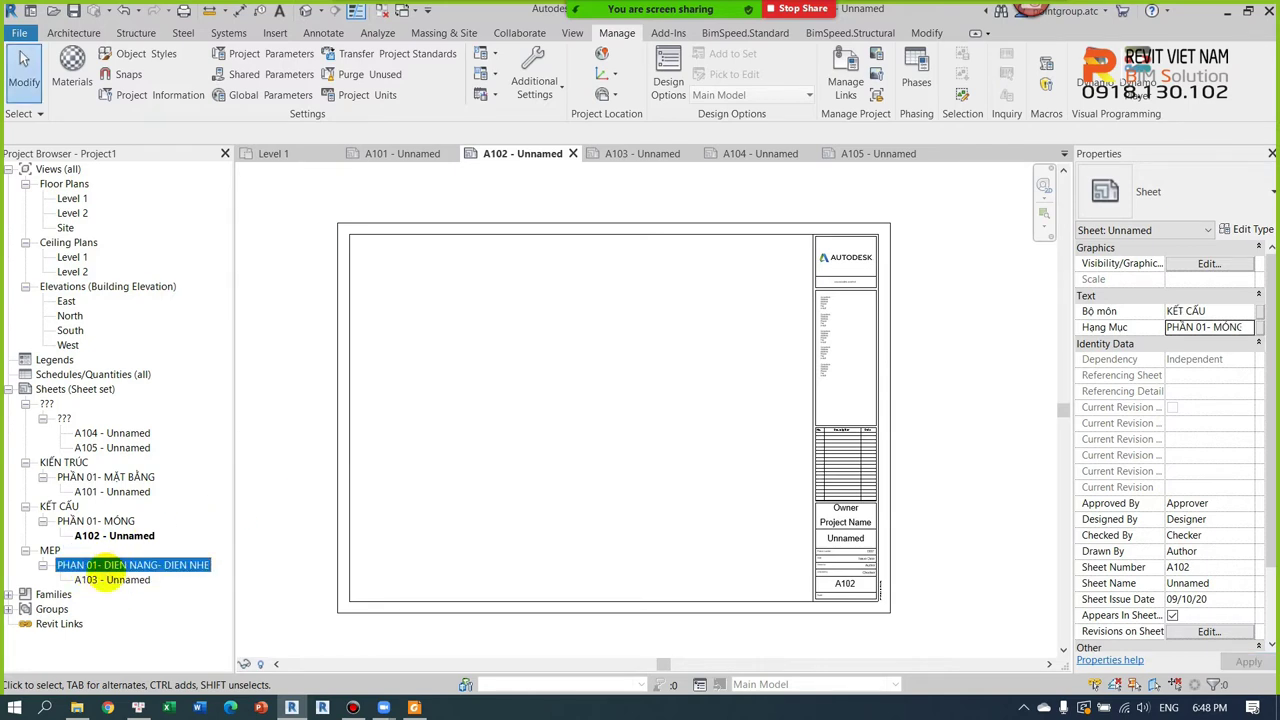
{"action": "left_click", "coordinate": [110, 433]}
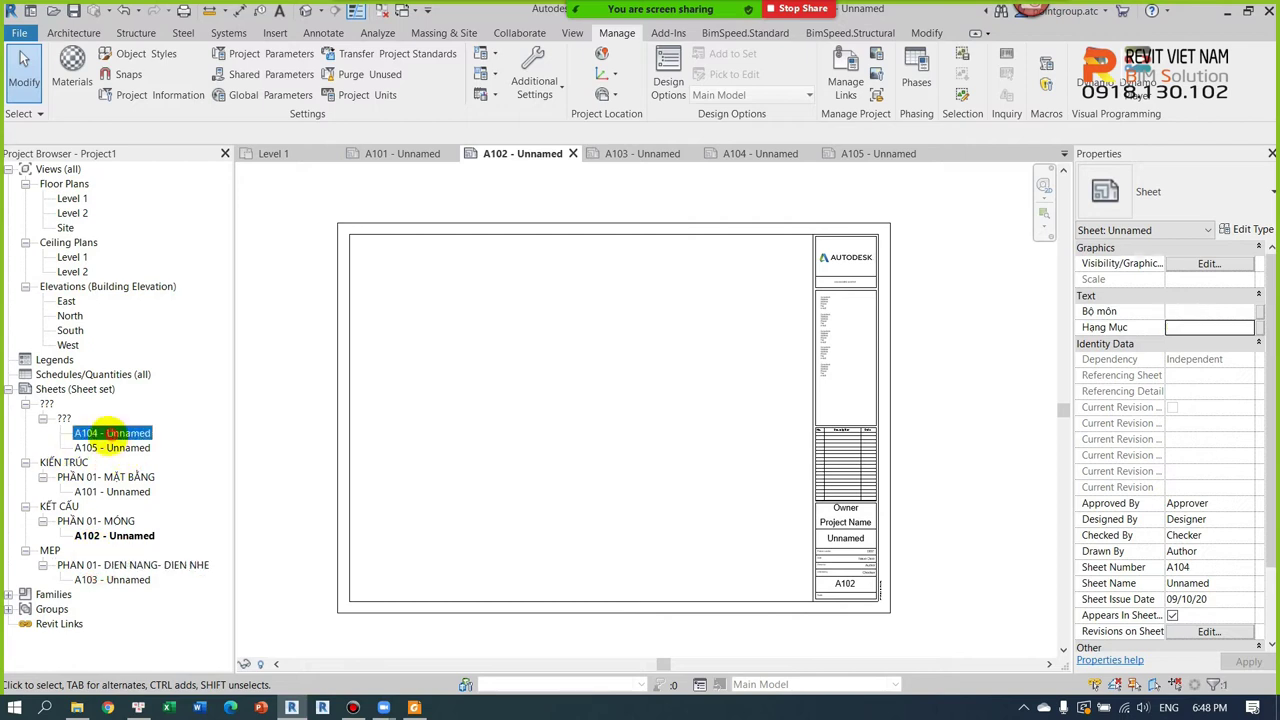
{"action": "left_click", "coordinate": [1247, 311]}
{"action": "left_click", "coordinate": [1203, 330]}
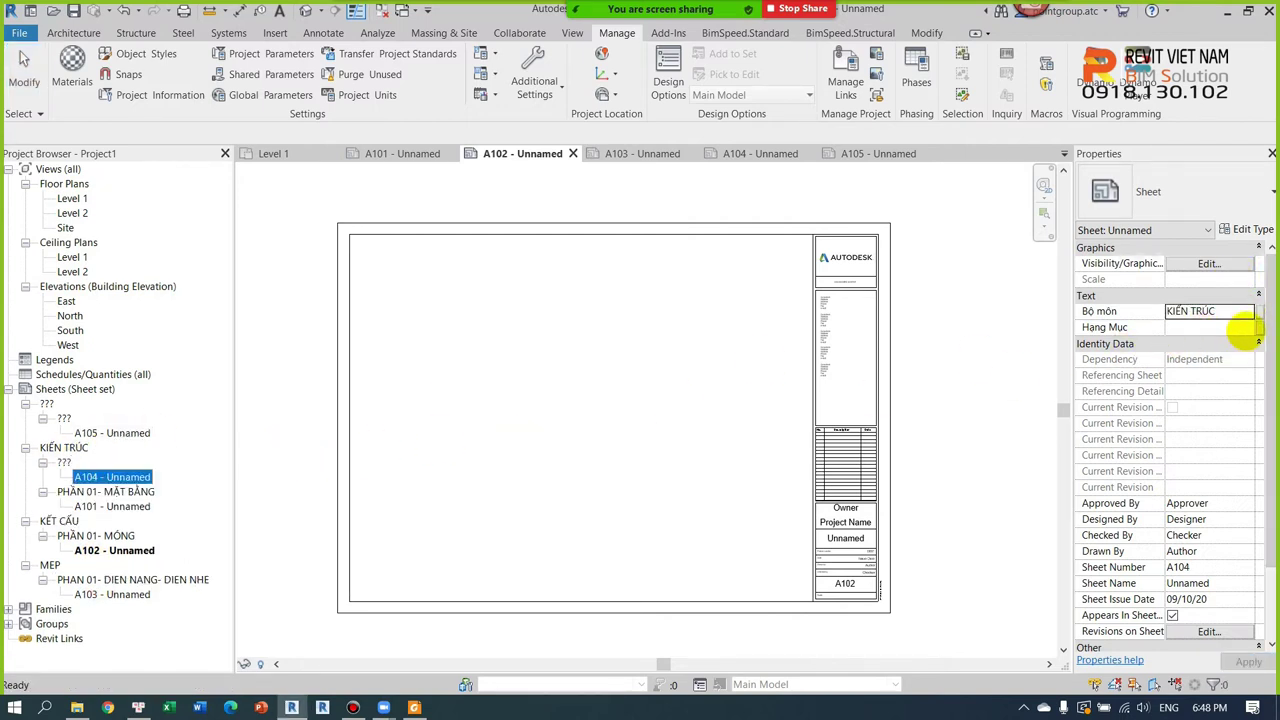
{"action": "left_click", "coordinate": [1247, 327]}
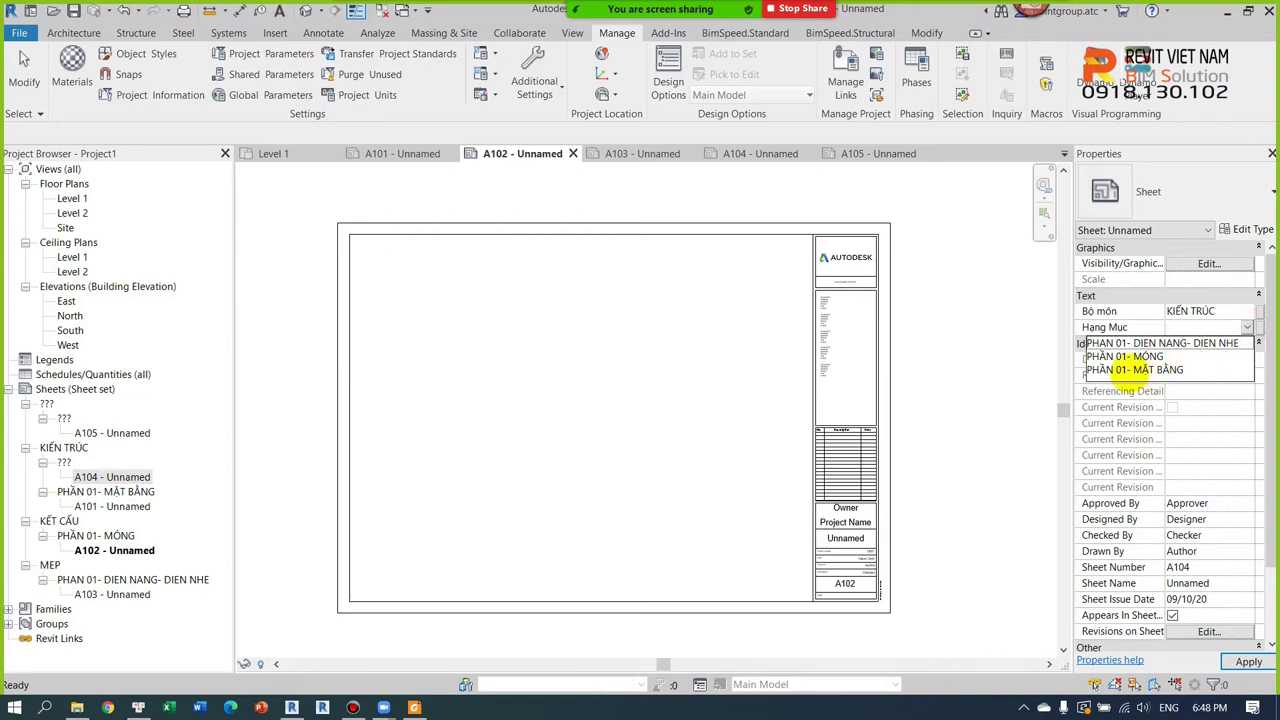
{"action": "left_click", "coordinate": [1134, 369]}
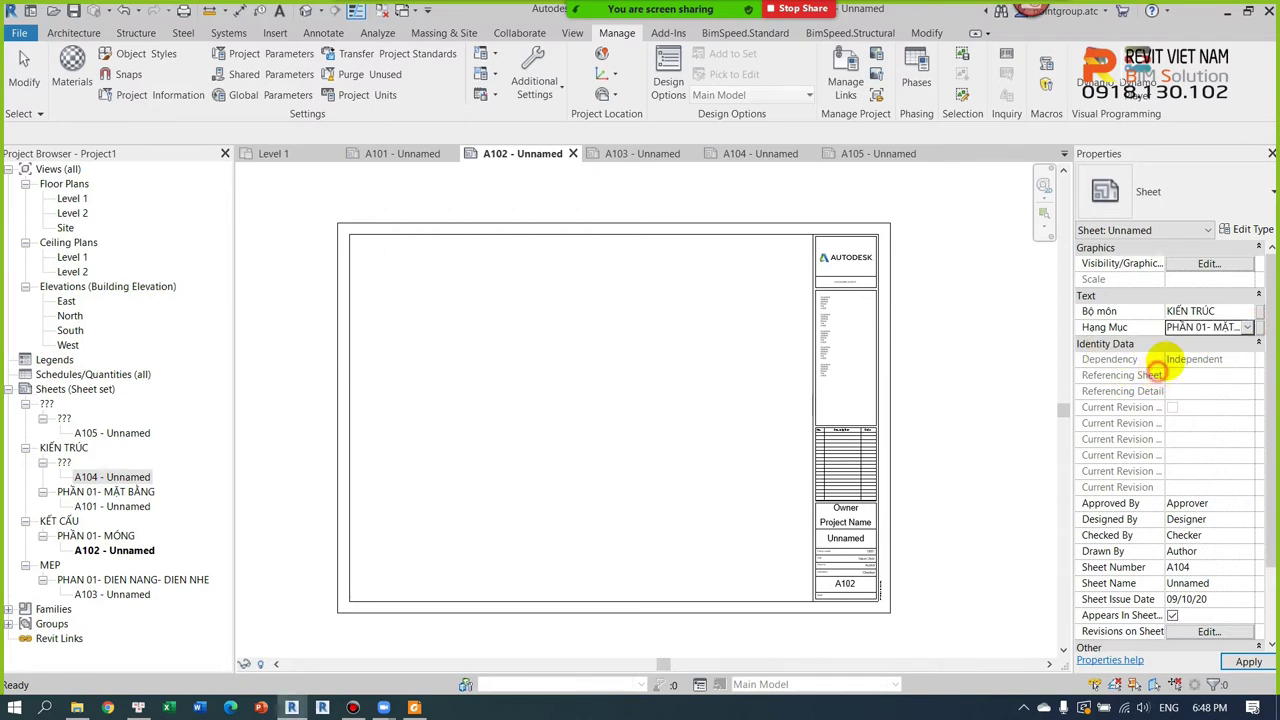
{"action": "left_click", "coordinate": [100, 491]}
Step: Assign sheet A105 Bộ môn KẾT CẤU and Hạng Mục PHẦN 01- MÓNG from the dropdowns
{"action": "left_click", "coordinate": [104, 433]}
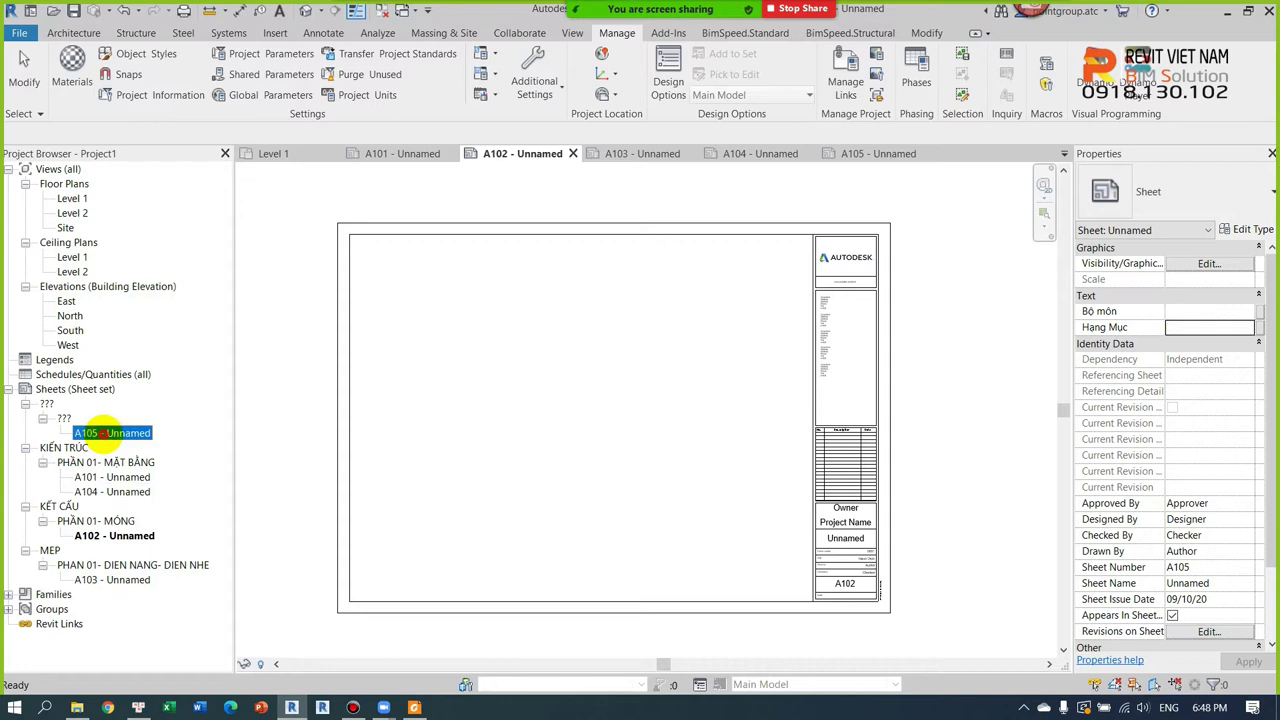
{"action": "left_click", "coordinate": [1247, 311]}
{"action": "left_click", "coordinate": [1185, 340]}
{"action": "left_click", "coordinate": [1247, 327]}
{"action": "left_click", "coordinate": [1150, 356]}
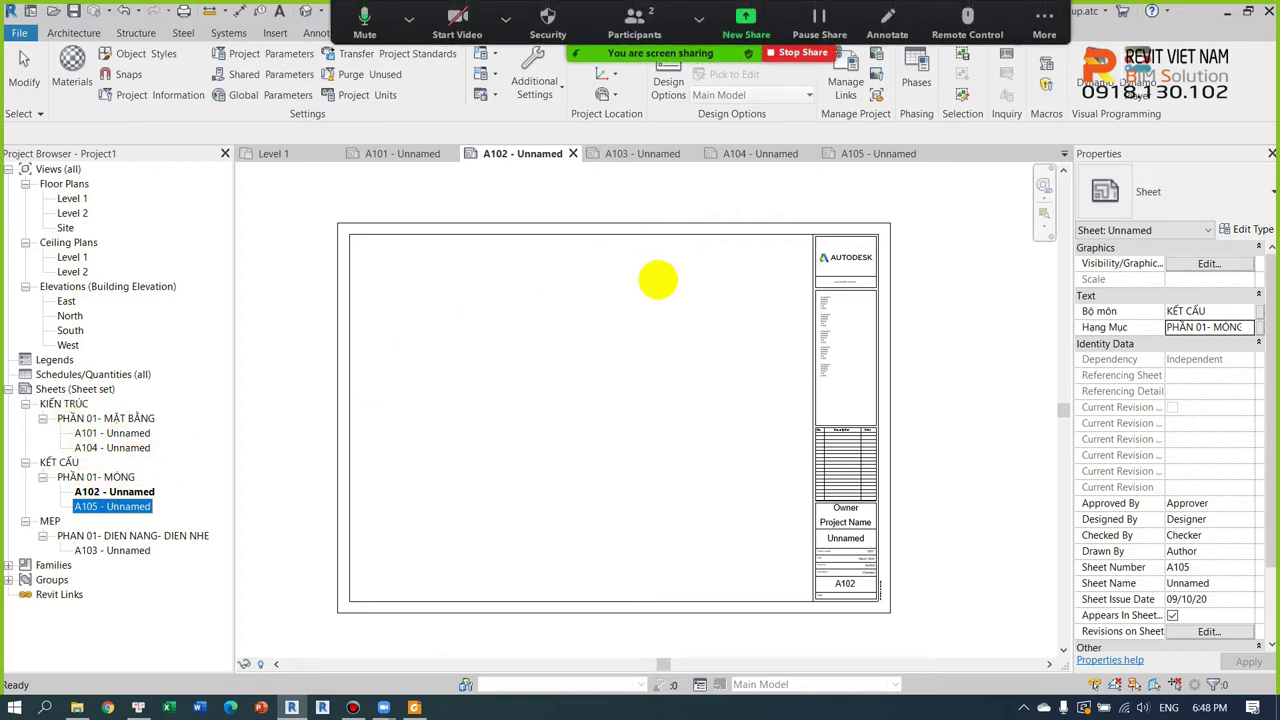
{"action": "left_click", "coordinate": [658, 300]}
Step: Create a new sheet A106, dismissing the global parameter association prompt
{"action": "left_click", "coordinate": [1044, 22]}
{"action": "left_click", "coordinate": [1186, 24]}
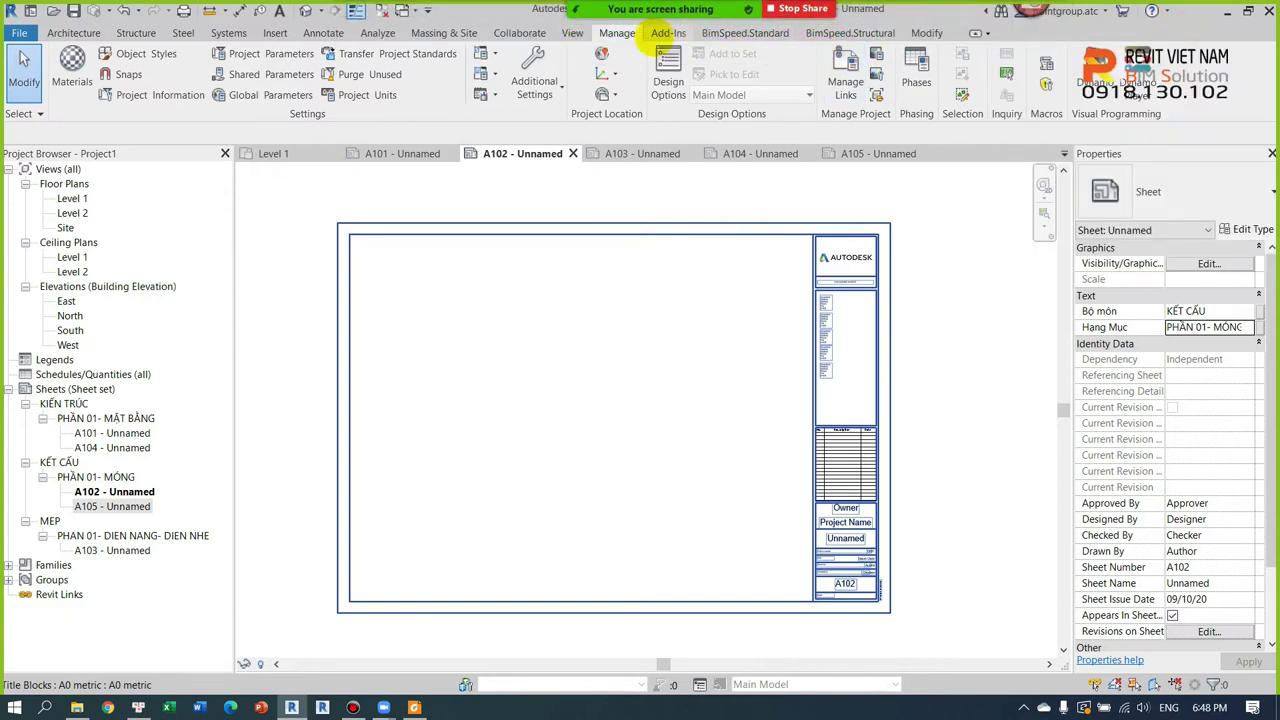
{"action": "left_click", "coordinate": [572, 33]}
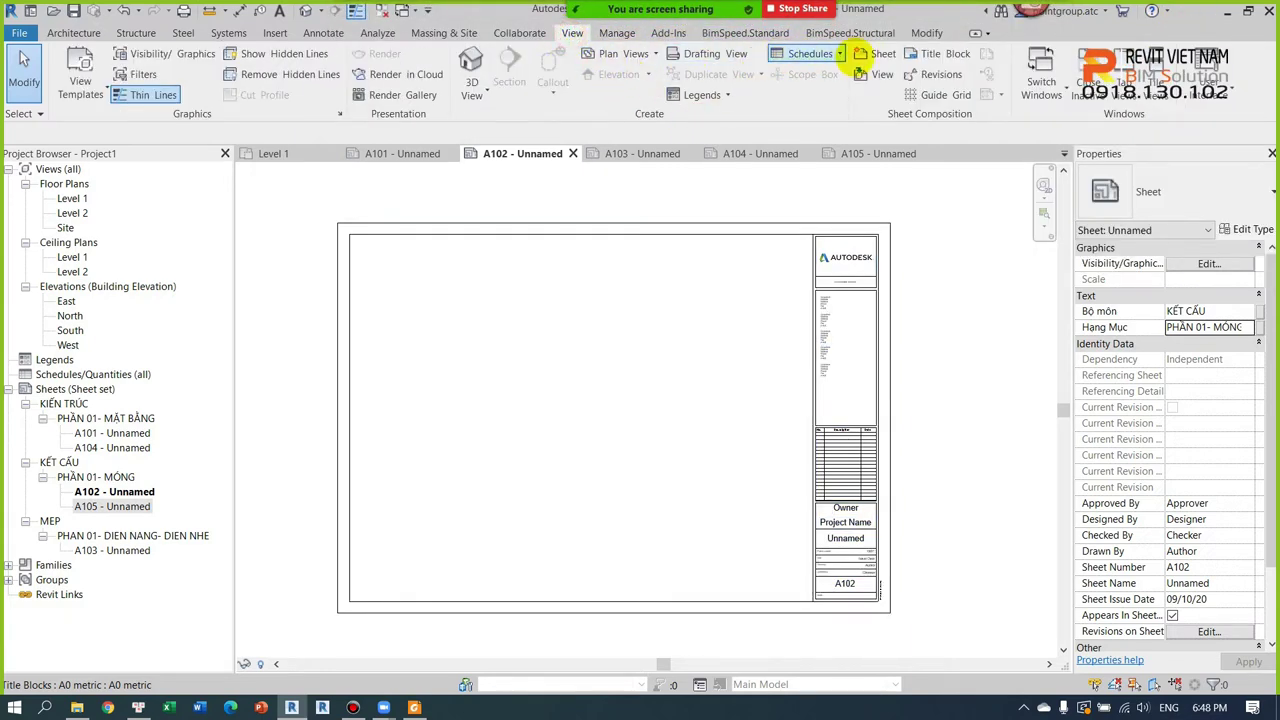
{"action": "left_click", "coordinate": [880, 55]}
{"action": "left_click", "coordinate": [683, 540]}
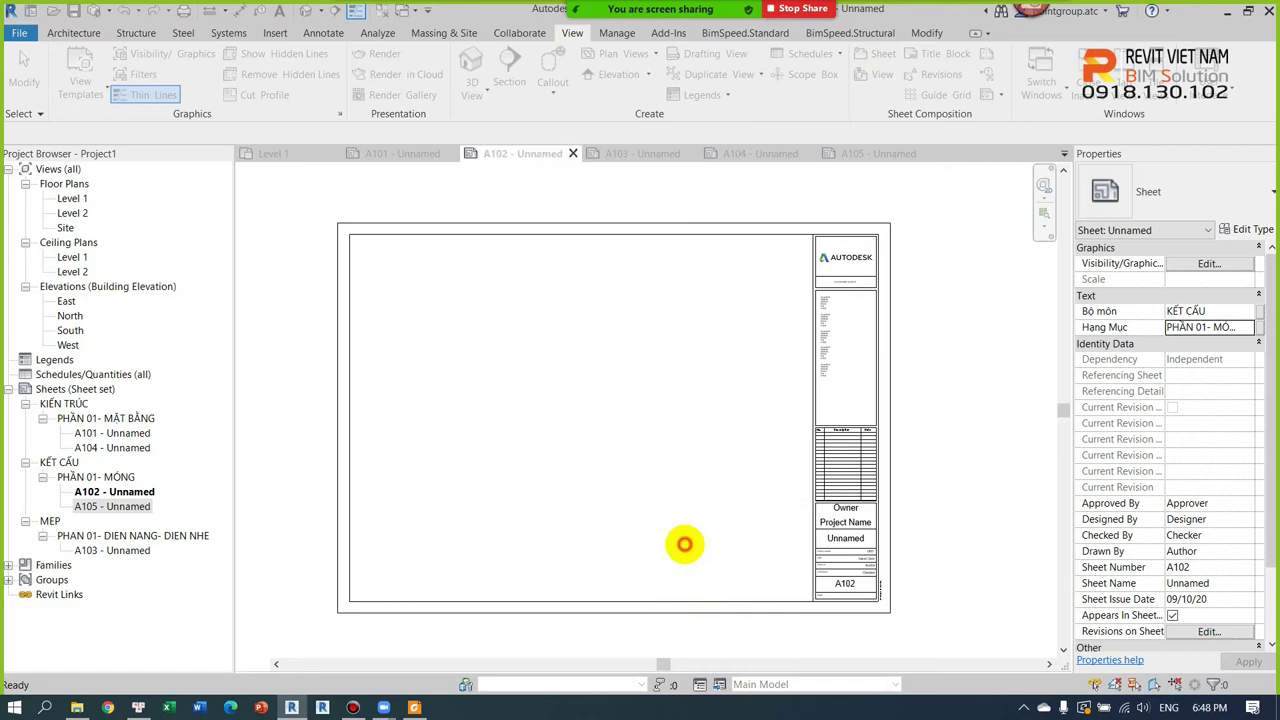
{"action": "left_click", "coordinate": [1261, 313]}
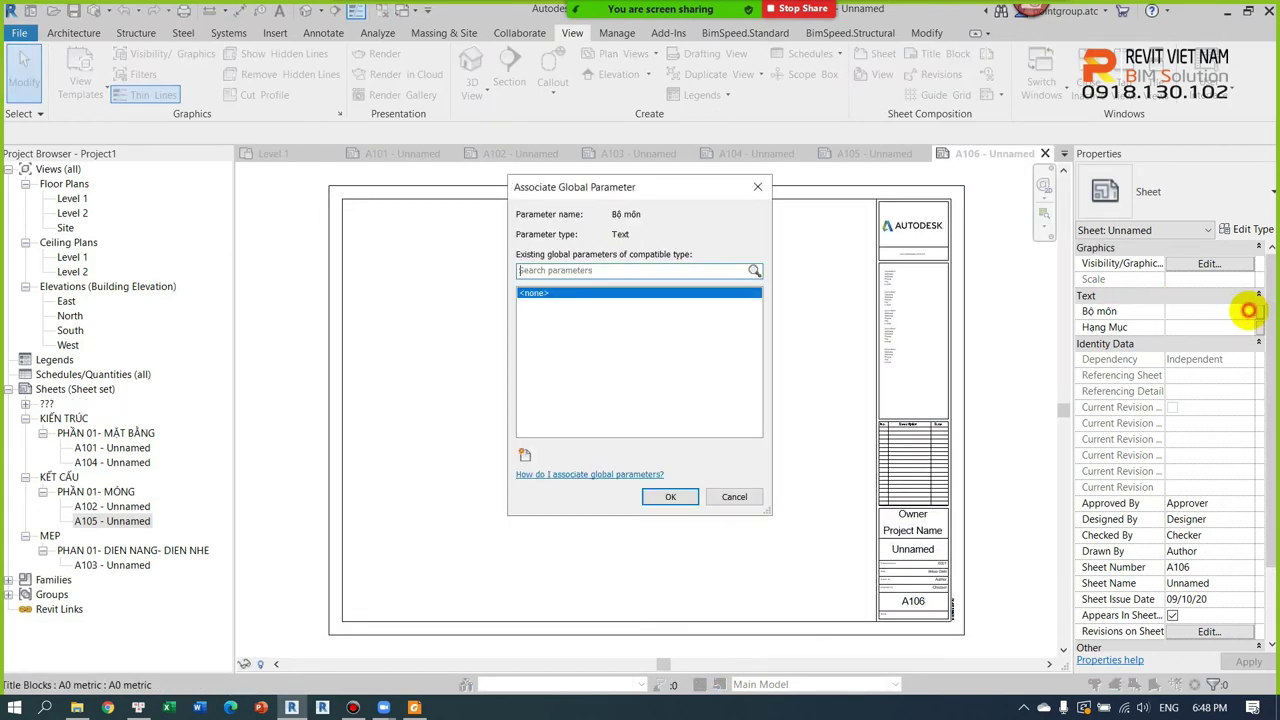
{"action": "left_click", "coordinate": [732, 494]}
Step: Assign A106 to KIẾN TRÚC › PHẦN 01- MẶT BẰNG, then open the Level 1 floor plan
{"action": "left_click", "coordinate": [1247, 313]}
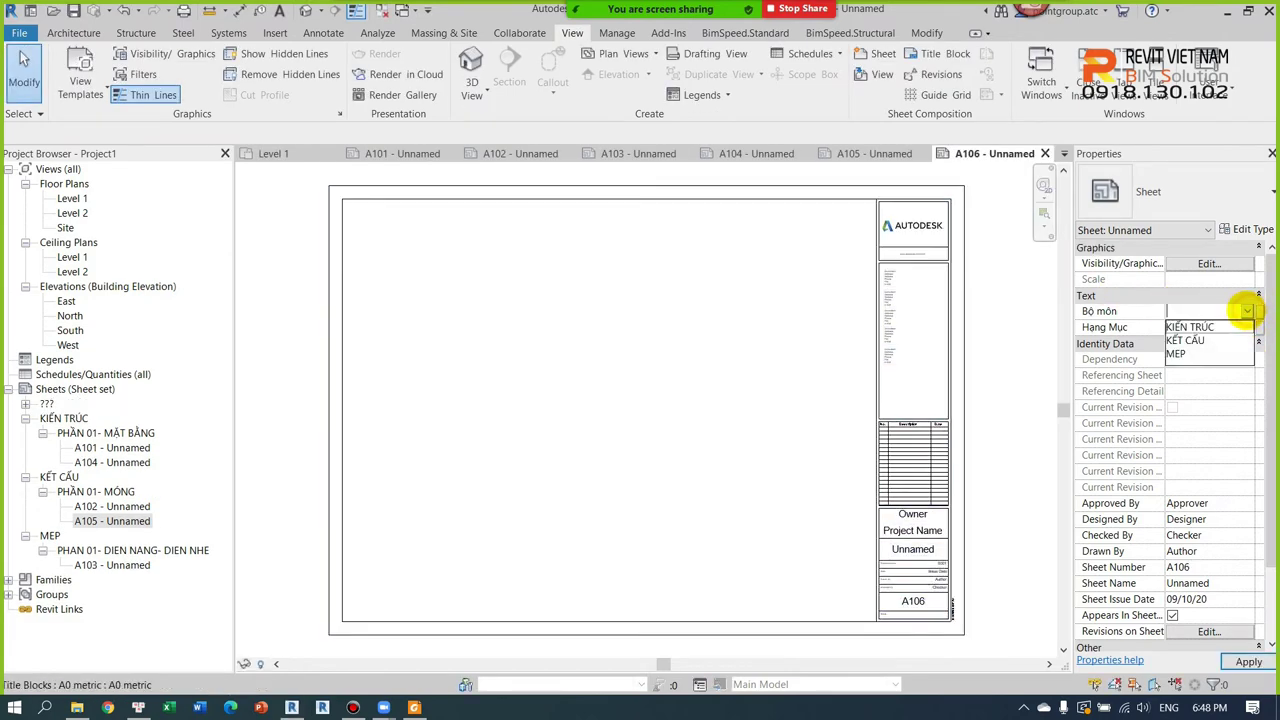
{"action": "left_click", "coordinate": [1195, 326]}
{"action": "left_click", "coordinate": [1247, 327]}
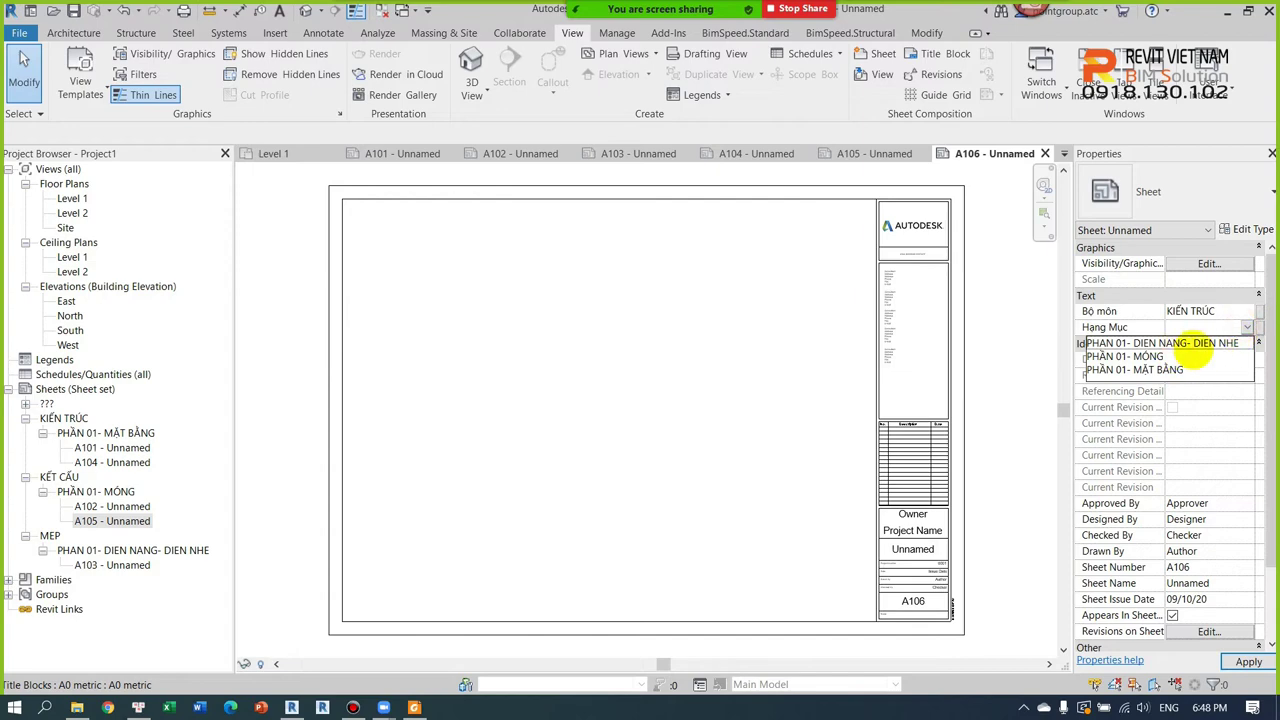
{"action": "left_click", "coordinate": [1163, 369]}
{"action": "left_click", "coordinate": [110, 462]}
{"action": "left_click", "coordinate": [110, 433]}
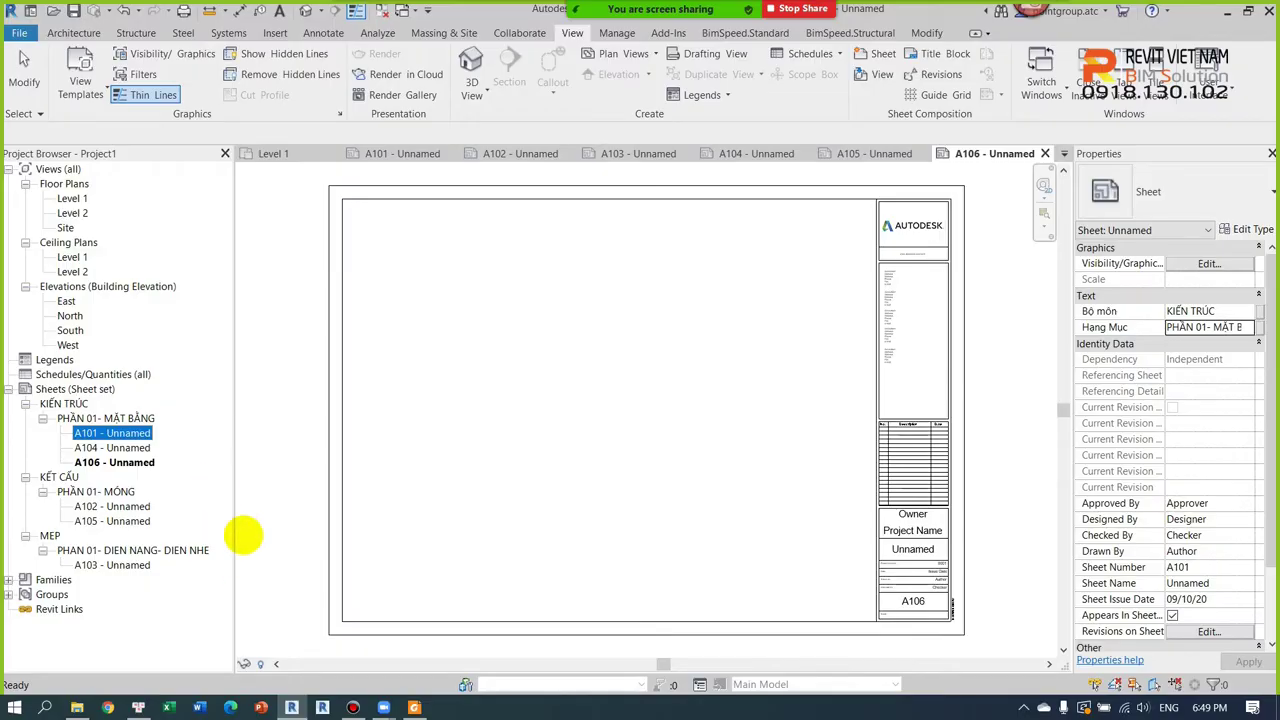
{"action": "double_click", "coordinate": [72, 198]}
{"action": "scroll", "coordinate": [624, 405], "scroll_direction": "down", "scroll_amount": 2}
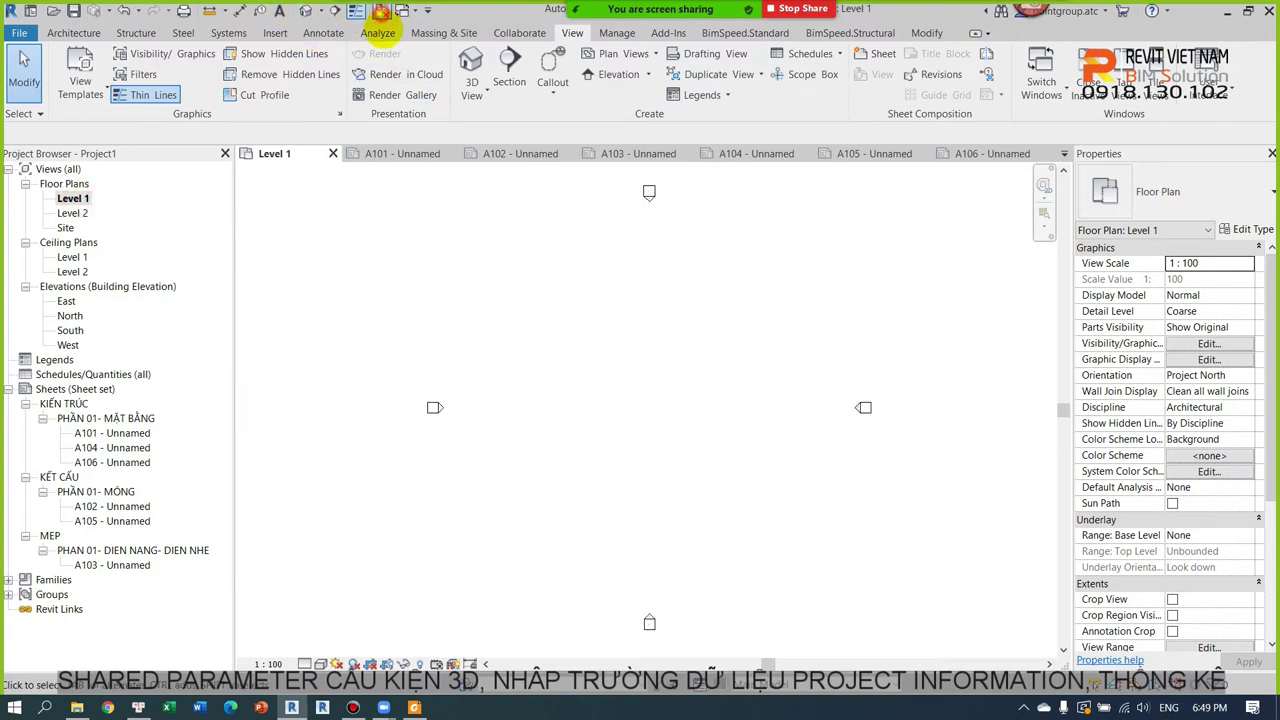
Step: Close the Project1 sheet tabs, return to QM- Vila, and open sheet A.02.01 MẶT BẰNG TẦNG 1
{"action": "left_click", "coordinate": [381, 12]}
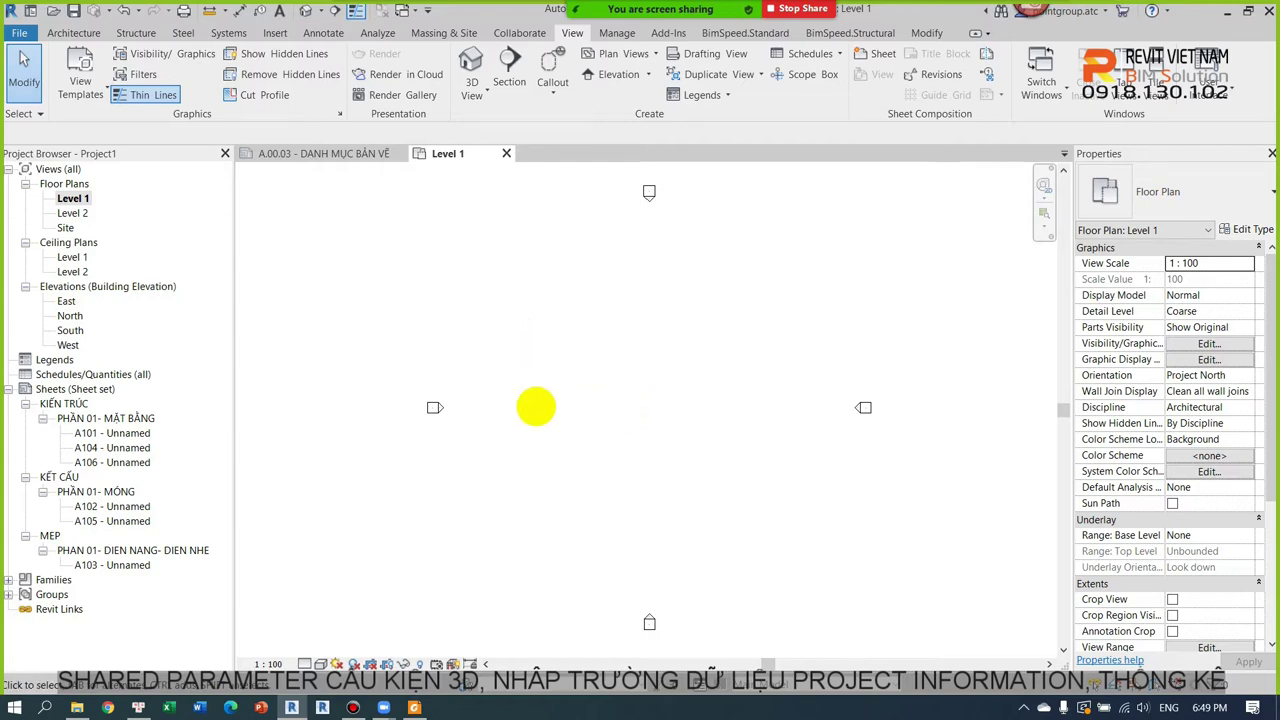
{"action": "left_click", "coordinate": [345, 153]}
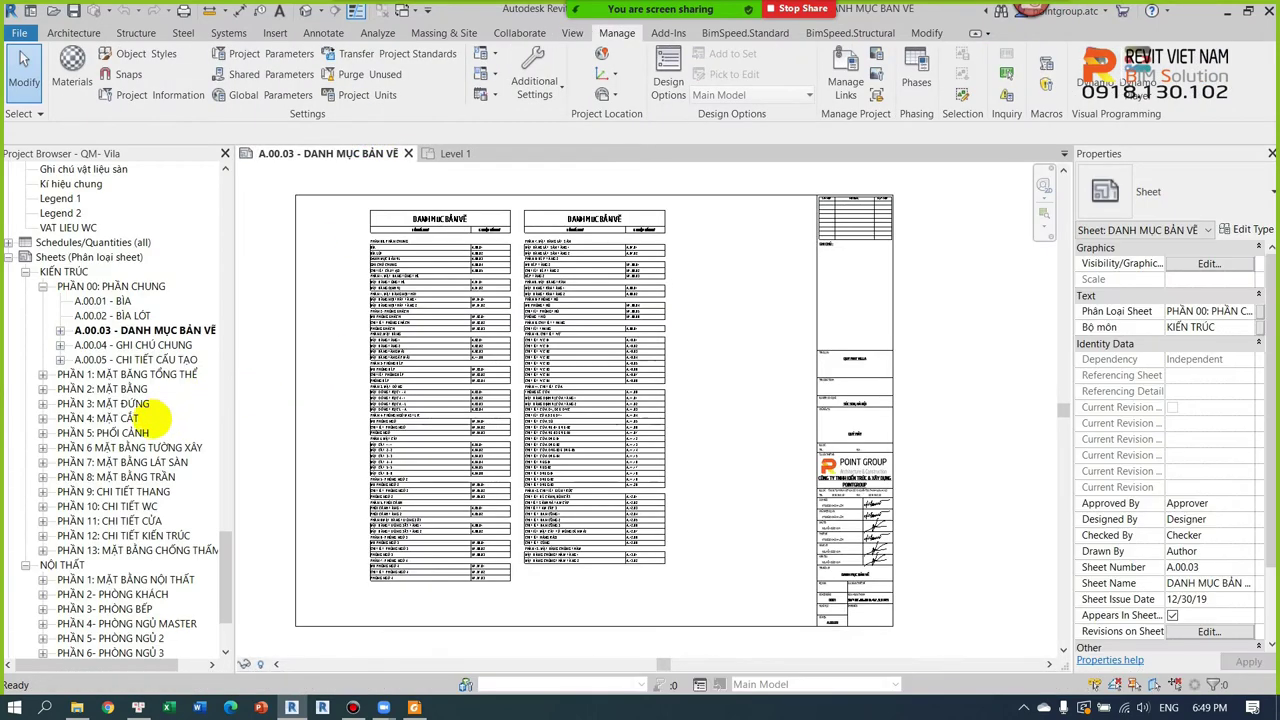
{"action": "left_click", "coordinate": [75, 389]}
{"action": "left_click", "coordinate": [44, 389]}
{"action": "double_click", "coordinate": [138, 403]}
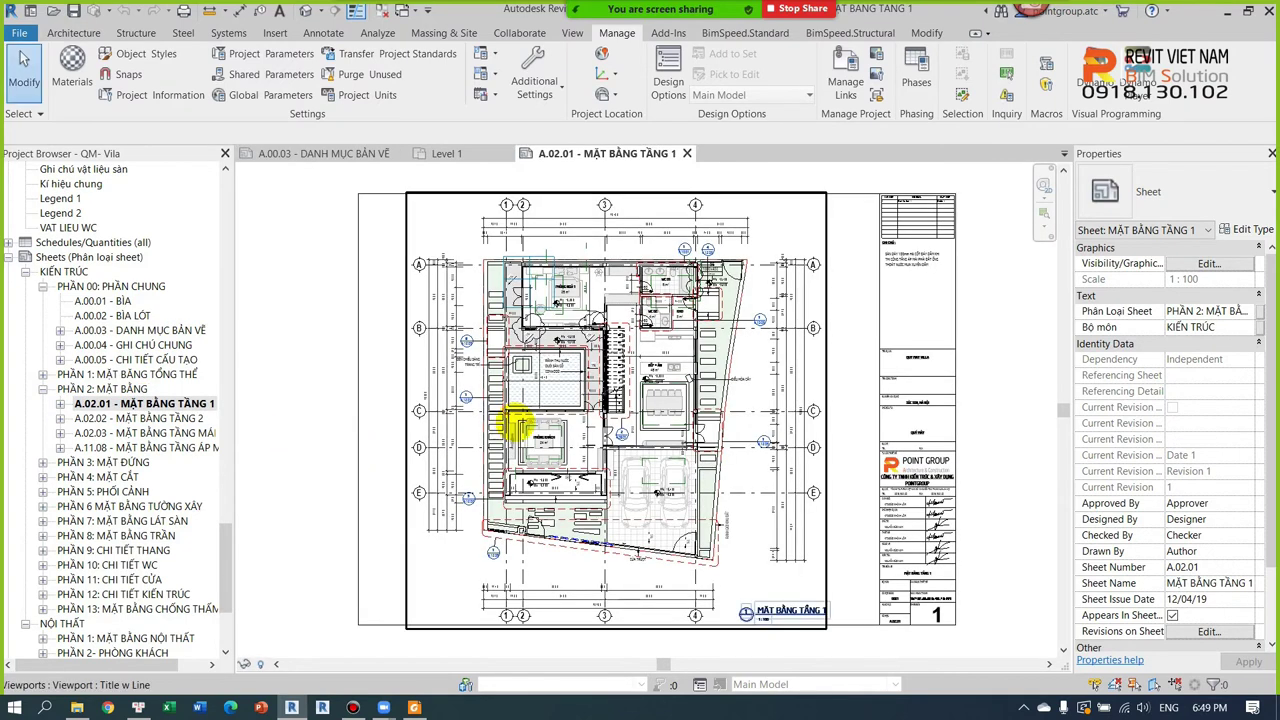
Step: Expand PHẦN 1: MẶT BẰNG NỘI THẤT and open interior sheet NT.01.01
{"action": "left_click_drag", "start_coordinate": [226, 563], "coordinate": [224, 628]}
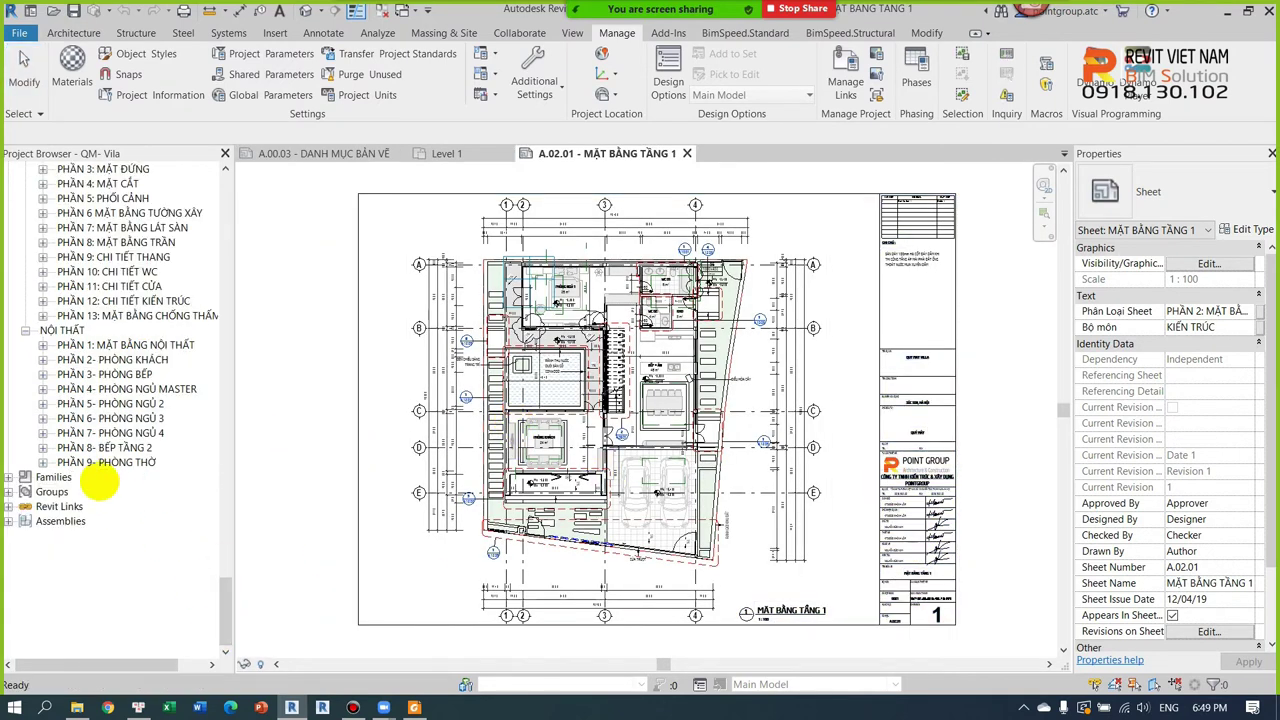
{"action": "left_click", "coordinate": [115, 344]}
{"action": "left_click", "coordinate": [43, 344]}
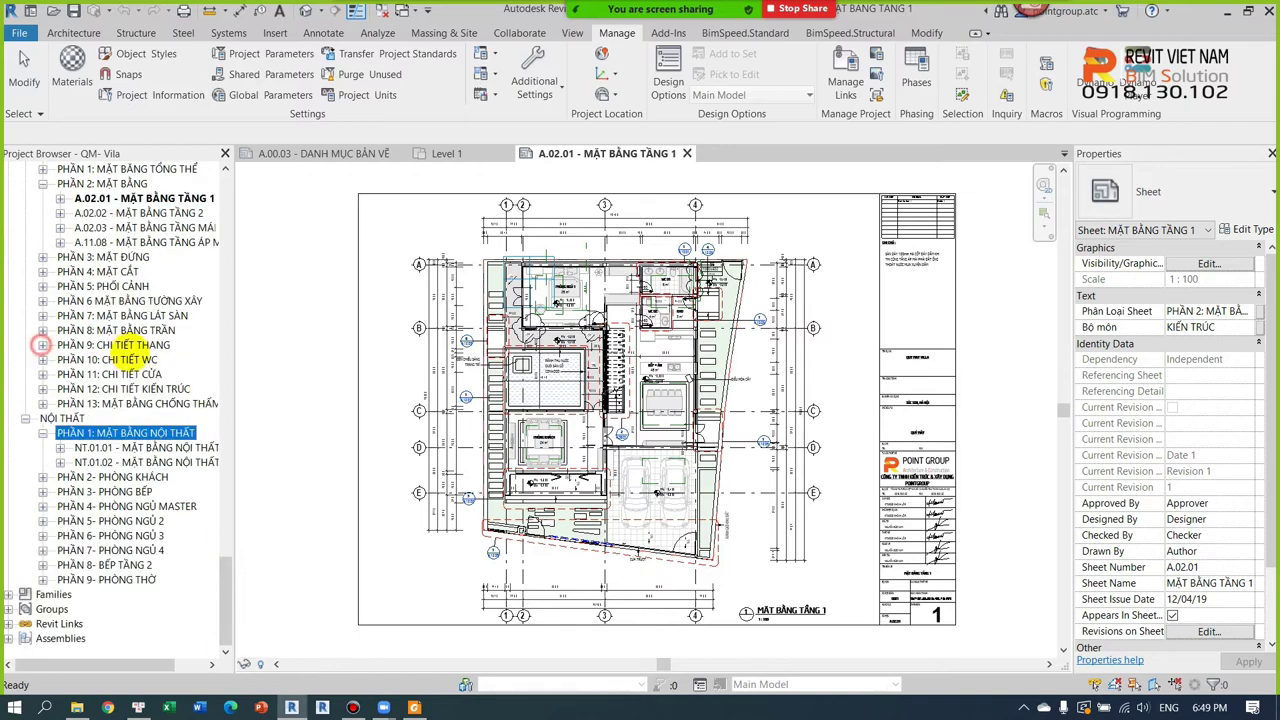
{"action": "left_click", "coordinate": [150, 447]}
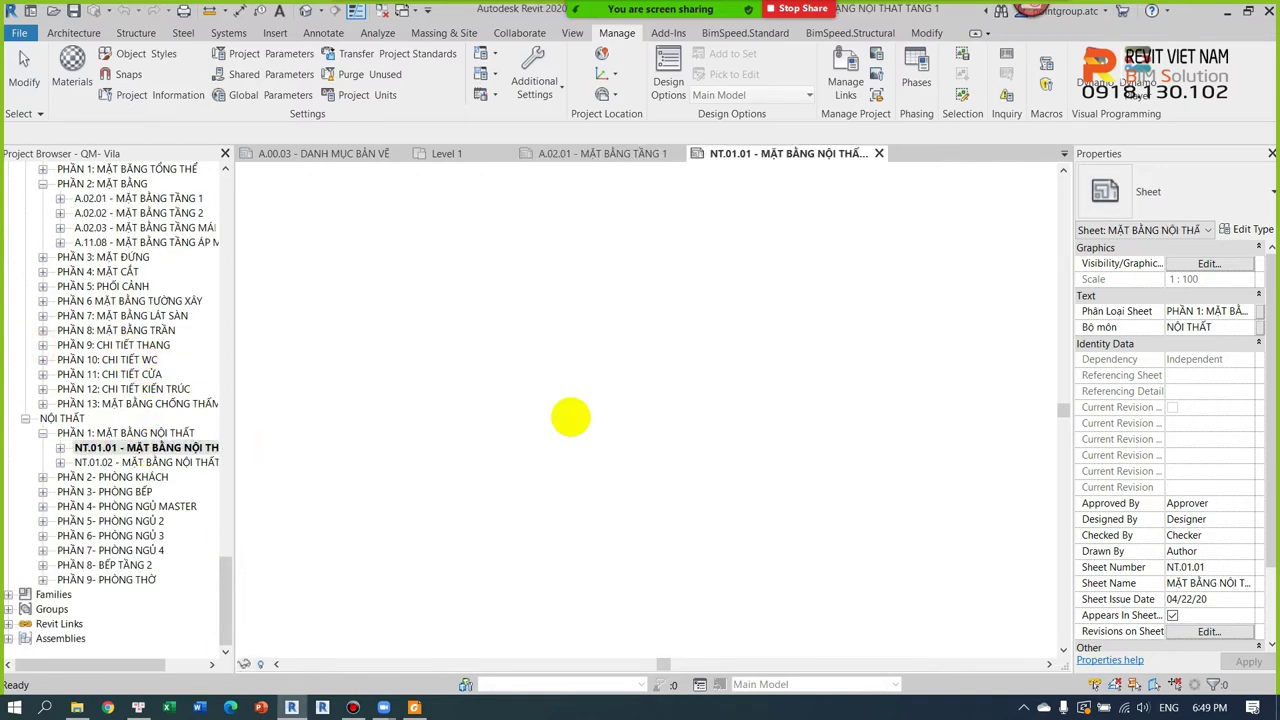
{"action": "scroll", "coordinate": [650, 417], "scroll_direction": "up", "scroll_amount": 3}
{"action": "scroll", "coordinate": [560, 462], "scroll_direction": "up", "scroll_amount": 4}
{"action": "scroll", "coordinate": [560, 462], "scroll_direction": "down", "scroll_amount": 3}
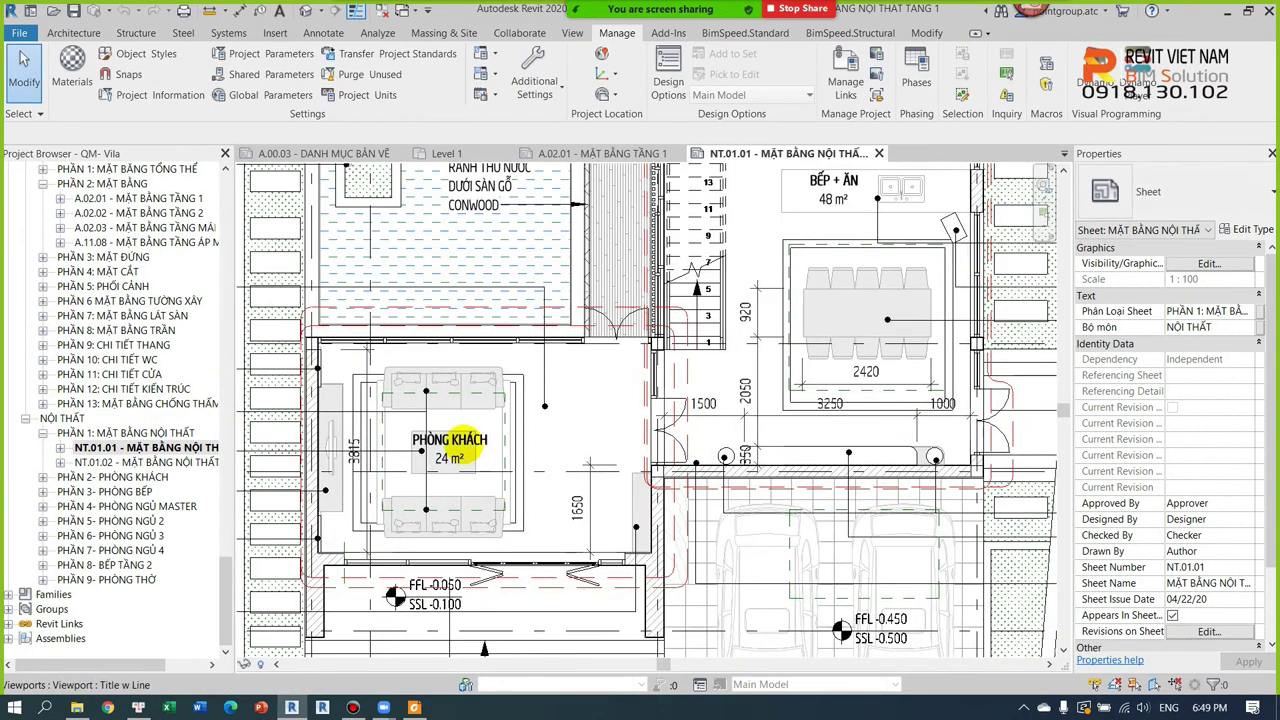
{"action": "scroll", "coordinate": [508, 410], "scroll_direction": "up", "scroll_amount": 3}
{"action": "scroll", "coordinate": [506, 380], "scroll_direction": "up", "scroll_amount": 1}
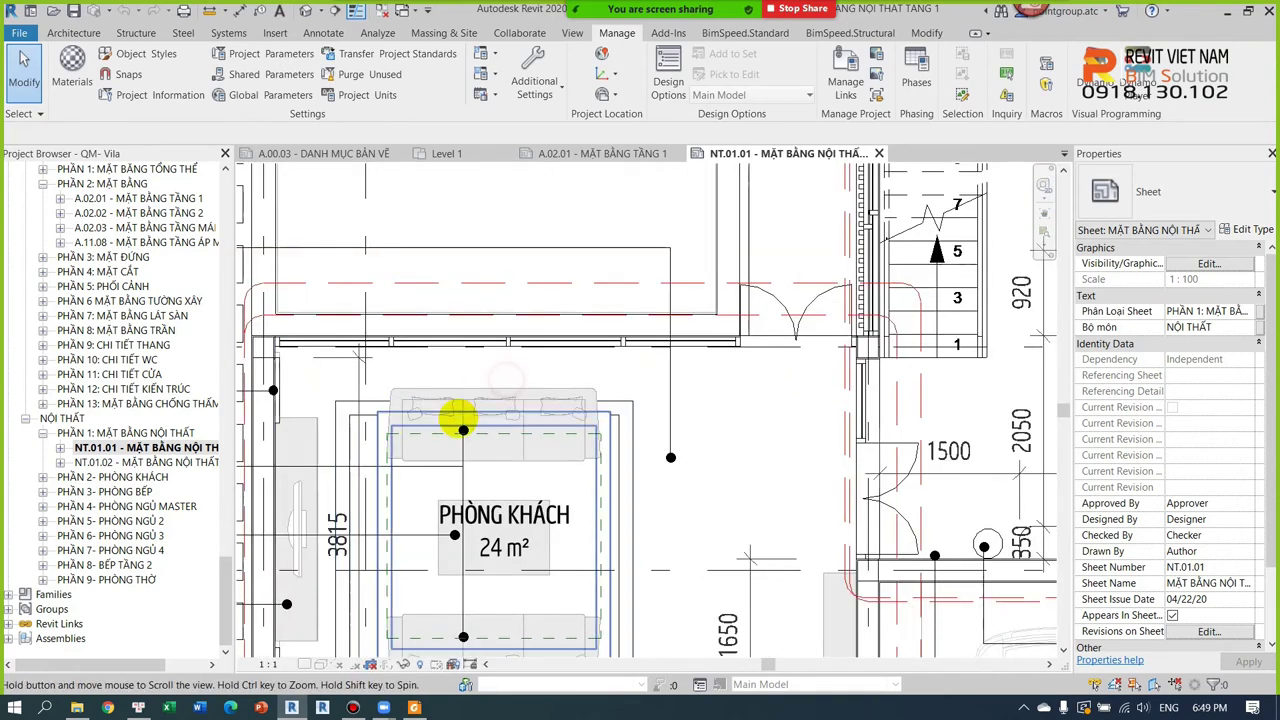
{"action": "middle_click_drag", "start_coordinate": [386, 420], "coordinate": [580, 400]}
{"action": "double_click", "coordinate": [600, 400]}
{"action": "left_click", "coordinate": [610, 392]}
{"action": "left_click", "coordinate": [610, 392]}
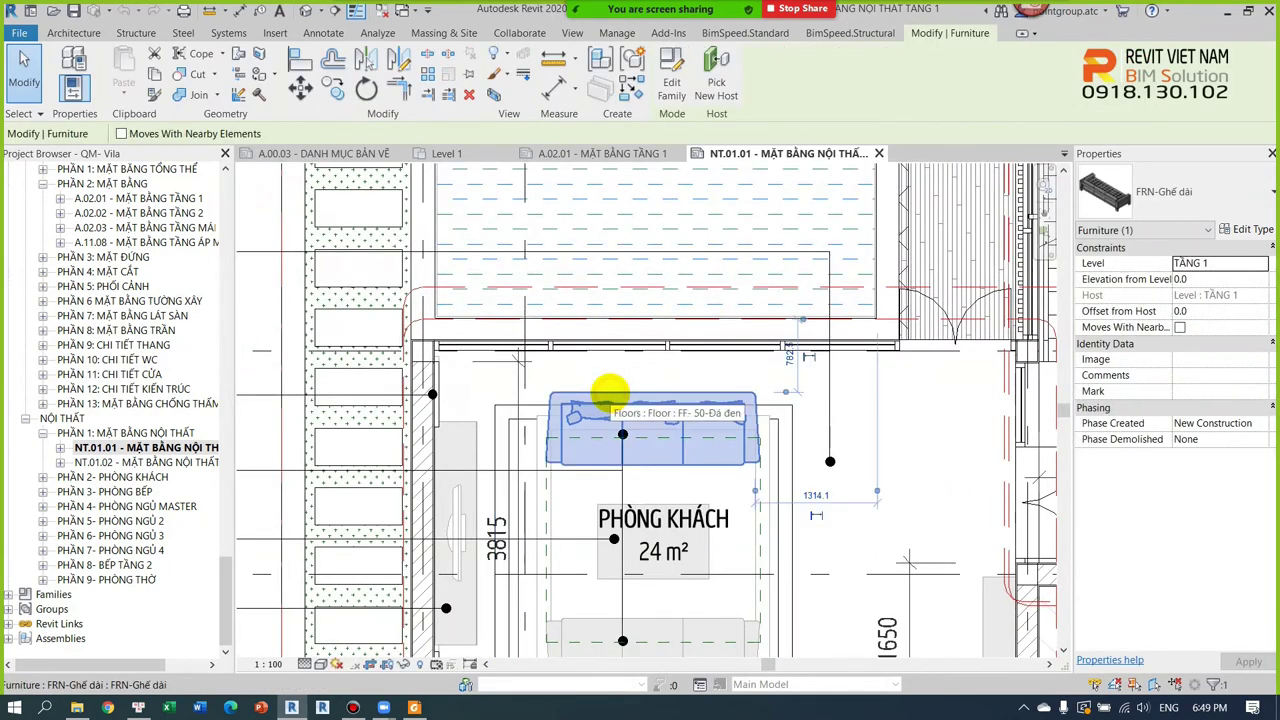
{"action": "scroll", "coordinate": [610, 392], "scroll_direction": "down", "scroll_amount": 1}
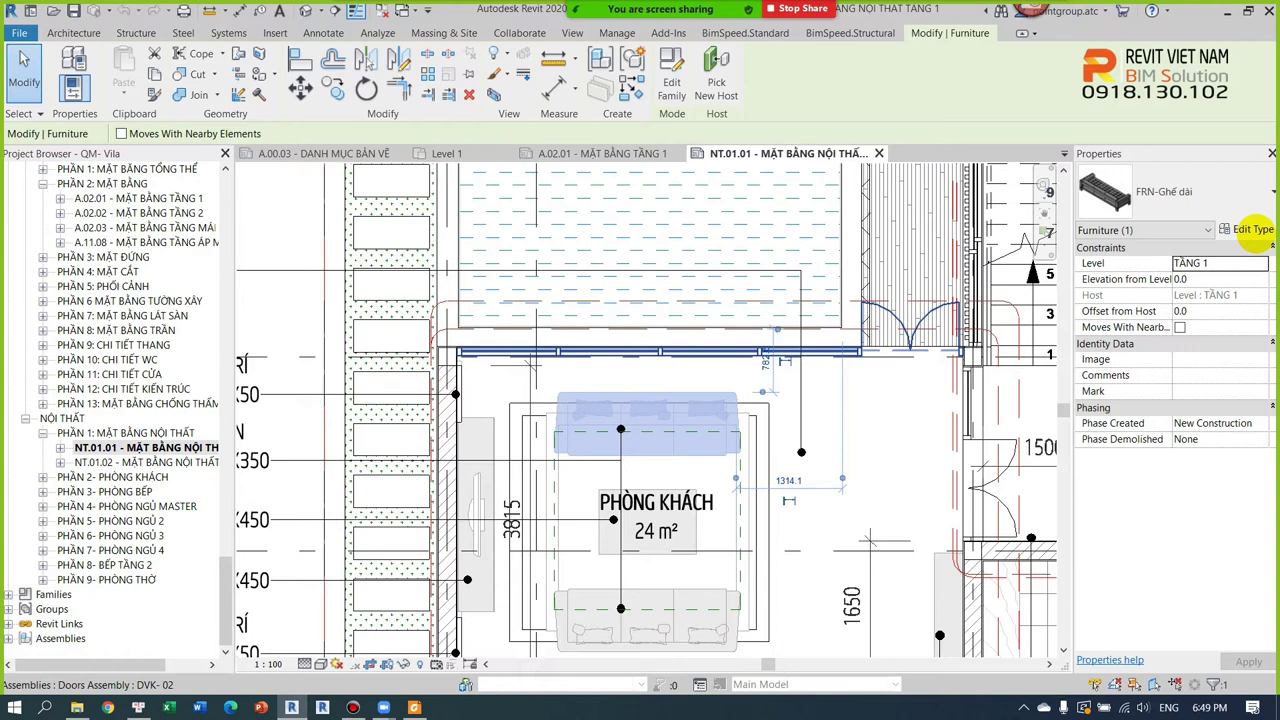
{"action": "left_click", "coordinate": [1256, 229]}
{"action": "left_click_drag", "start_coordinate": [788, 110], "coordinate": [1009, 67]}
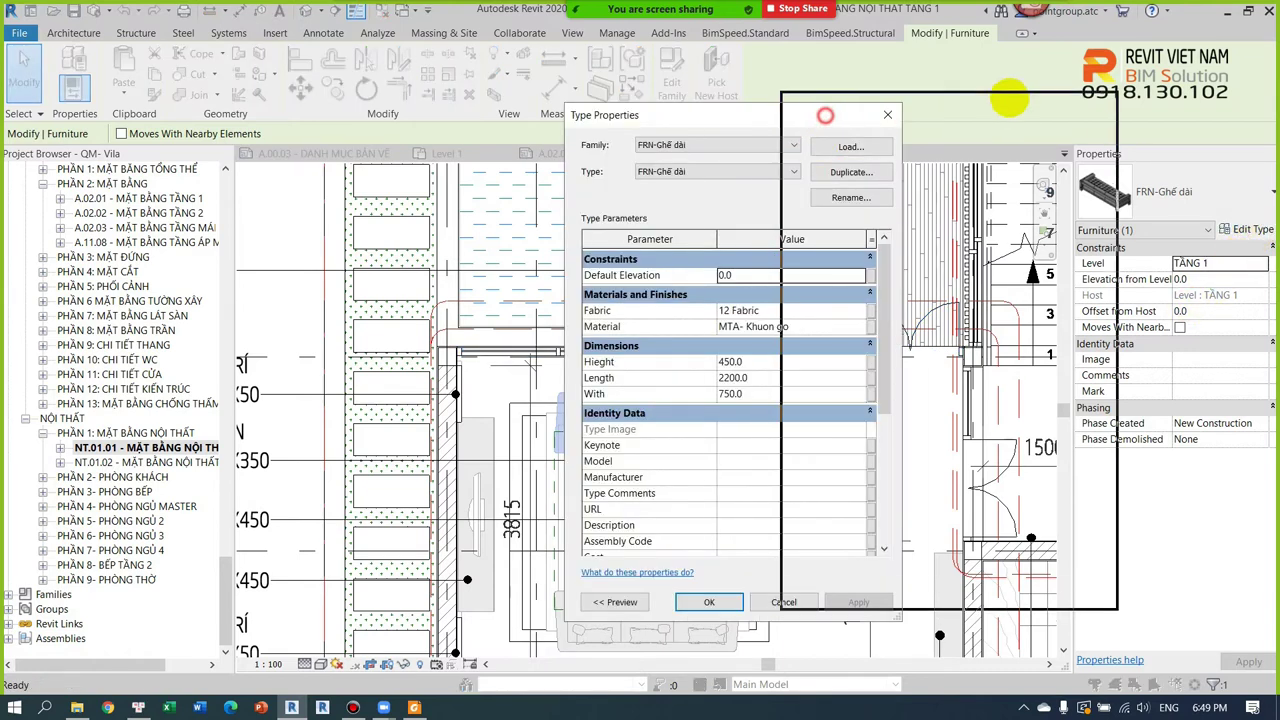
{"action": "left_click_drag", "start_coordinate": [900, 572], "coordinate": [903, 662]}
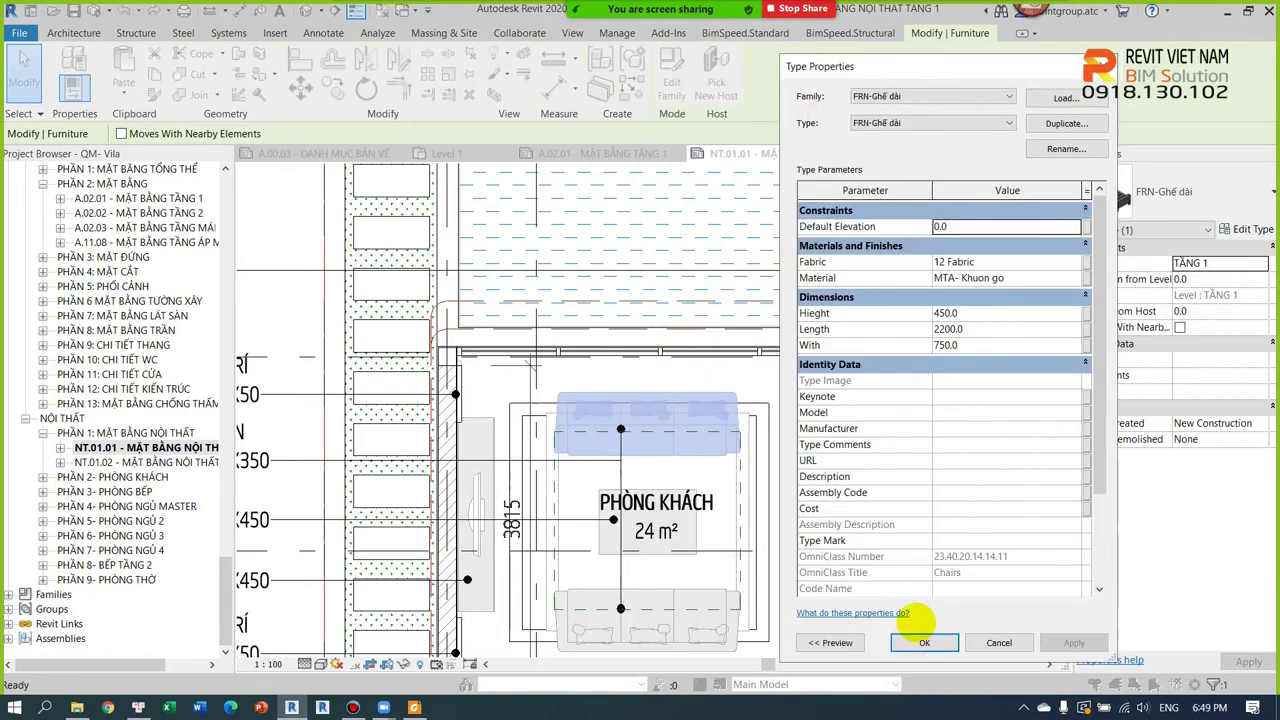
{"action": "scroll", "coordinate": [935, 435], "scroll_direction": "down", "scroll_amount": 3}
{"action": "scroll", "coordinate": [933, 420], "scroll_direction": "up", "scroll_amount": 3}
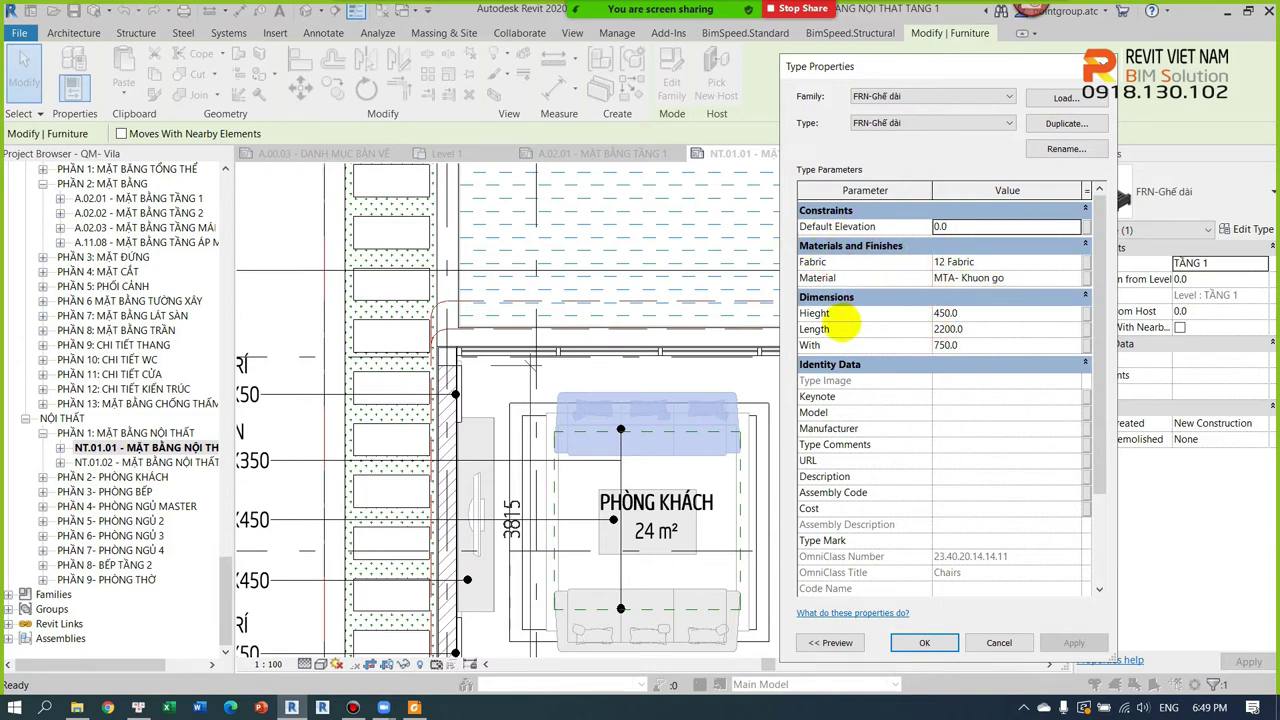
{"action": "scroll", "coordinate": [915, 410], "scroll_direction": "down", "scroll_amount": 1}
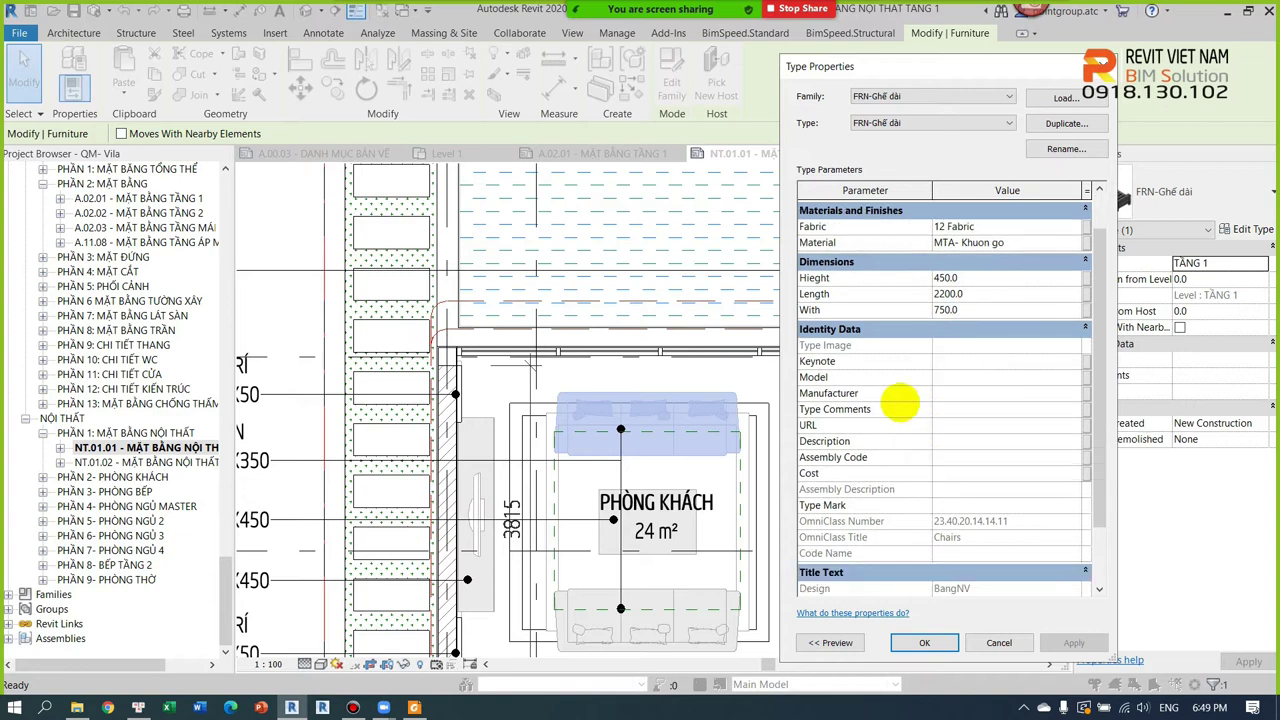
{"action": "left_click", "coordinate": [958, 471]}
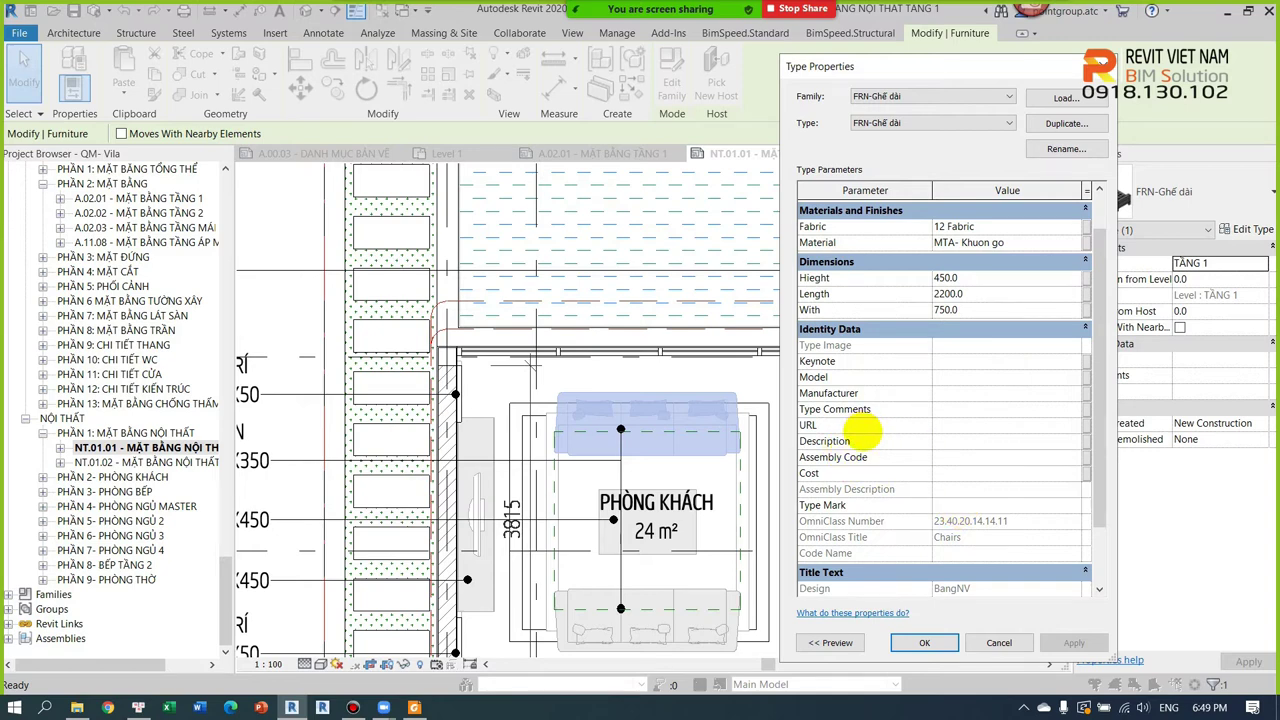
{"action": "scroll", "coordinate": [886, 440], "scroll_direction": "down", "scroll_amount": 1}
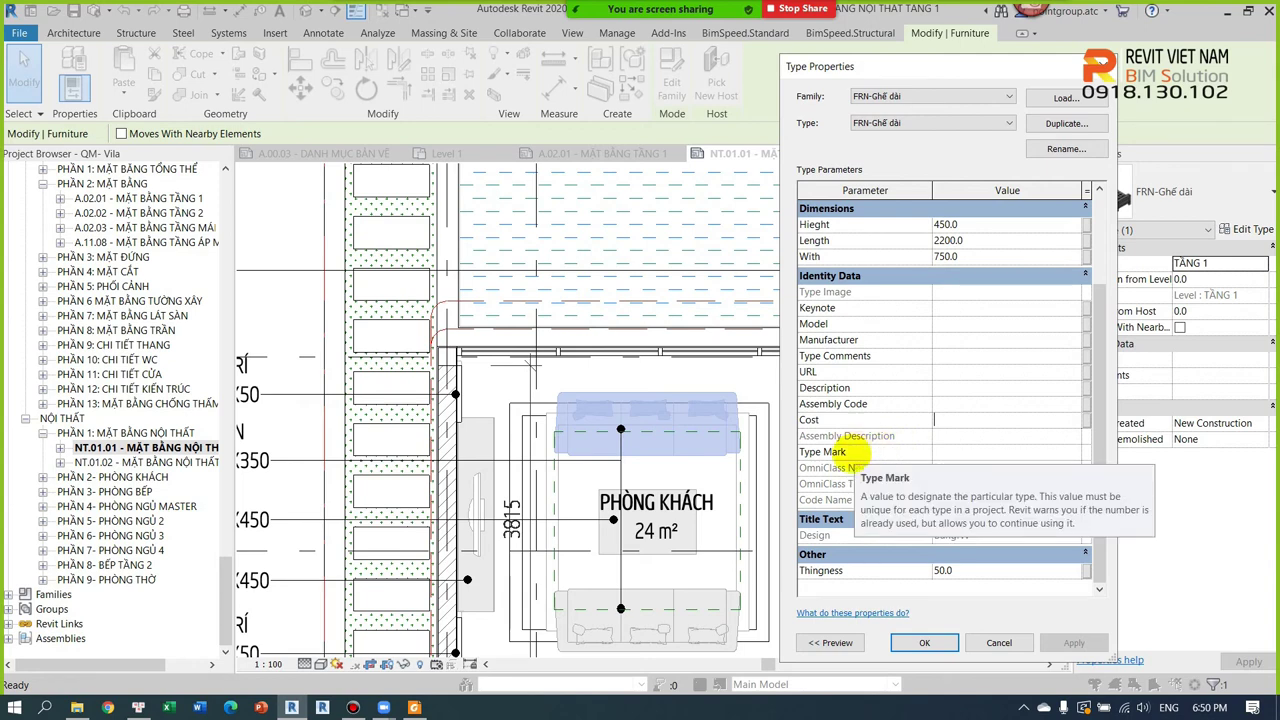
{"action": "left_click", "coordinate": [1092, 67]}
{"action": "left_click", "coordinate": [650, 445]}
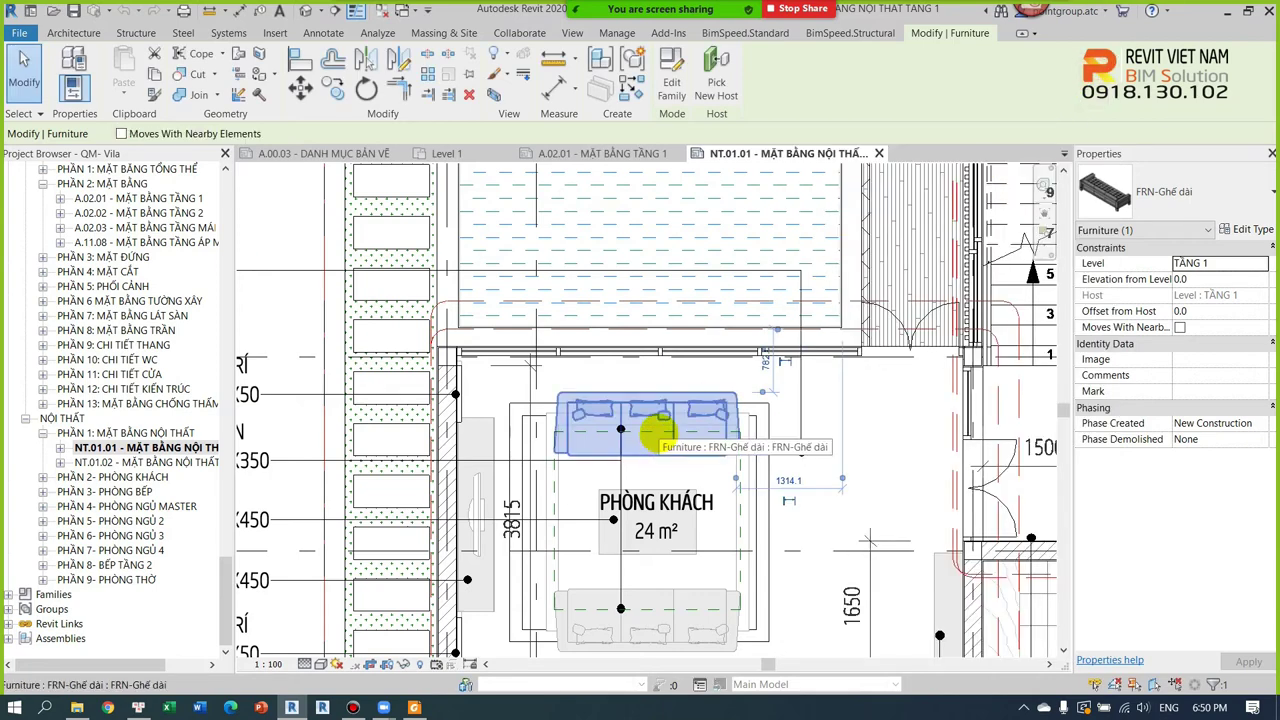
Step: Add a new project parameter 'Hang san xuat' as a Type parameter for Furniture
{"action": "key", "text": "Escape"}
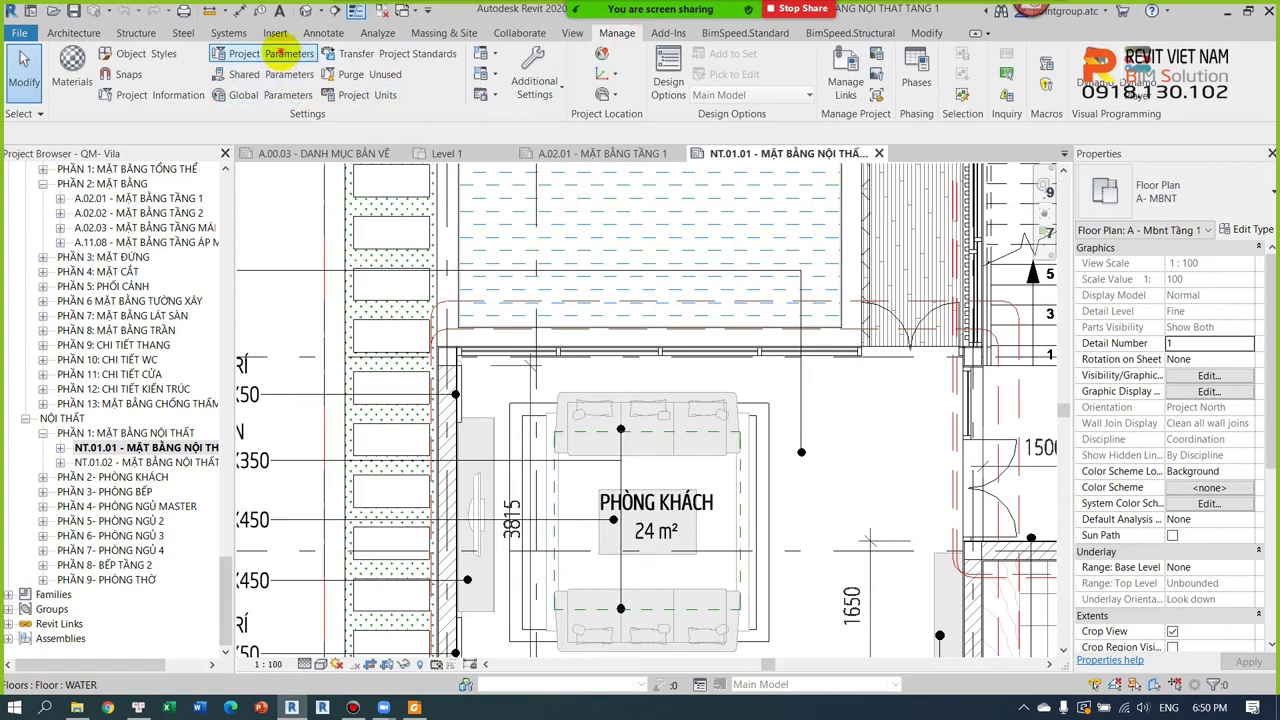
{"action": "left_click", "coordinate": [286, 53]}
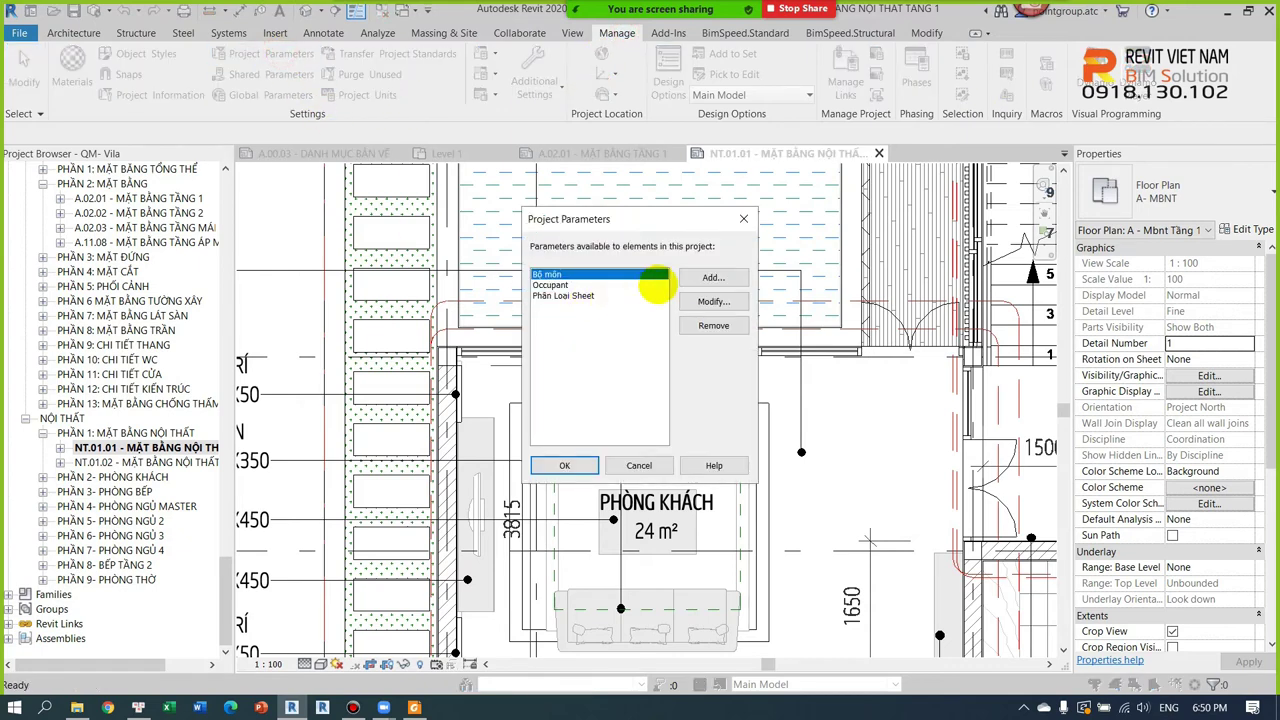
{"action": "left_click", "coordinate": [704, 278]}
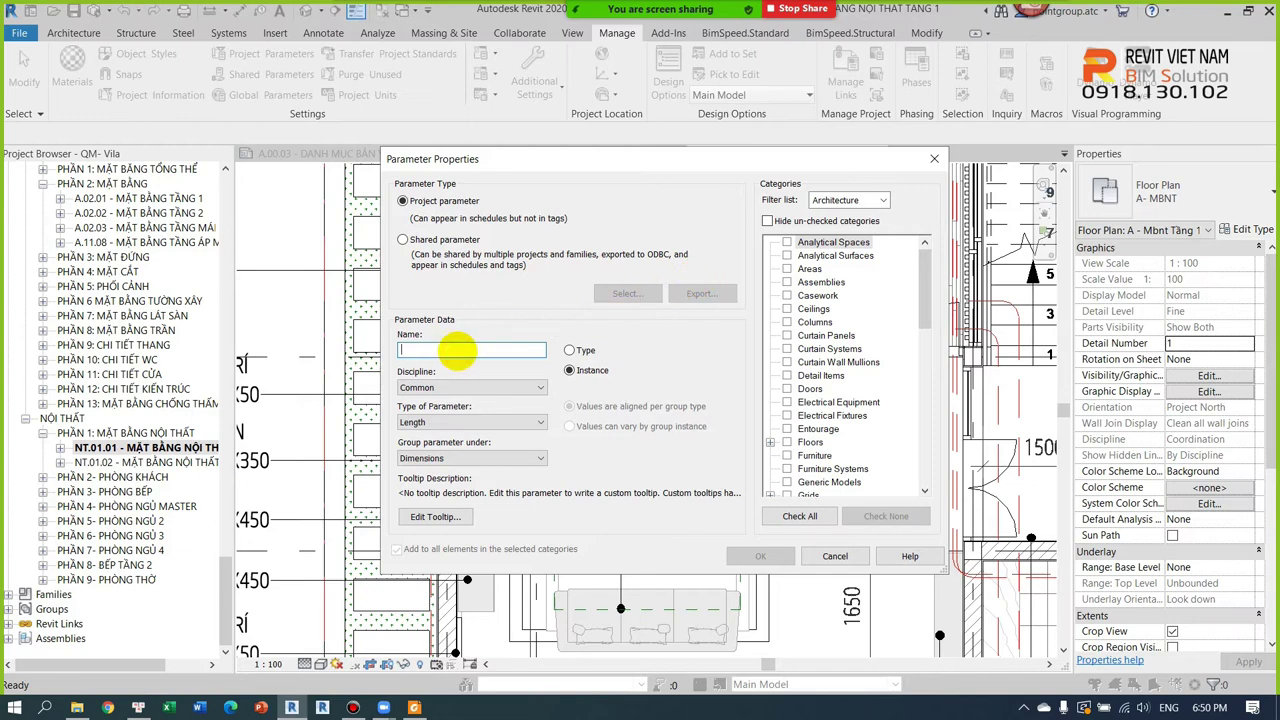
{"action": "type", "text": "h"}
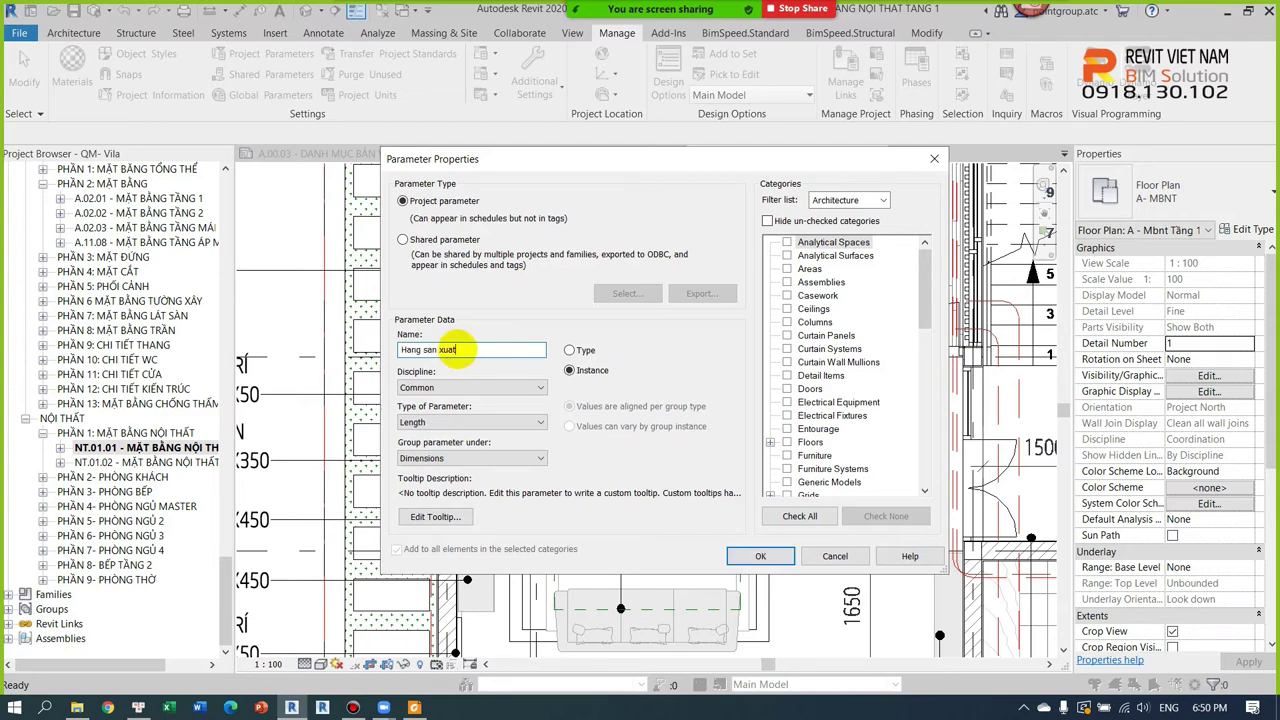
{"action": "left_click", "coordinate": [571, 350]}
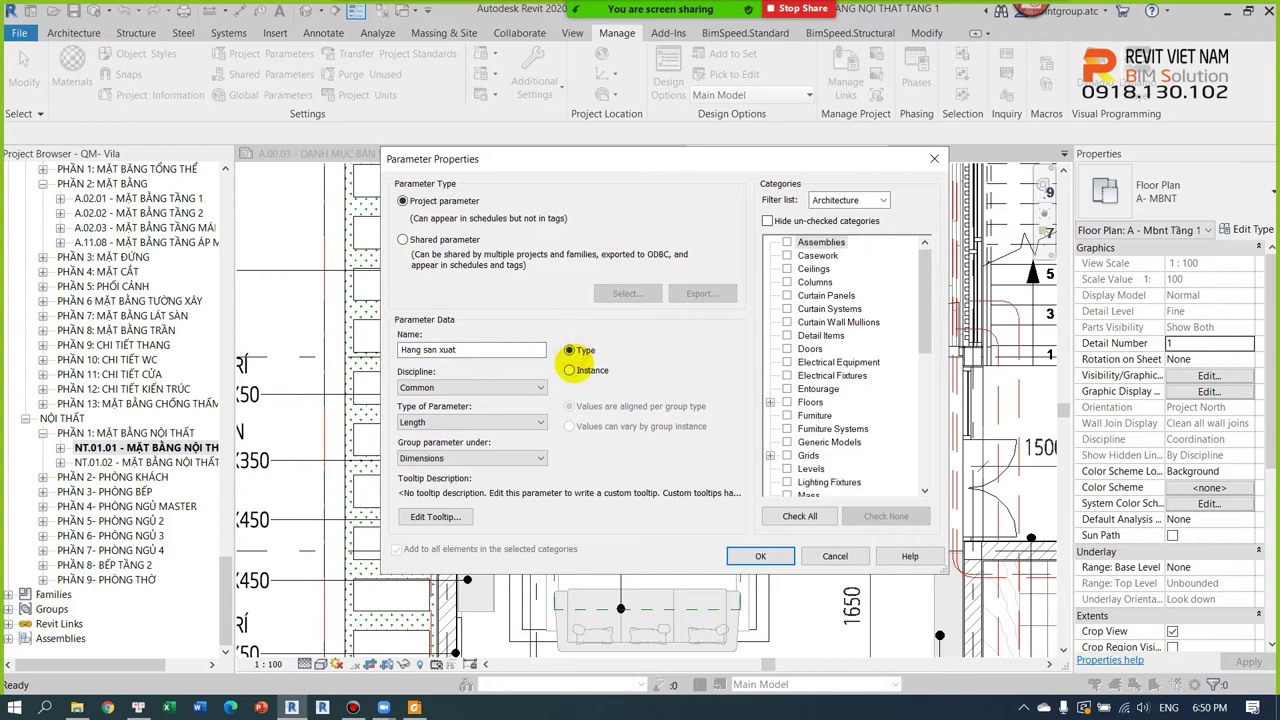
{"action": "scroll", "coordinate": [830, 385], "scroll_direction": "down", "scroll_amount": 1}
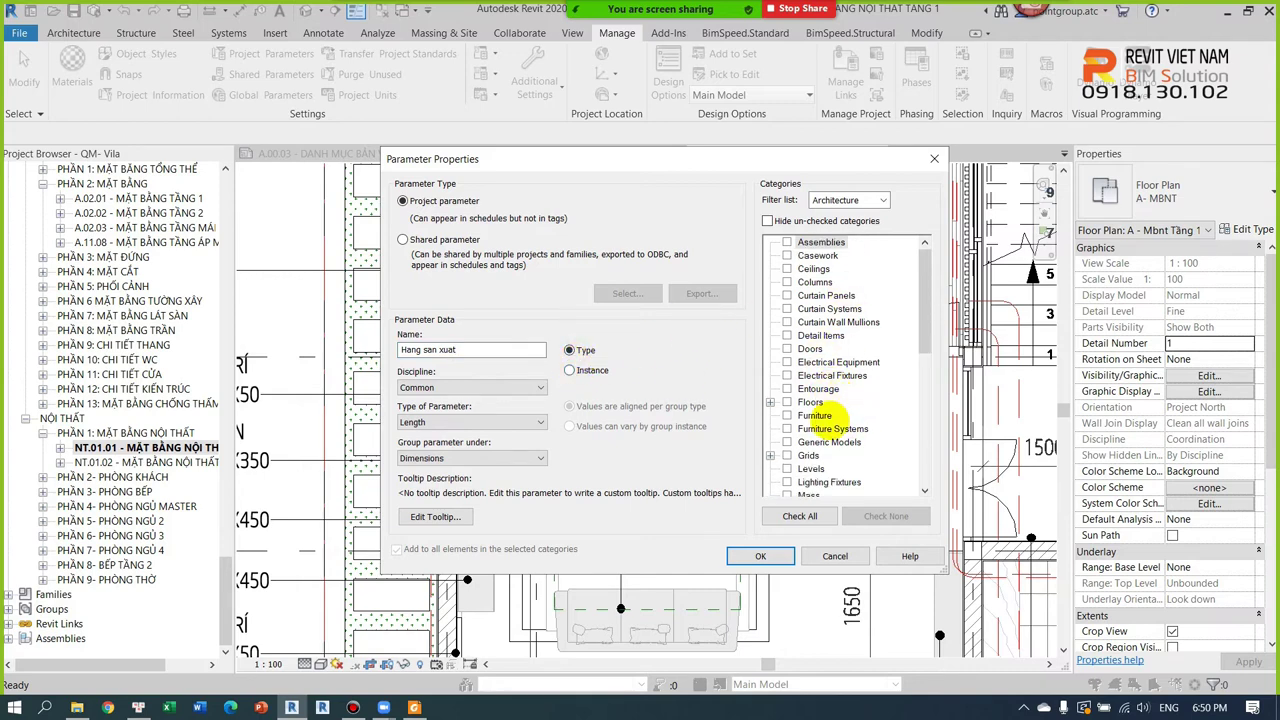
{"action": "left_click", "coordinate": [787, 415]}
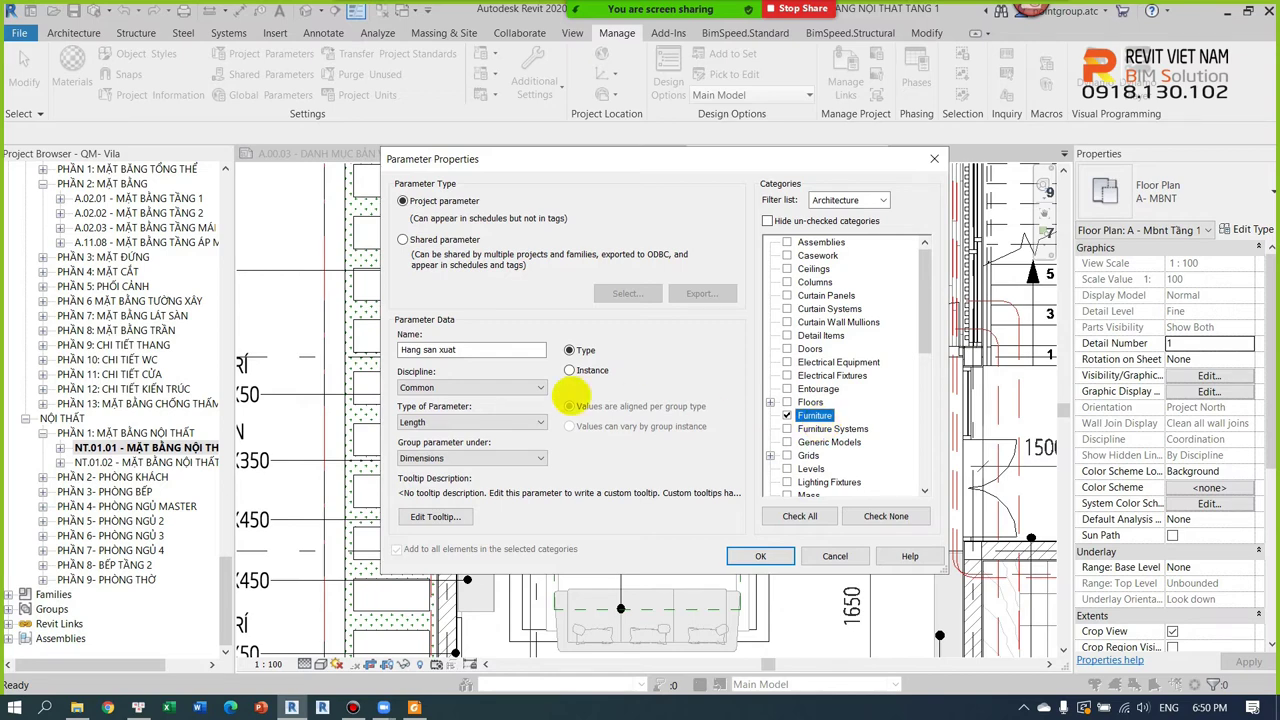
Step: Make Hang san xuat a Common Text parameter grouped under Identity Data, and confirm
{"action": "left_click", "coordinate": [468, 352]}
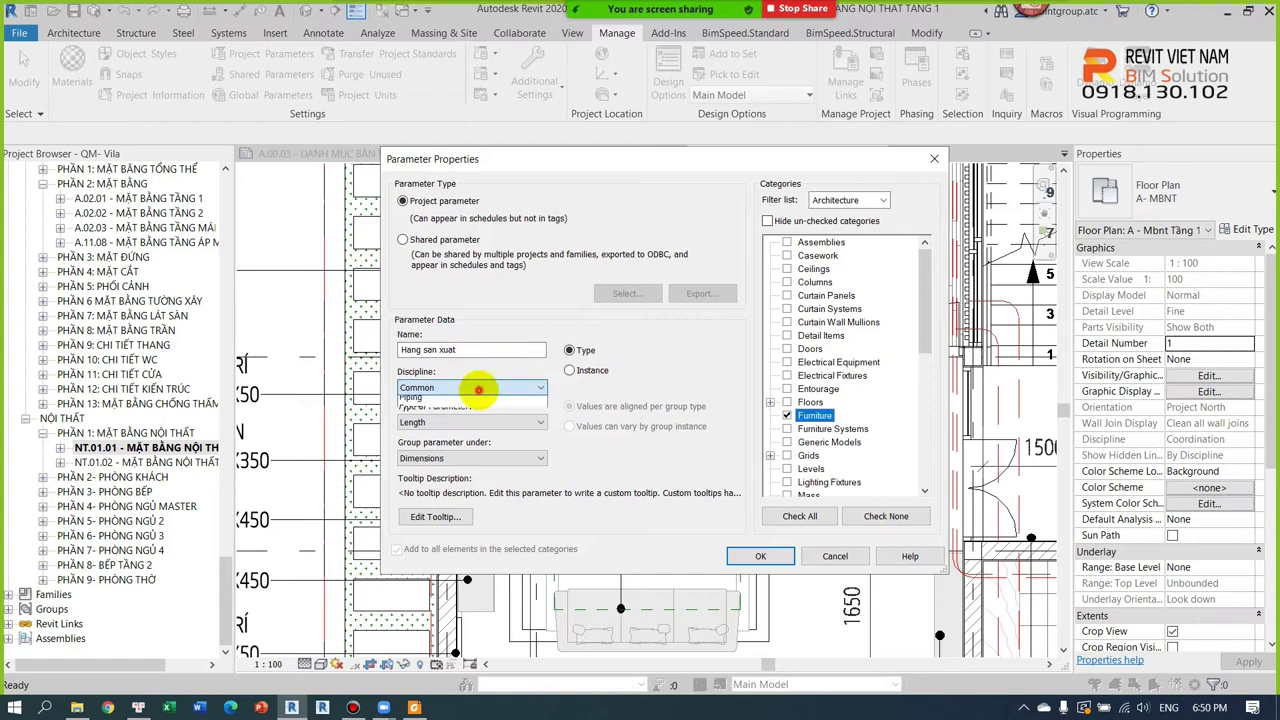
{"action": "left_click", "coordinate": [478, 388]}
{"action": "left_click", "coordinate": [478, 388]}
{"action": "left_click", "coordinate": [478, 422]}
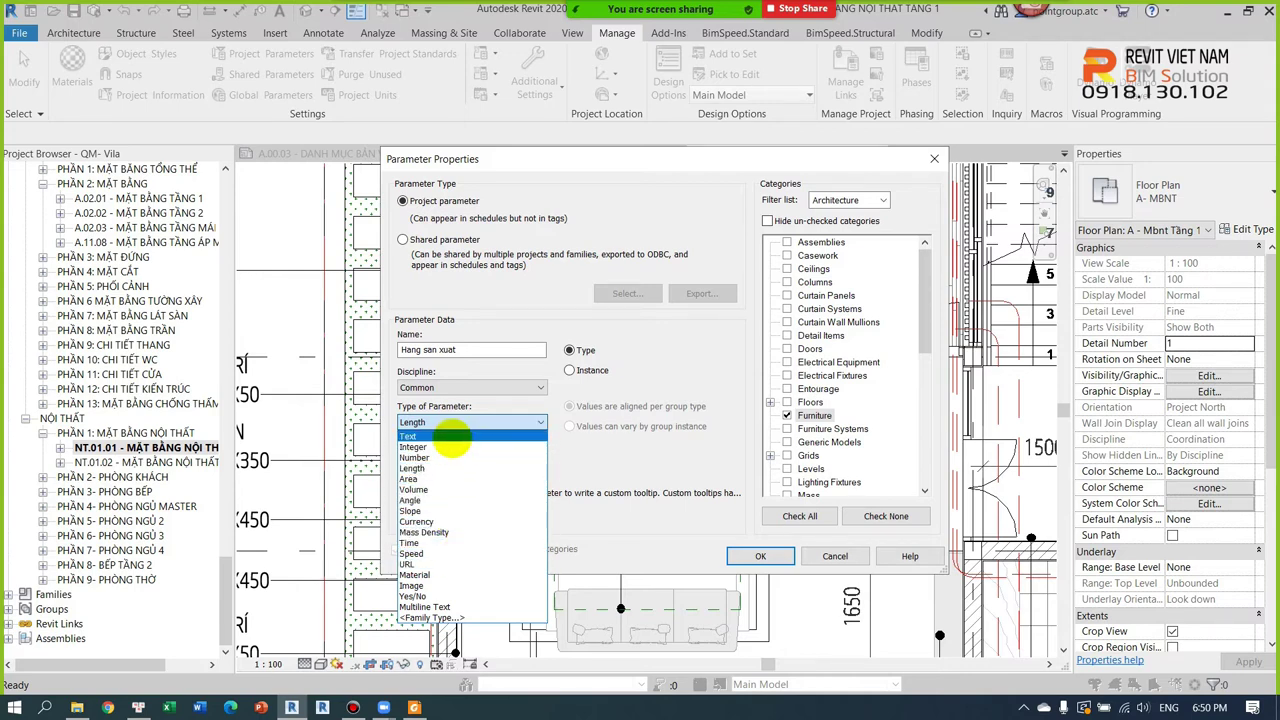
{"action": "left_click", "coordinate": [455, 437]}
{"action": "left_click", "coordinate": [480, 458]}
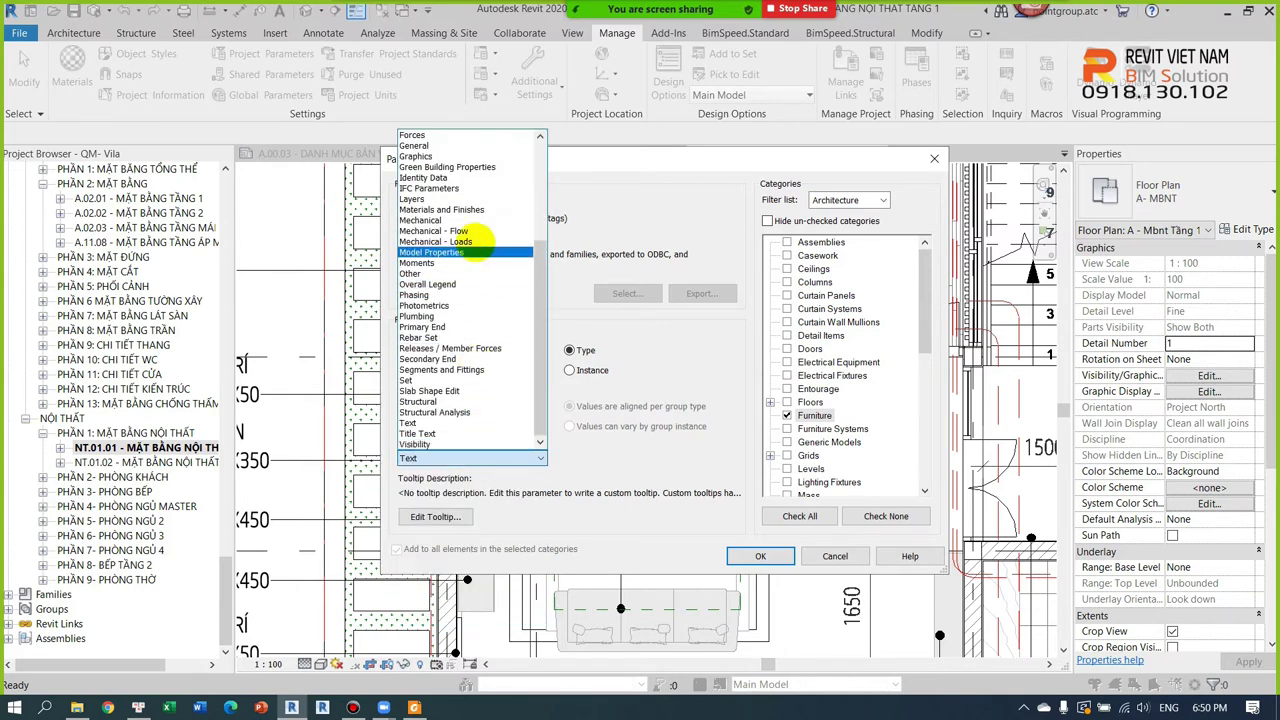
{"action": "left_click", "coordinate": [450, 177]}
{"action": "left_click", "coordinate": [415, 422]}
{"action": "left_click", "coordinate": [415, 457]}
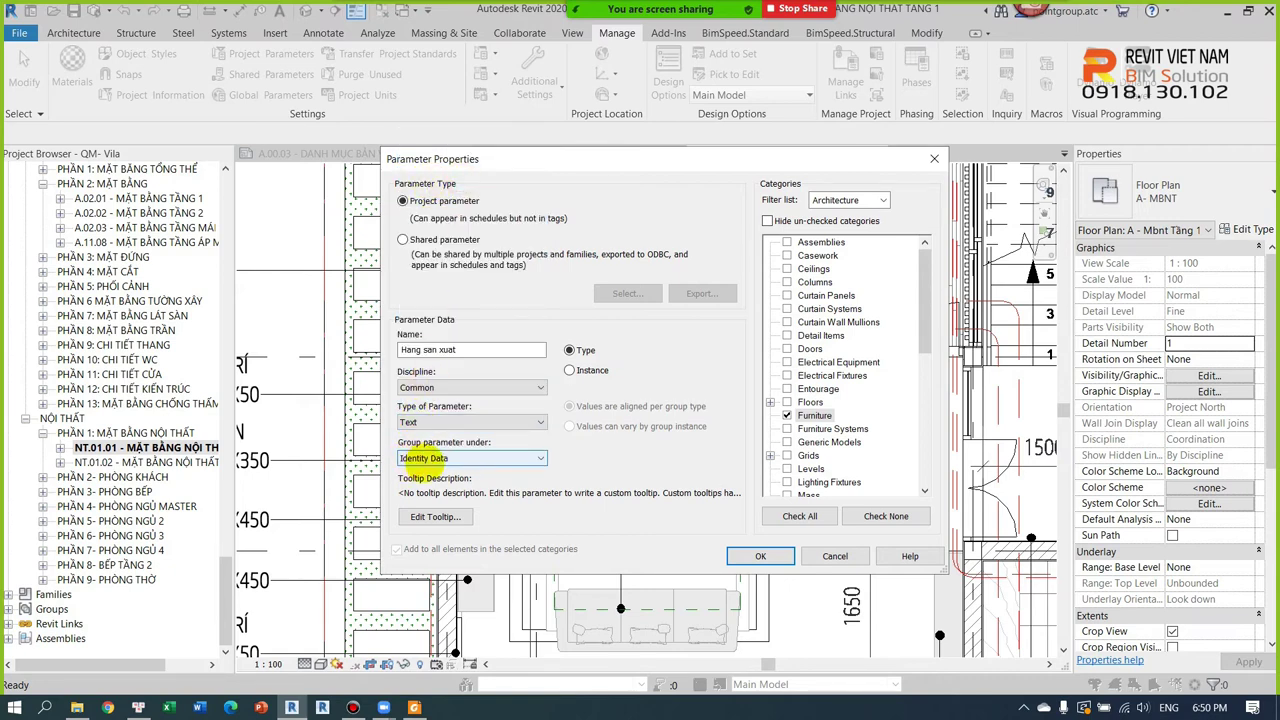
{"action": "left_click", "coordinate": [760, 556]}
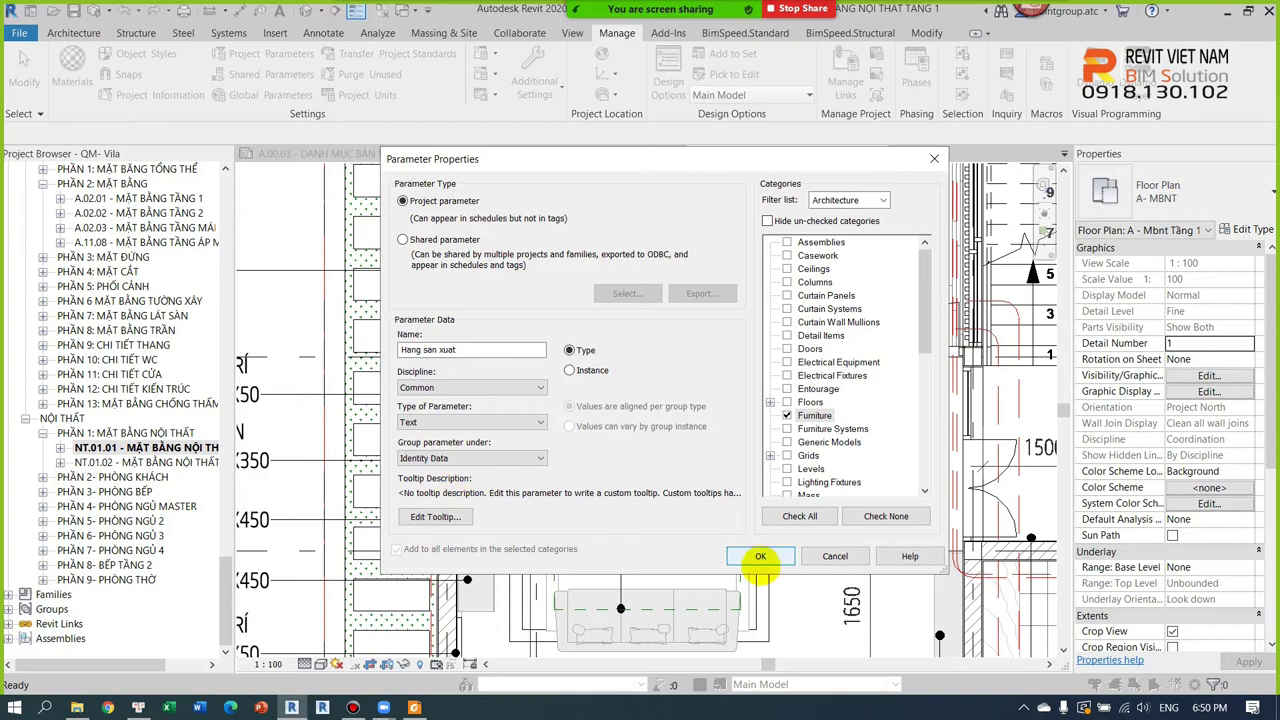
{"action": "left_click", "coordinate": [638, 465]}
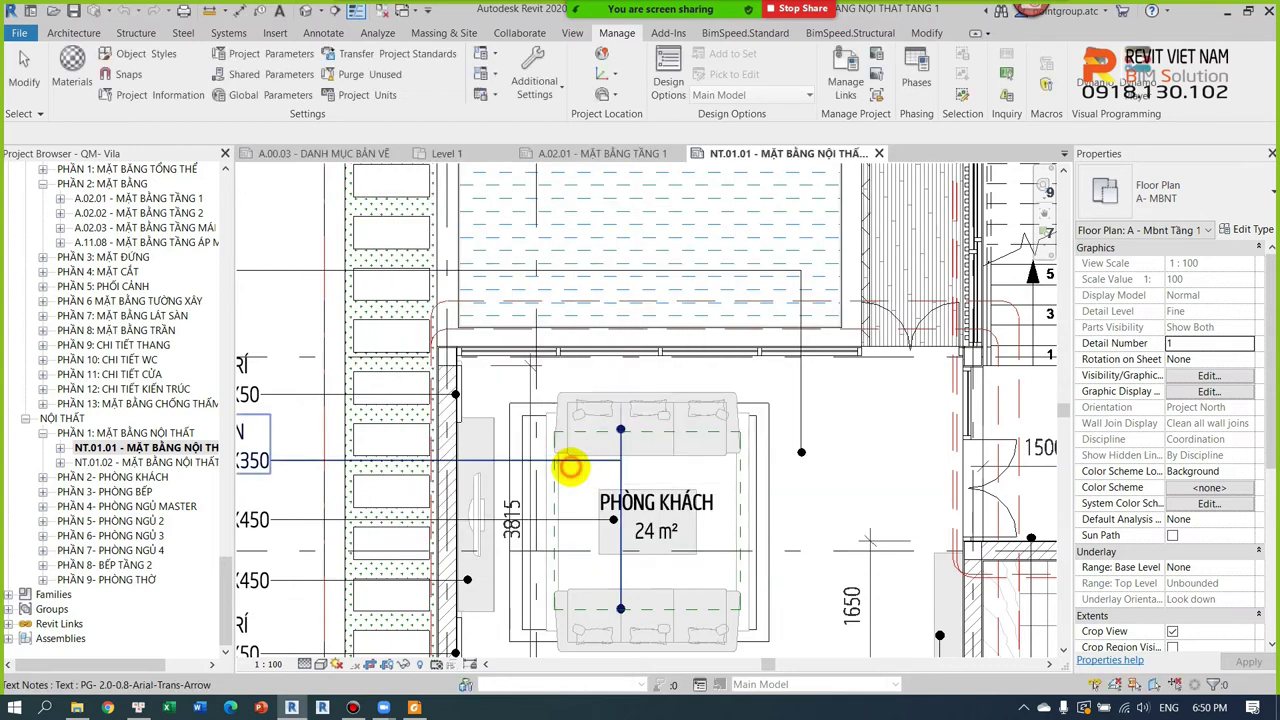
Step: Select the living-room sofa and set its type's Hang san xuat to 'Nha san xuat A'
{"action": "left_click", "coordinate": [697, 408]}
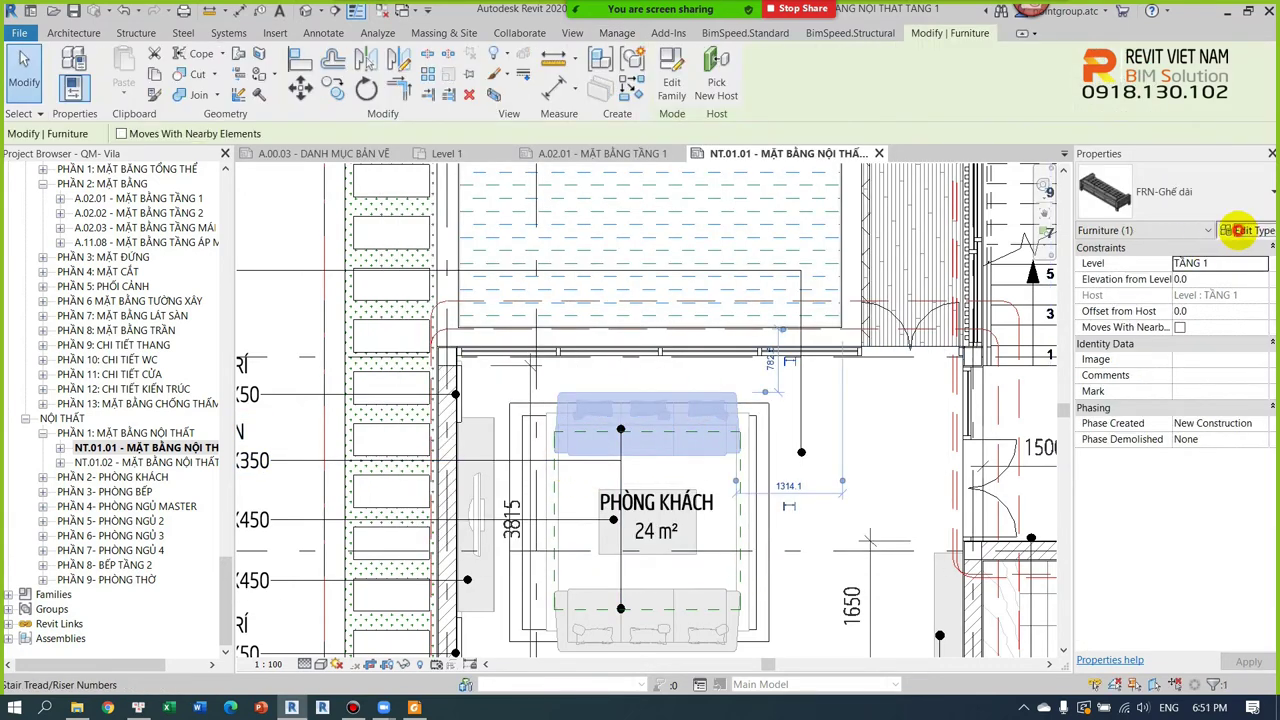
{"action": "left_click", "coordinate": [1246, 229]}
{"action": "scroll", "coordinate": [979, 448], "scroll_direction": "down", "scroll_amount": 3}
{"action": "left_click", "coordinate": [965, 486]}
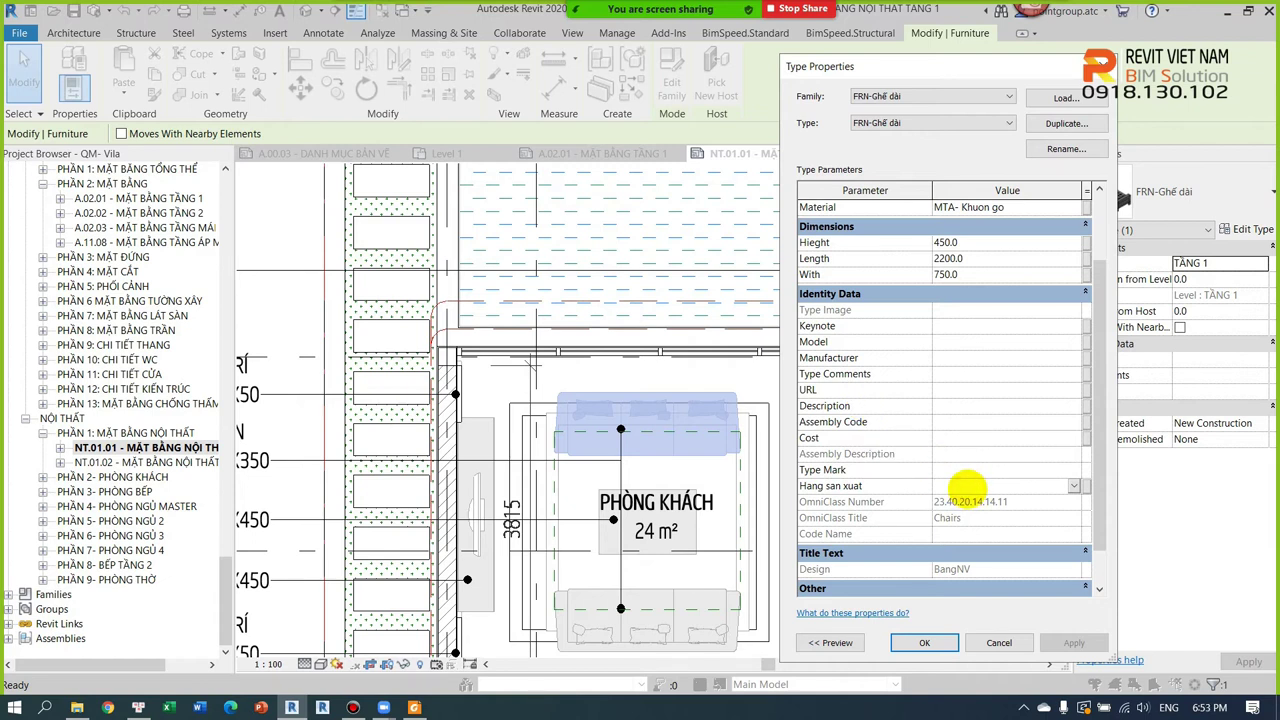
{"action": "key", "text": "Return"}
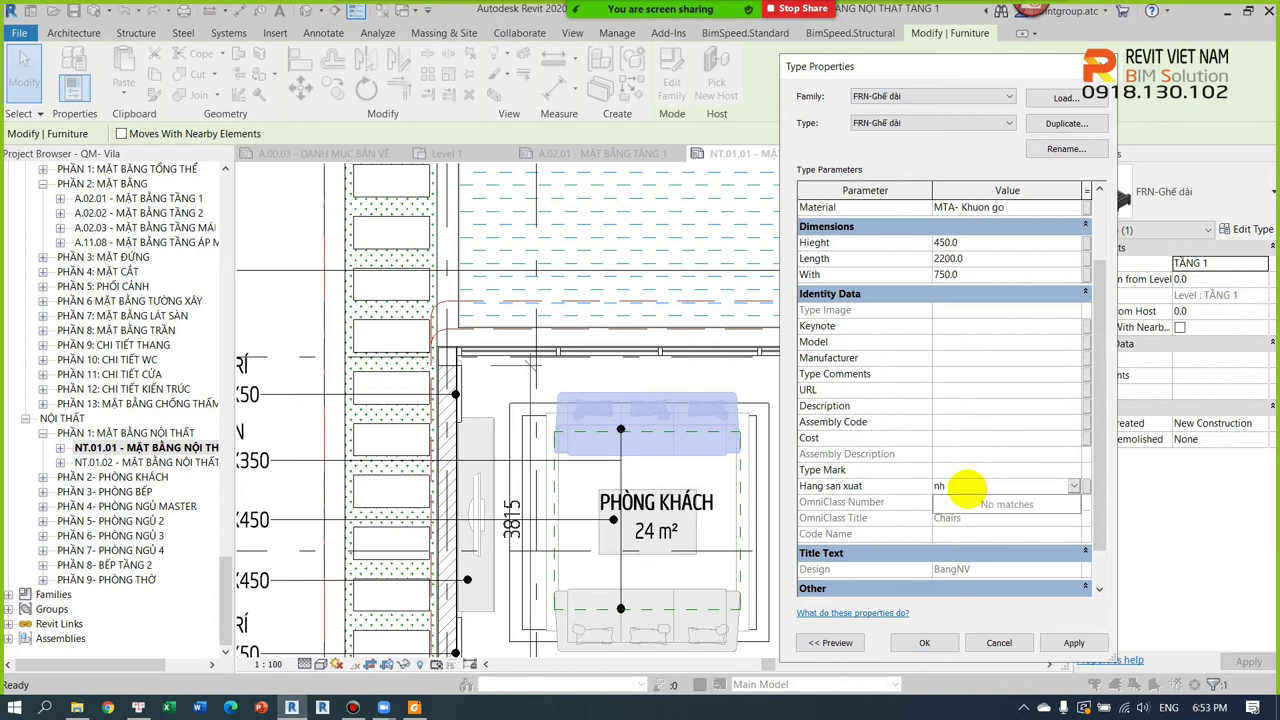
{"action": "type", "text": "nh"}
{"action": "key", "text": "BackSpace"}
{"action": "type", "text": "Nhaf"}
{"action": "key", "text": "BackSpace"}
{"action": "type", "text": "xuat A"}
Step: Set the sofa type's Cost to 15000000 and apply the type changes
{"action": "left_click", "coordinate": [995, 442]}
{"action": "type", "text": "15000000"}
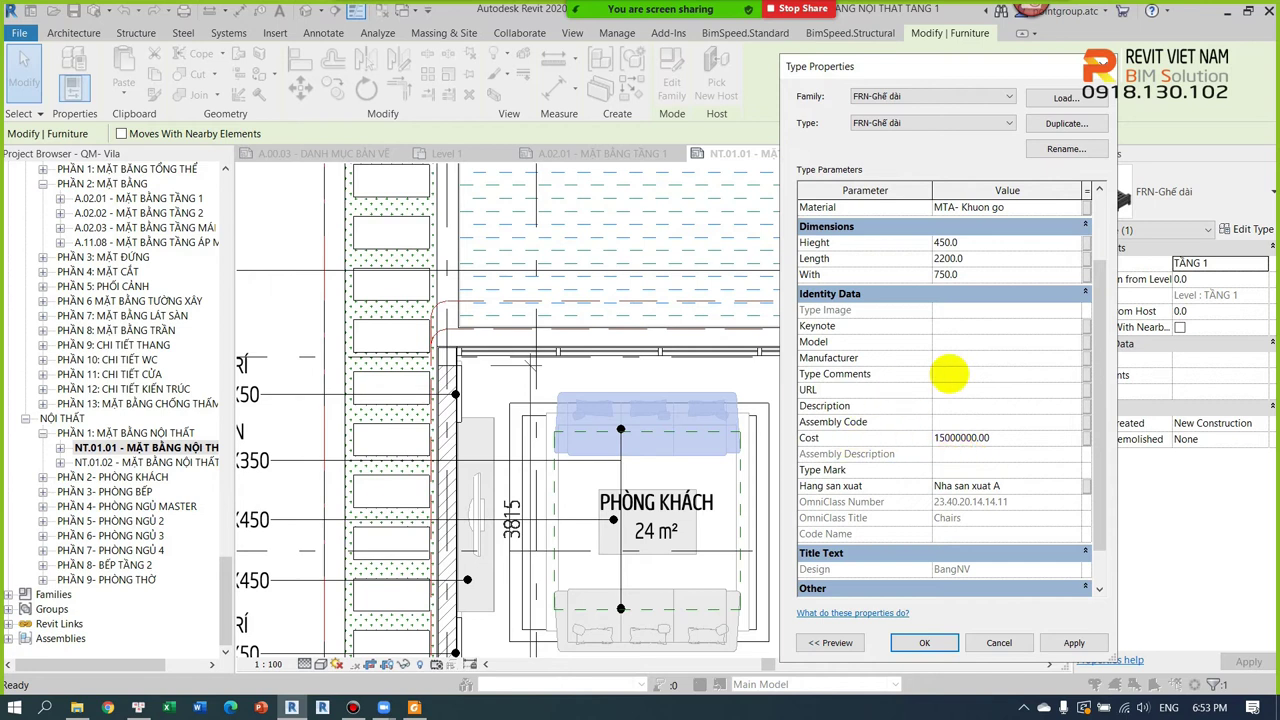
{"action": "left_click", "coordinate": [965, 421]}
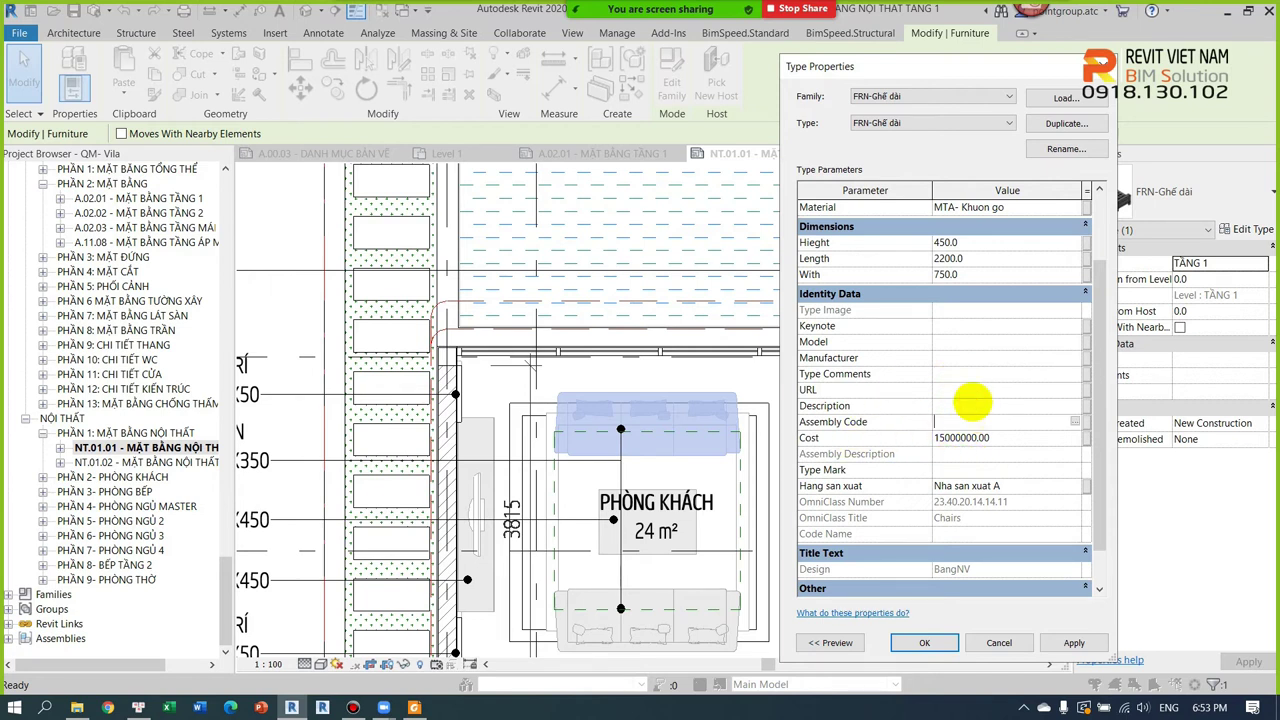
{"action": "left_click", "coordinate": [924, 643]}
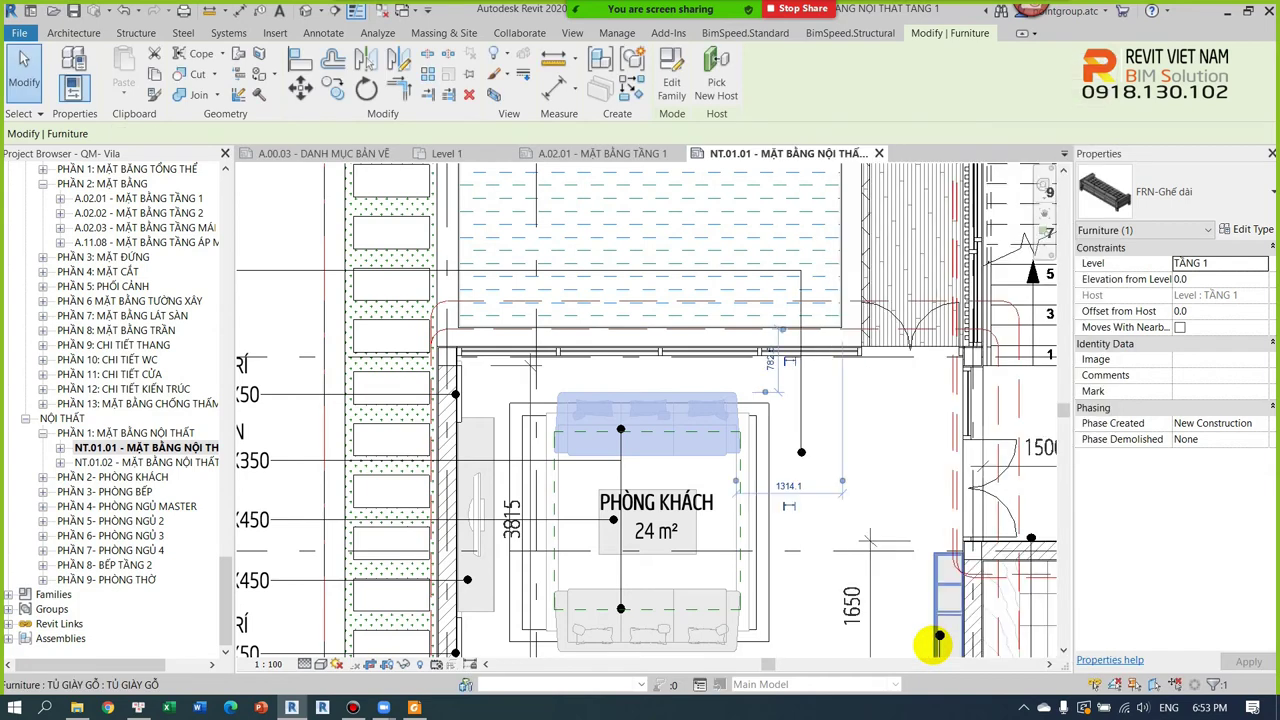
Step: Clear the sofa selection and close the inactive view tabs
{"action": "left_click", "coordinate": [866, 457]}
{"action": "key", "text": "Escape"}
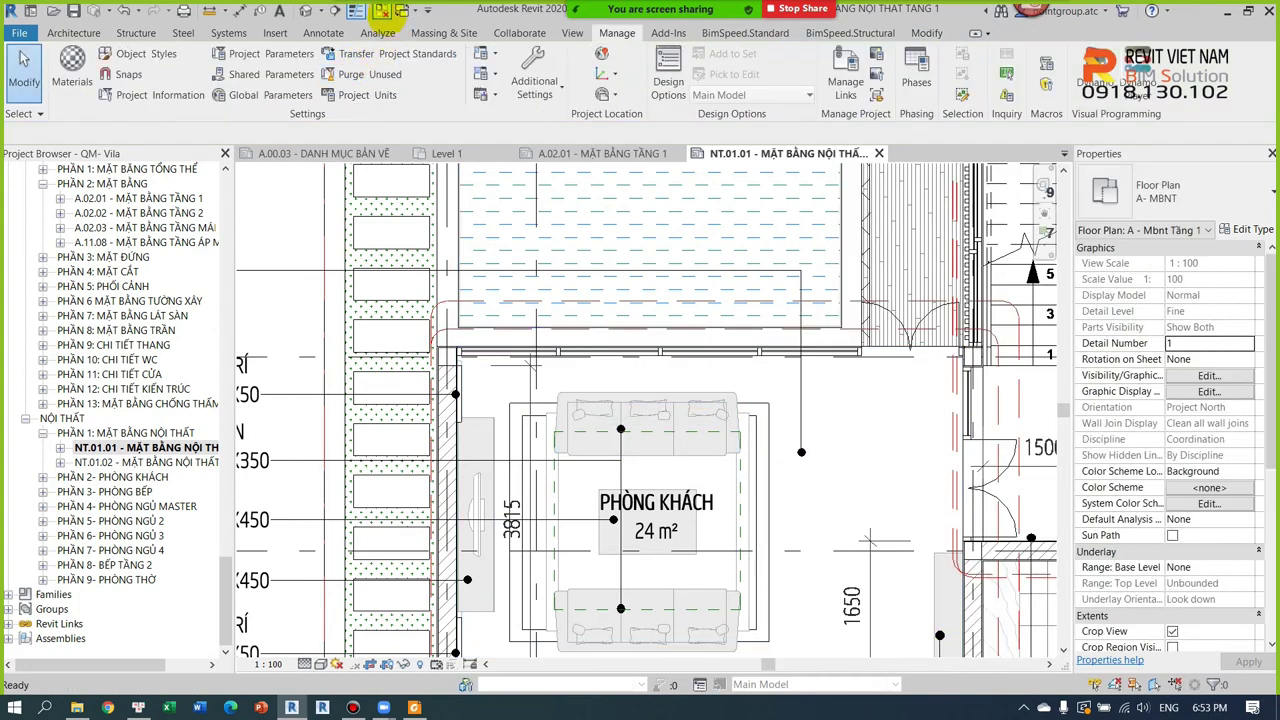
{"action": "left_click", "coordinate": [382, 12]}
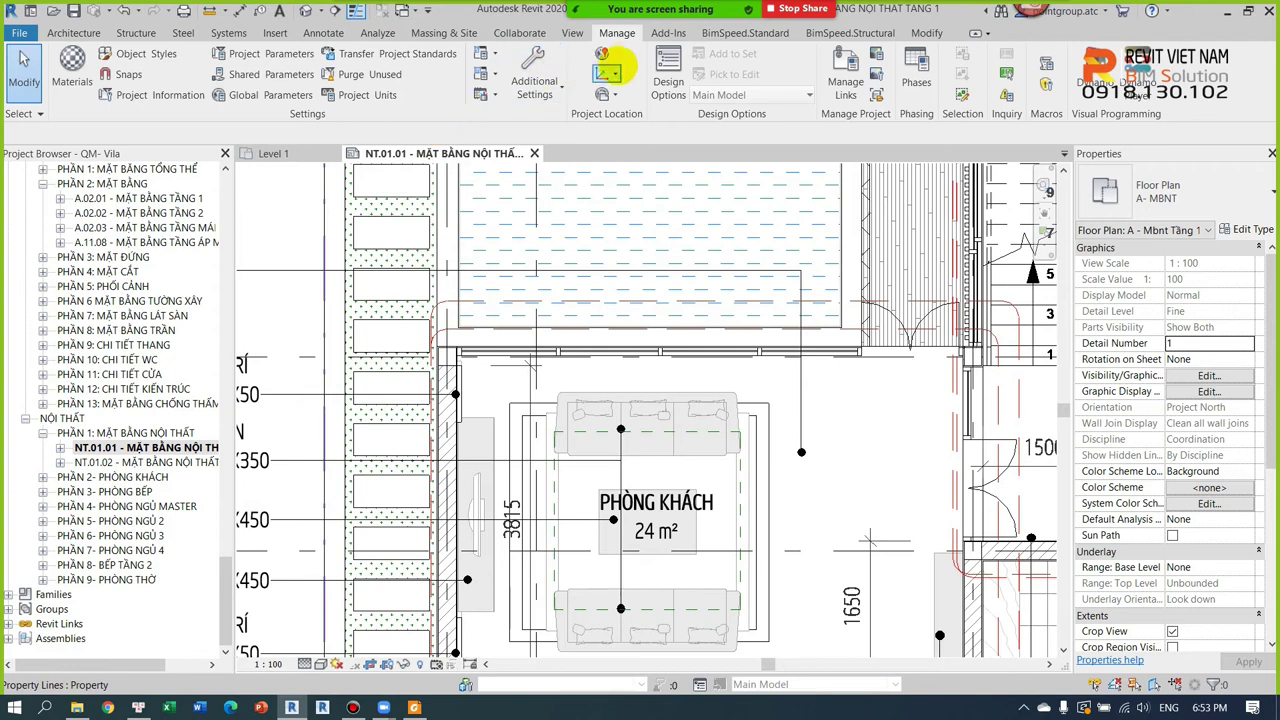
Step: Create a new schedule with the Furniture category
{"action": "left_click", "coordinate": [574, 33]}
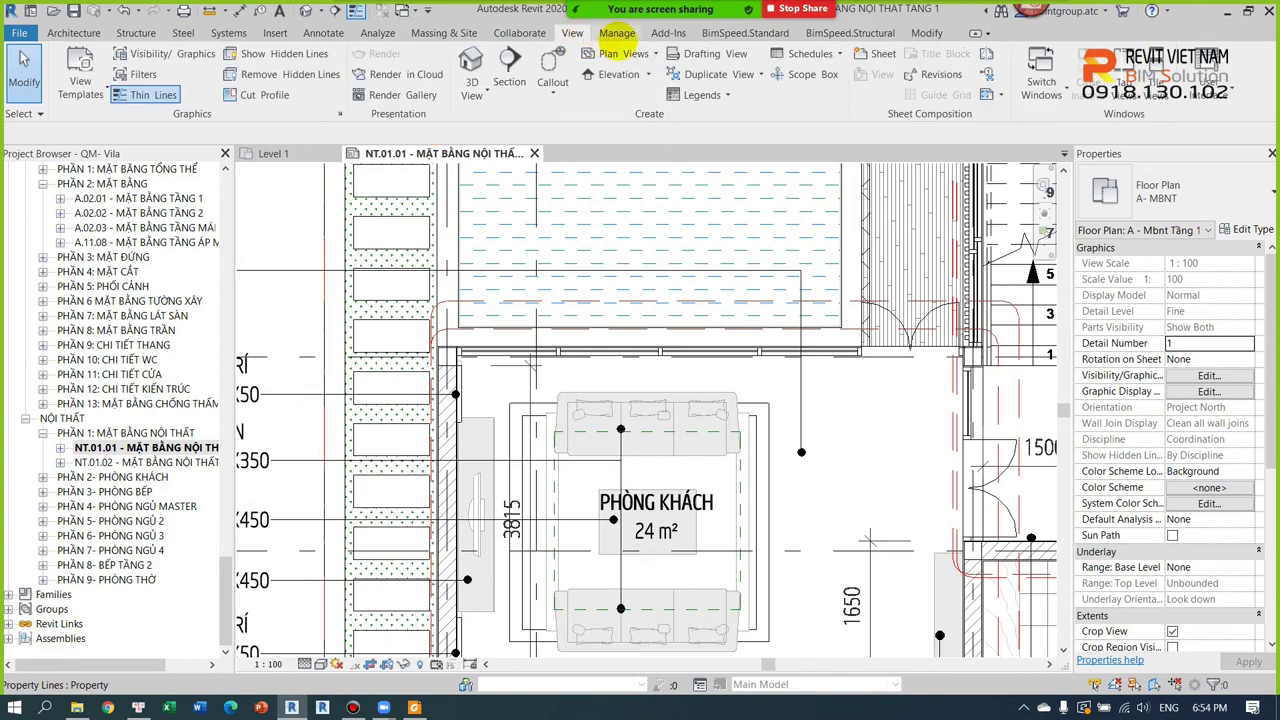
{"action": "left_click", "coordinate": [825, 53]}
{"action": "left_click", "coordinate": [823, 80]}
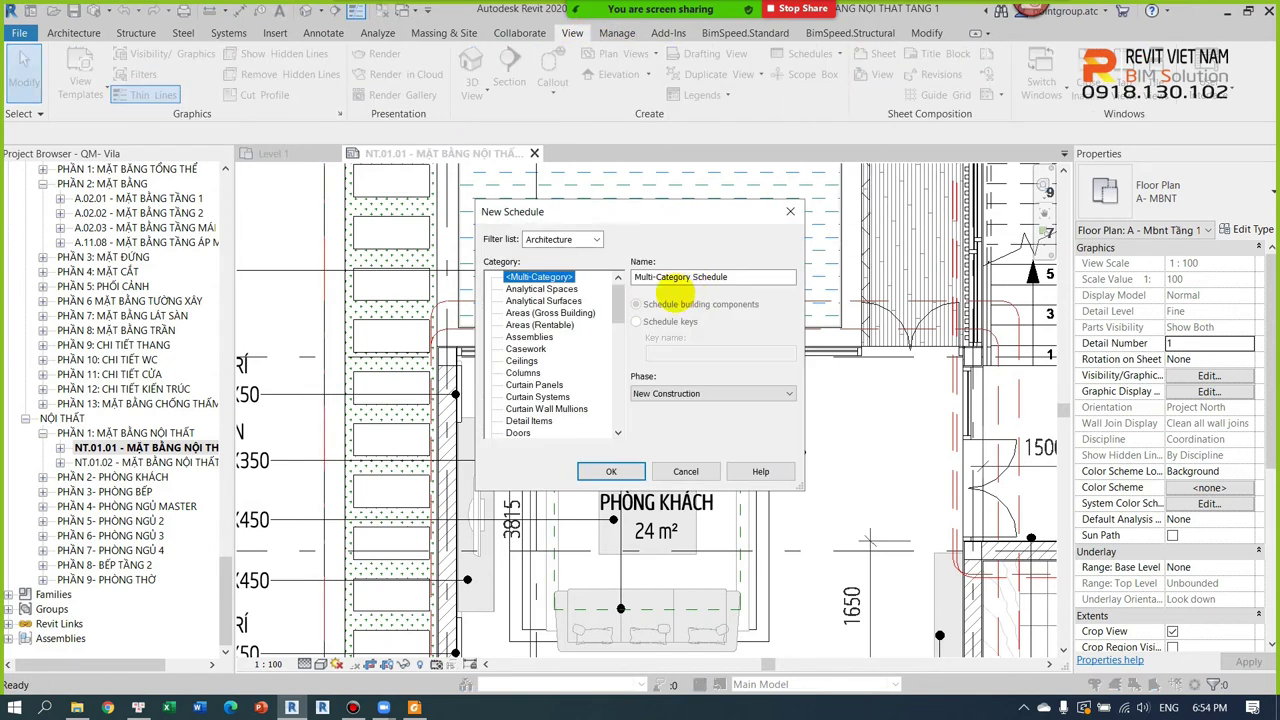
{"action": "left_click_drag", "start_coordinate": [617, 300], "coordinate": [617, 424]}
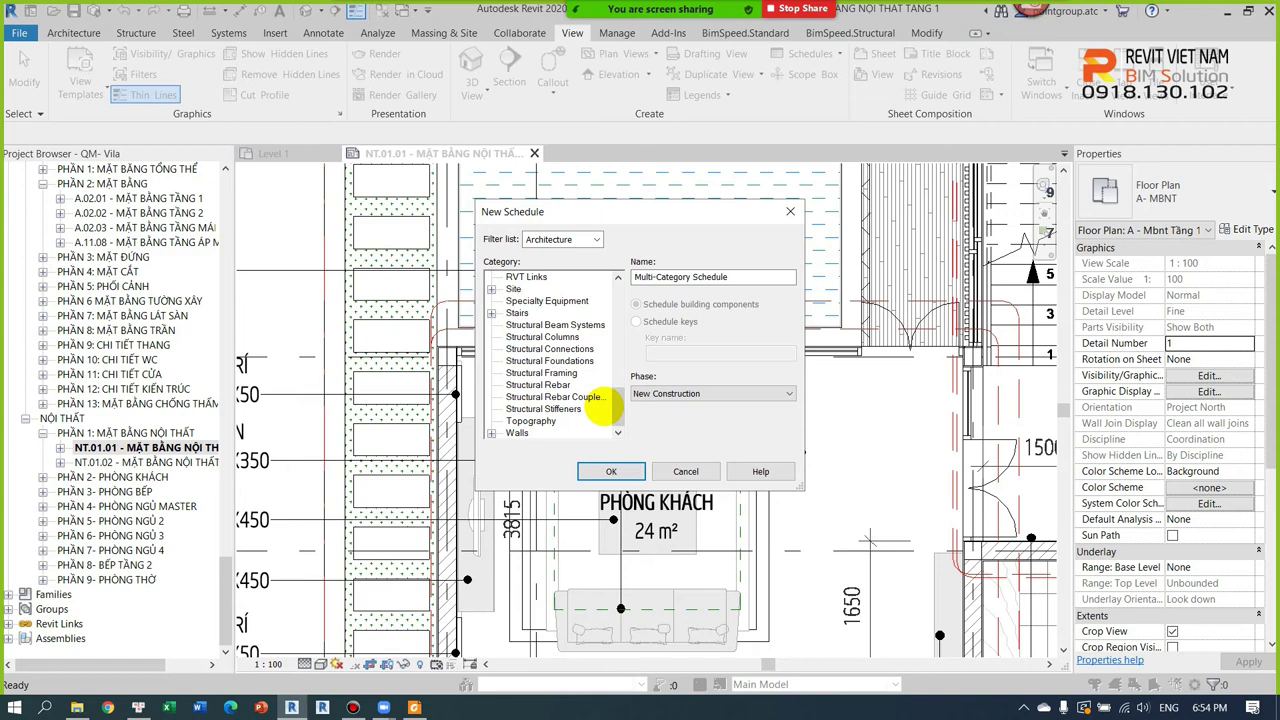
{"action": "left_click", "coordinate": [548, 372]}
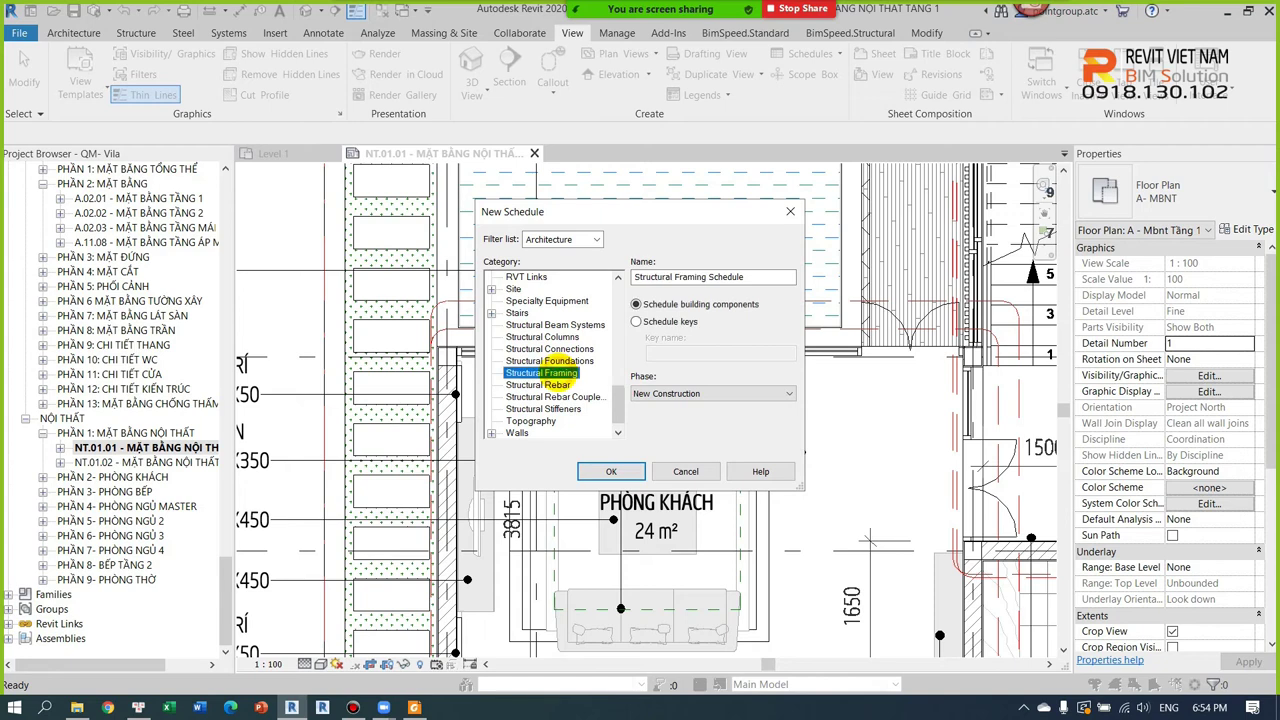
{"action": "key", "text": "f"}
{"action": "scroll", "coordinate": [560, 370], "scroll_direction": "up", "scroll_amount": 1}
{"action": "left_click", "coordinate": [525, 312]}
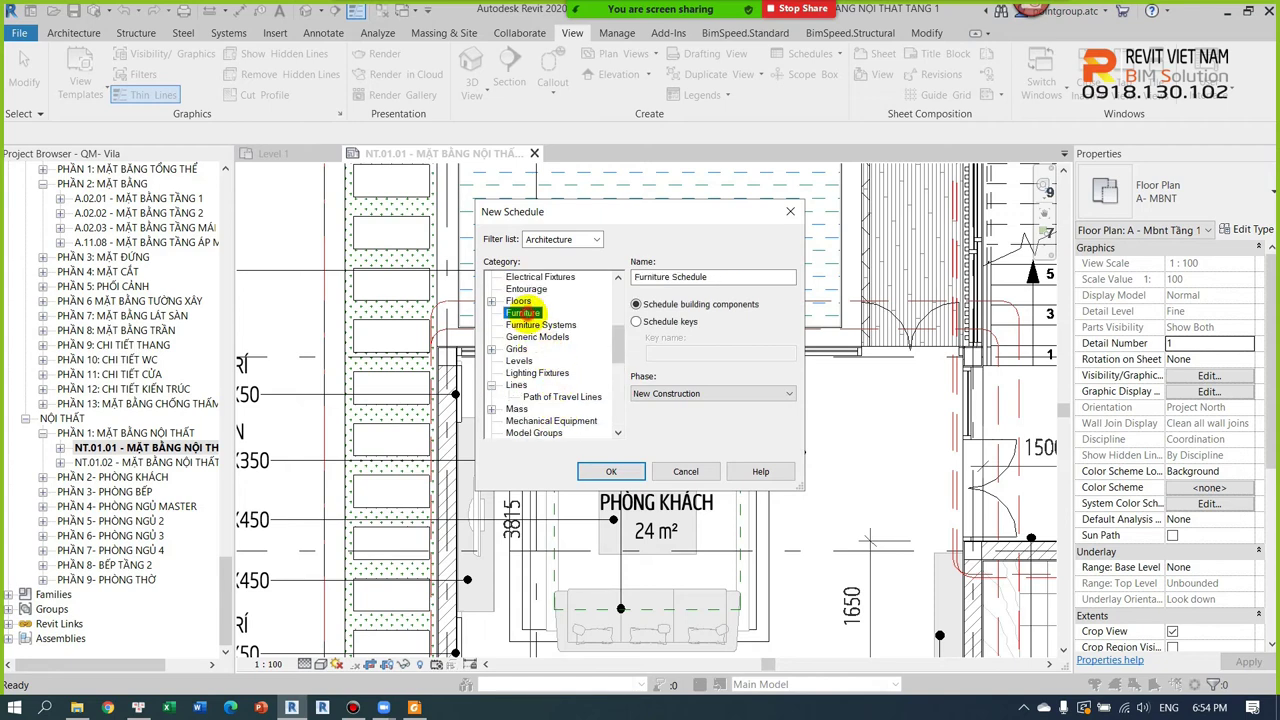
{"action": "left_click", "coordinate": [611, 471]}
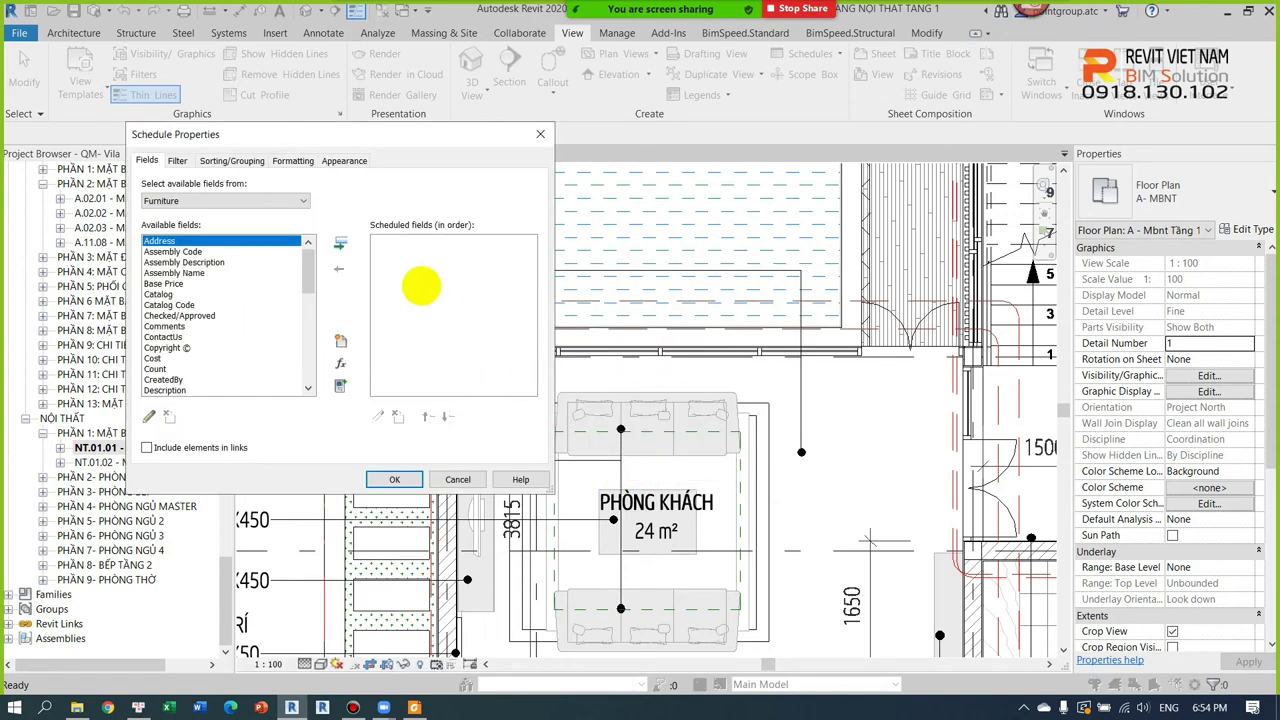
Step: Add the Hang san xuat, Level, Cost and Count fields to the furniture schedule
{"action": "left_click_drag", "start_coordinate": [308, 275], "coordinate": [306, 370]}
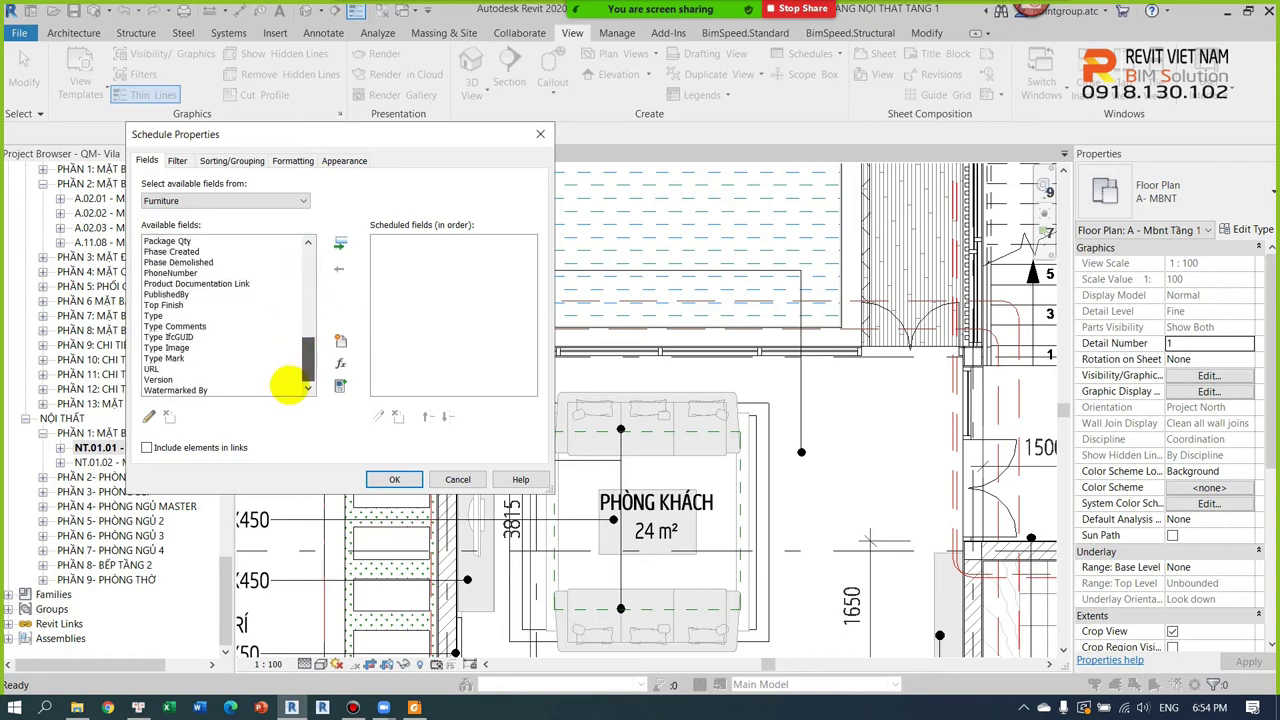
{"action": "scroll", "coordinate": [250, 350], "scroll_direction": "up", "scroll_amount": 4}
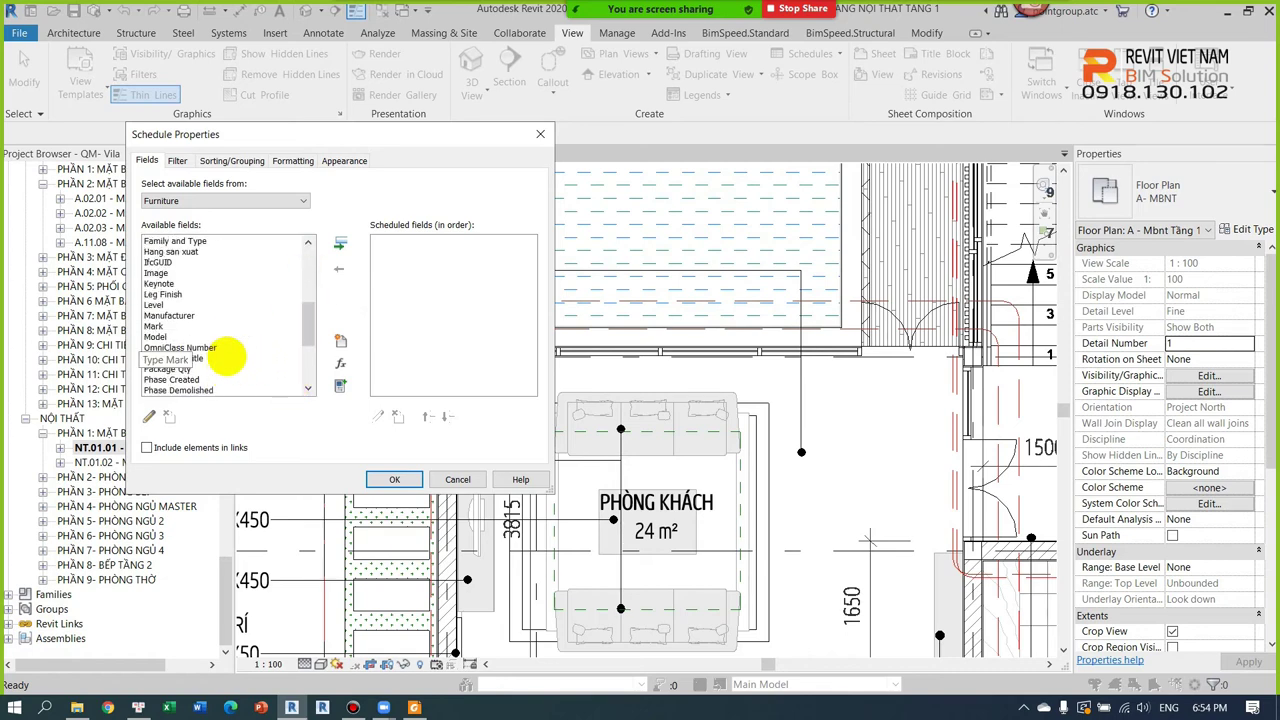
{"action": "left_click", "coordinate": [180, 251]}
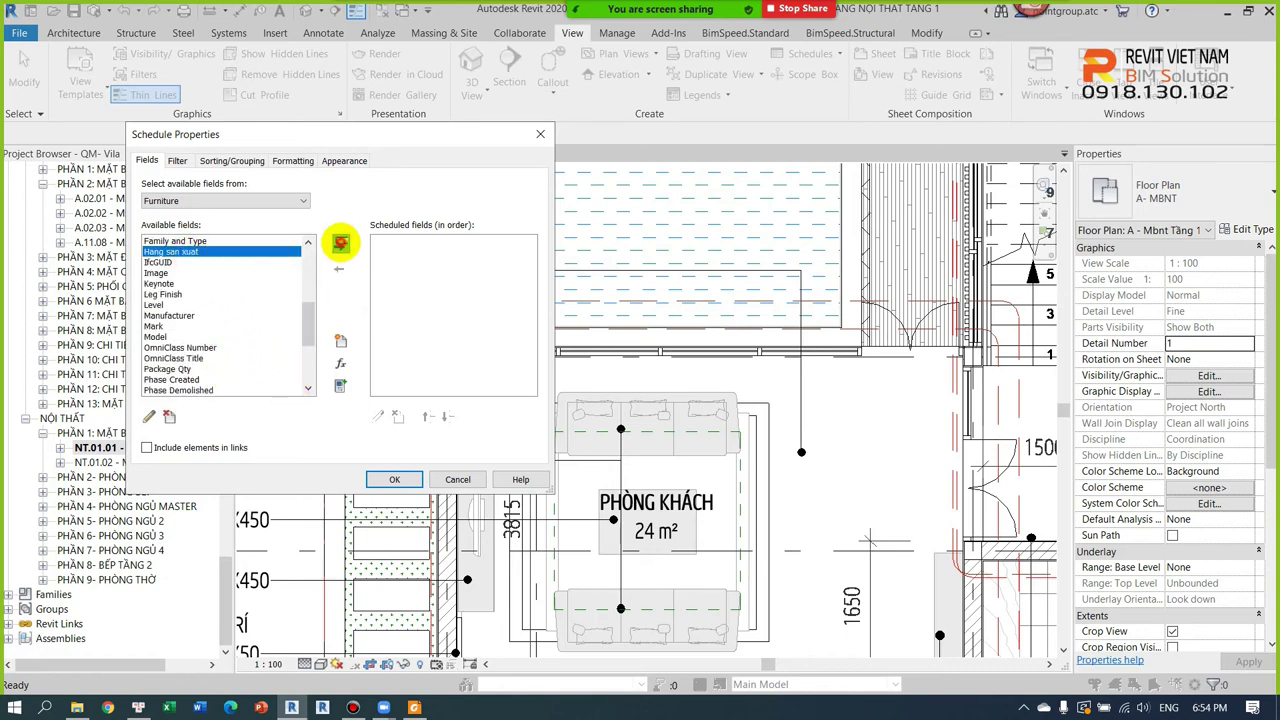
{"action": "left_click", "coordinate": [340, 243]}
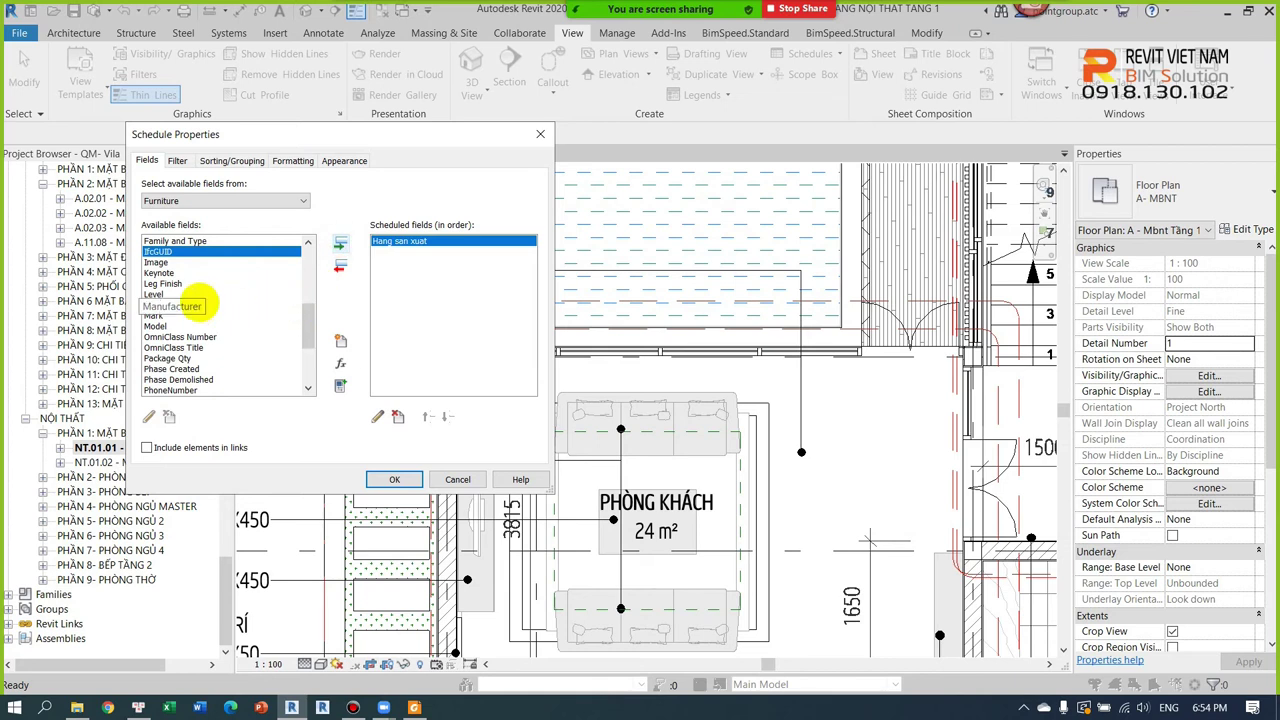
{"action": "left_click", "coordinate": [165, 295]}
{"action": "left_click", "coordinate": [340, 243]}
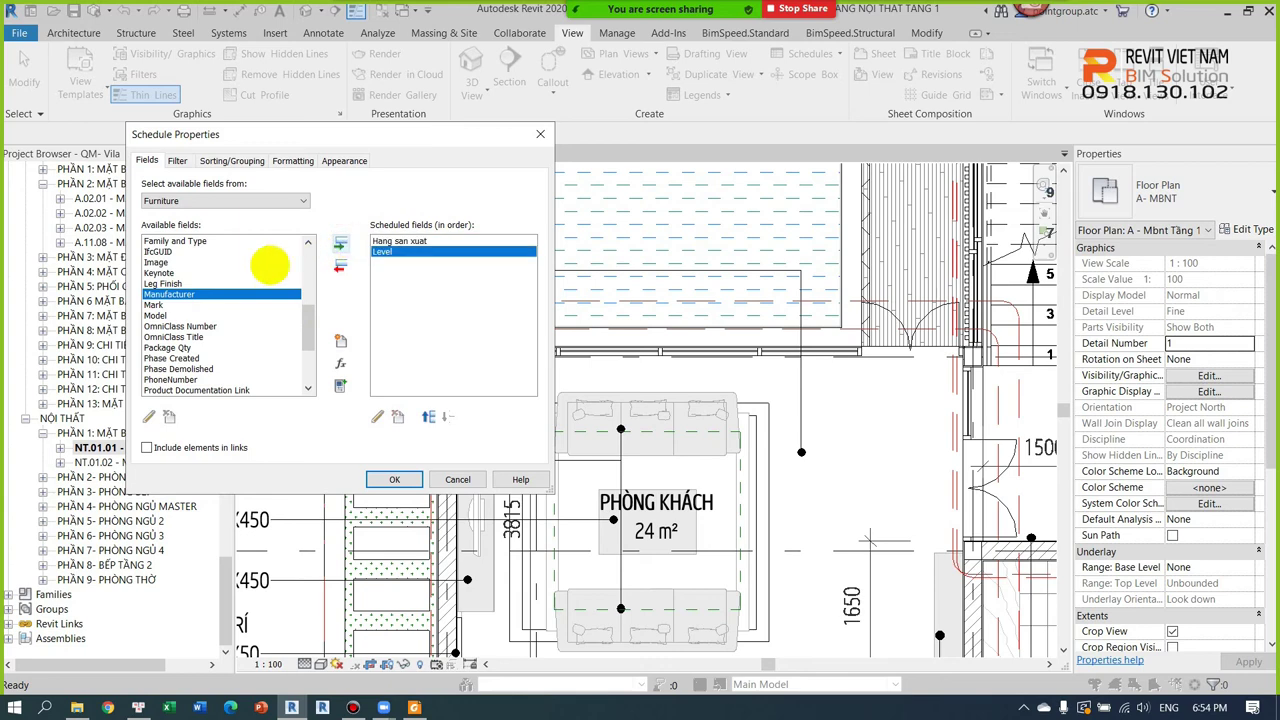
{"action": "scroll", "coordinate": [215, 310], "scroll_direction": "down", "scroll_amount": 3}
{"action": "scroll", "coordinate": [200, 320], "scroll_direction": "up", "scroll_amount": 3}
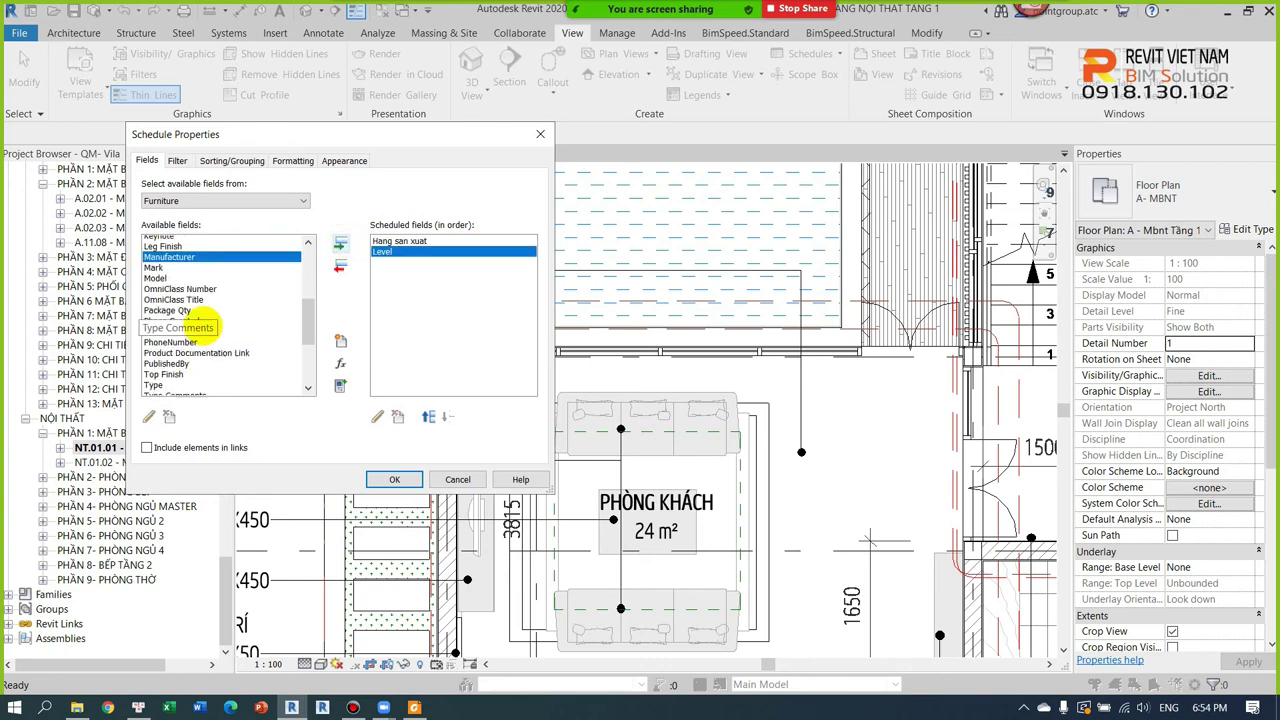
{"action": "scroll", "coordinate": [190, 318], "scroll_direction": "up", "scroll_amount": 3}
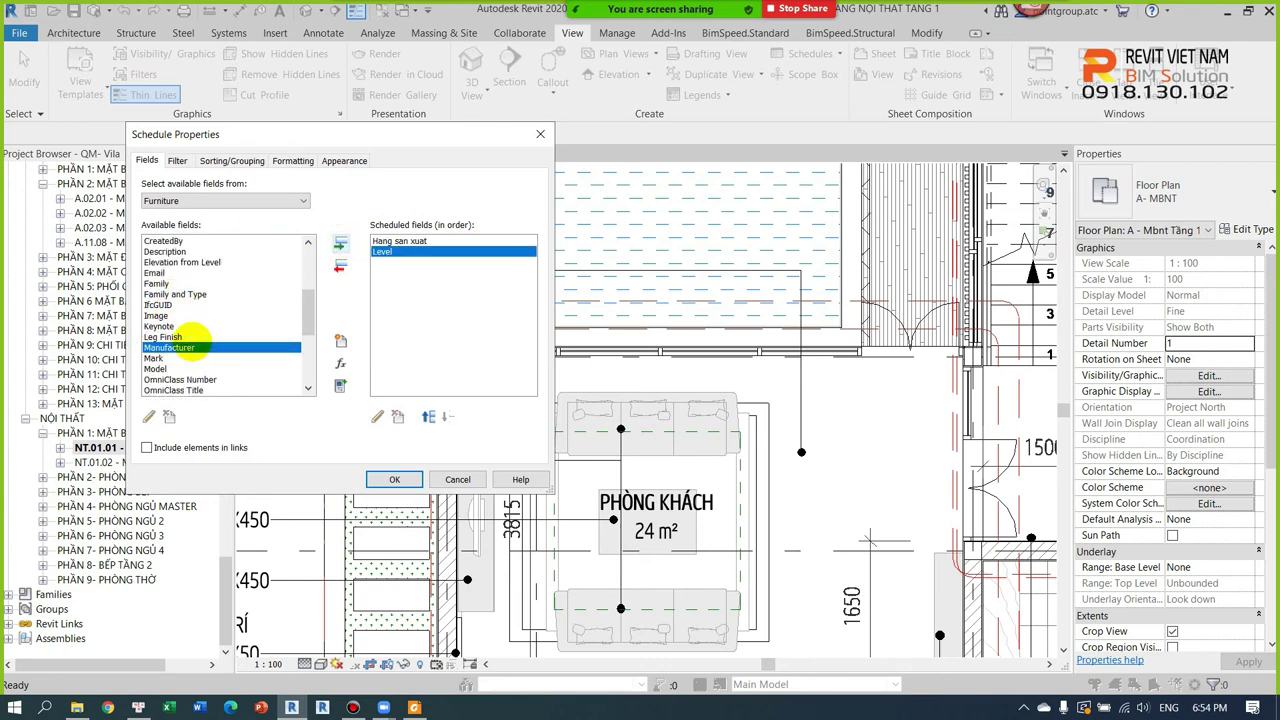
{"action": "scroll", "coordinate": [194, 340], "scroll_direction": "up", "scroll_amount": 5}
{"action": "left_click", "coordinate": [155, 358]}
{"action": "left_click", "coordinate": [340, 243]}
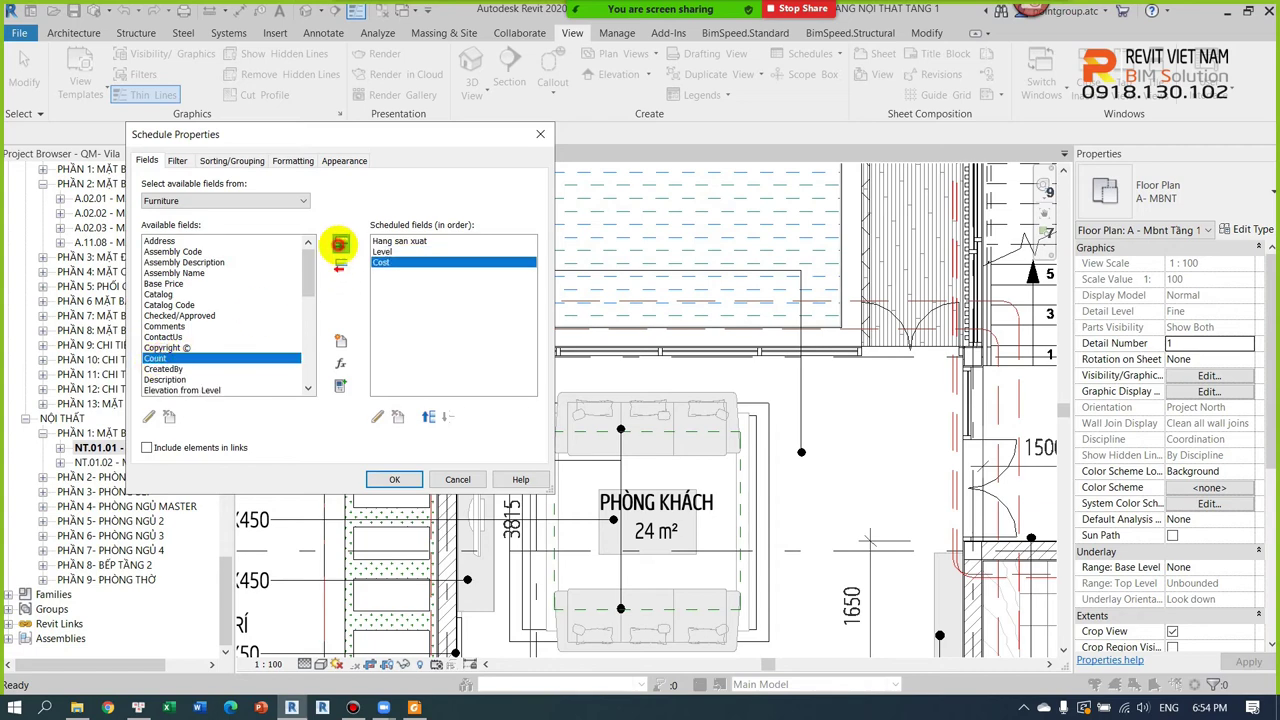
{"action": "left_click", "coordinate": [340, 243]}
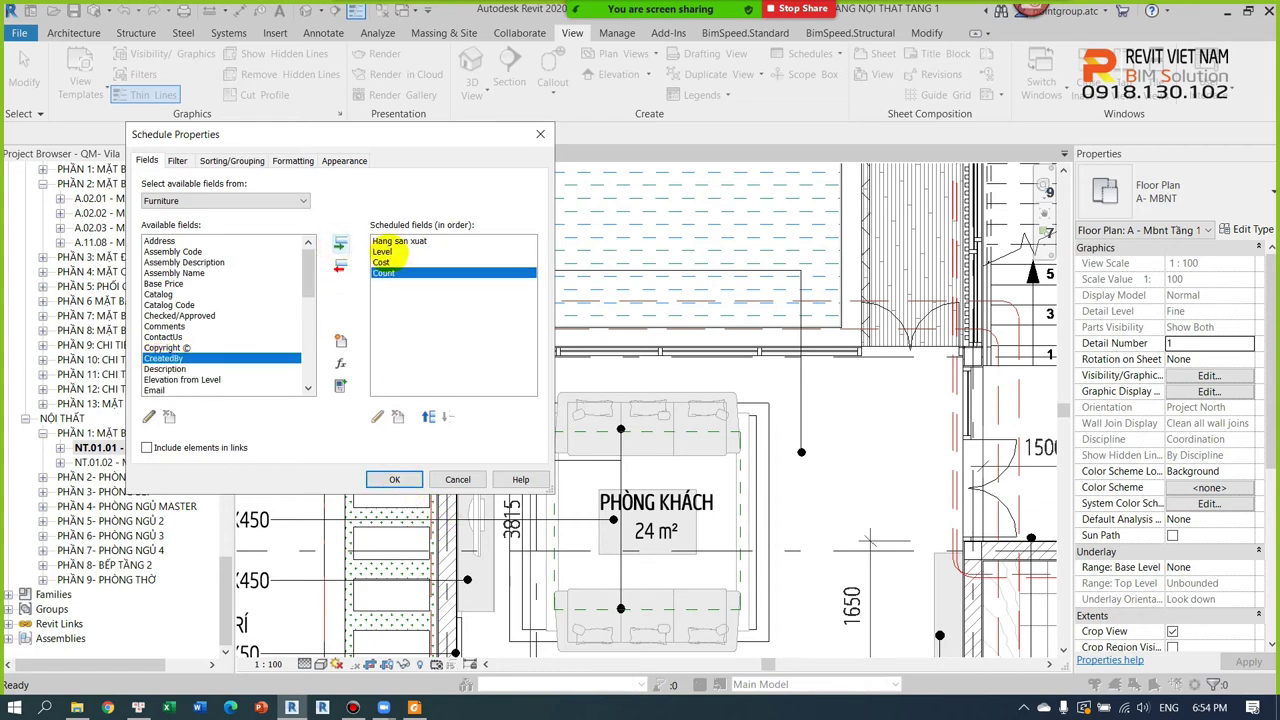
Step: Move Level to the top, add the Type field ahead of it, and apply the fields
{"action": "left_click", "coordinate": [384, 251]}
{"action": "left_click", "coordinate": [426, 416]}
{"action": "scroll", "coordinate": [288, 345], "scroll_direction": "down", "scroll_amount": 2}
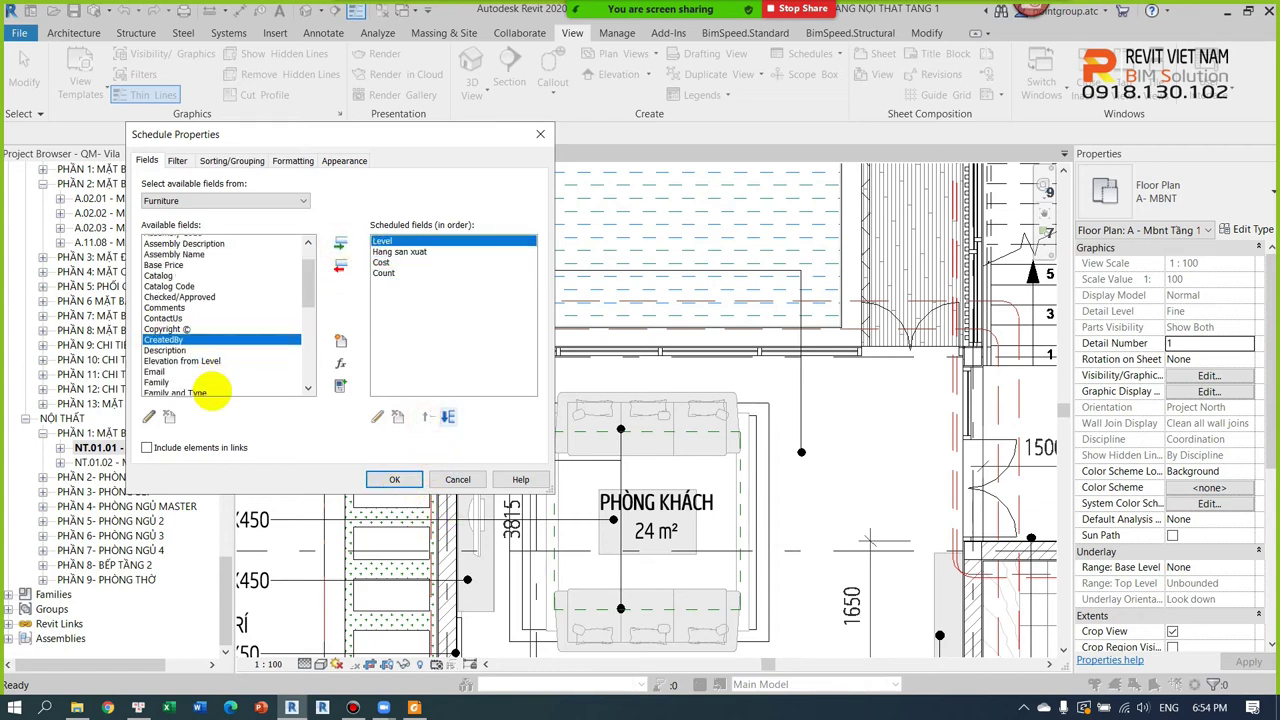
{"action": "scroll", "coordinate": [216, 331], "scroll_direction": "down", "scroll_amount": 10}
{"action": "scroll", "coordinate": [216, 331], "scroll_direction": "down", "scroll_amount": 1}
{"action": "scroll", "coordinate": [216, 331], "scroll_direction": "up", "scroll_amount": 1}
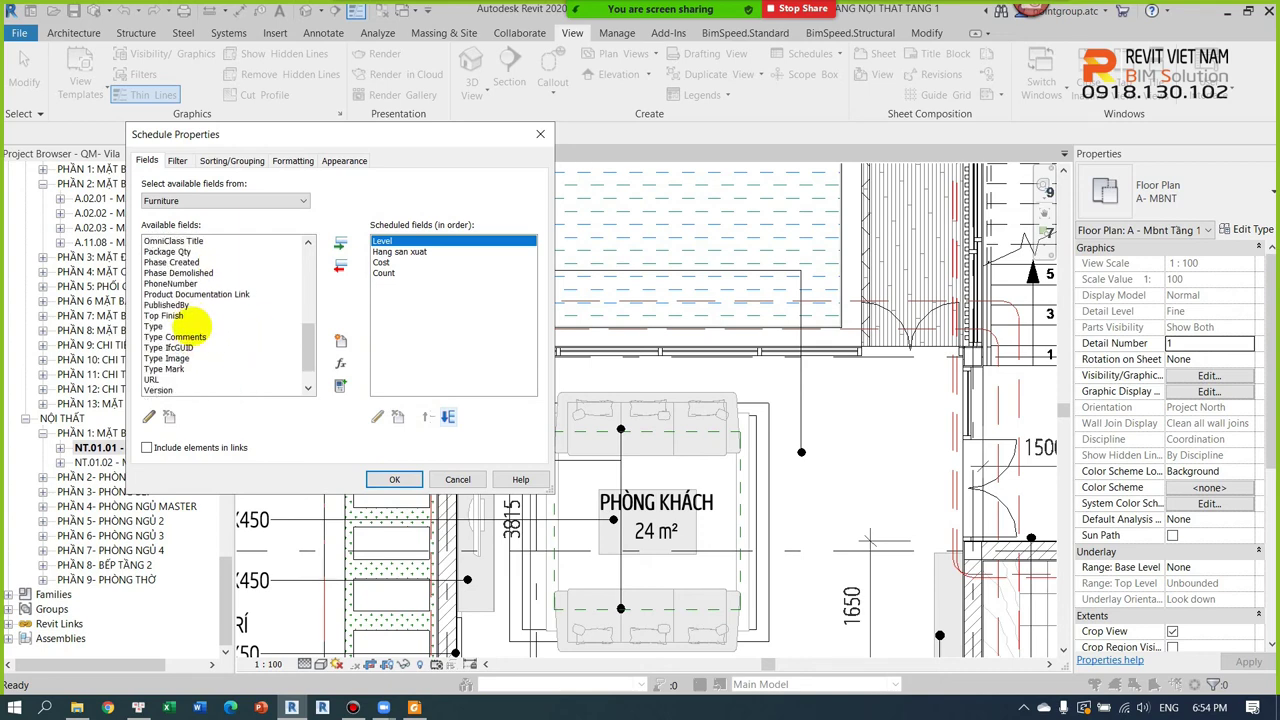
{"action": "scroll", "coordinate": [183, 325], "scroll_direction": "up", "scroll_amount": 2}
{"action": "scroll", "coordinate": [194, 294], "scroll_direction": "up", "scroll_amount": 1}
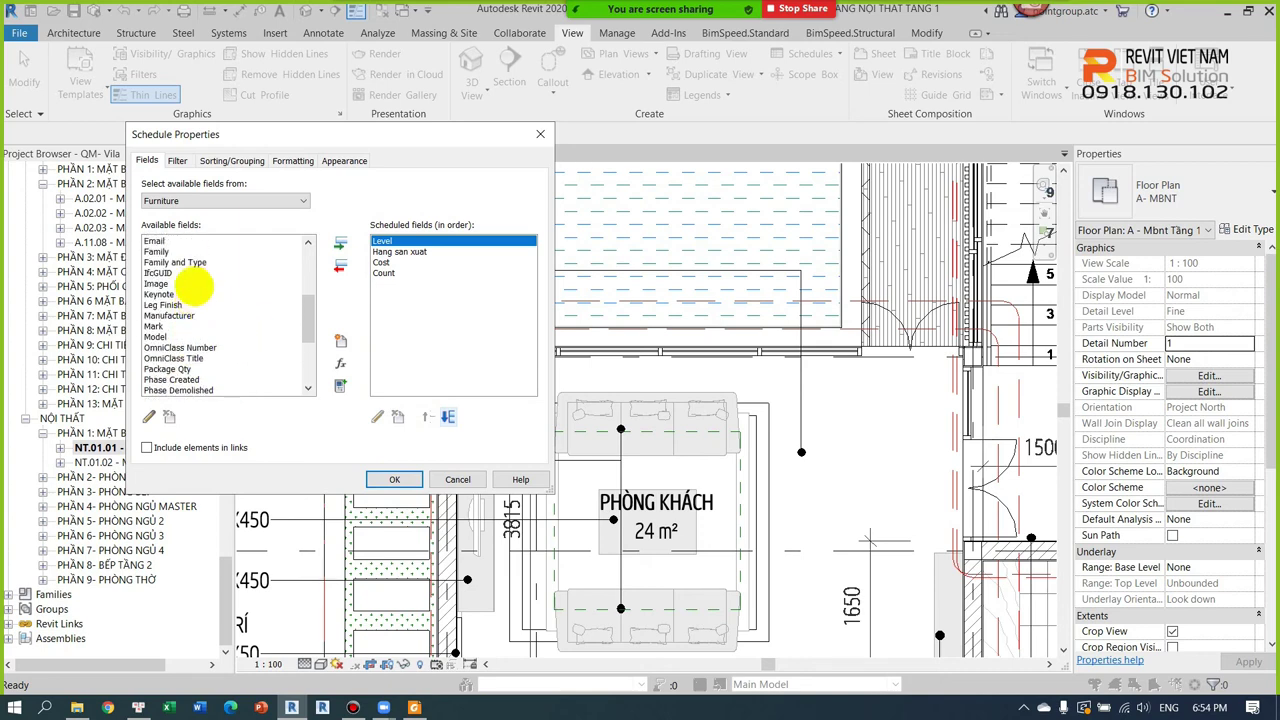
{"action": "scroll", "coordinate": [192, 336], "scroll_direction": "up", "scroll_amount": 1}
{"action": "scroll", "coordinate": [192, 338], "scroll_direction": "up", "scroll_amount": 1}
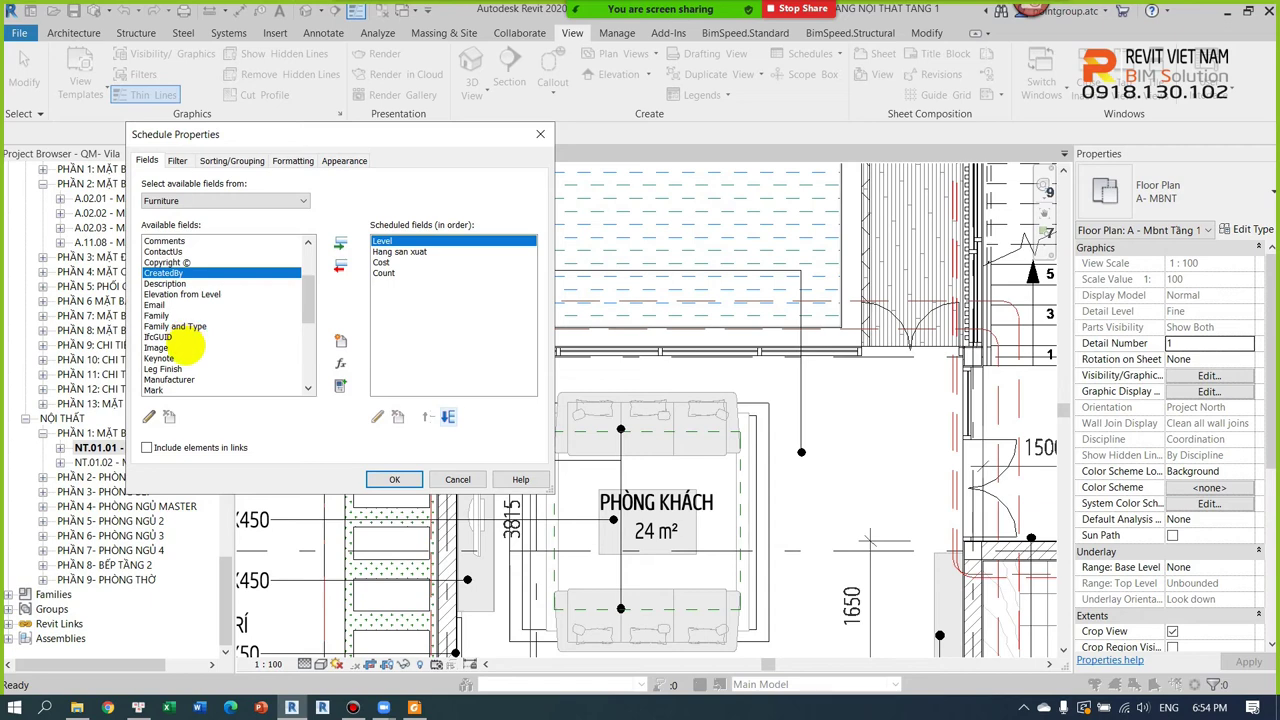
{"action": "scroll", "coordinate": [190, 350], "scroll_direction": "up", "scroll_amount": 1}
{"action": "scroll", "coordinate": [188, 345], "scroll_direction": "up", "scroll_amount": 1}
{"action": "scroll", "coordinate": [197, 315], "scroll_direction": "up", "scroll_amount": 1}
{"action": "scroll", "coordinate": [200, 320], "scroll_direction": "down", "scroll_amount": 3}
{"action": "scroll", "coordinate": [205, 333], "scroll_direction": "down", "scroll_amount": 1}
{"action": "scroll", "coordinate": [203, 338], "scroll_direction": "down", "scroll_amount": 1}
{"action": "scroll", "coordinate": [215, 338], "scroll_direction": "down", "scroll_amount": 1}
{"action": "scroll", "coordinate": [222, 333], "scroll_direction": "down", "scroll_amount": 2}
{"action": "scroll", "coordinate": [200, 320], "scroll_direction": "down", "scroll_amount": 1}
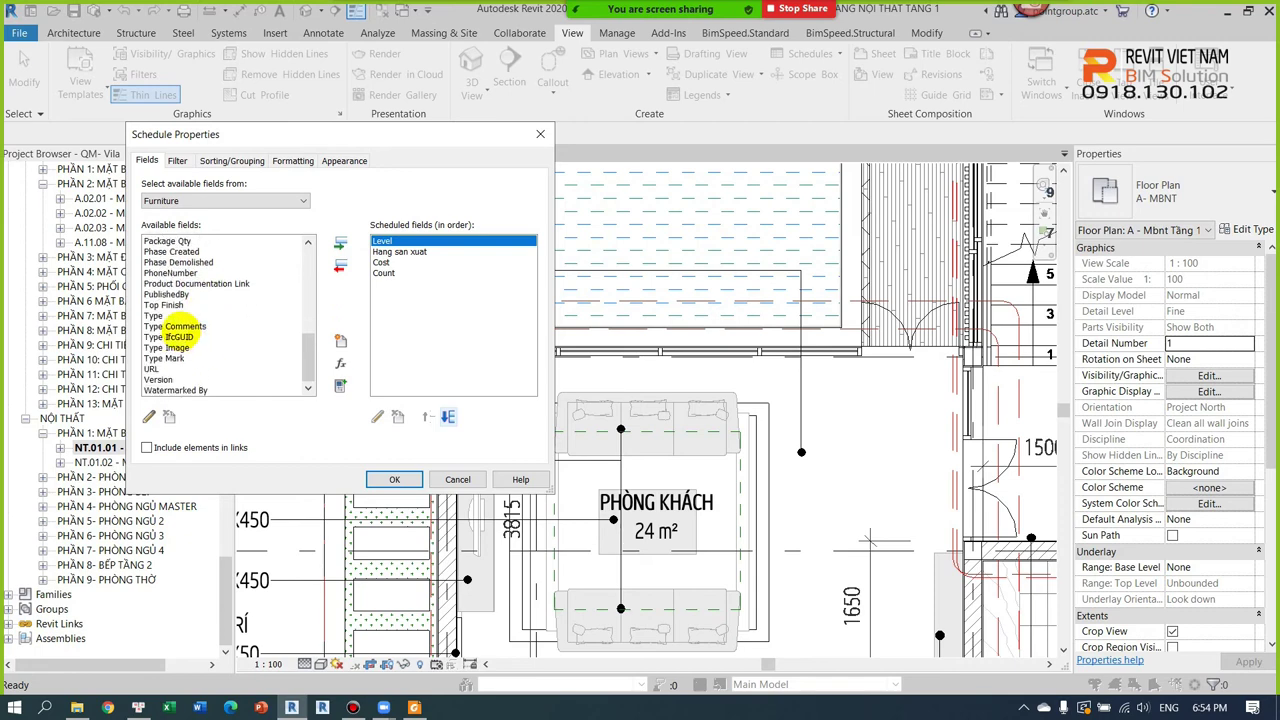
{"action": "left_click", "coordinate": [155, 315]}
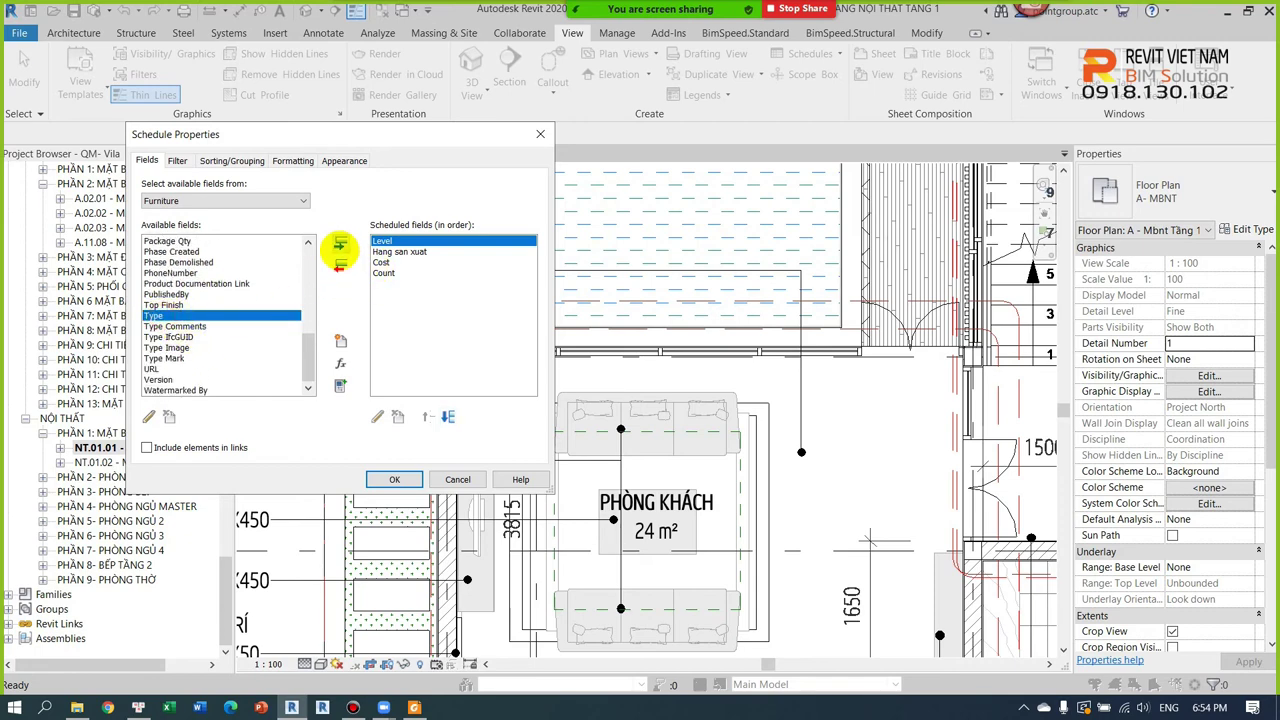
{"action": "left_click", "coordinate": [340, 242]}
{"action": "left_click", "coordinate": [428, 416]}
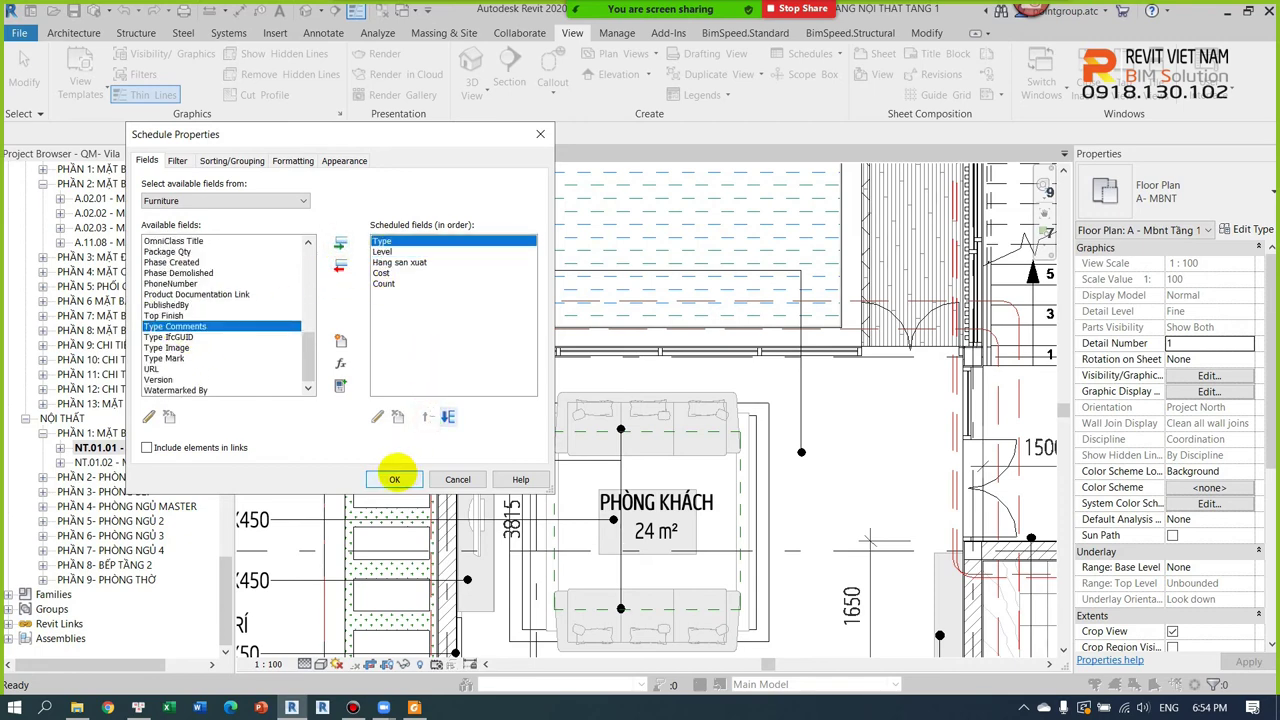
{"action": "left_click", "coordinate": [394, 479]}
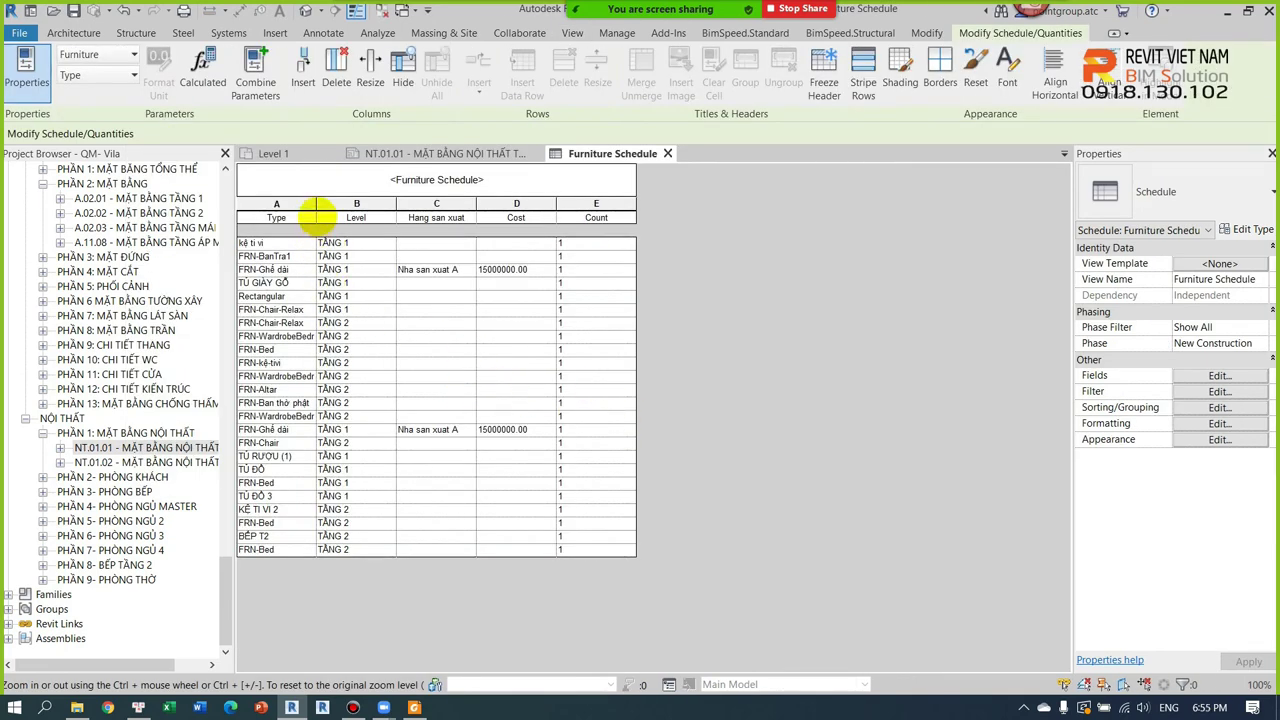
Step: Widen the Type column and inspect the TỦ GIÀY GỖ row's type, manufacturer and Cost cells
{"action": "left_click_drag", "start_coordinate": [316, 204], "coordinate": [351, 204]}
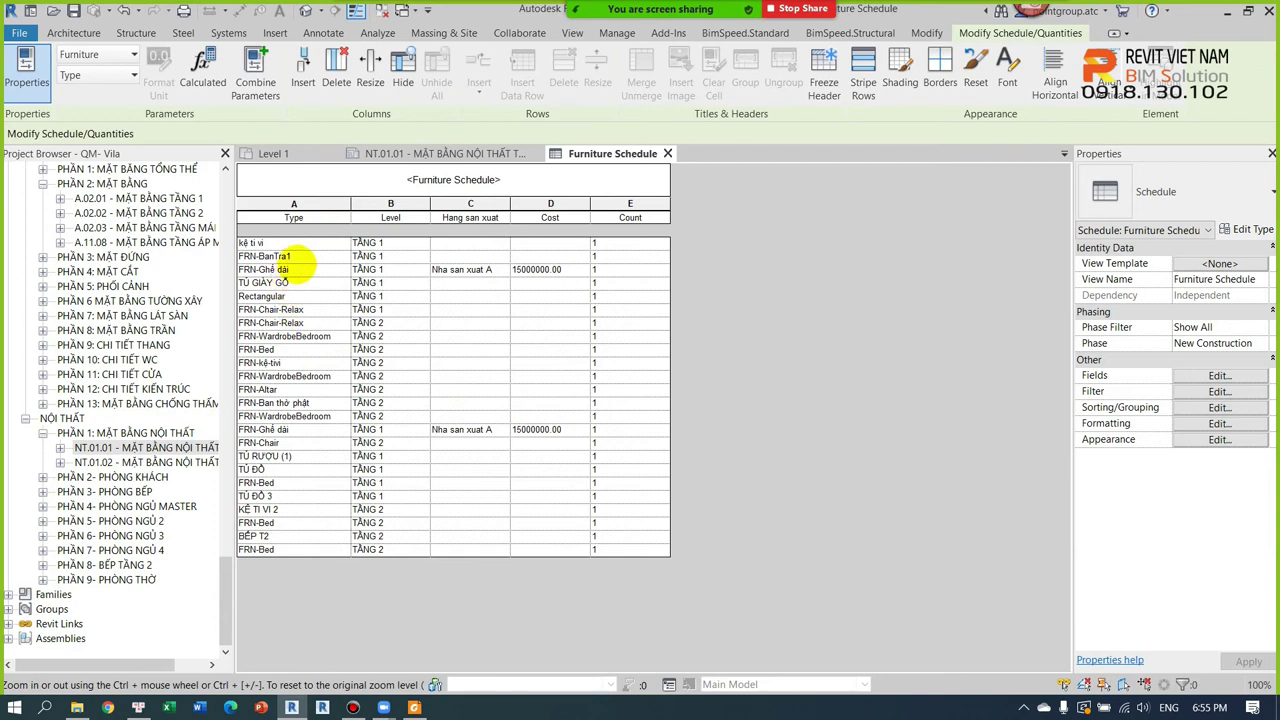
{"action": "left_click", "coordinate": [295, 283]}
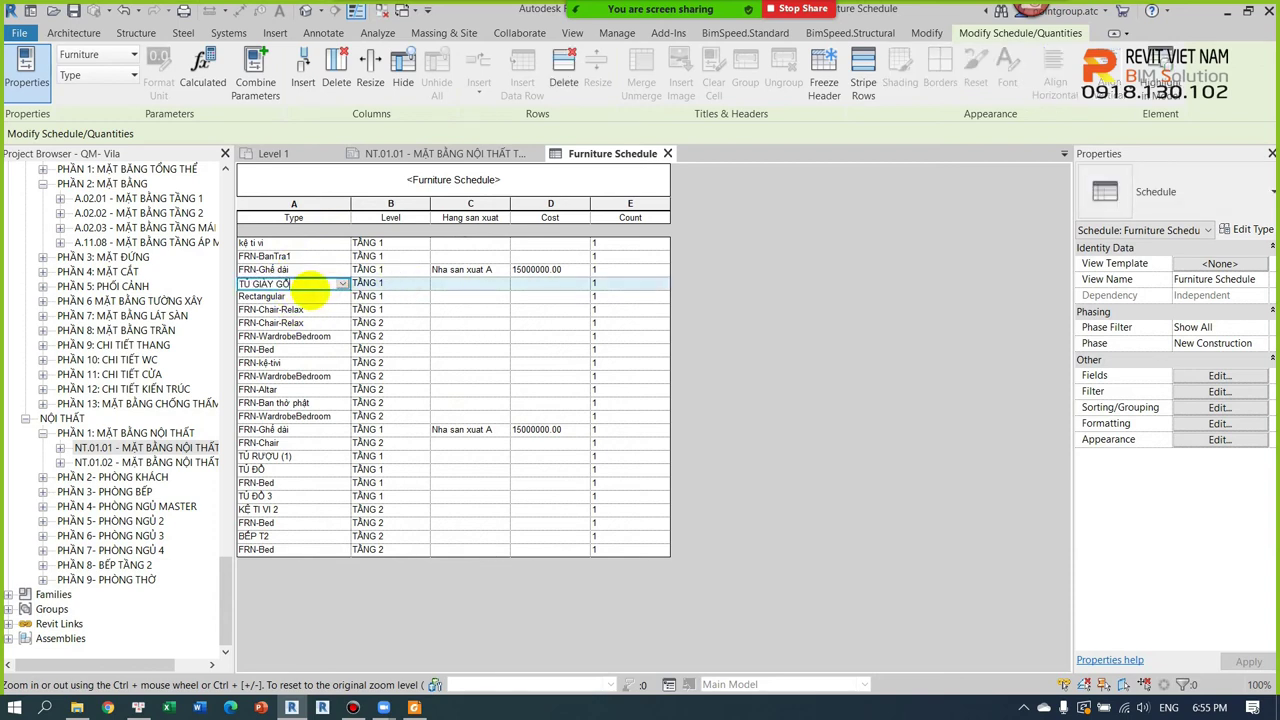
{"action": "left_click_drag", "start_coordinate": [295, 284], "coordinate": [203, 290]}
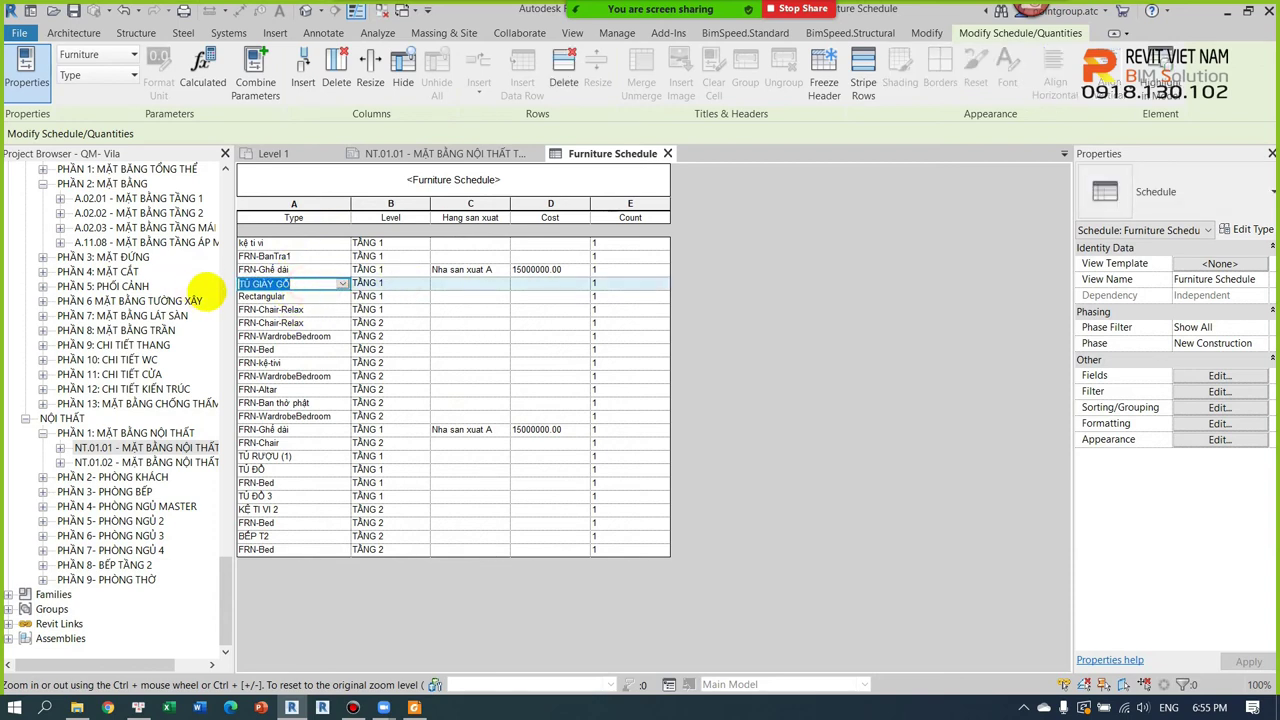
{"action": "type", "text": "Tu giay"}
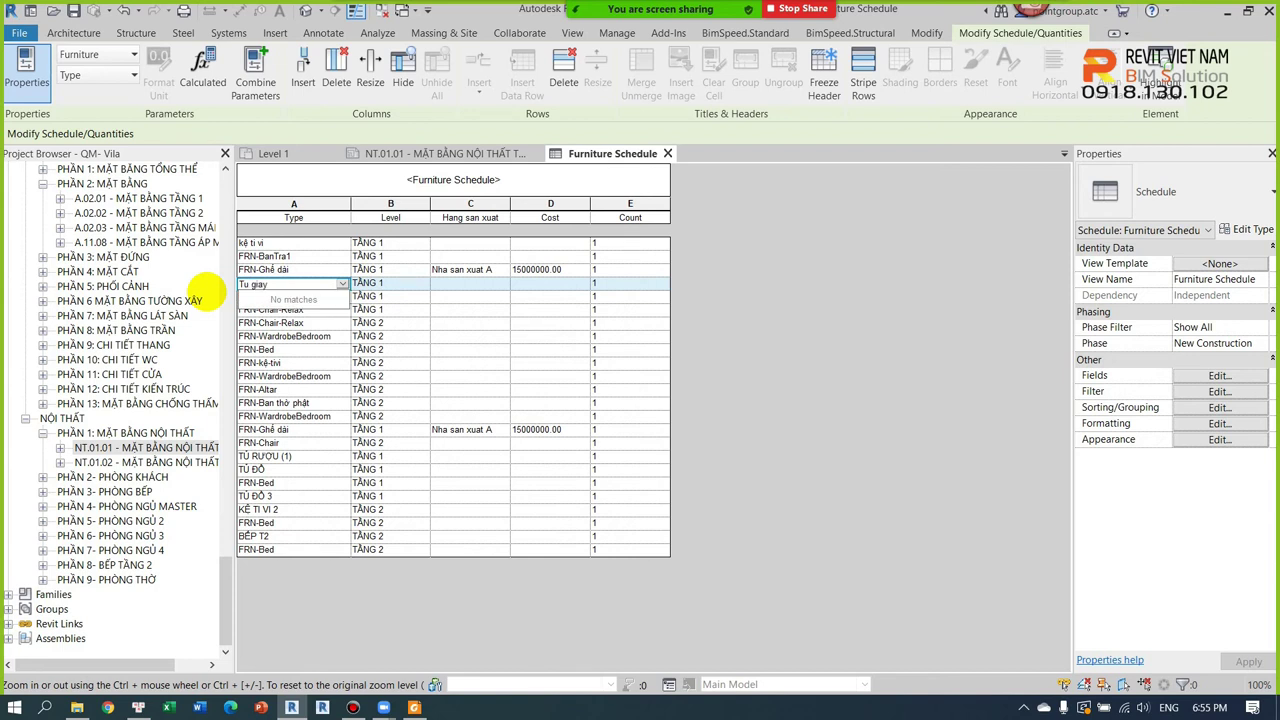
{"action": "left_click", "coordinate": [263, 323]}
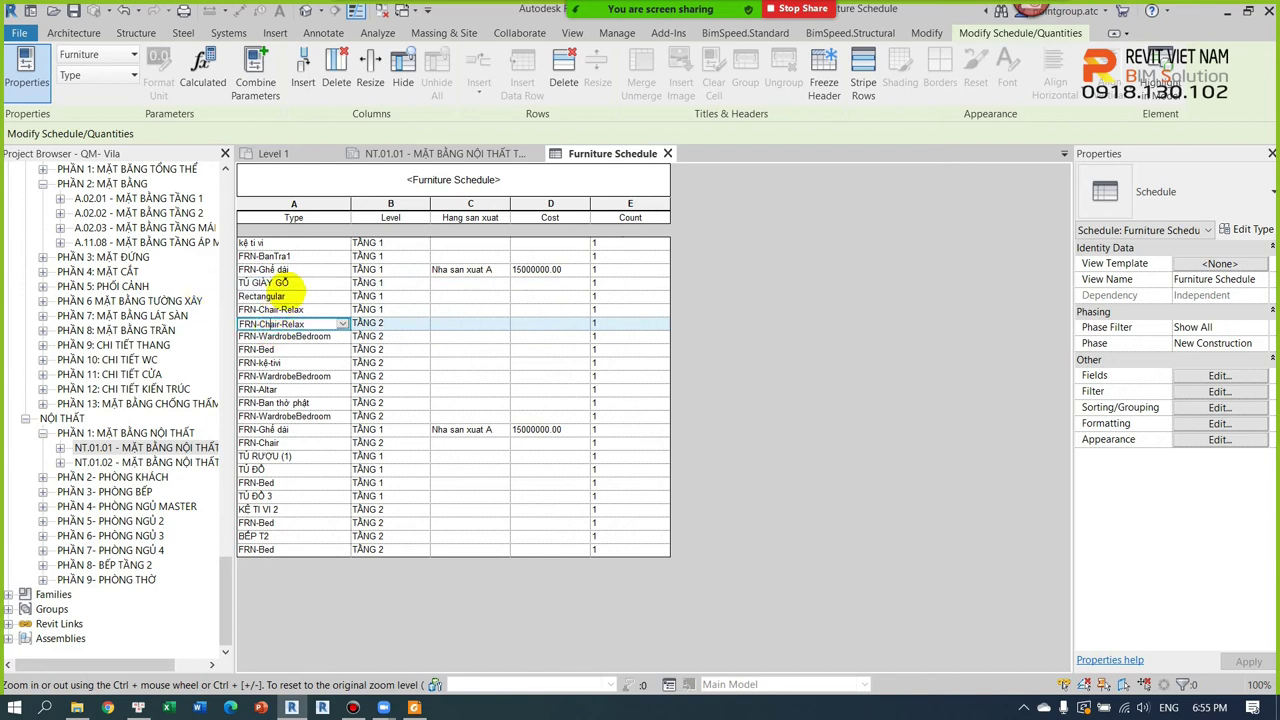
{"action": "left_click", "coordinate": [303, 285]}
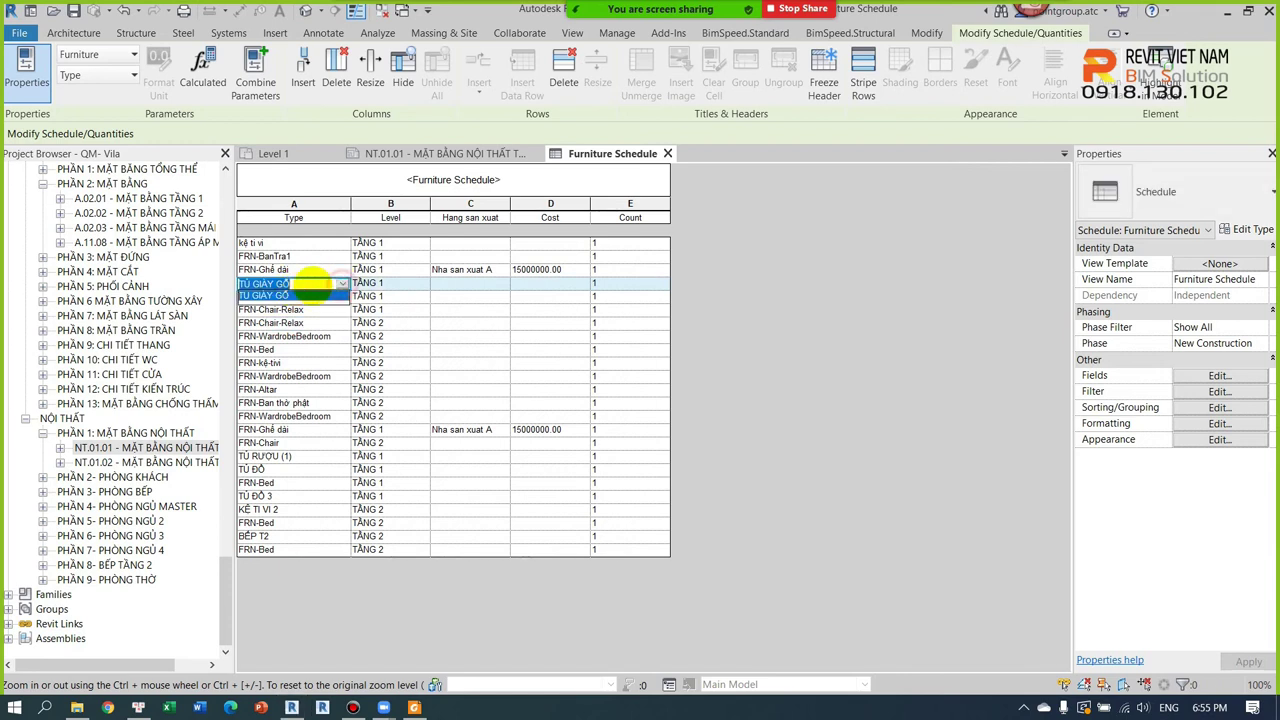
{"action": "left_click", "coordinate": [432, 287]}
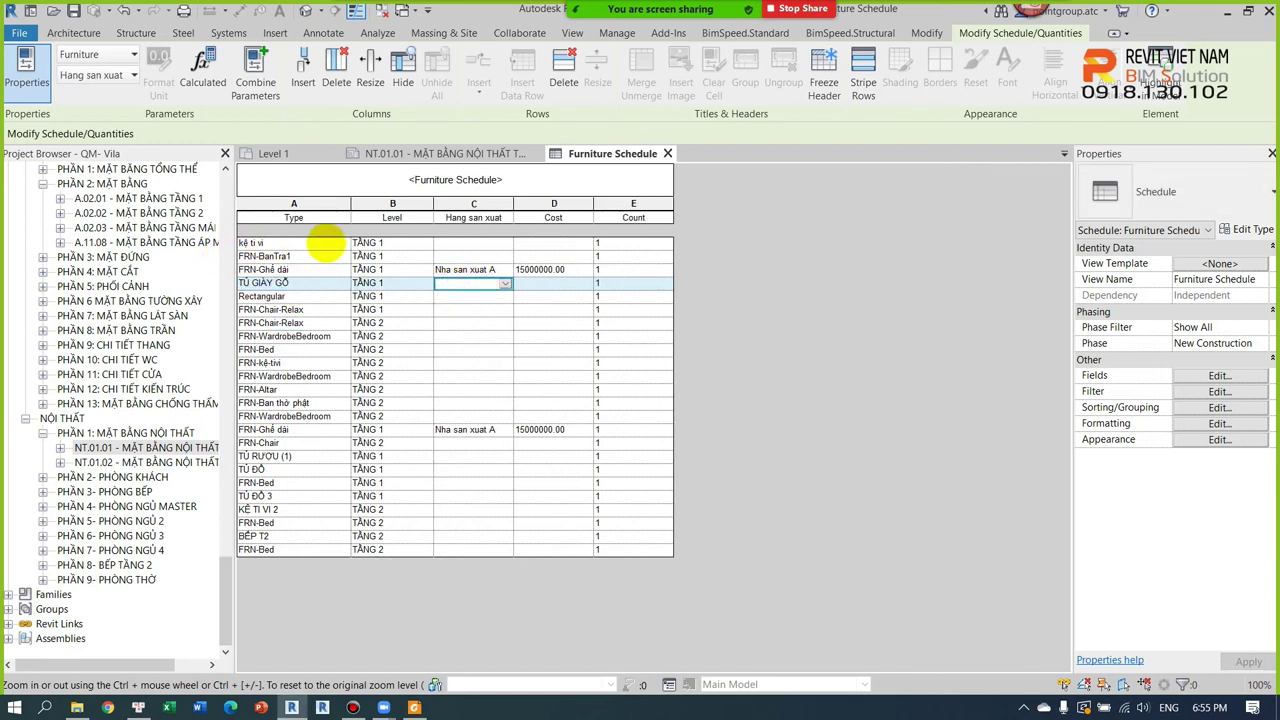
{"action": "left_click", "coordinate": [484, 287]}
{"action": "left_click", "coordinate": [506, 285]}
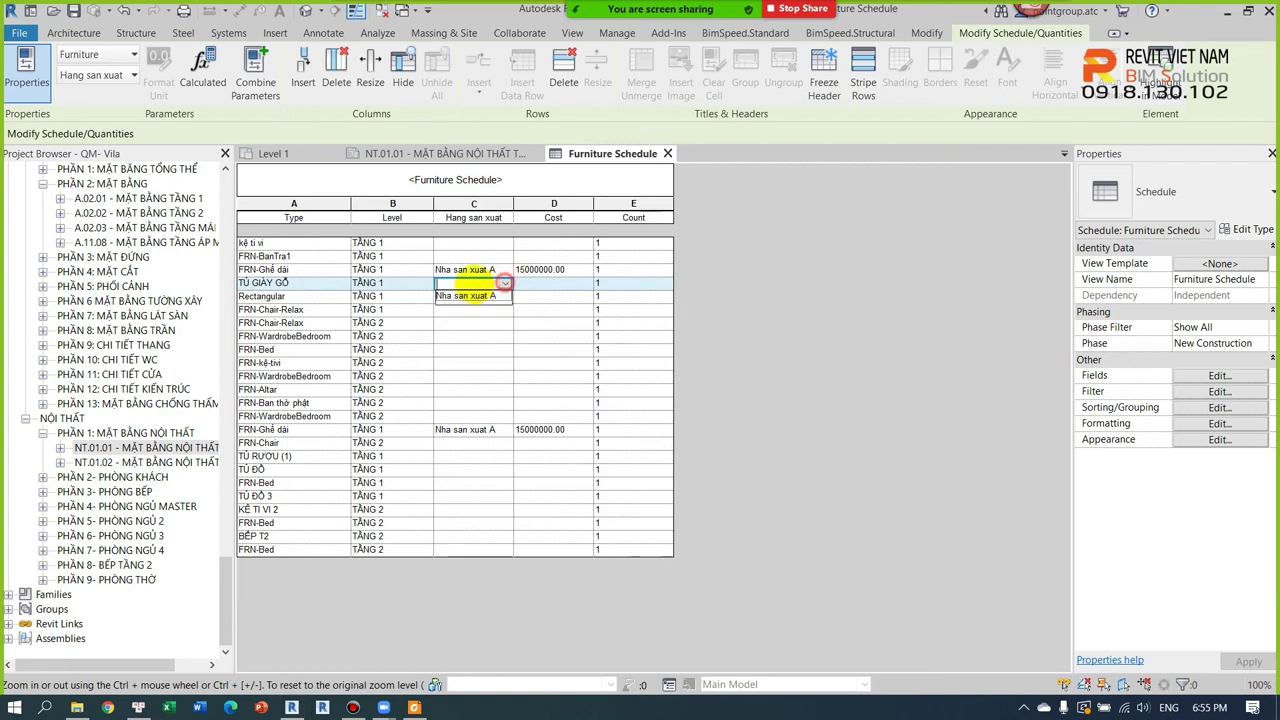
{"action": "left_click", "coordinate": [540, 285]}
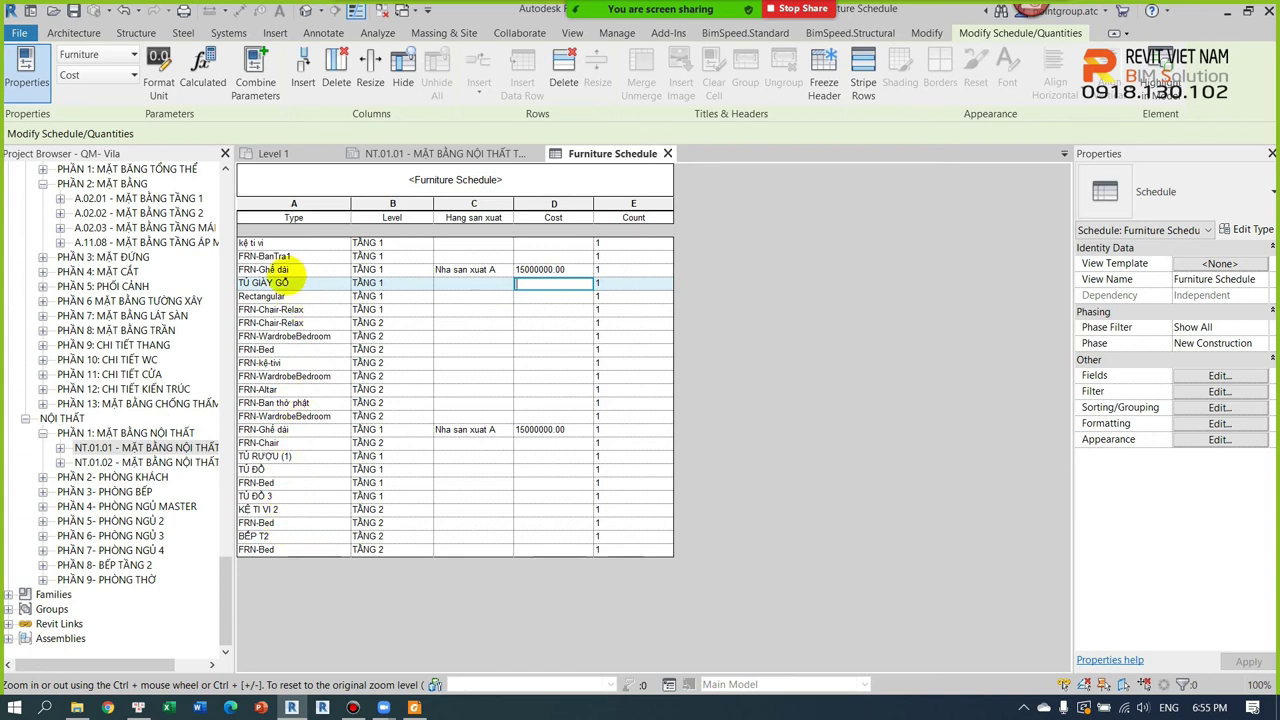
Step: Select the FRN-Ghế dài row and highlight its sofa in the model
{"action": "left_click", "coordinate": [288, 284]}
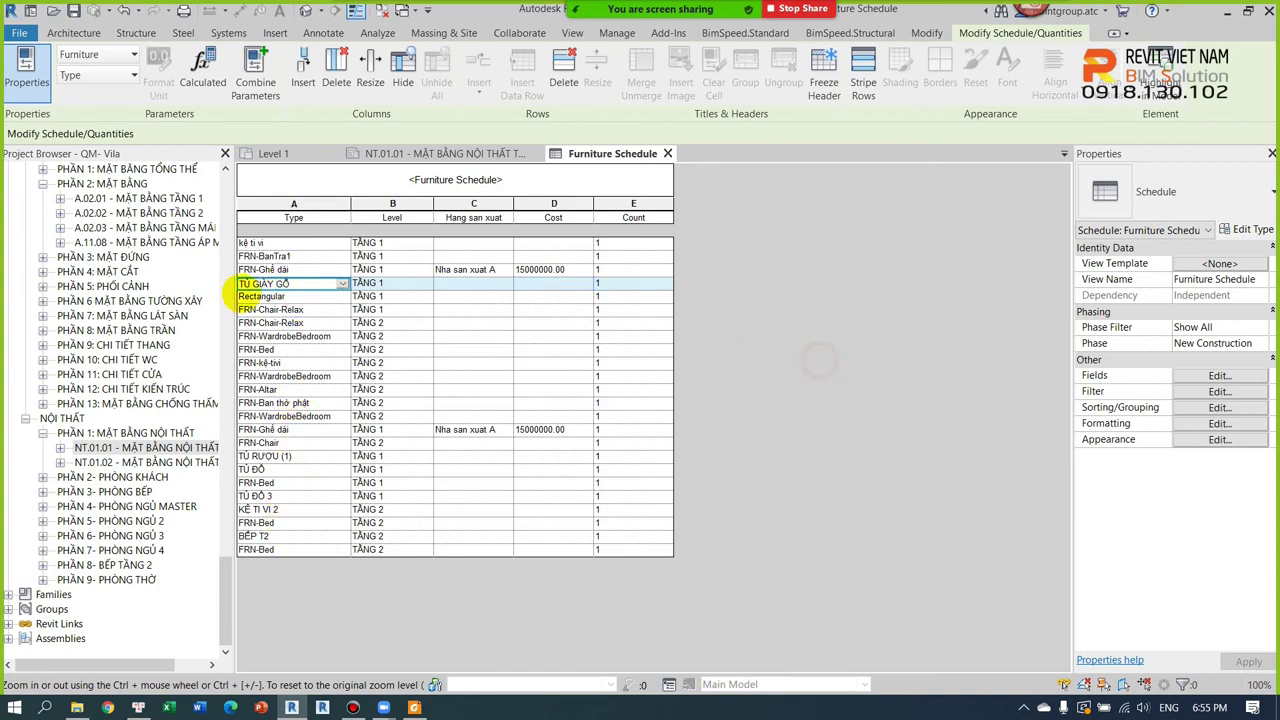
{"action": "left_click", "coordinate": [325, 310]}
{"action": "left_click", "coordinate": [326, 270]}
{"action": "left_click", "coordinate": [326, 270]}
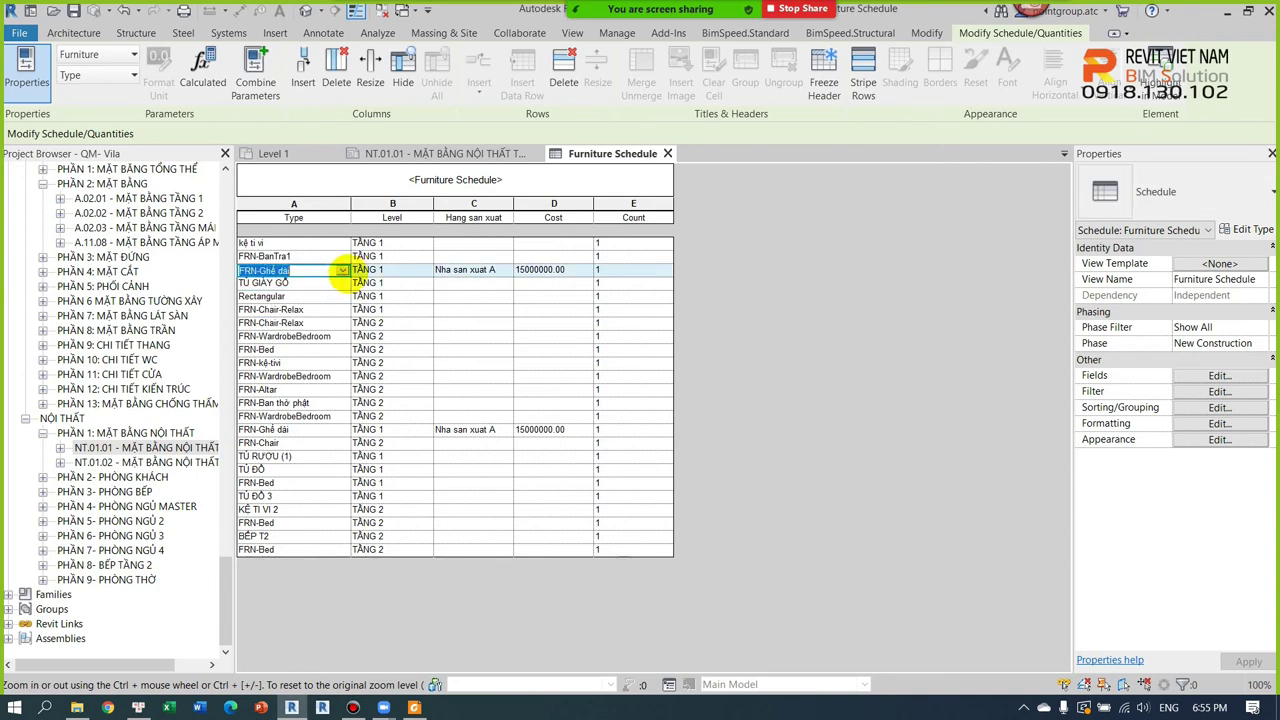
{"action": "left_click", "coordinate": [1158, 82]}
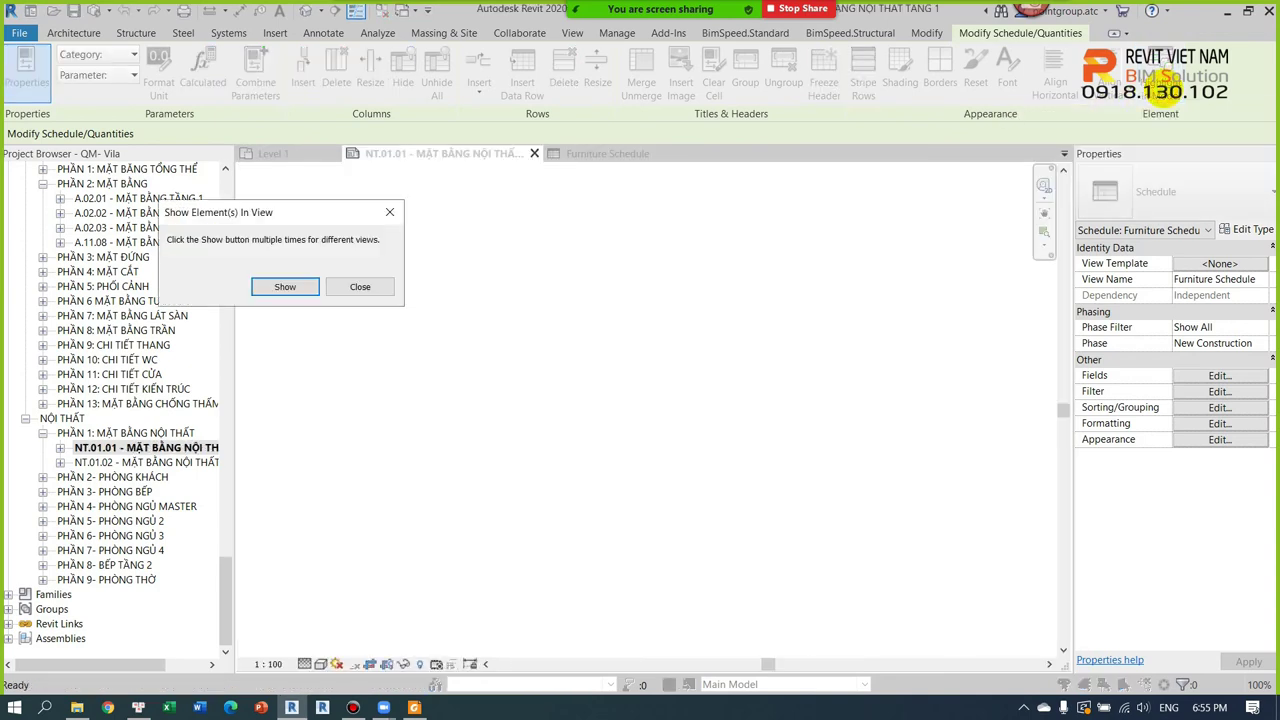
Step: Show the FRN-Ghế dài sofa in the TẦNG 1 floor plan and dismiss the locate prompt
{"action": "left_click", "coordinate": [285, 287]}
{"action": "left_click", "coordinate": [672, 380]}
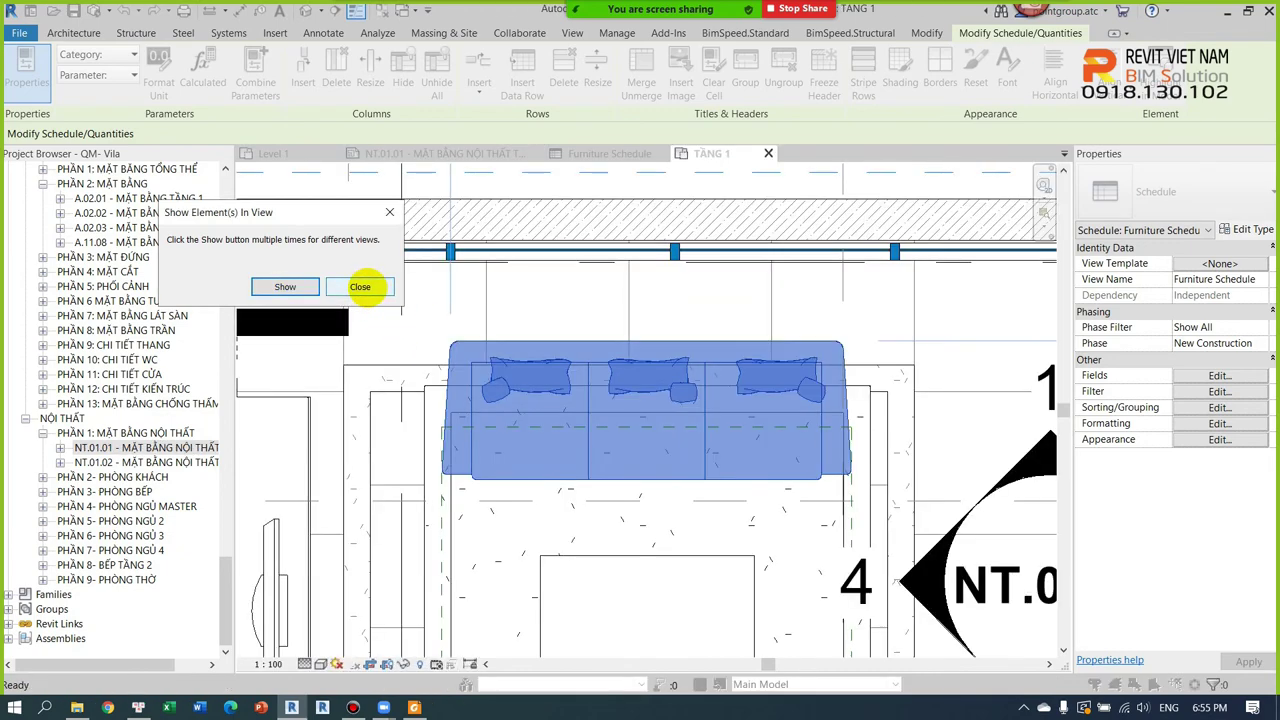
{"action": "left_click", "coordinate": [360, 287]}
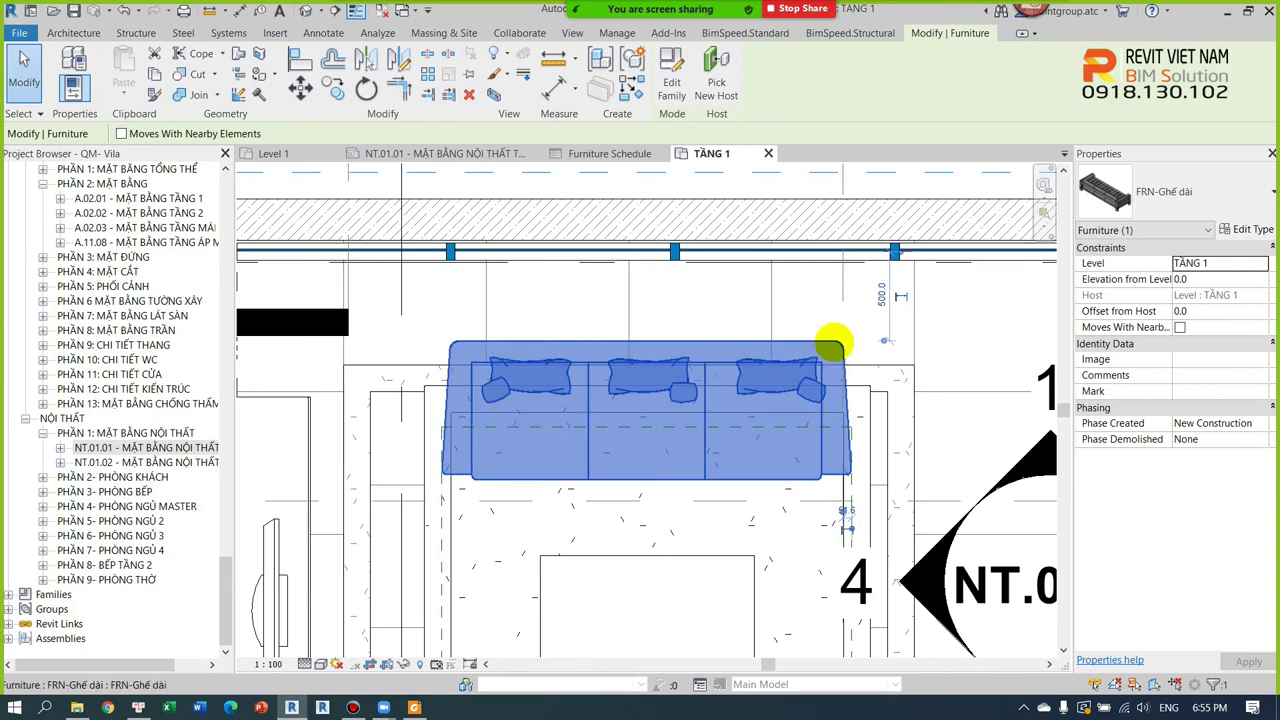
Step: Zoom out around the sofa and check its type's Hang san xuat value
{"action": "scroll", "coordinate": [610, 420], "scroll_direction": "down", "scroll_amount": 2}
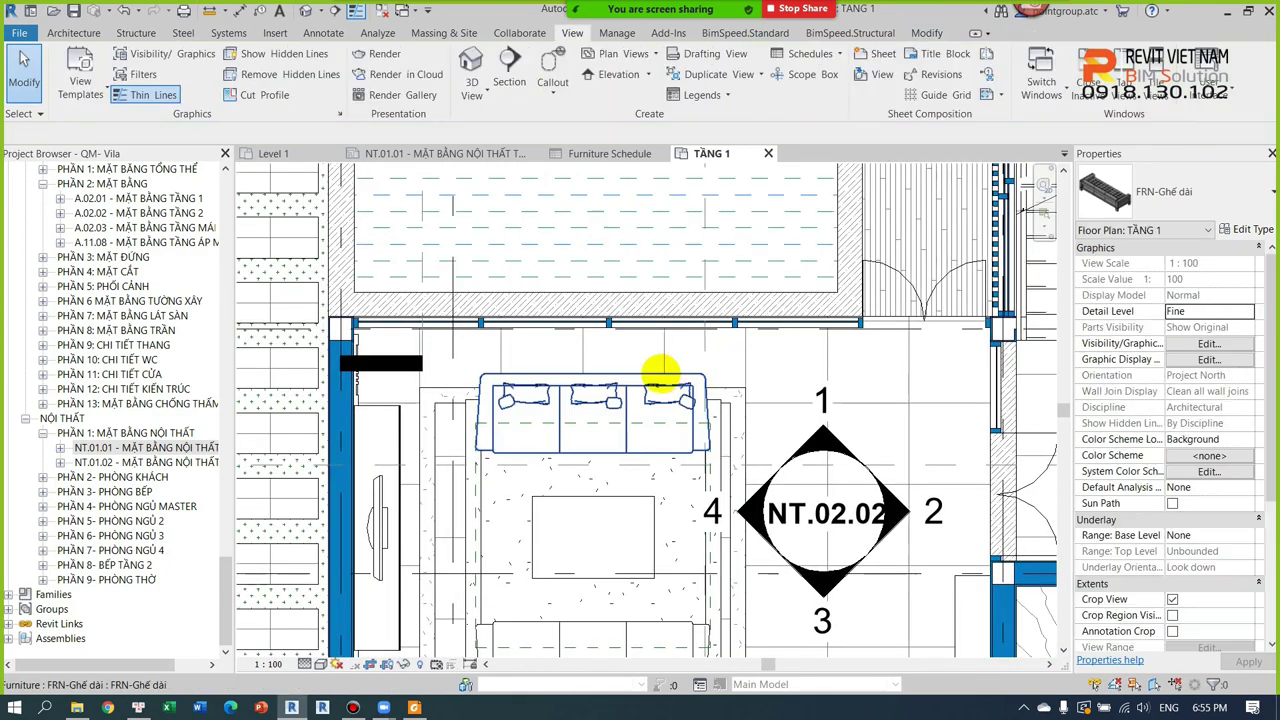
{"action": "middle_click_drag", "start_coordinate": [657, 371], "coordinate": [692, 355]}
{"action": "left_click", "coordinate": [1240, 229]}
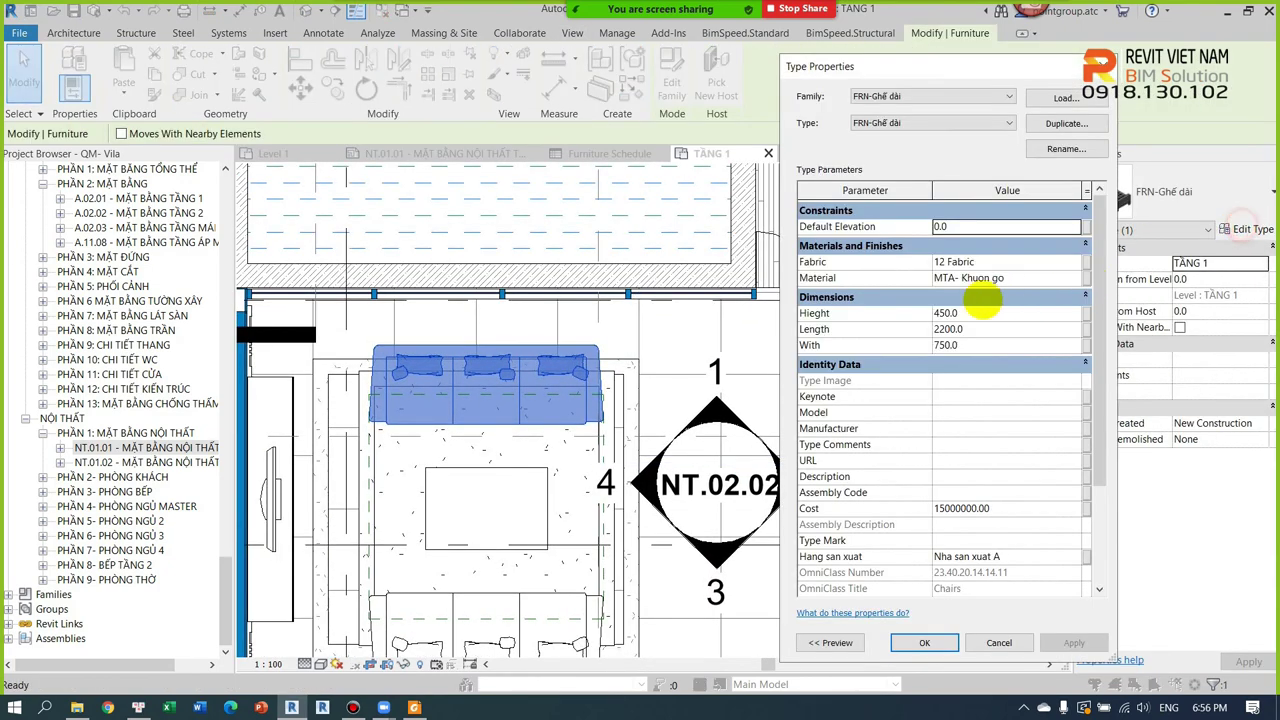
{"action": "scroll", "coordinate": [985, 440], "scroll_direction": "down", "scroll_amount": 1}
{"action": "scroll", "coordinate": [995, 453], "scroll_direction": "up", "scroll_amount": 1}
{"action": "scroll", "coordinate": [995, 453], "scroll_direction": "down", "scroll_amount": 1}
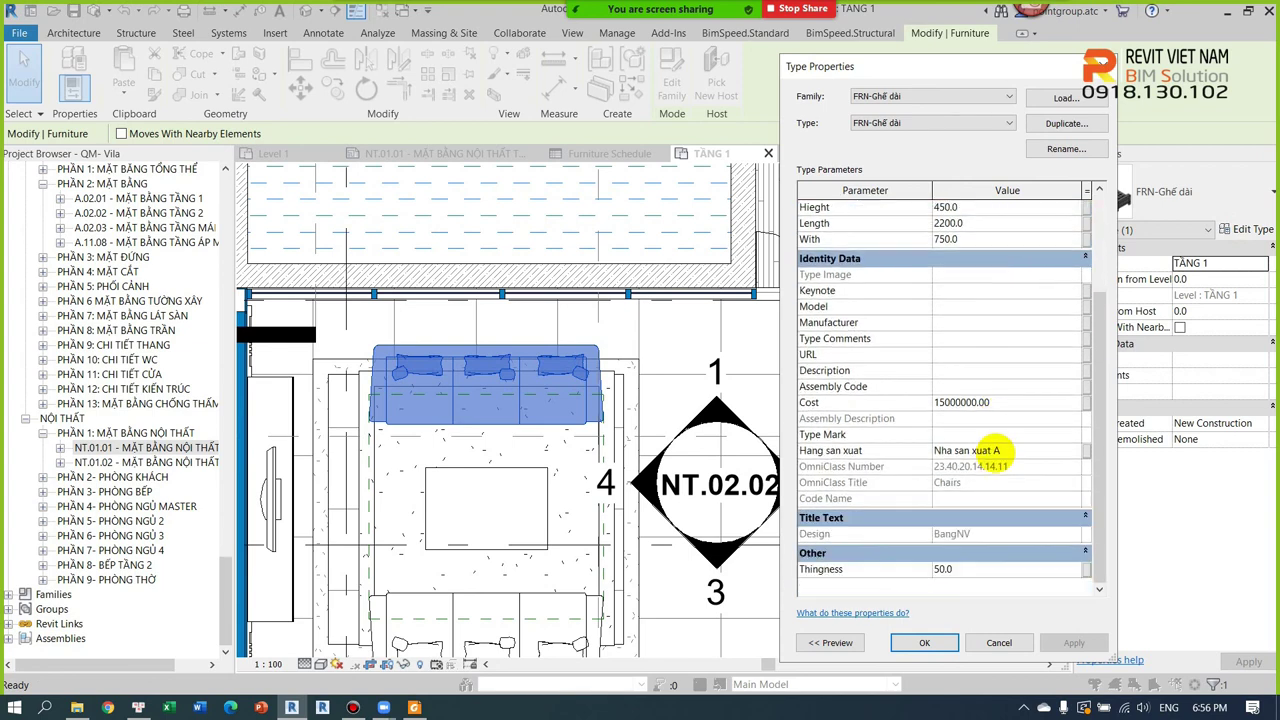
{"action": "key", "text": "Escape"}
{"action": "key", "text": "Escape"}
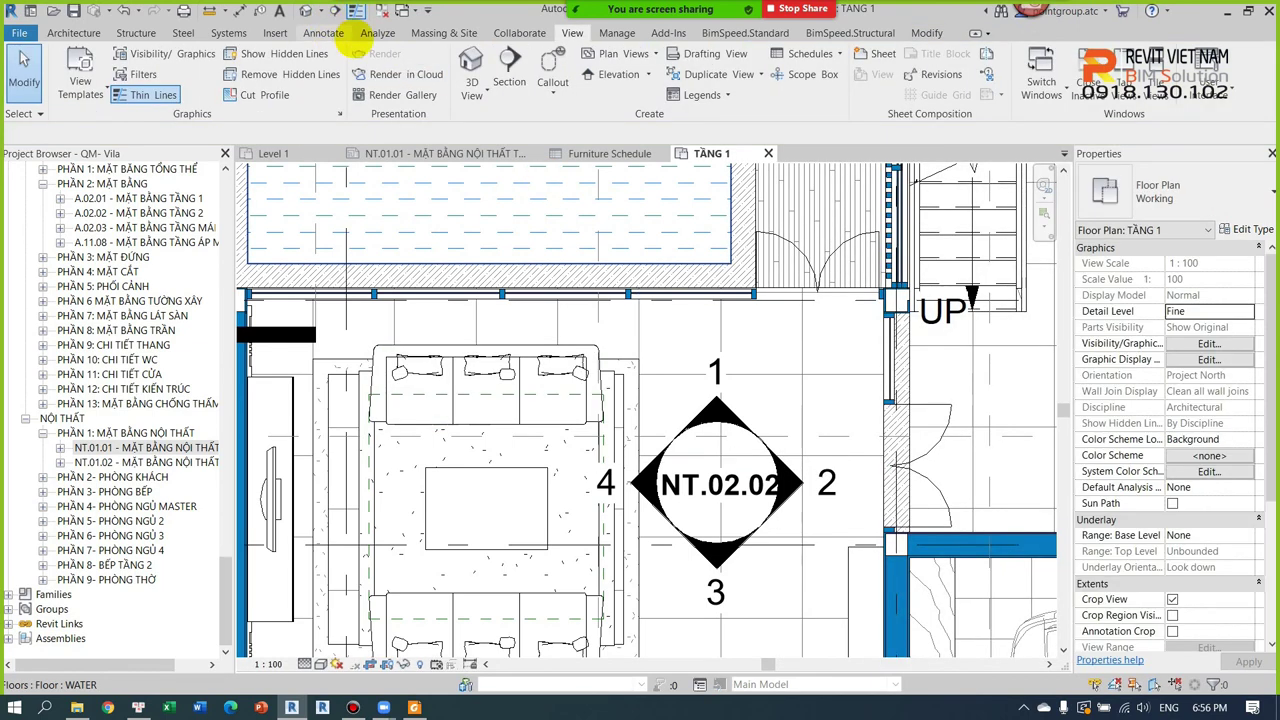
{"action": "left_click", "coordinate": [617, 33]}
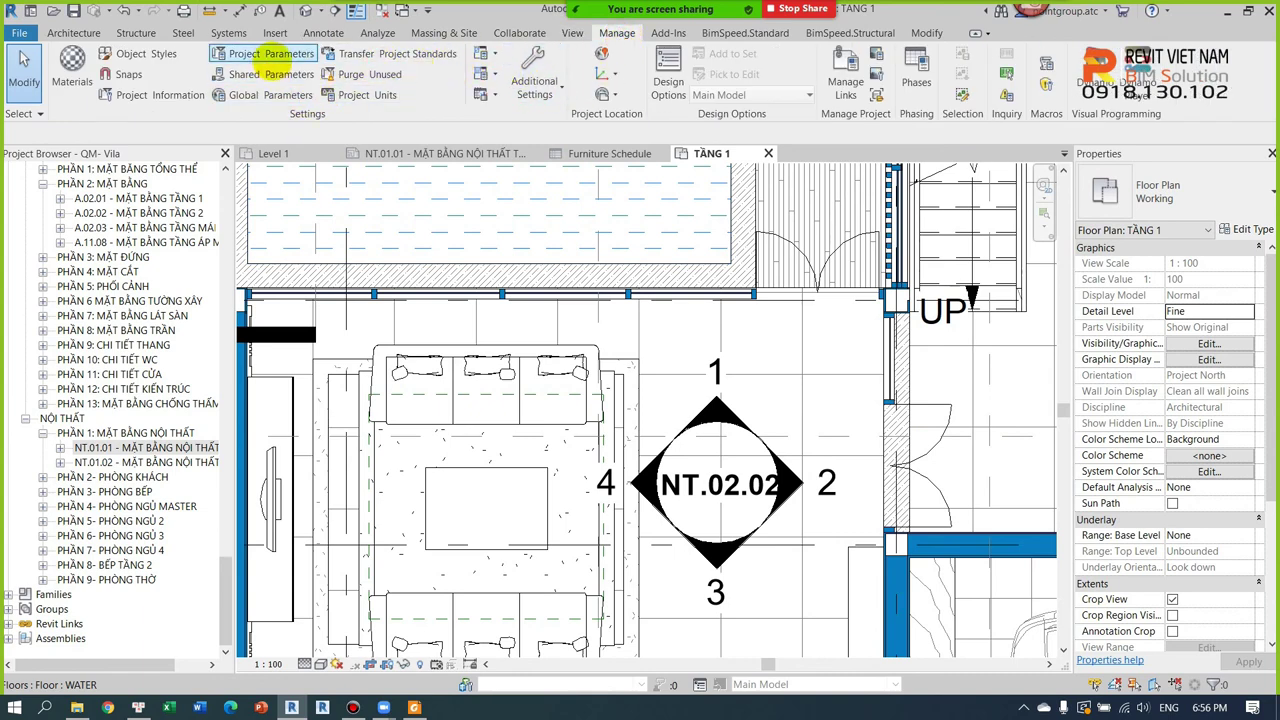
{"action": "left_click", "coordinate": [255, 53]}
{"action": "left_click", "coordinate": [708, 277]}
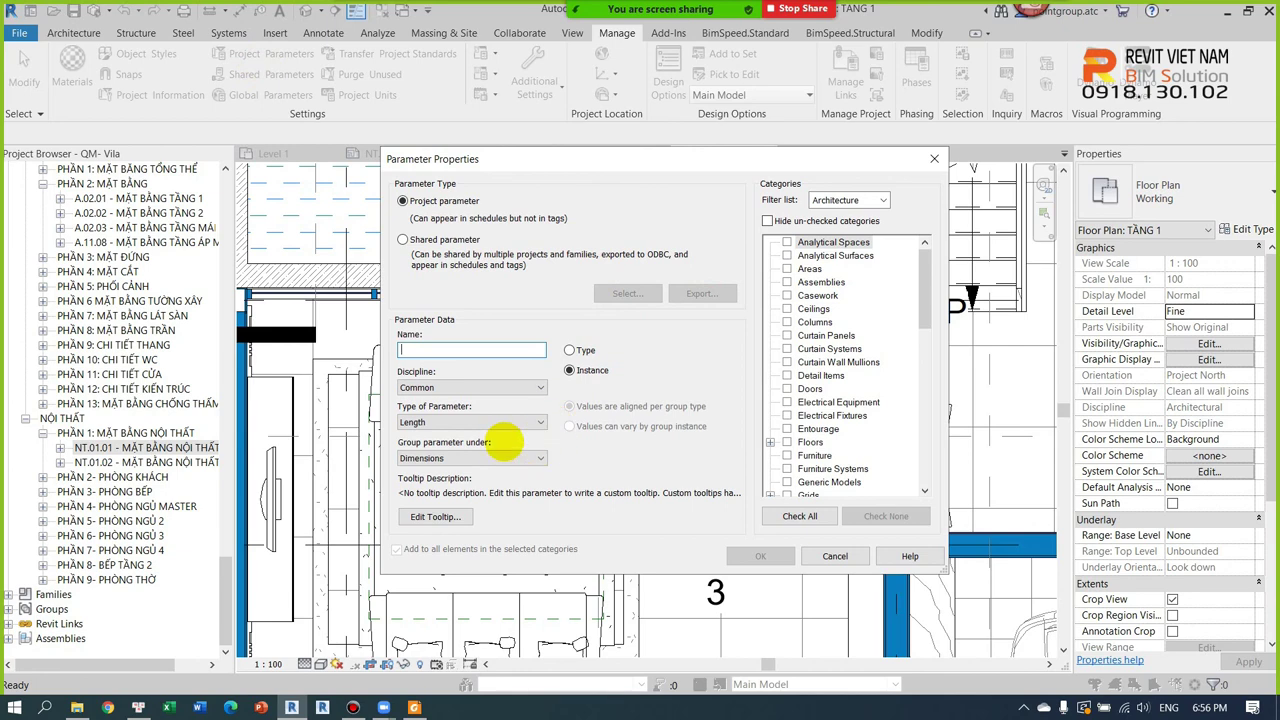
{"action": "left_click", "coordinate": [934, 159]}
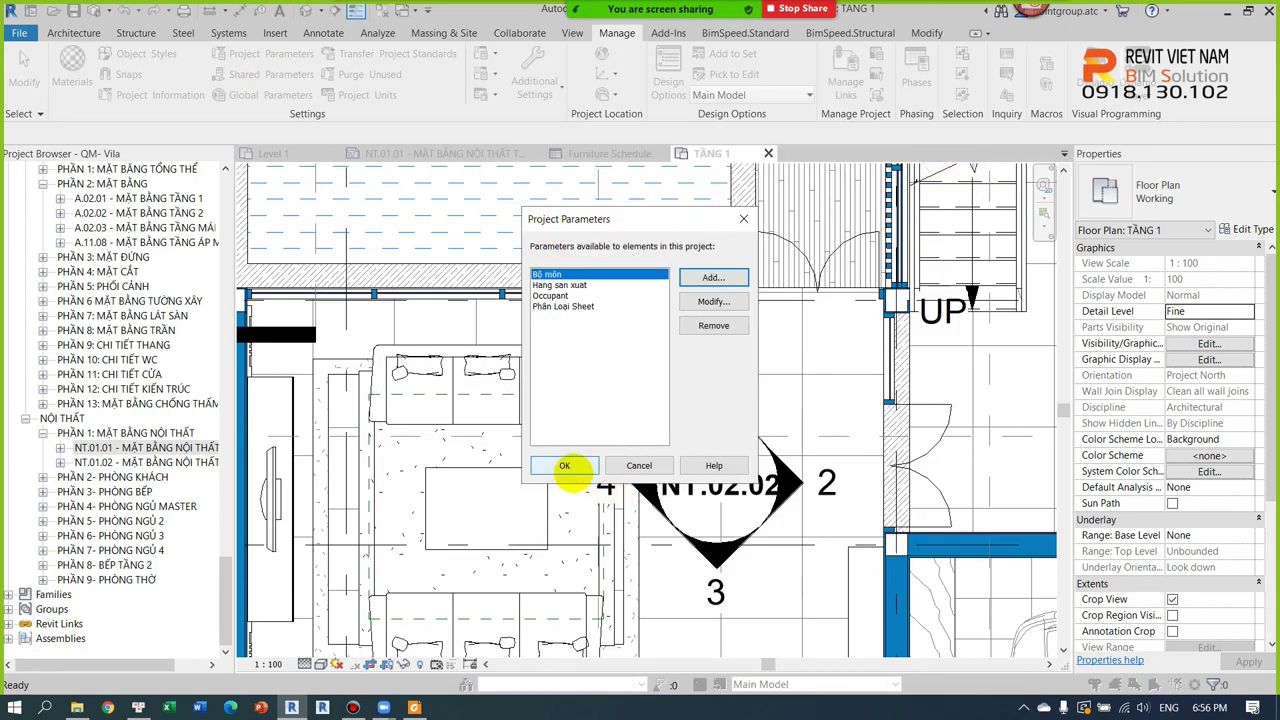
{"action": "left_click", "coordinate": [564, 465]}
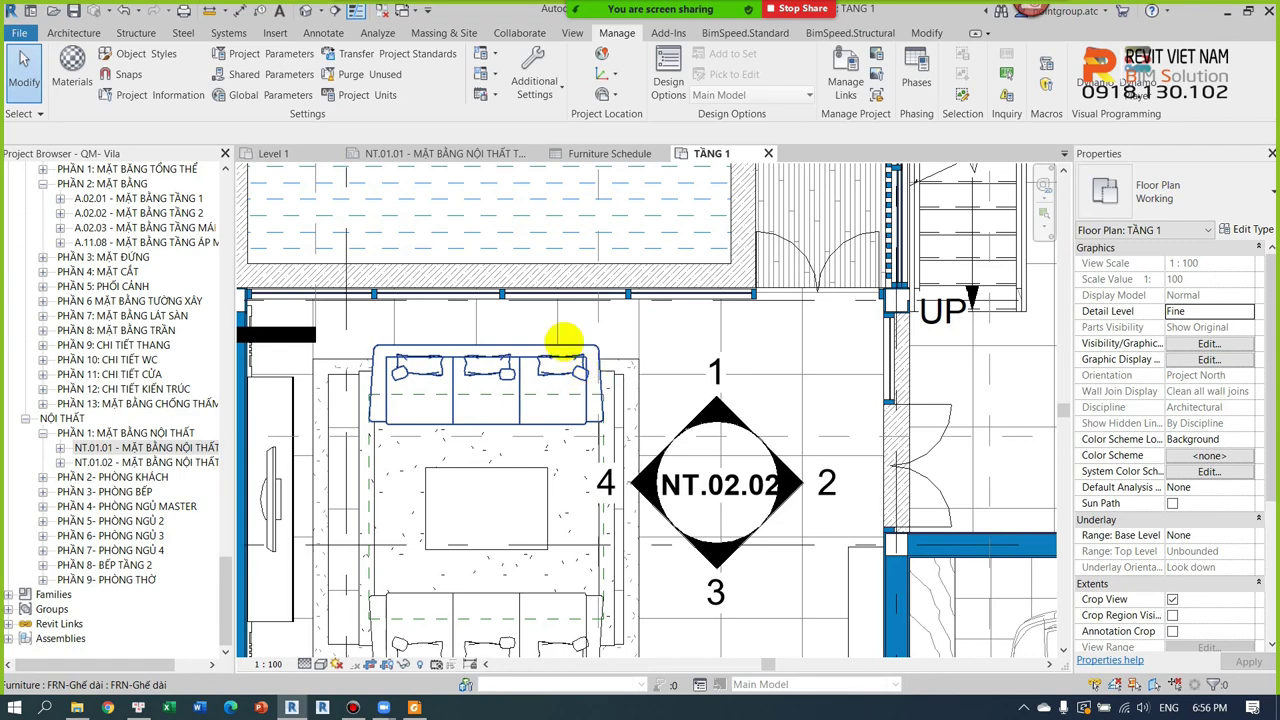
Step: Select the dining-area floor and review its FF- 50-Đá 800X800 type parameters, including Type Mark FF- 01
{"action": "left_click", "coordinate": [634, 380]}
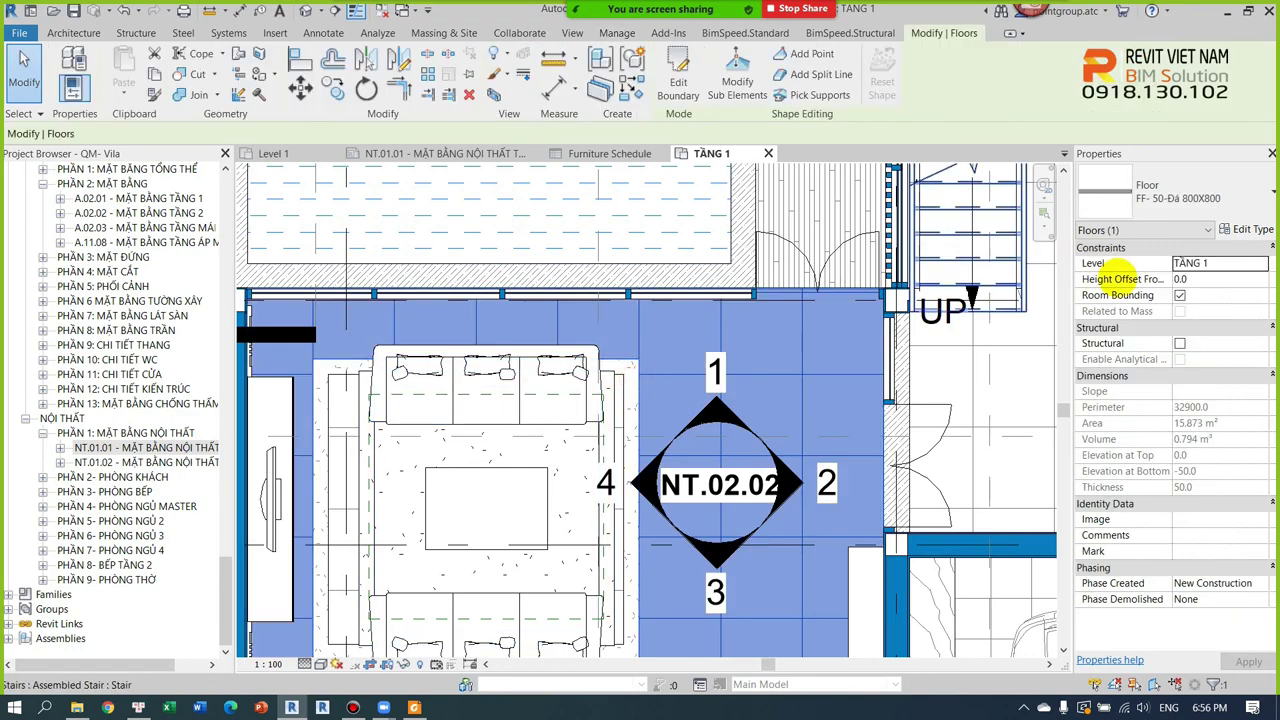
{"action": "scroll", "coordinate": [706, 378], "scroll_direction": "down", "scroll_amount": 3}
{"action": "middle_click_drag", "start_coordinate": [706, 378], "coordinate": [516, 330]}
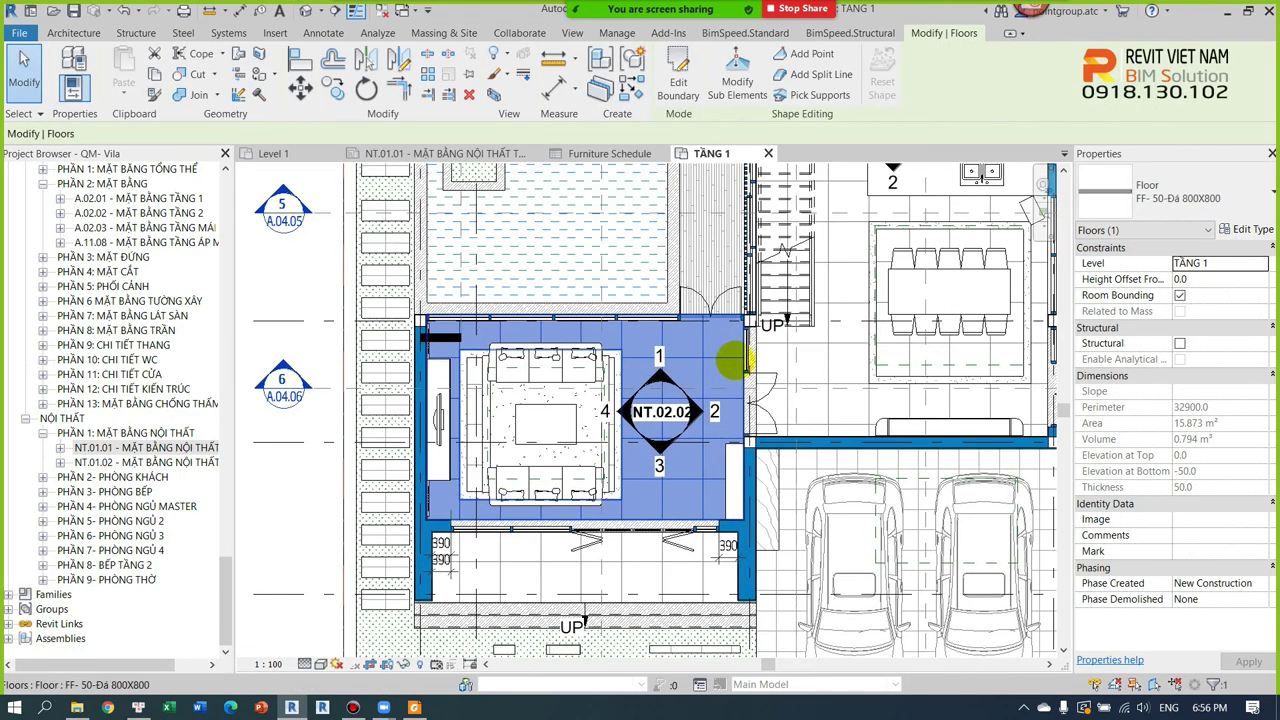
{"action": "left_click", "coordinate": [700, 348]}
{"action": "middle_click_drag", "start_coordinate": [722, 348], "coordinate": [647, 363]}
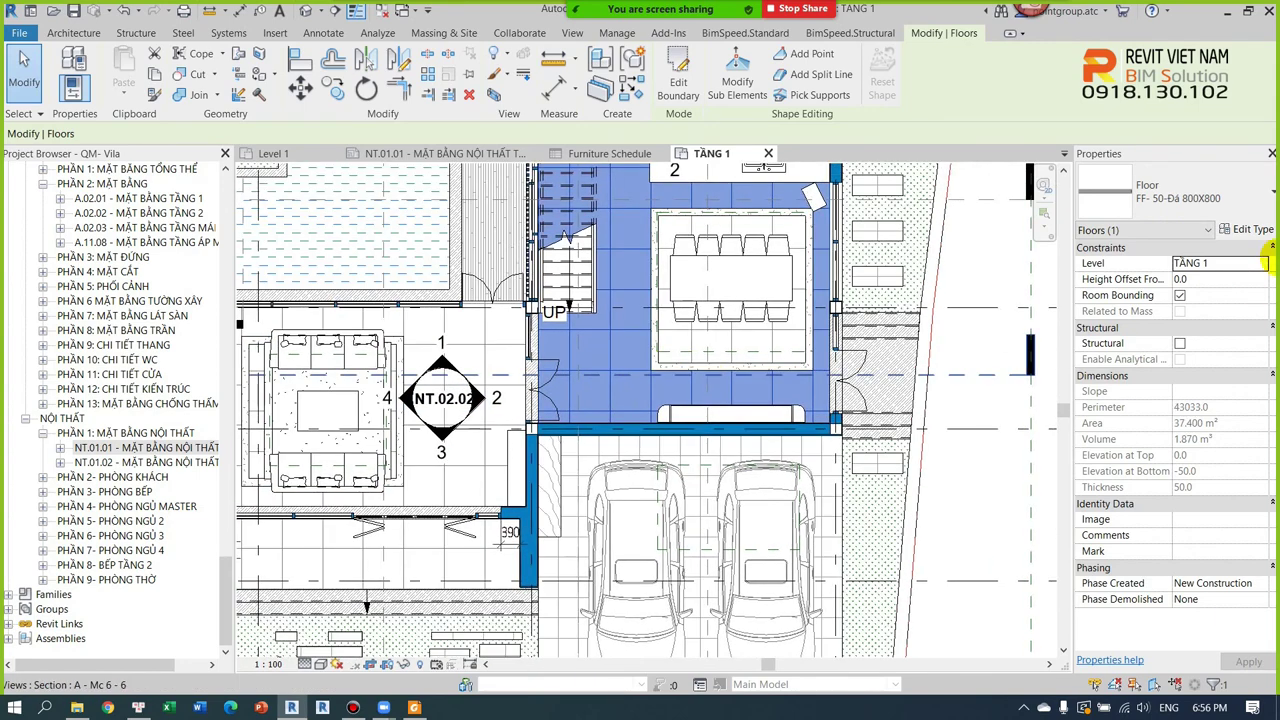
{"action": "left_click", "coordinate": [1256, 228]}
{"action": "scroll", "coordinate": [943, 337], "scroll_direction": "down", "scroll_amount": 3}
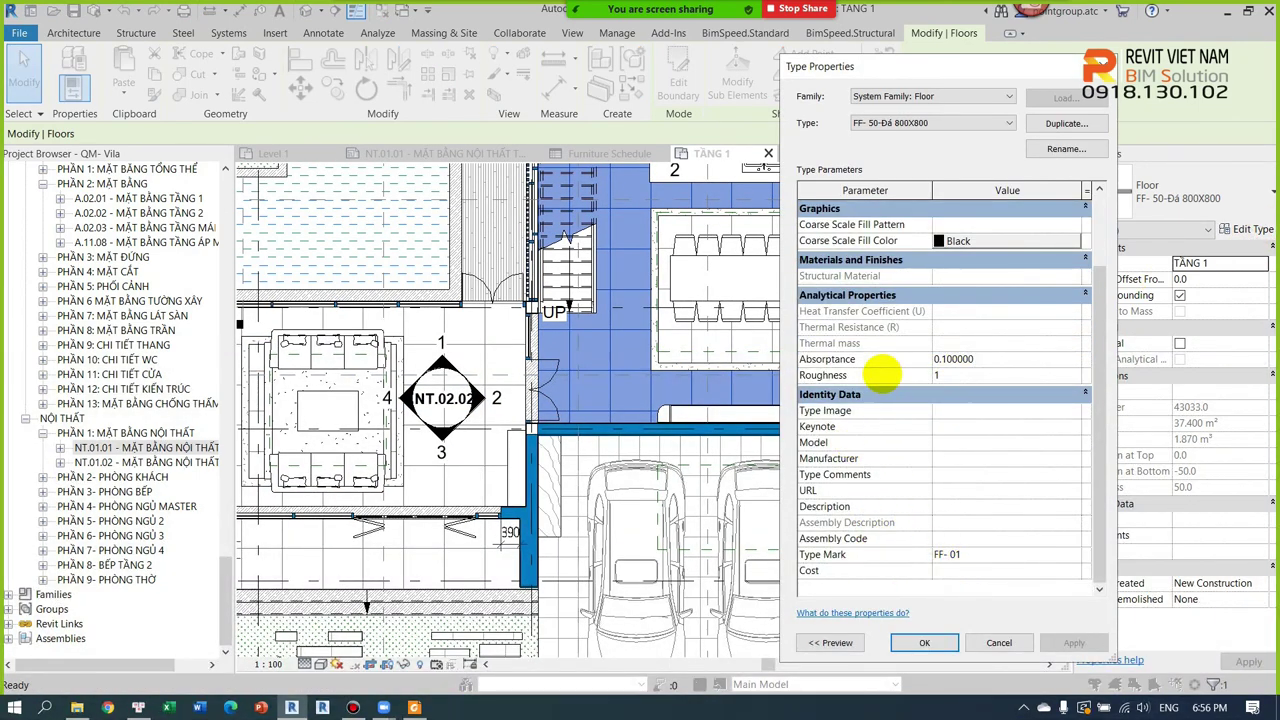
{"action": "scroll", "coordinate": [895, 410], "scroll_direction": "up", "scroll_amount": 2}
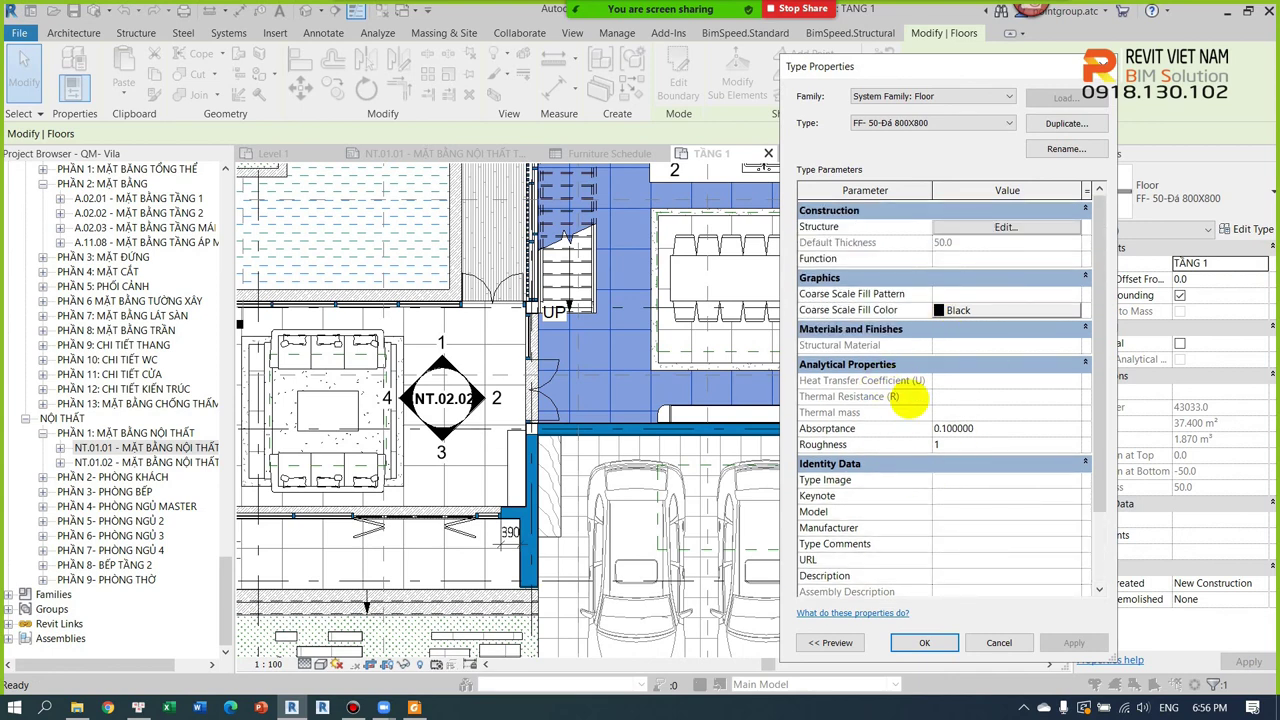
{"action": "scroll", "coordinate": [915, 440], "scroll_direction": "down", "scroll_amount": 2}
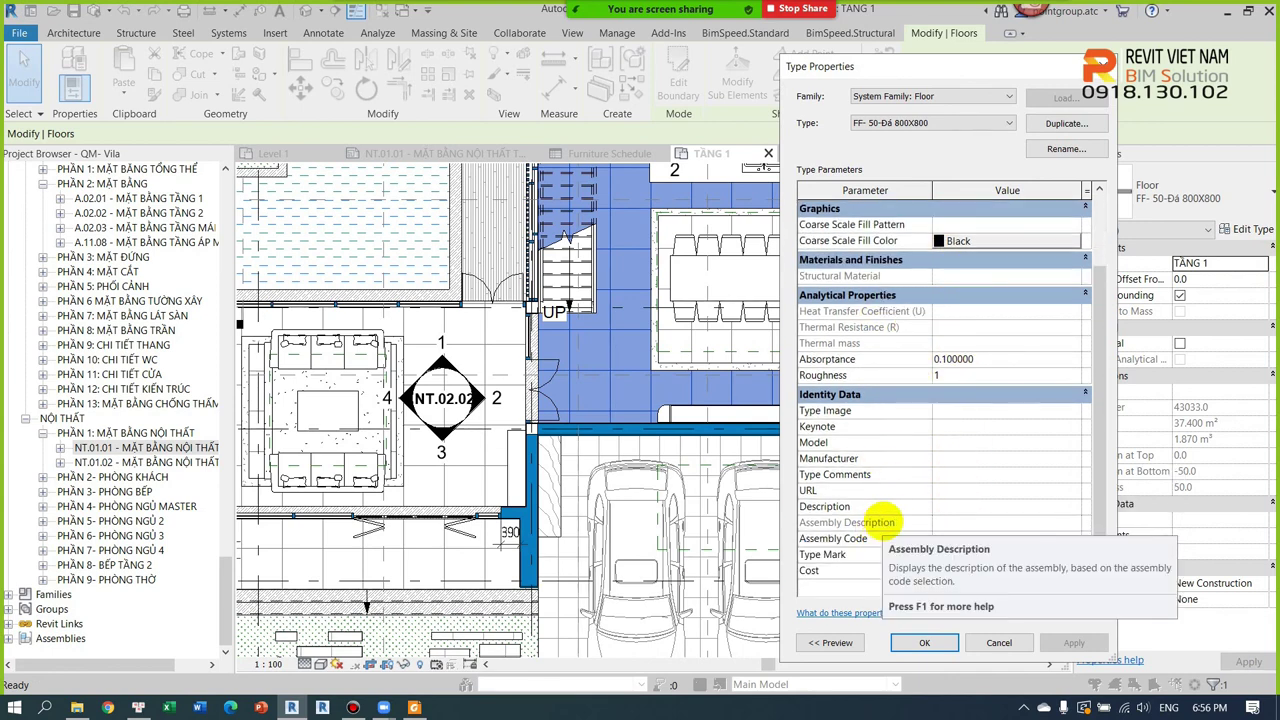